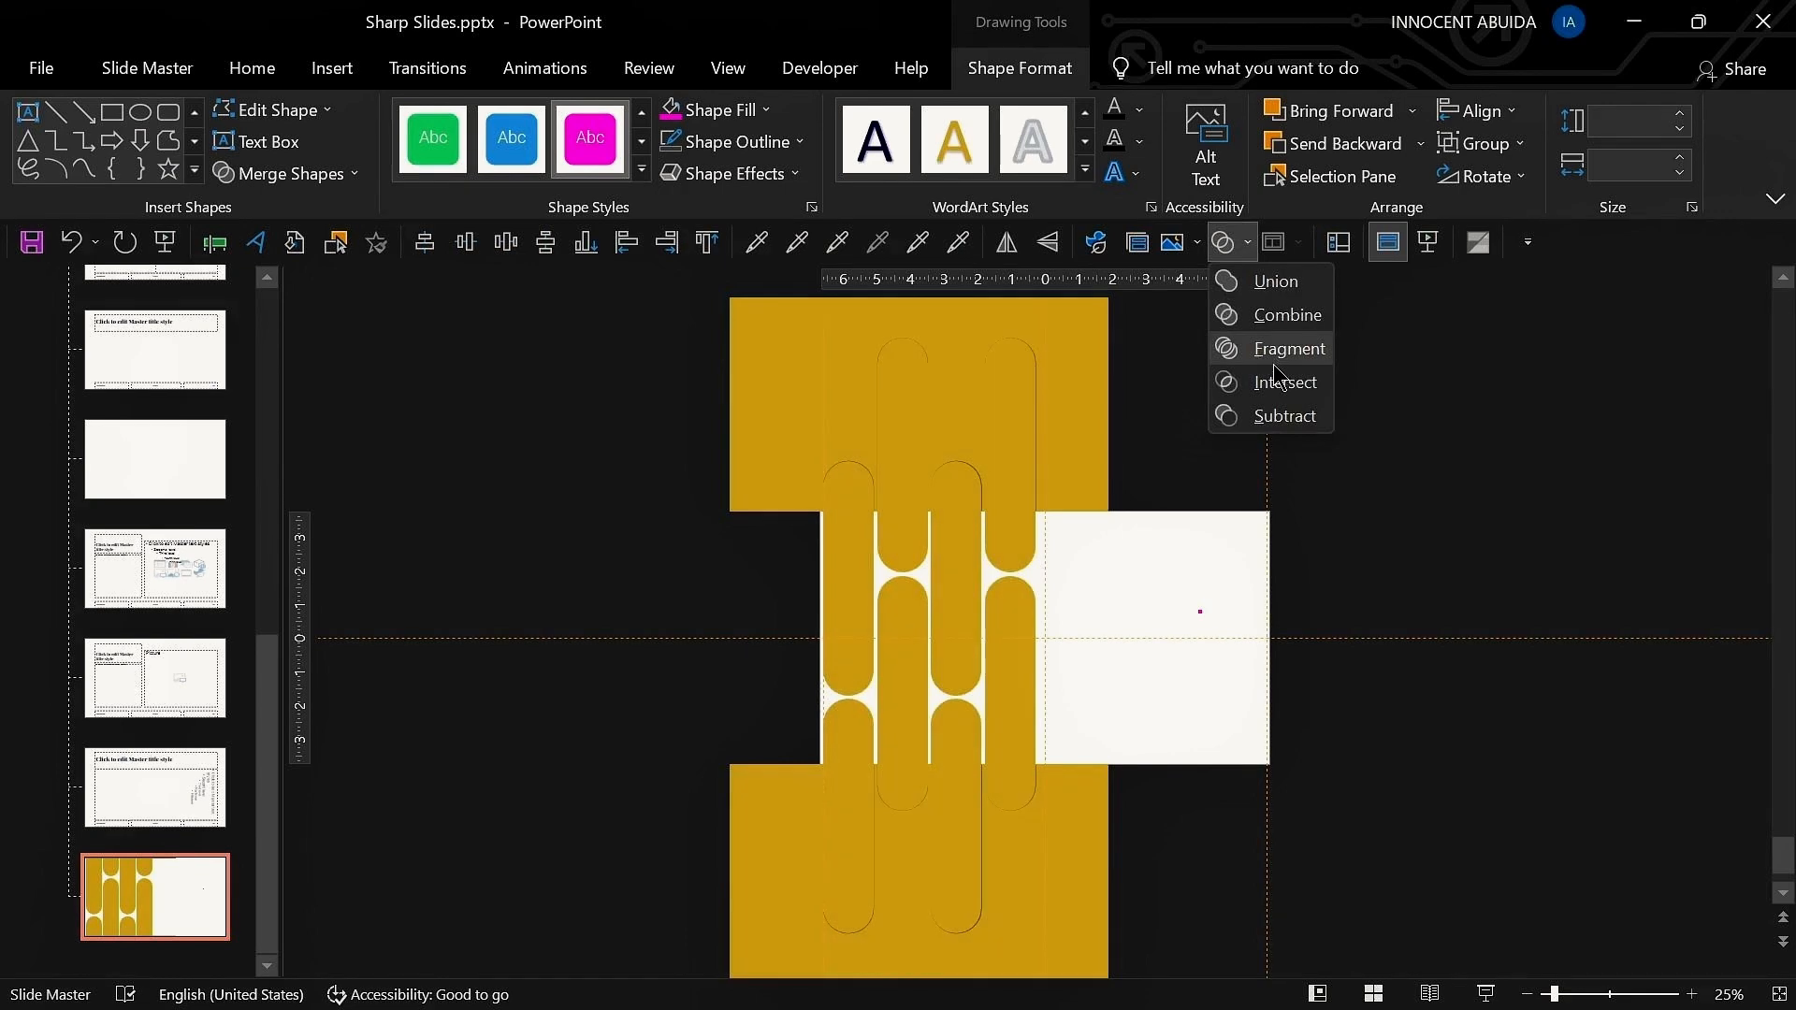
Step: Fragment the selected shapes and delete the large background pieces and the first two rounded column ends above the slide
click(1275, 360)
click(1170, 481)
click(1074, 438)
key(Delete)
click(1025, 428)
key(Delete)
click(909, 412)
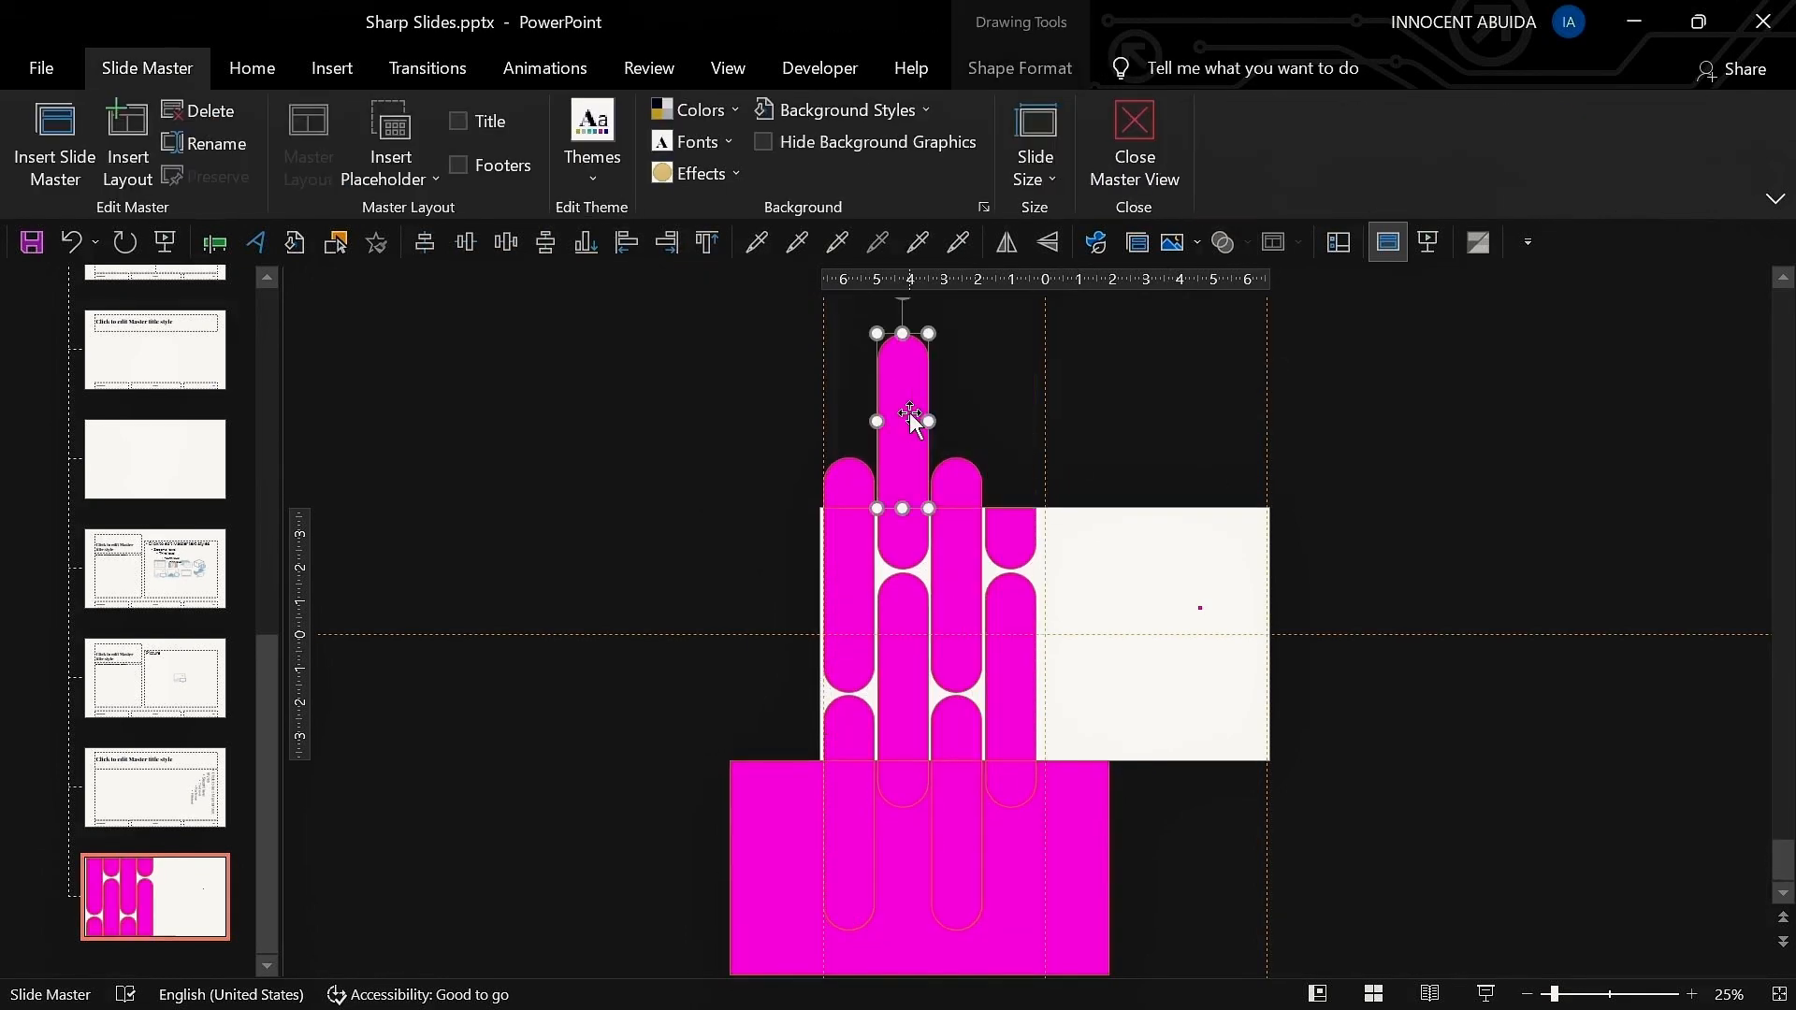
shift+click(857, 469)
key(Delete)
Step: Delete the remaining pieces that overhang the slide, including the large background pieces and rounded column ends below it
click(956, 483)
shift+click(973, 835)
key(Delete)
click(991, 839)
key(Delete)
click(872, 839)
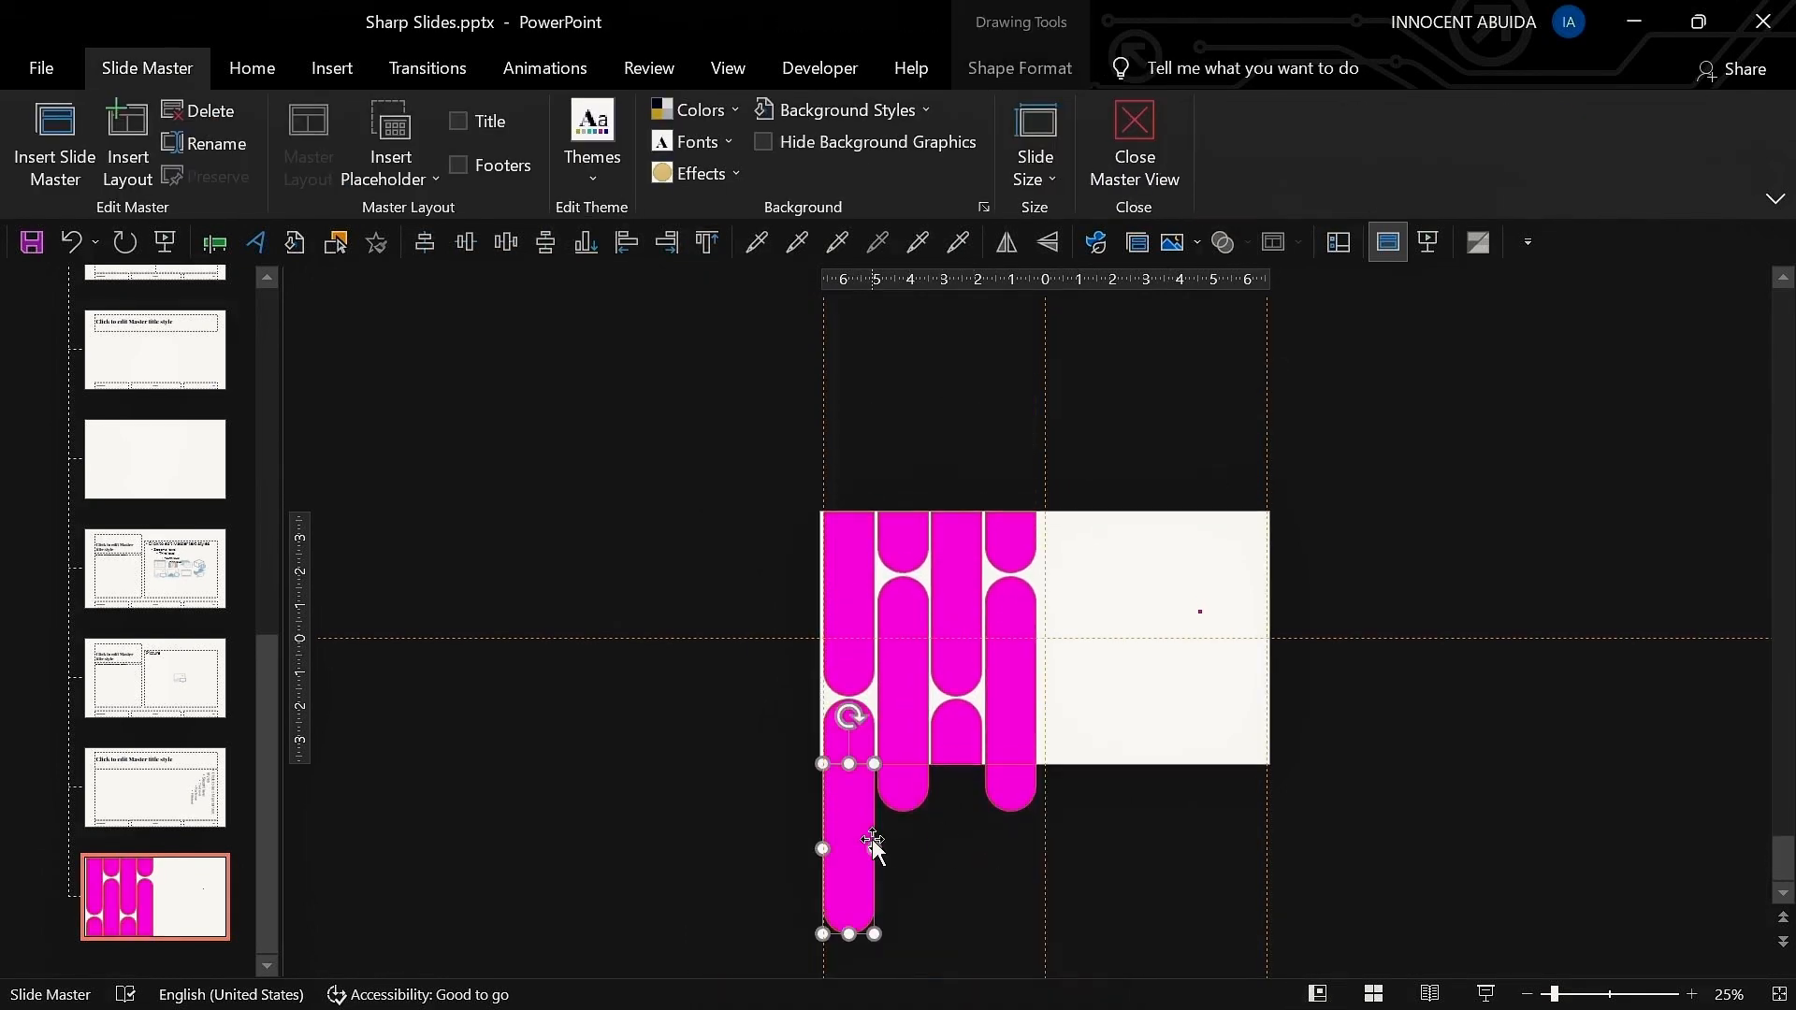
shift+click(904, 791)
shift+click(1011, 790)
key(Delete)
Step: Fill the lower piece of the first column, the upper piece of the third and the lower piece of the fourth with blue
drag(1083, 458, 710, 889)
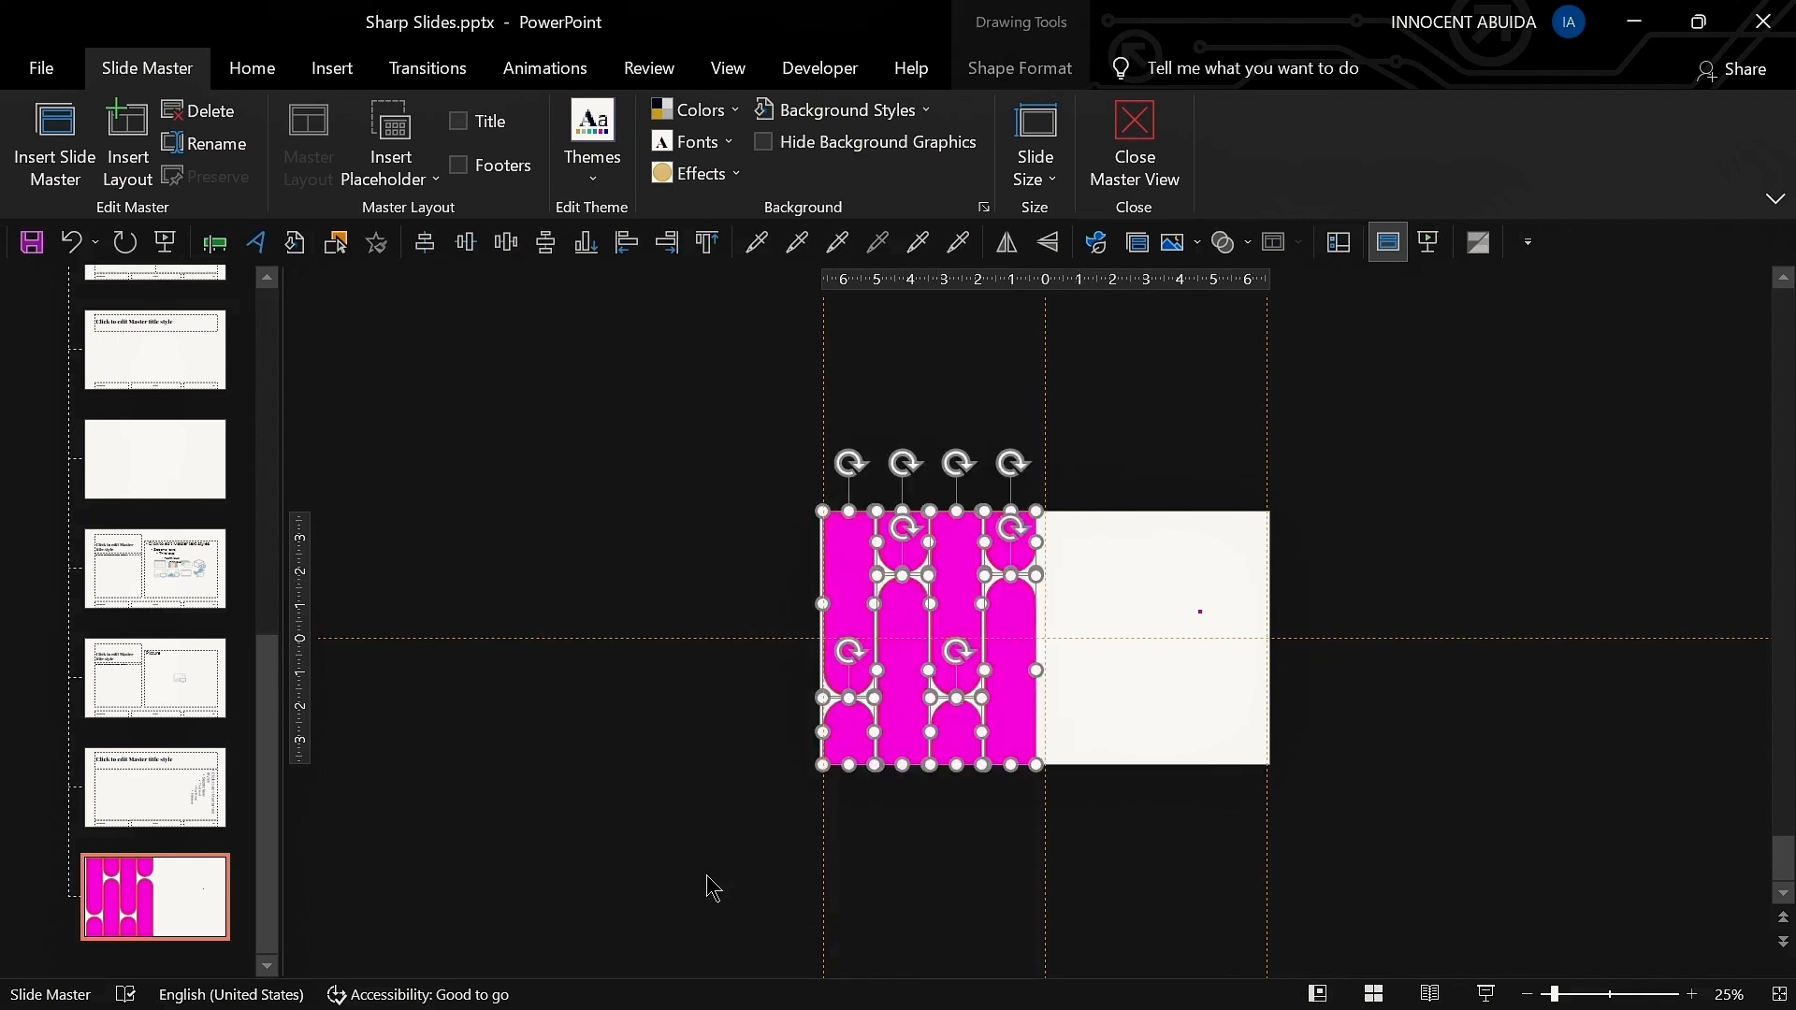
click(160, 882)
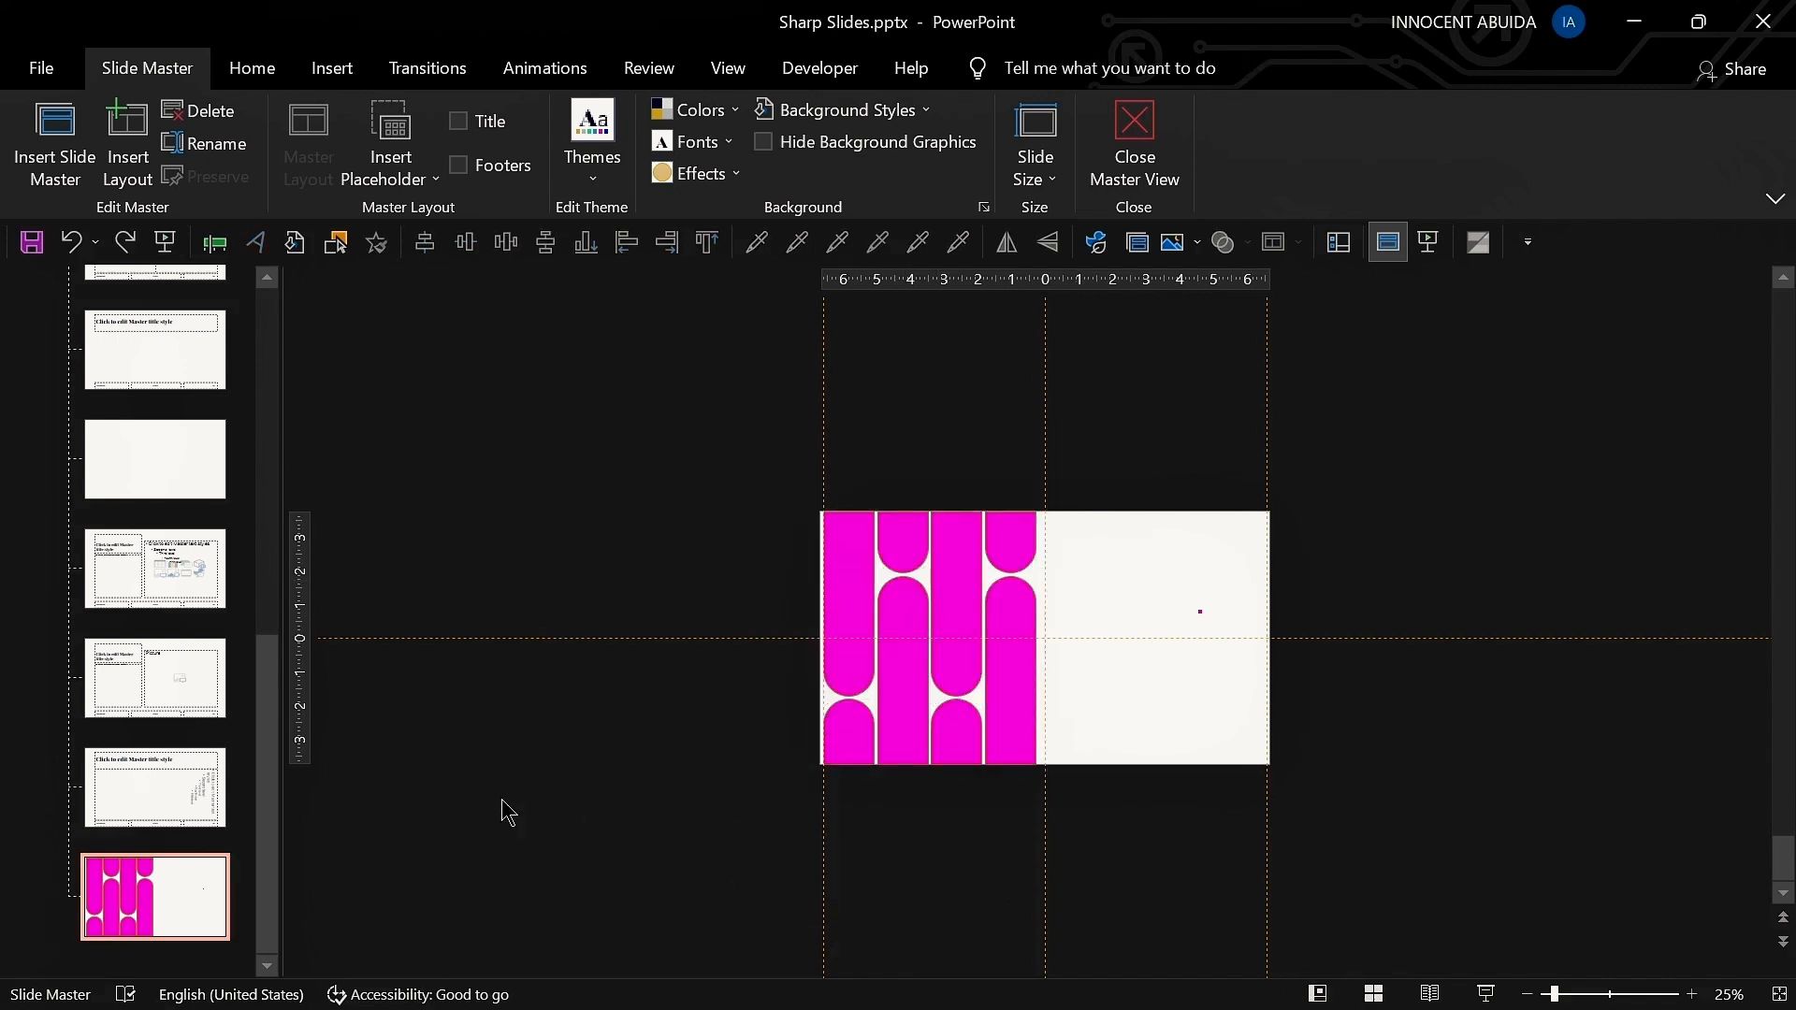
click(847, 748)
shift+click(952, 578)
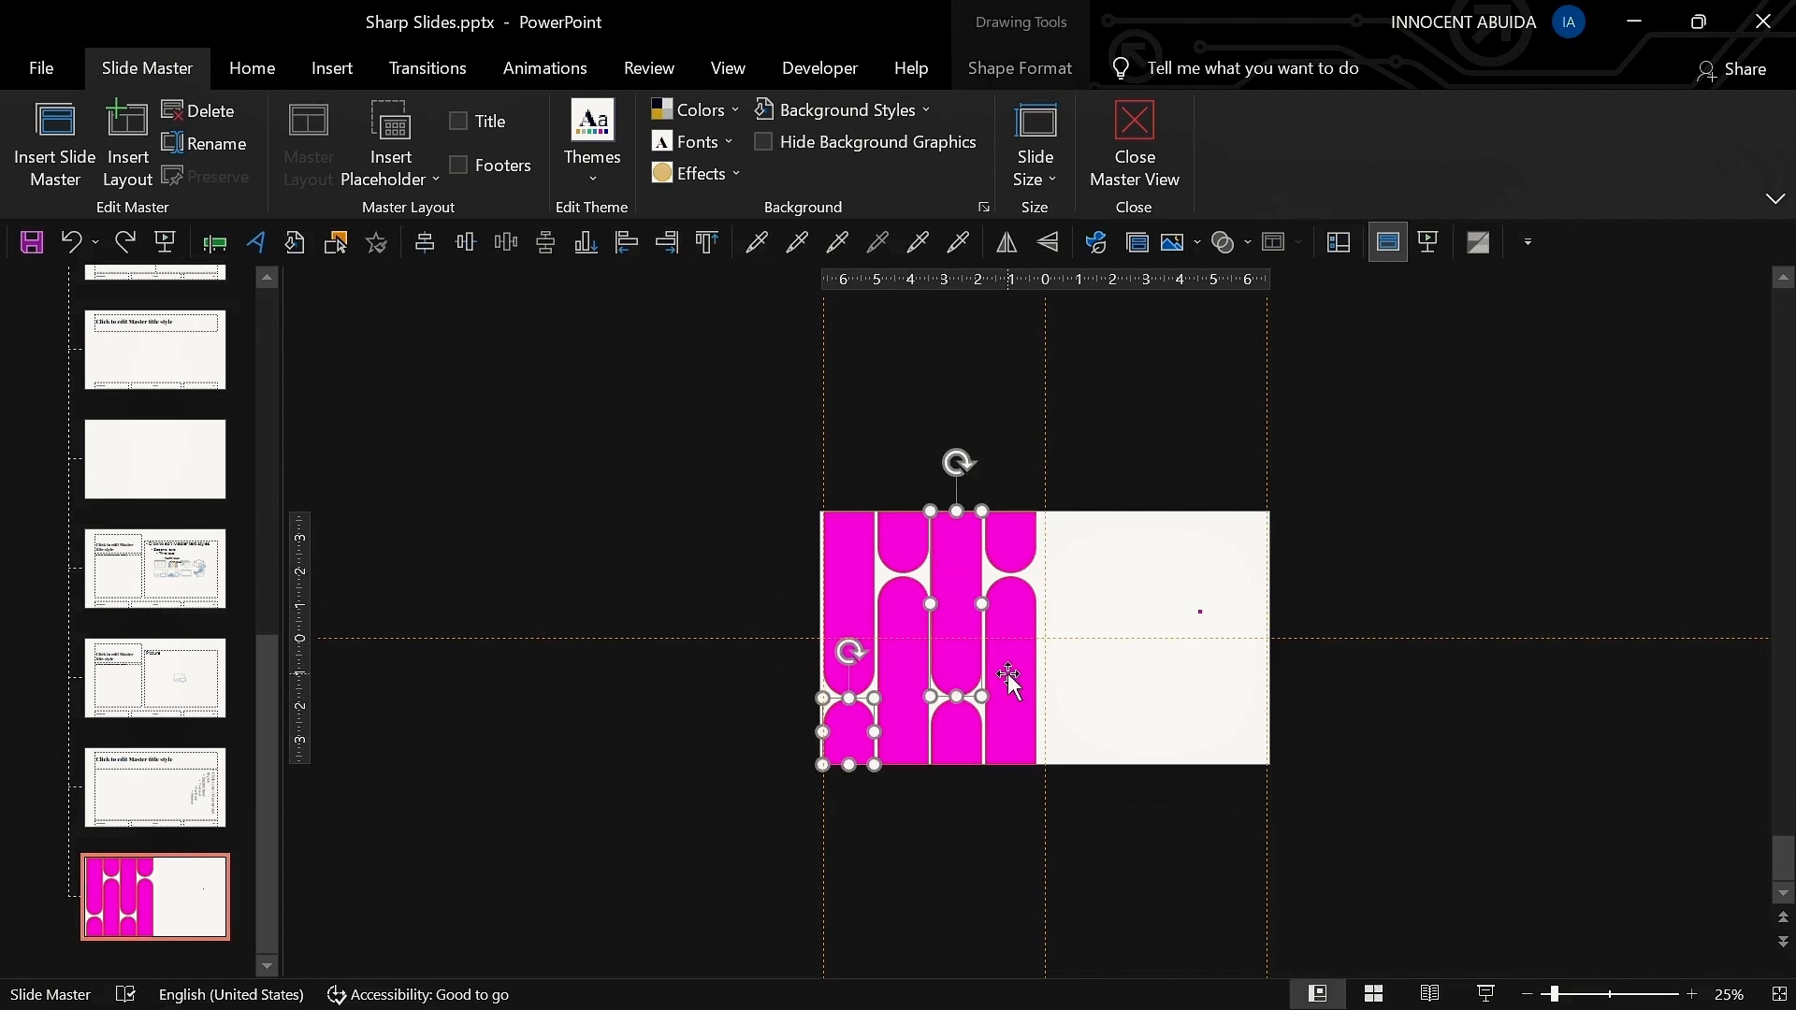
shift+click(1010, 681)
click(253, 68)
click(1429, 110)
click(1393, 221)
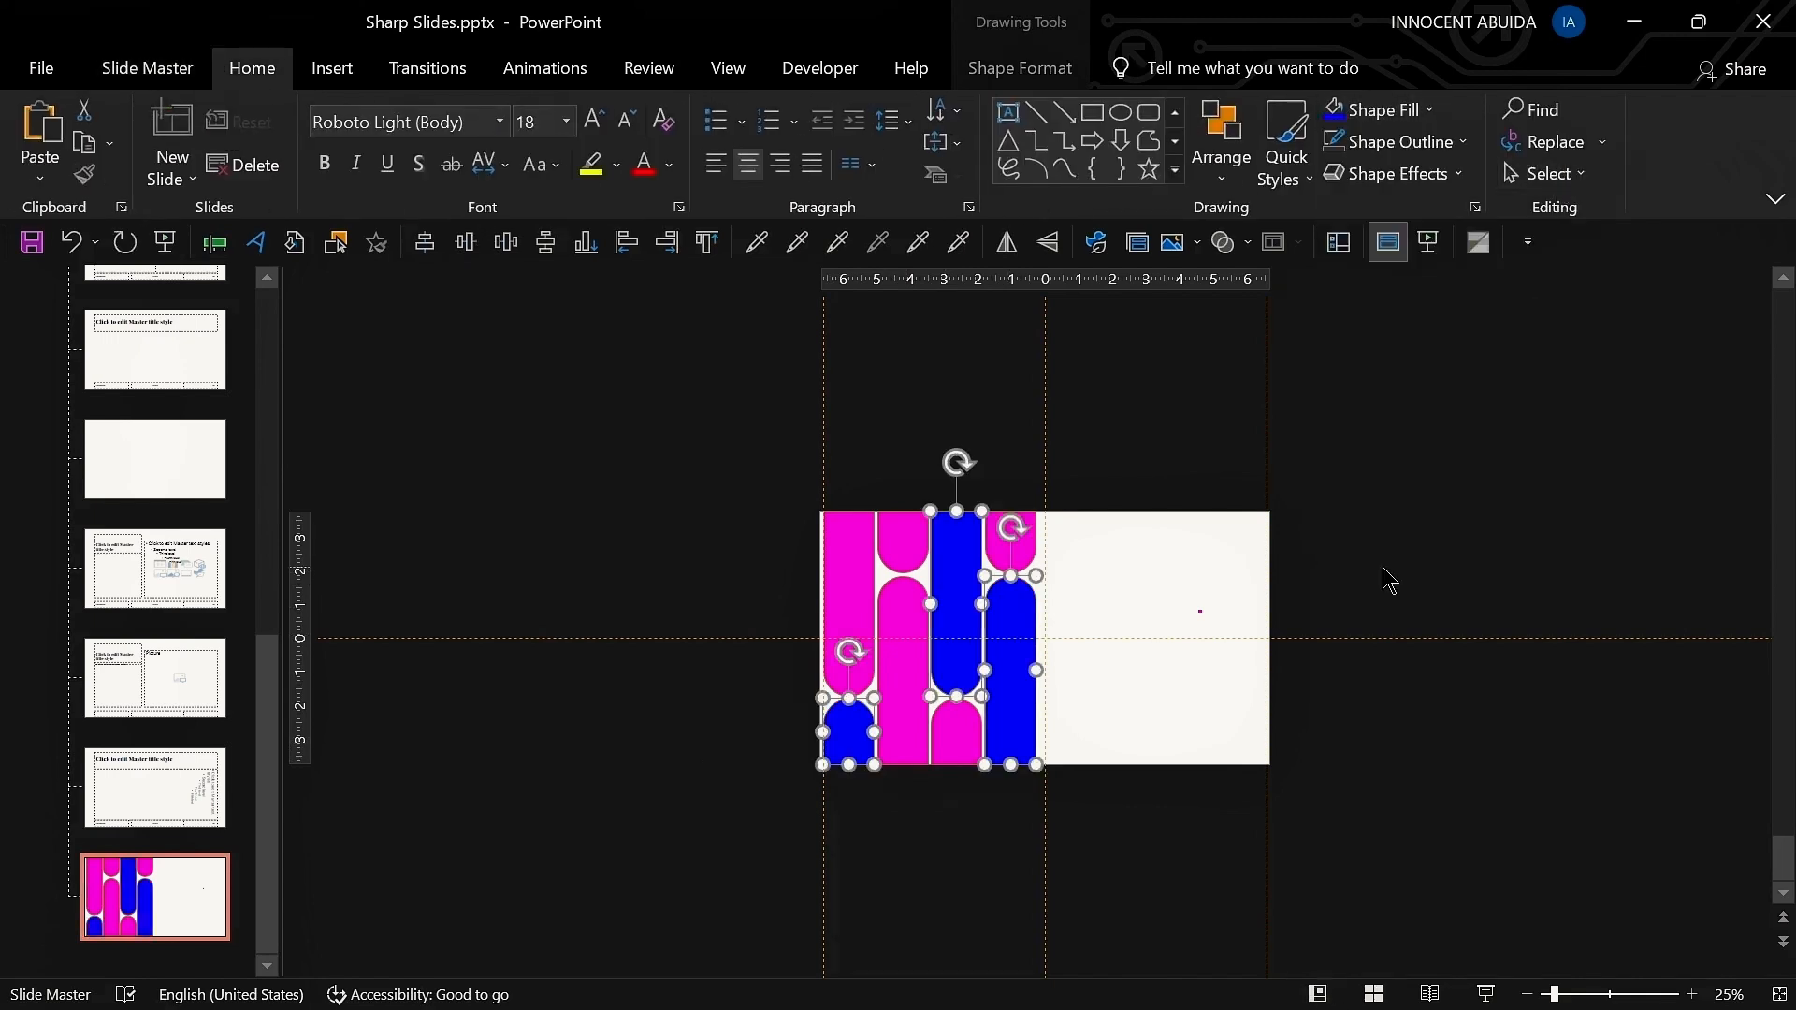
click(1385, 575)
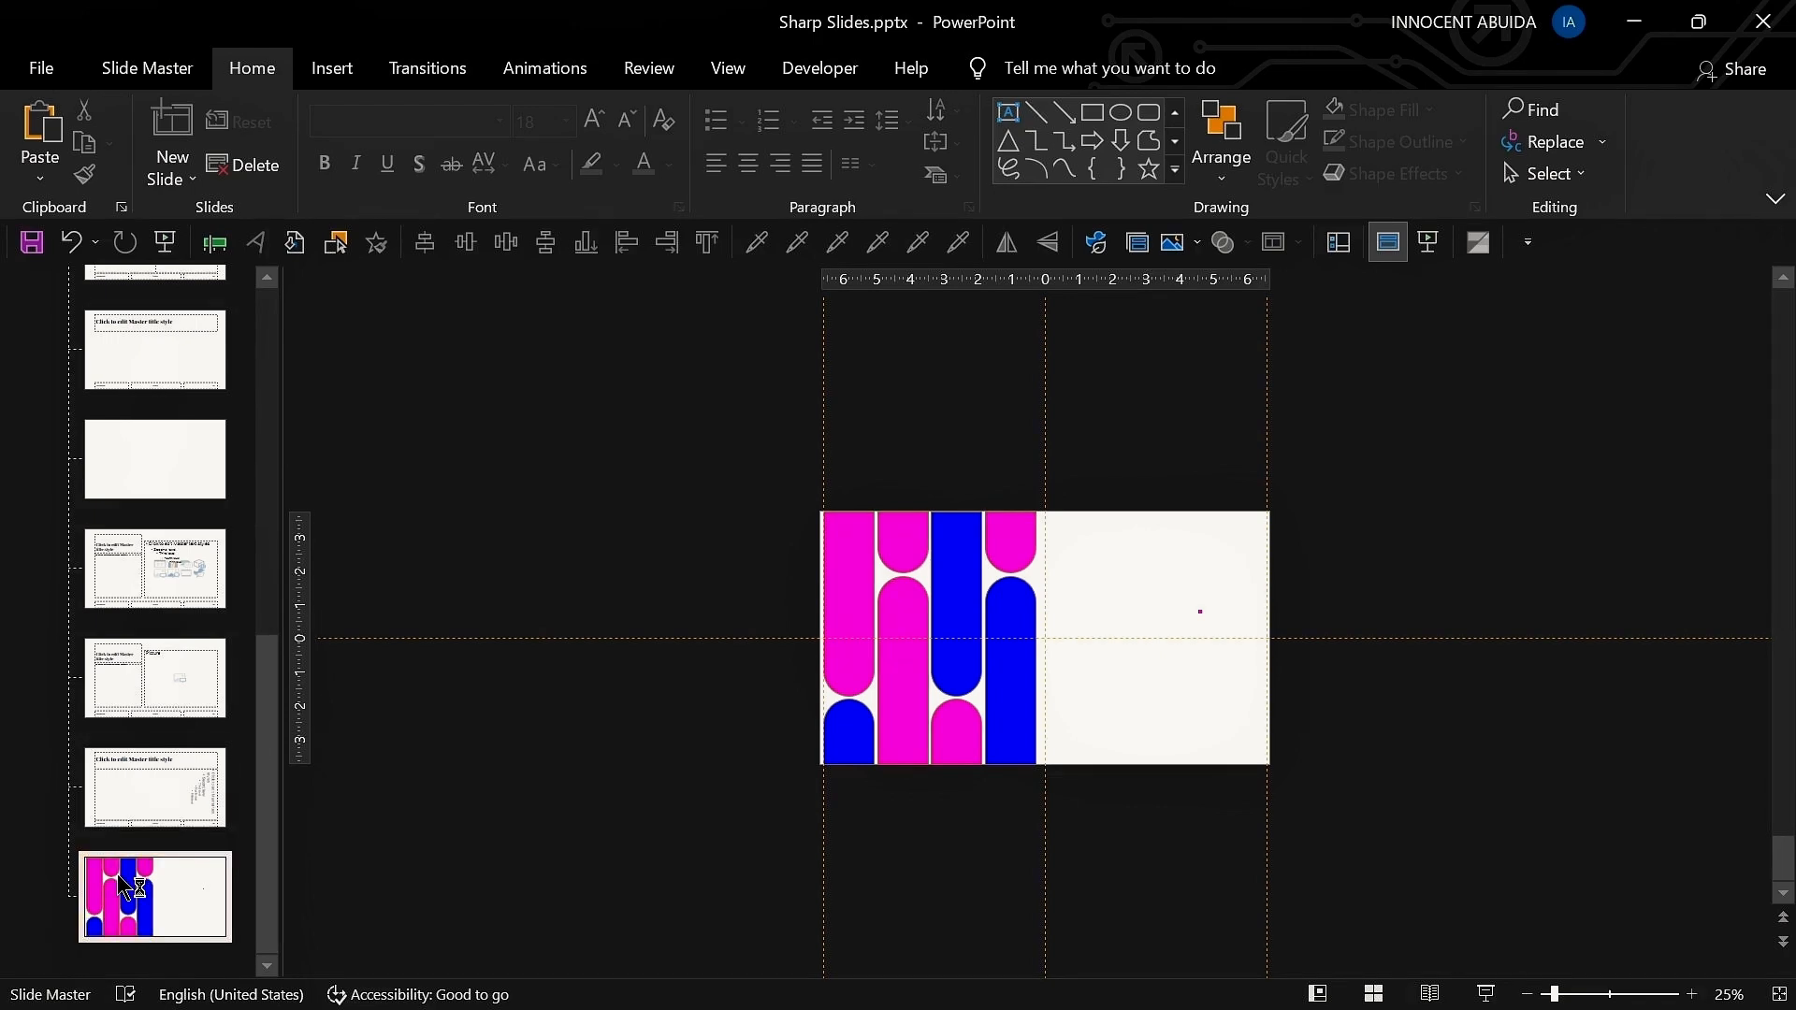
Step: Duplicate the pattern layout and group all the column pieces on the copy
key(ctrl+d)
drag(802, 464, 1085, 917)
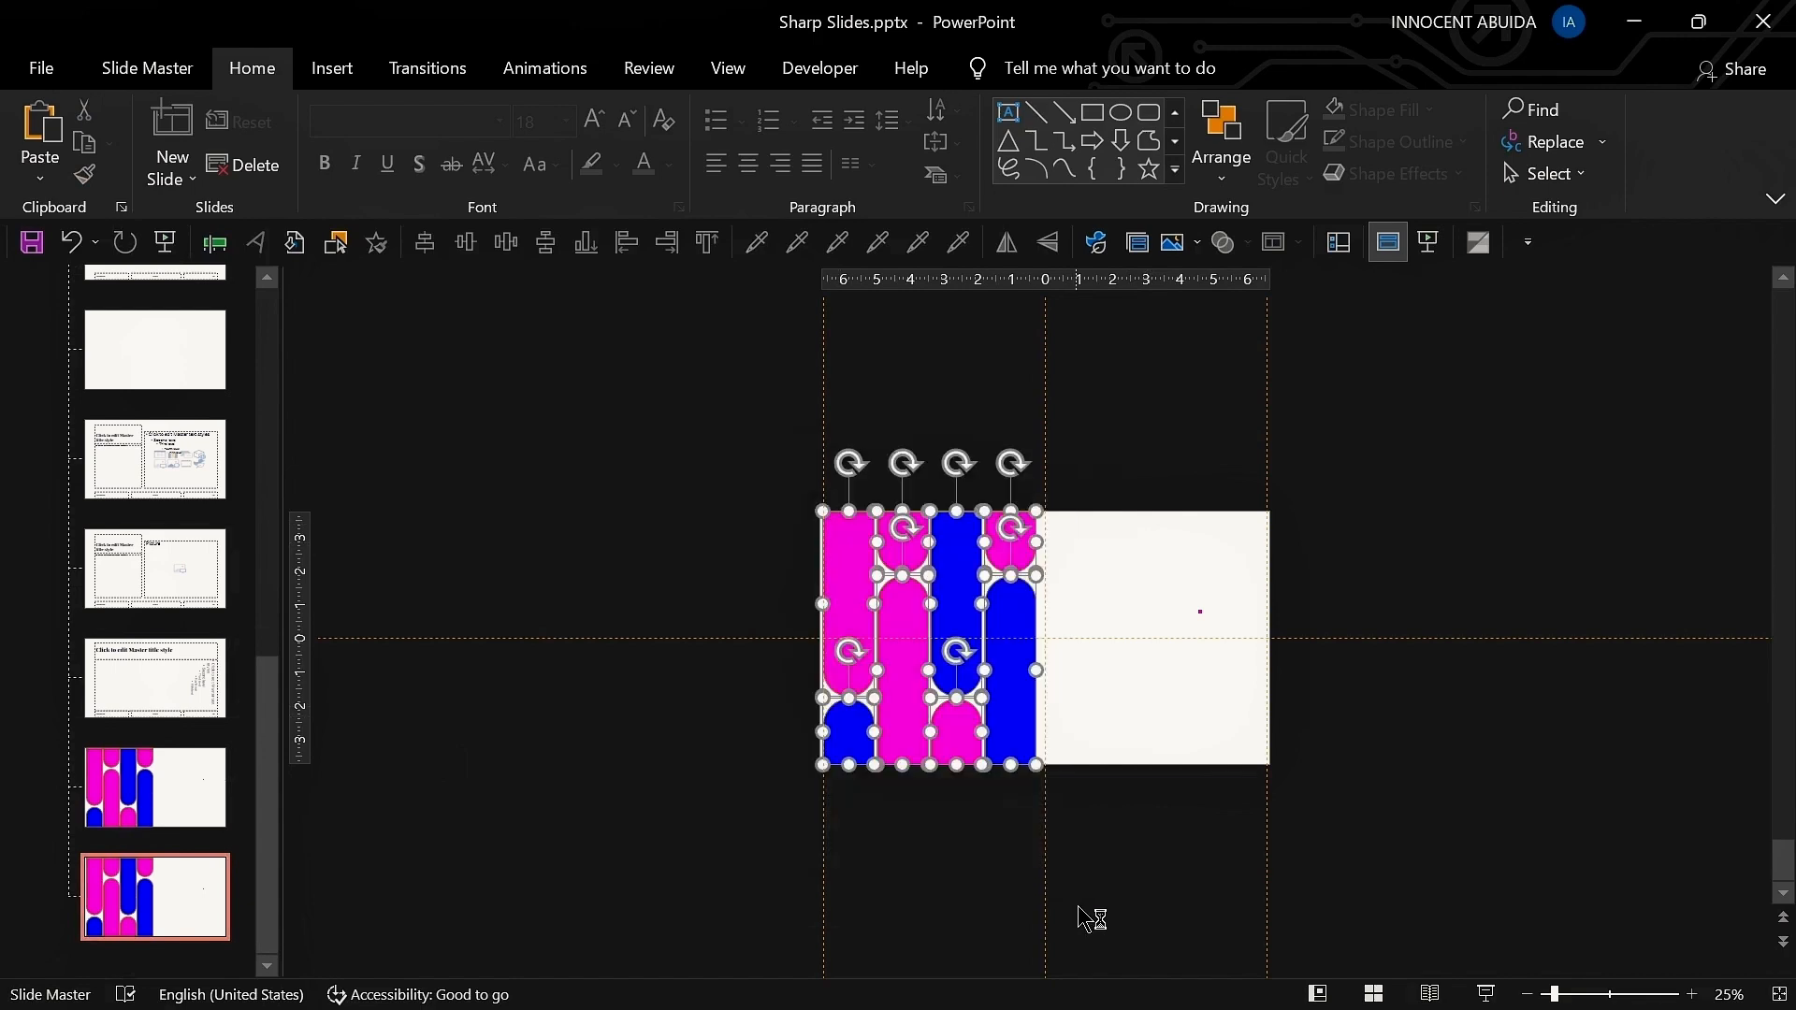
key(ctrl+g)
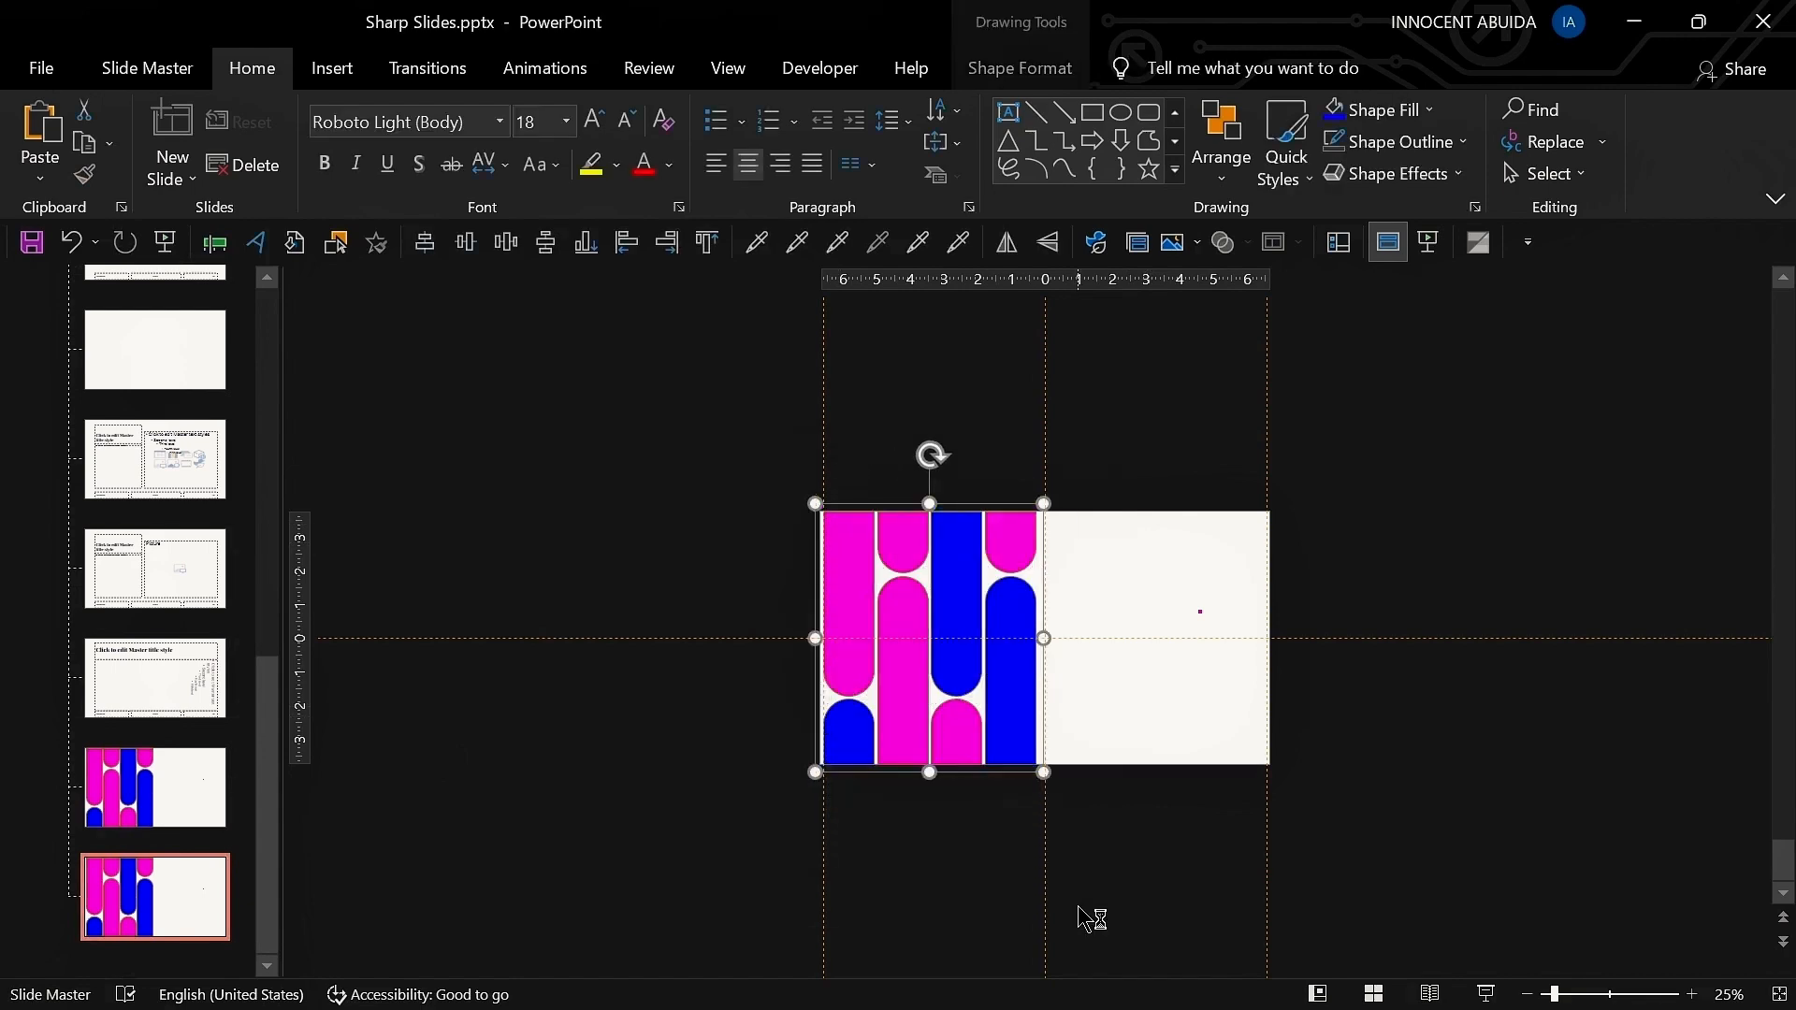
right_click(970, 647)
mouse_move(1183, 349)
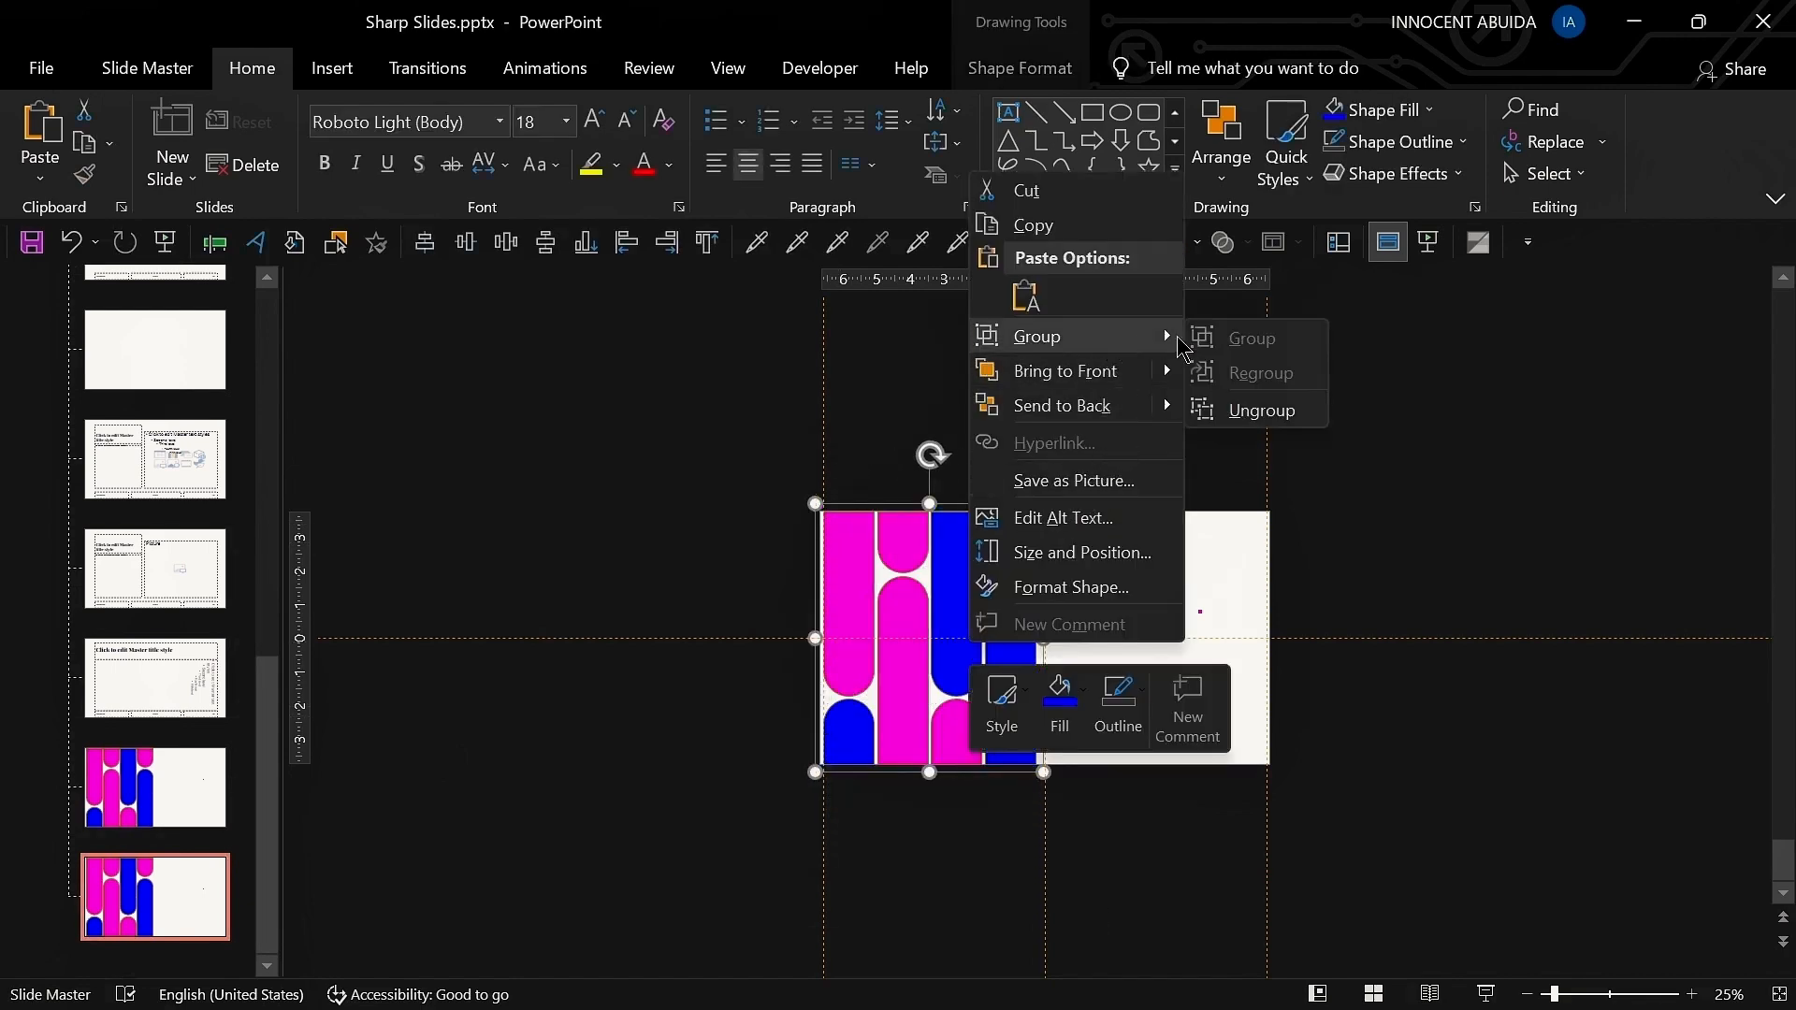
click(1468, 757)
Step: Flip the grouped column pattern horizontally
scroll(1259, 719, up, 3)
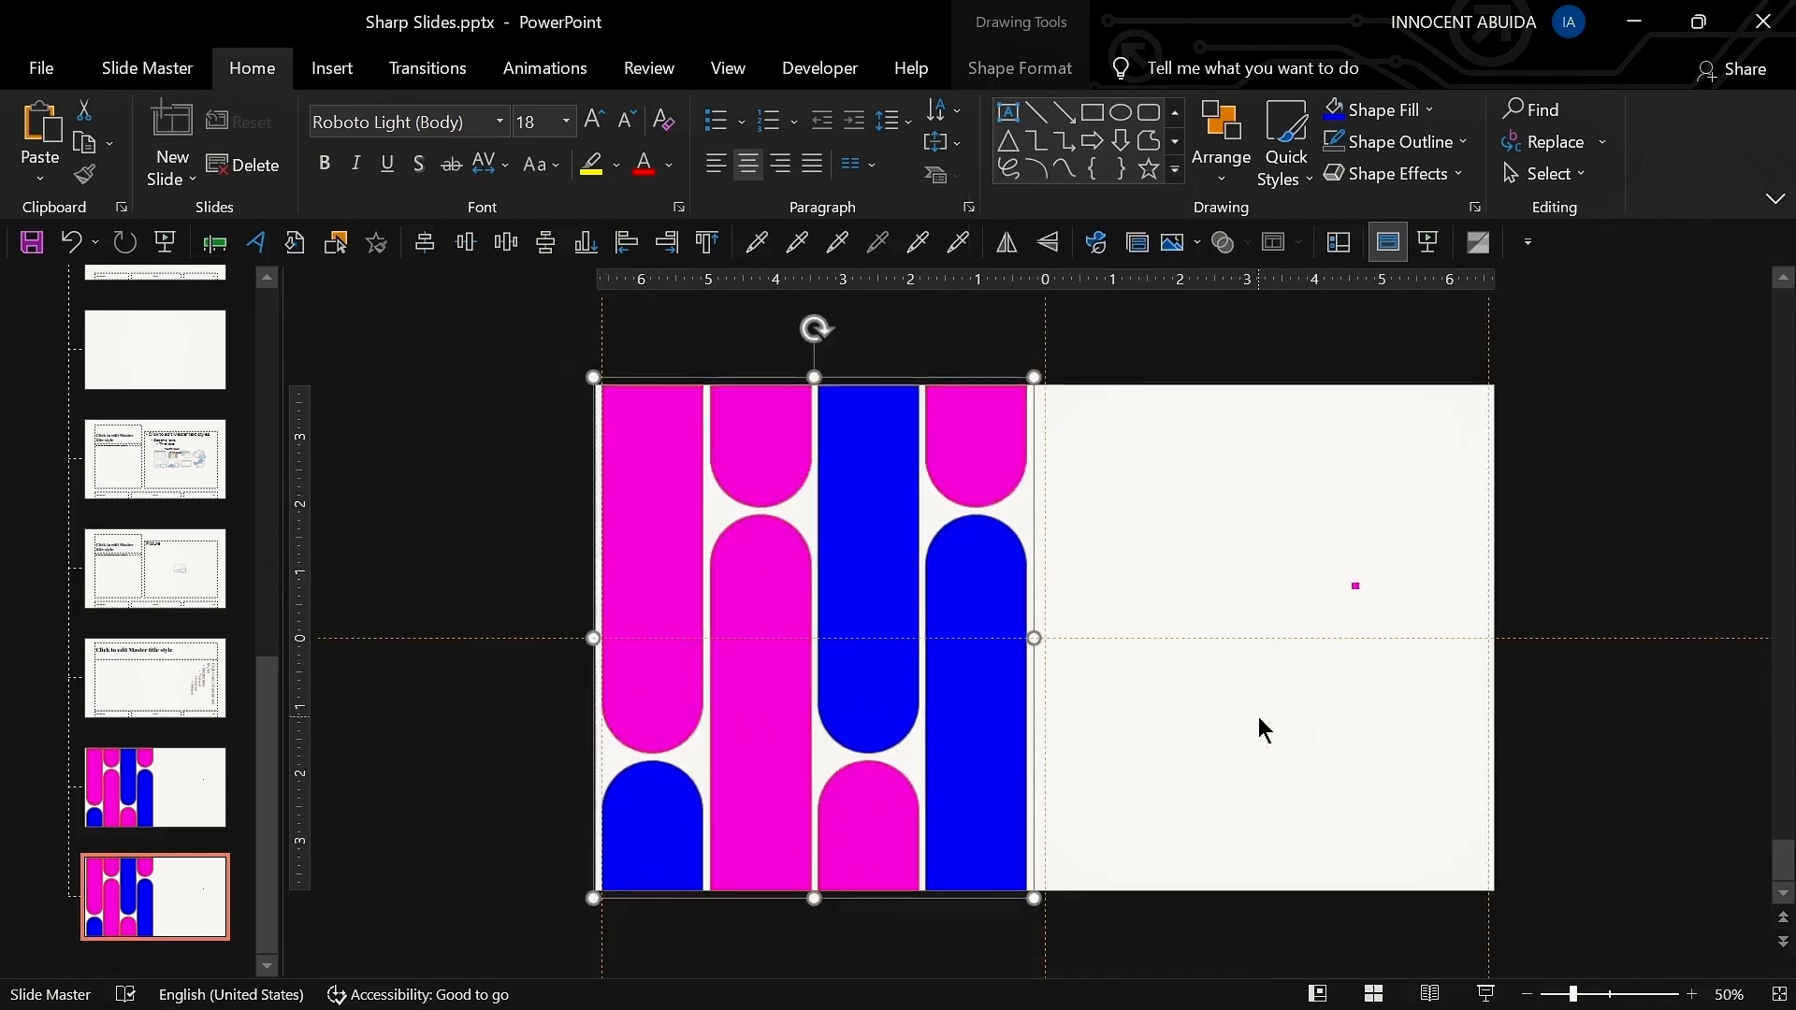
click(1020, 68)
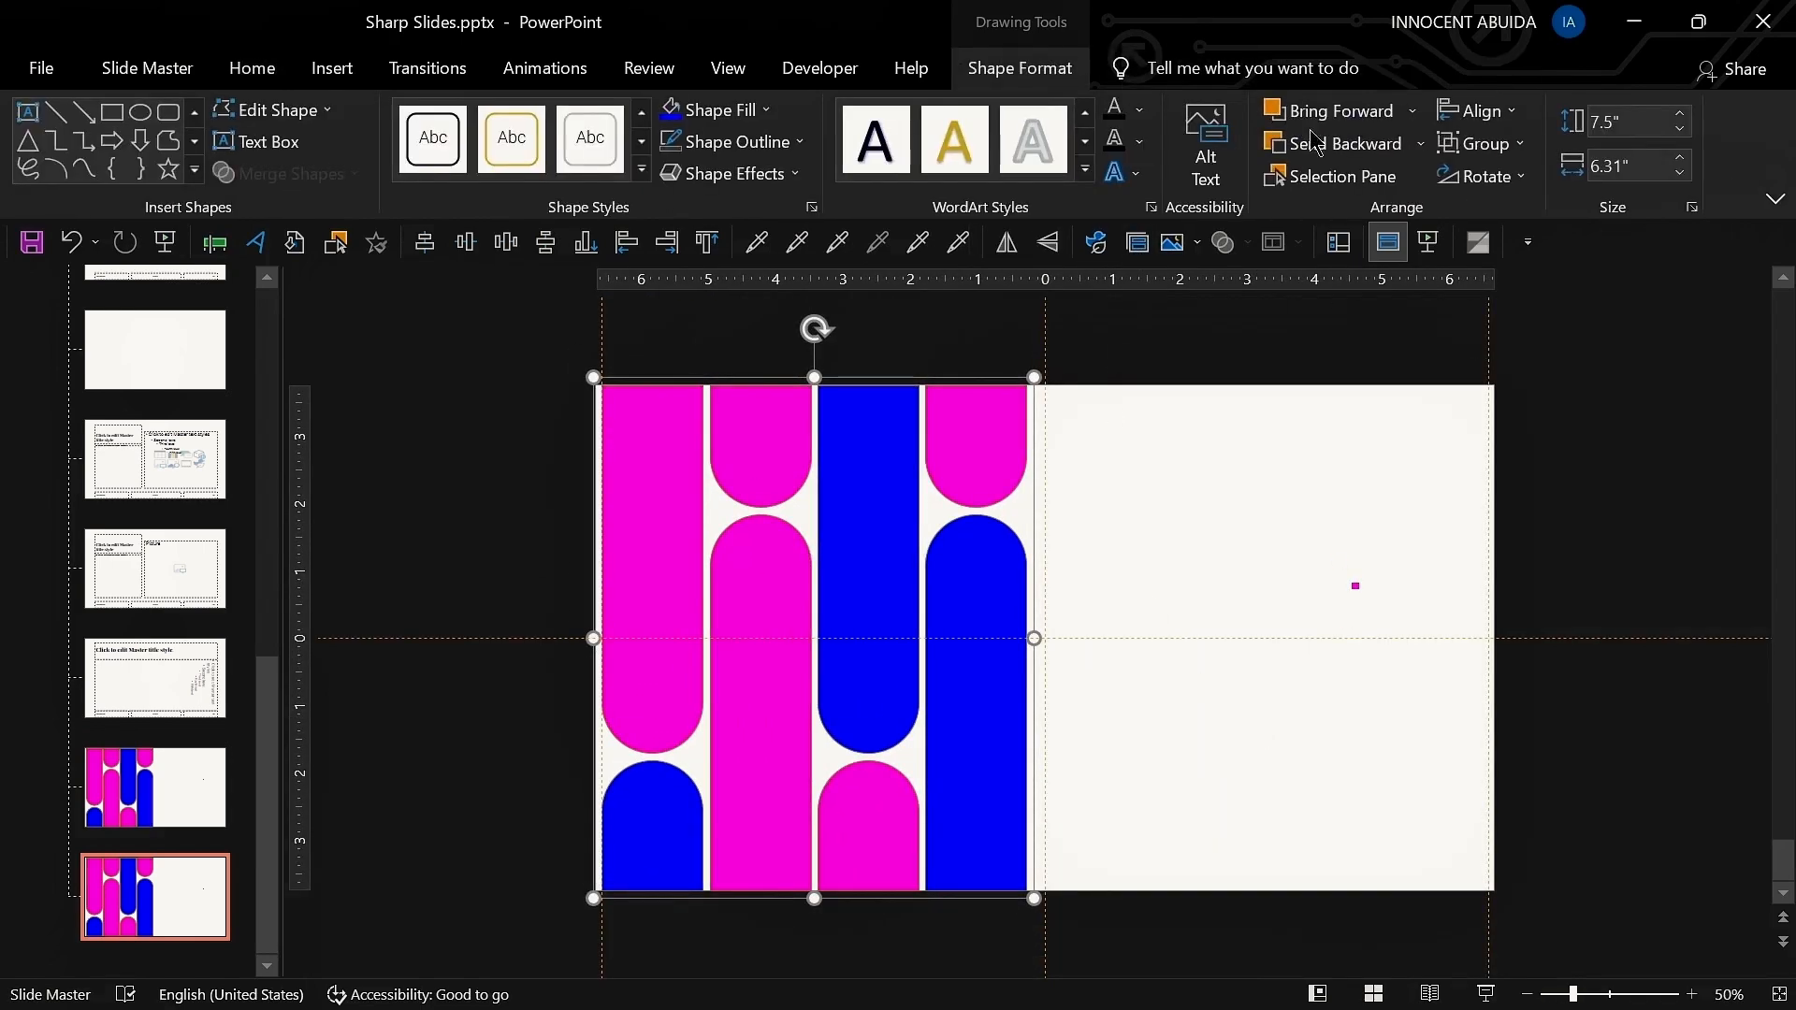
click(1487, 176)
click(1507, 312)
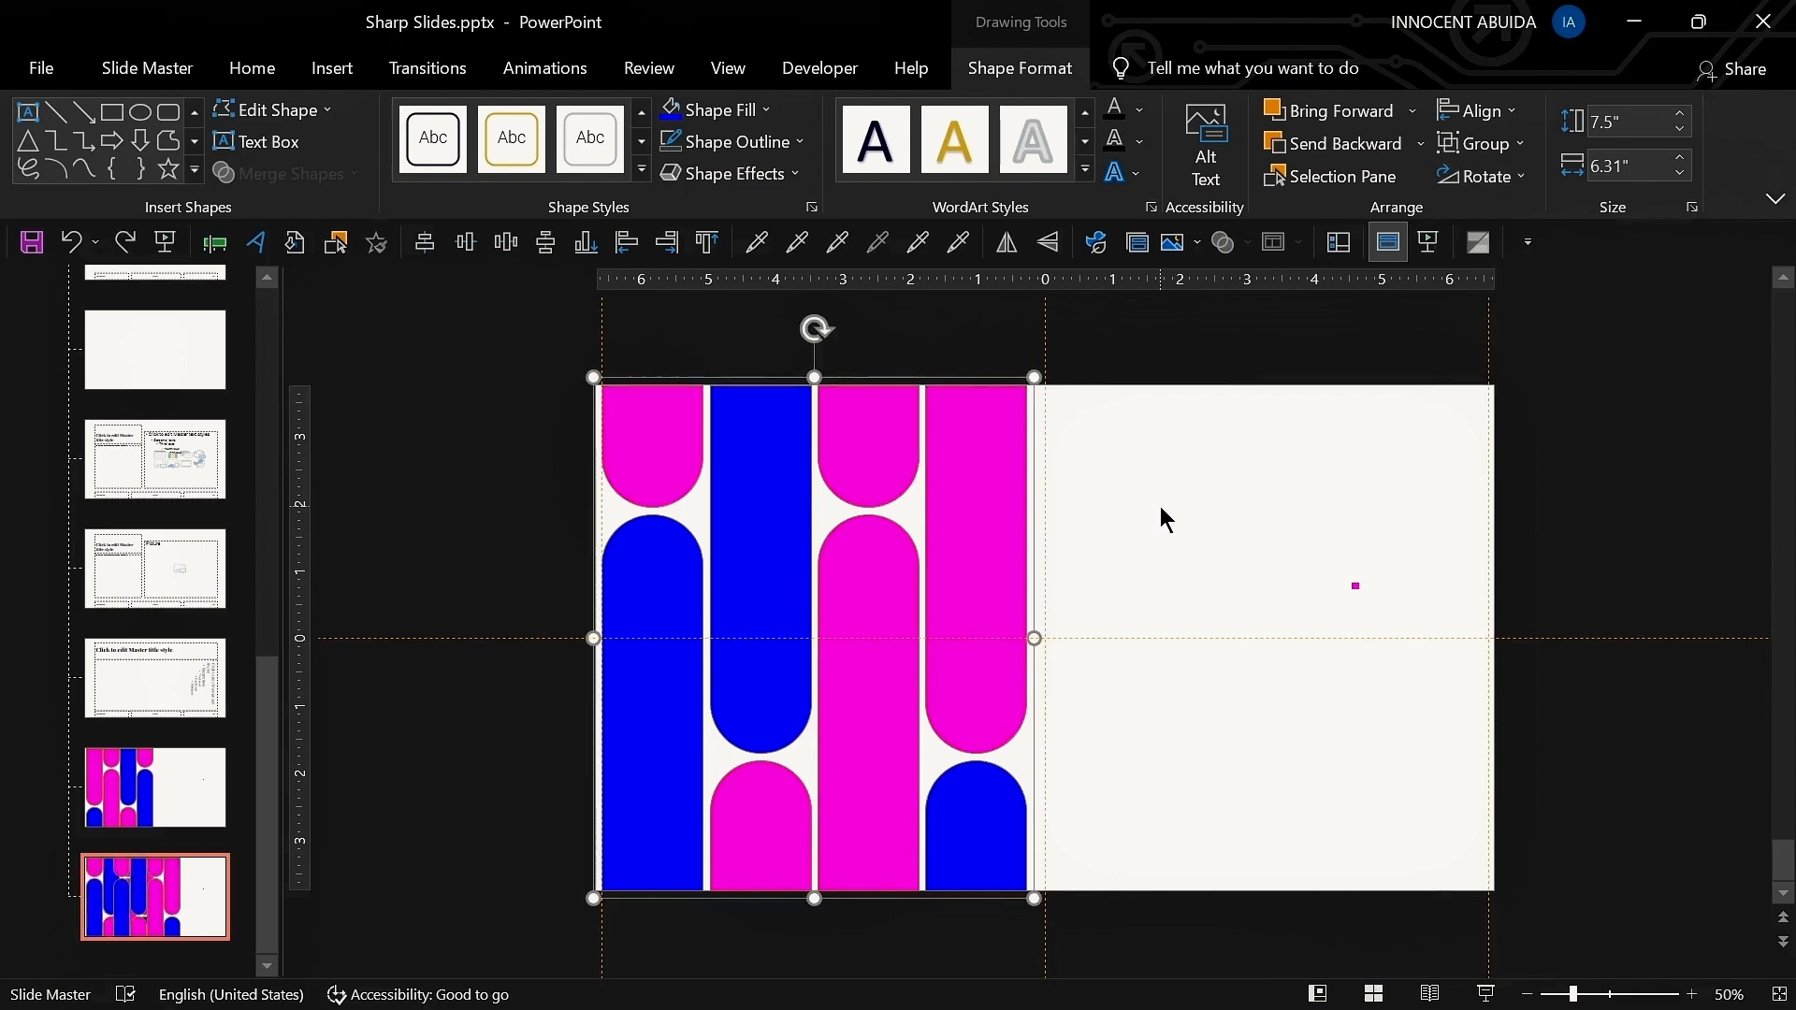
Step: Delete the small magenta square on the blank half of the duplicated layout
click(1286, 516)
click(1355, 585)
key(Delete)
Step: Move the grouped pattern straight across to the right half of the slide, keeping its vertical position
click(966, 505)
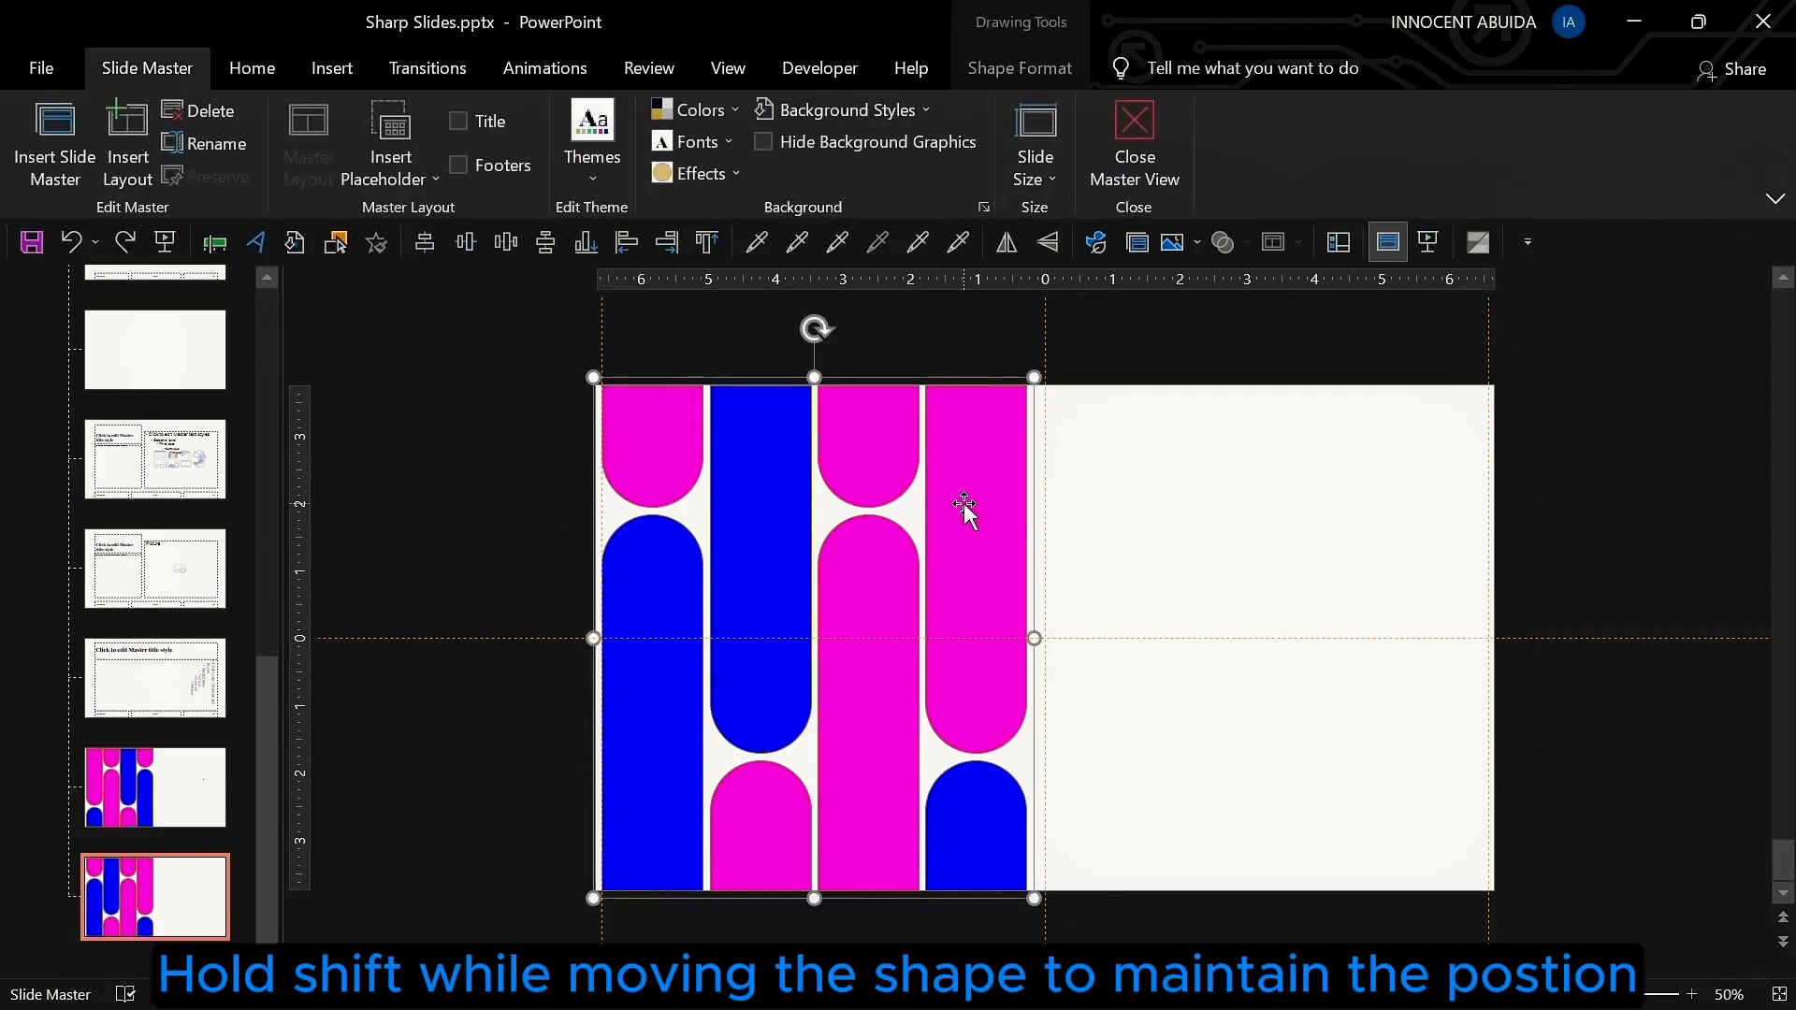
drag(965, 505, 1420, 496)
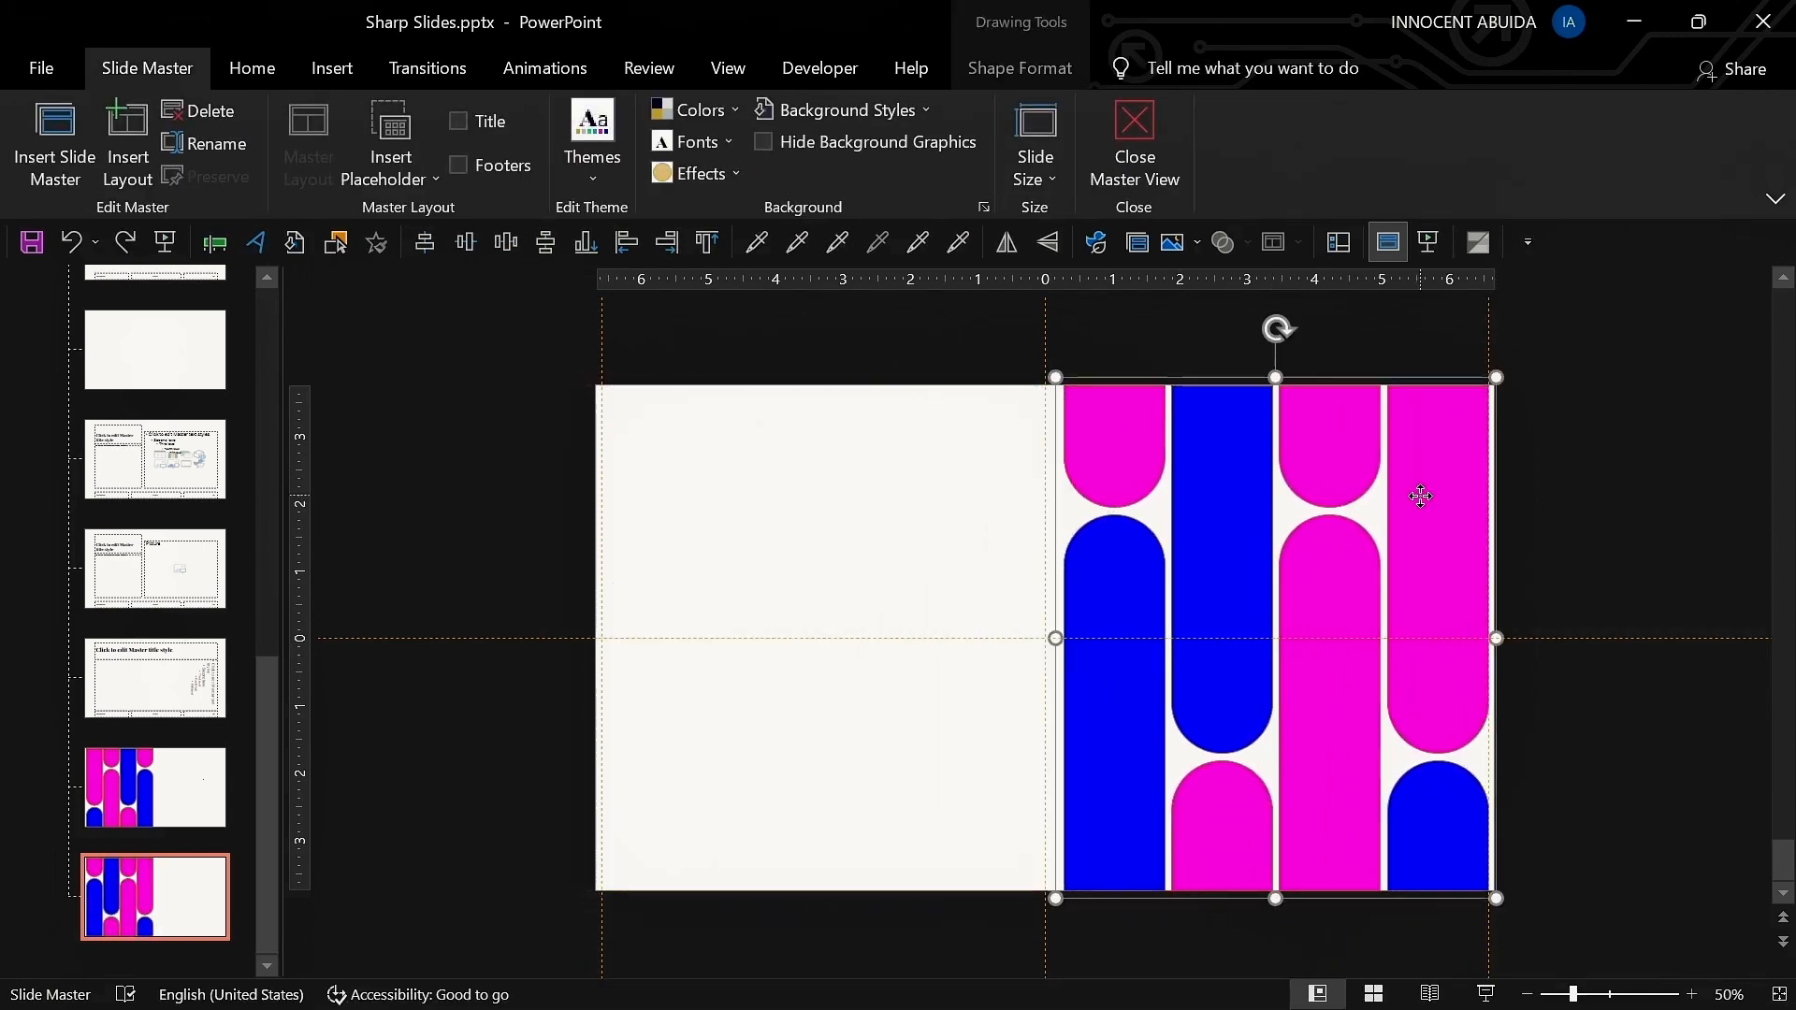
click(1538, 487)
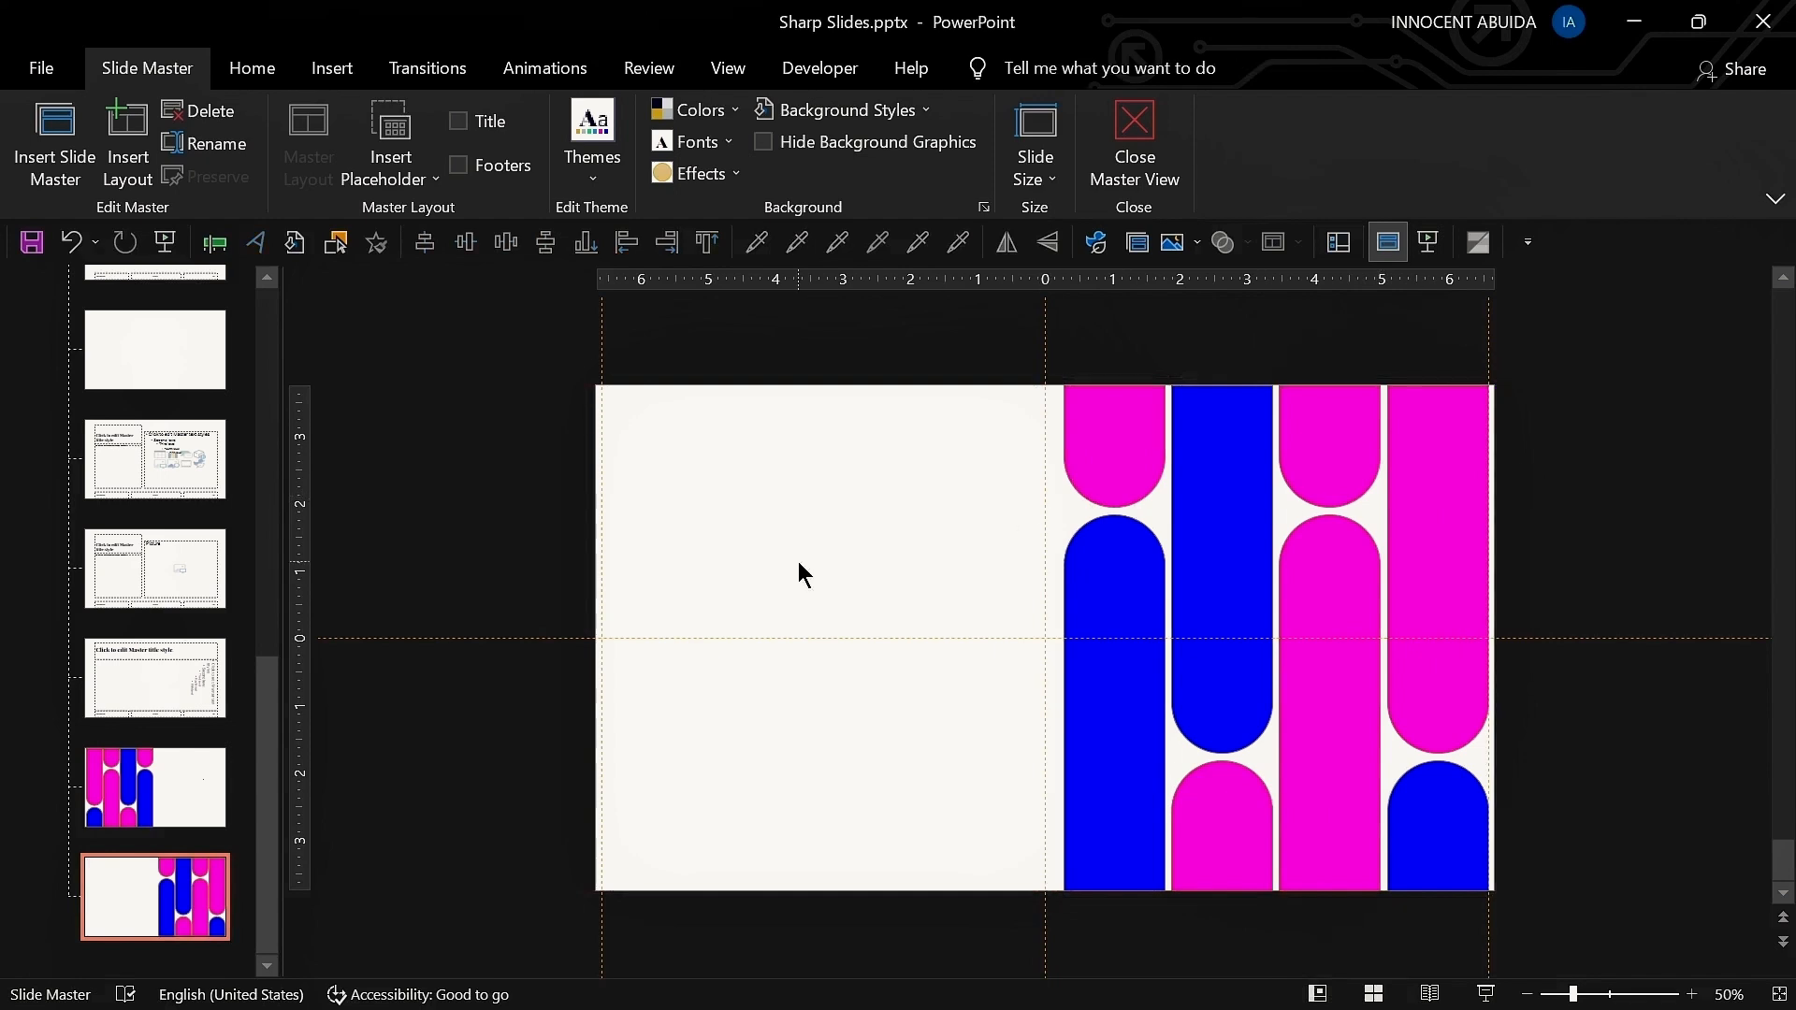
Step: Duplicate the original pattern layout and merge all its column pieces into one shape with Union
click(180, 788)
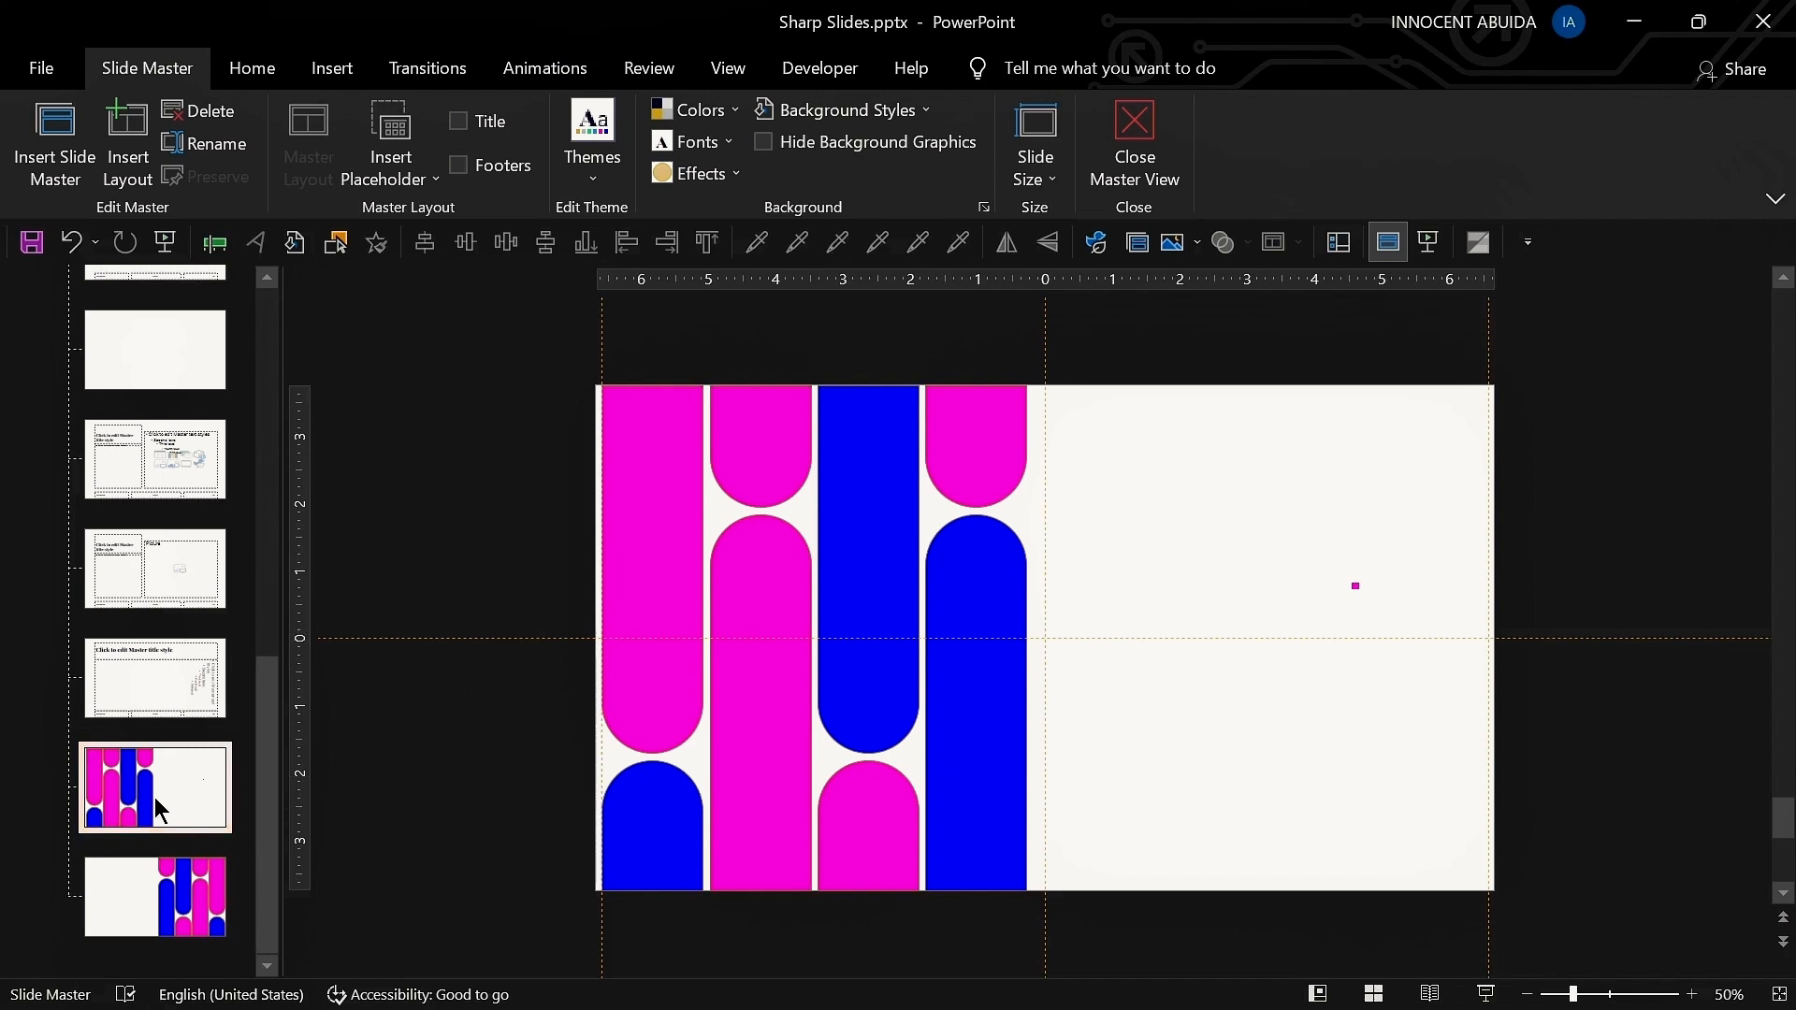
key(ctrl+d)
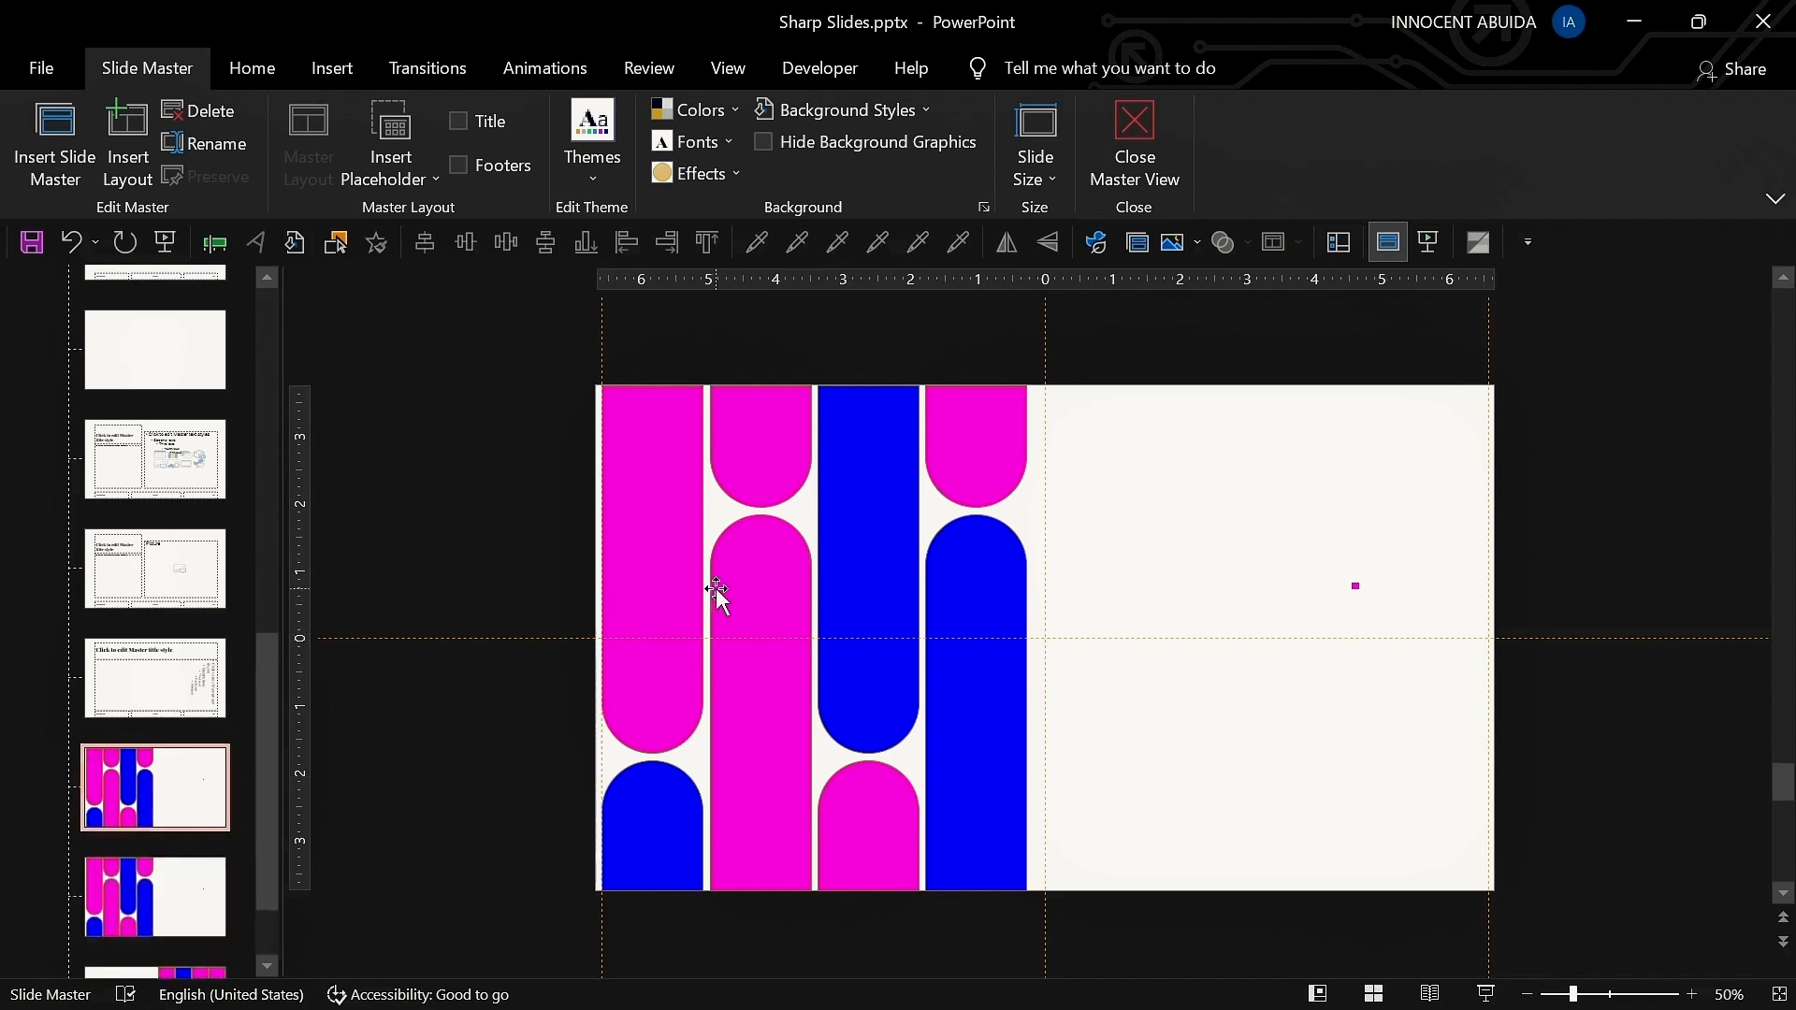
click(716, 594)
click(1141, 519)
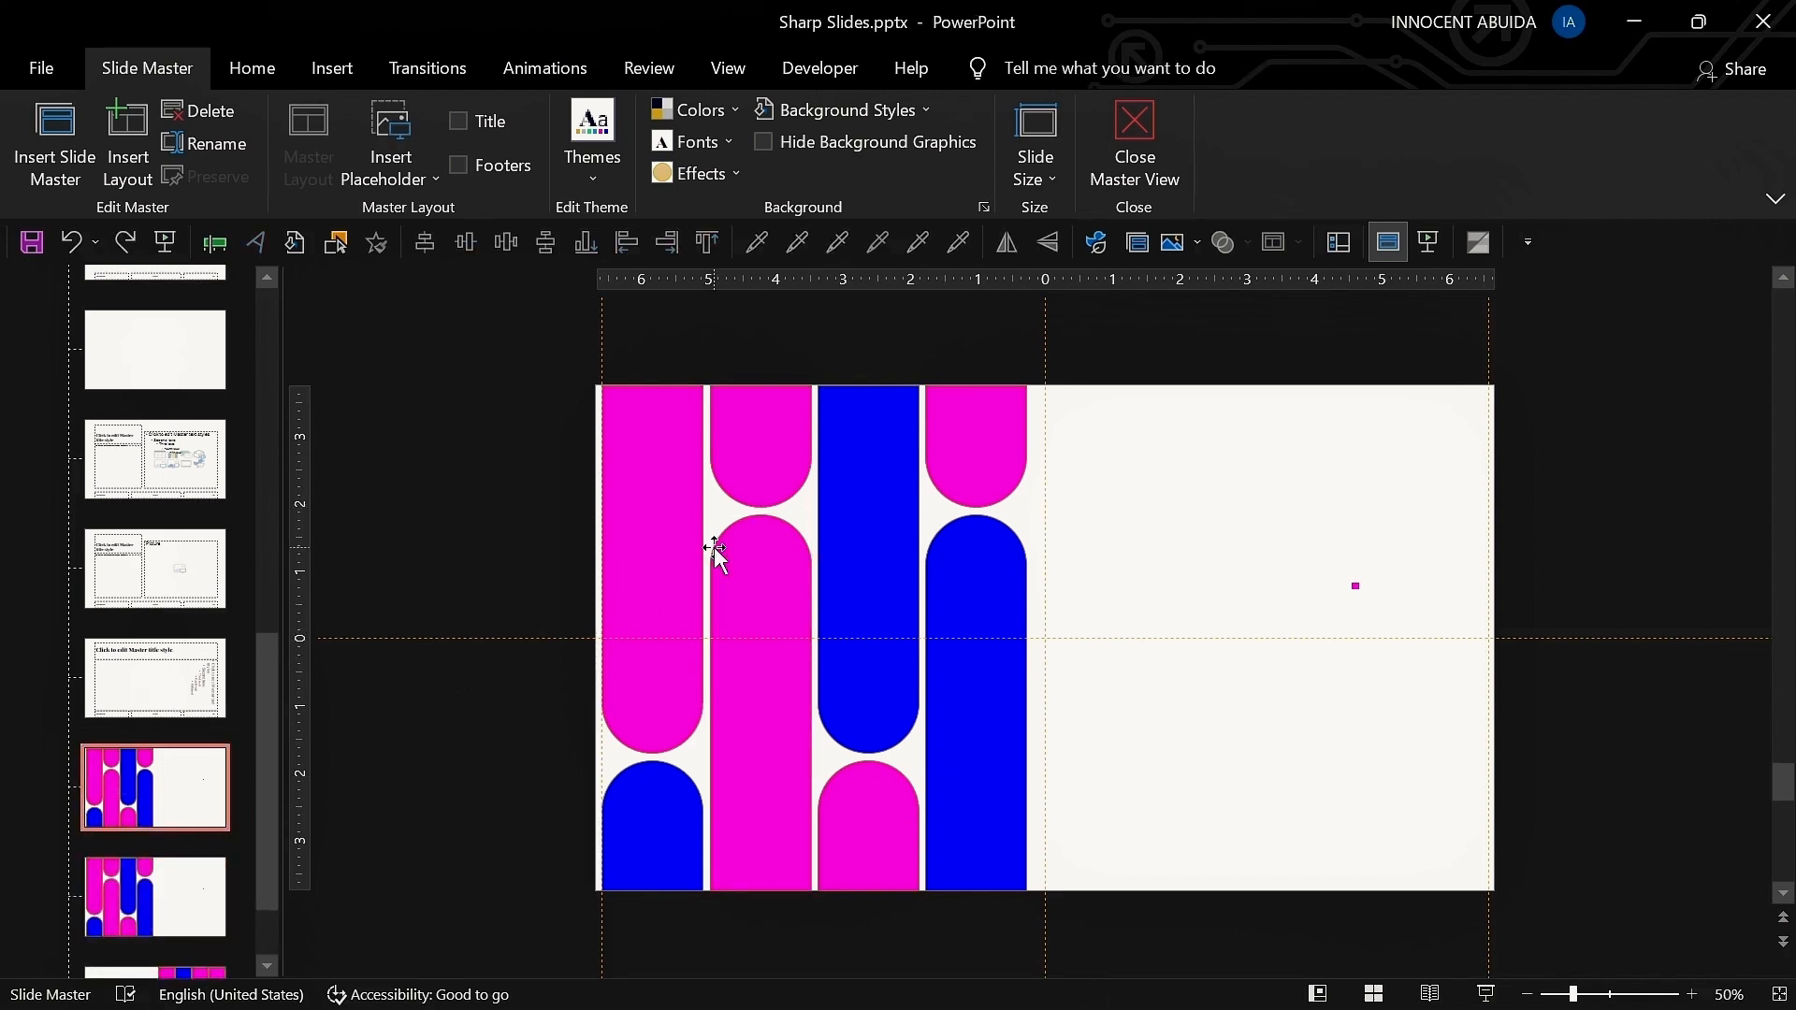
drag(565, 350, 1061, 991)
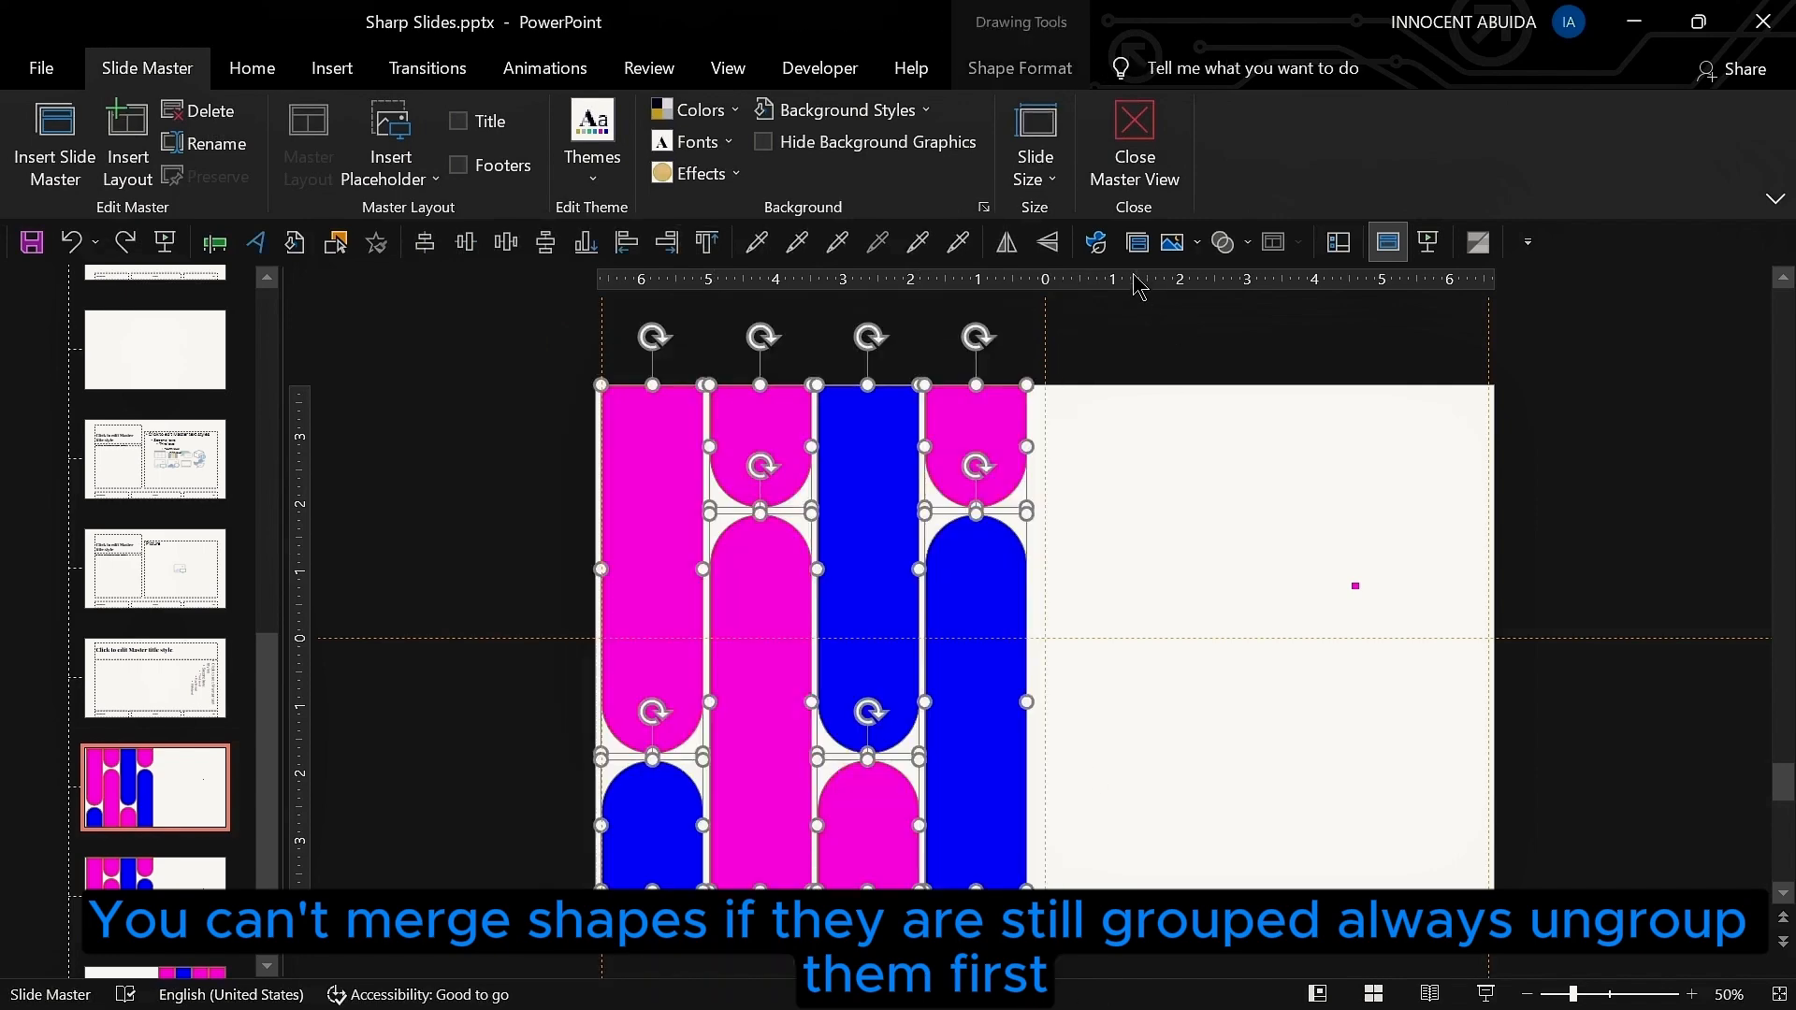
click(1019, 68)
click(354, 166)
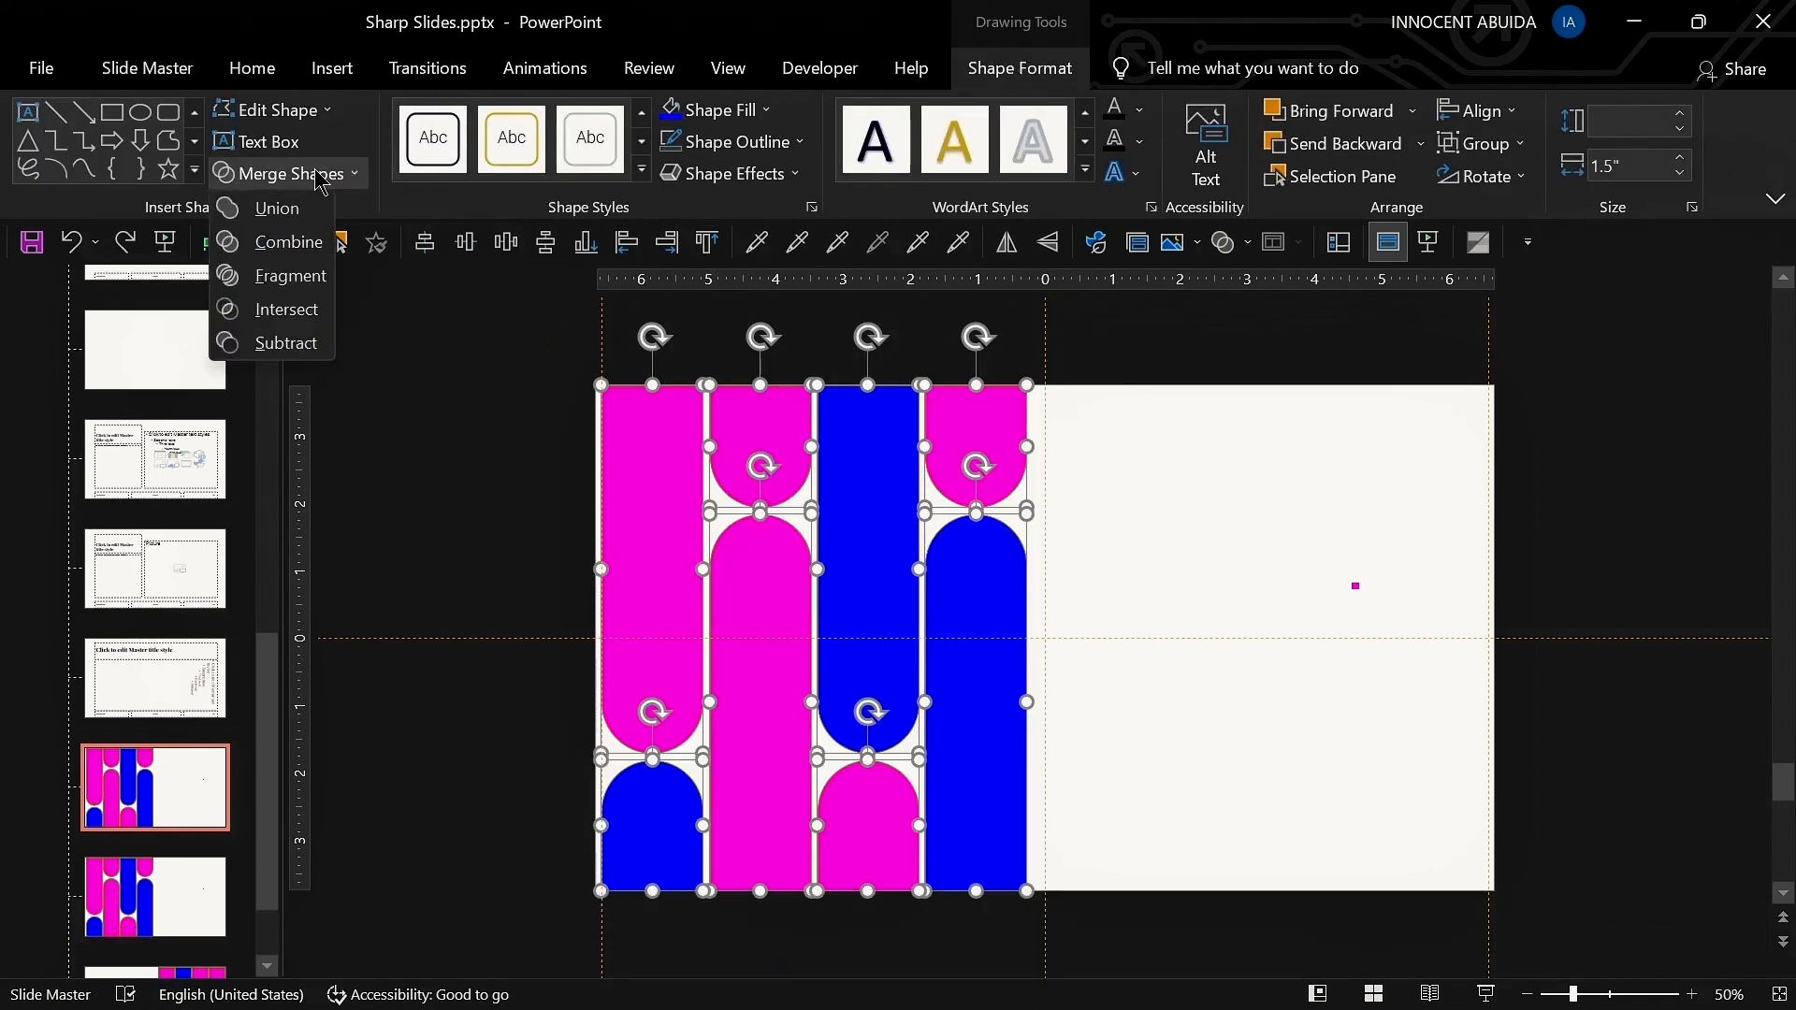
click(289, 217)
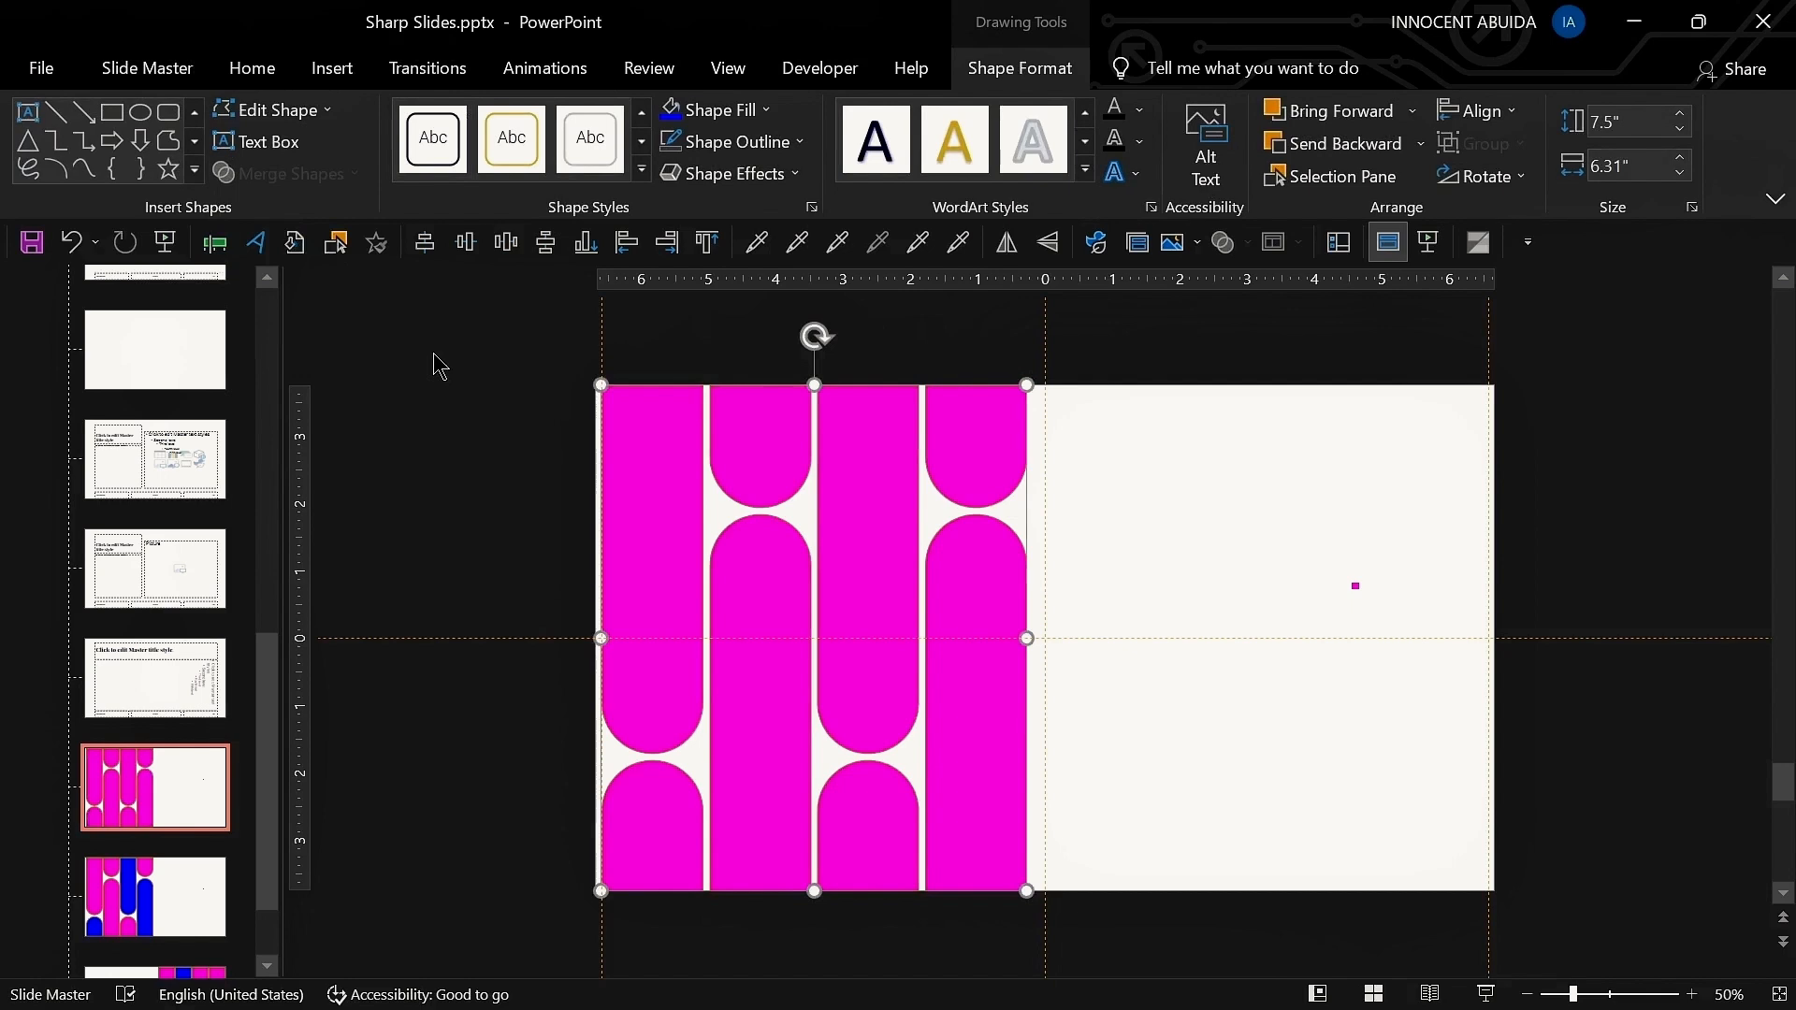
Step: Insert a picture placeholder about 8.3" wide and 10.1" high that completely covers the merged pattern
click(147, 68)
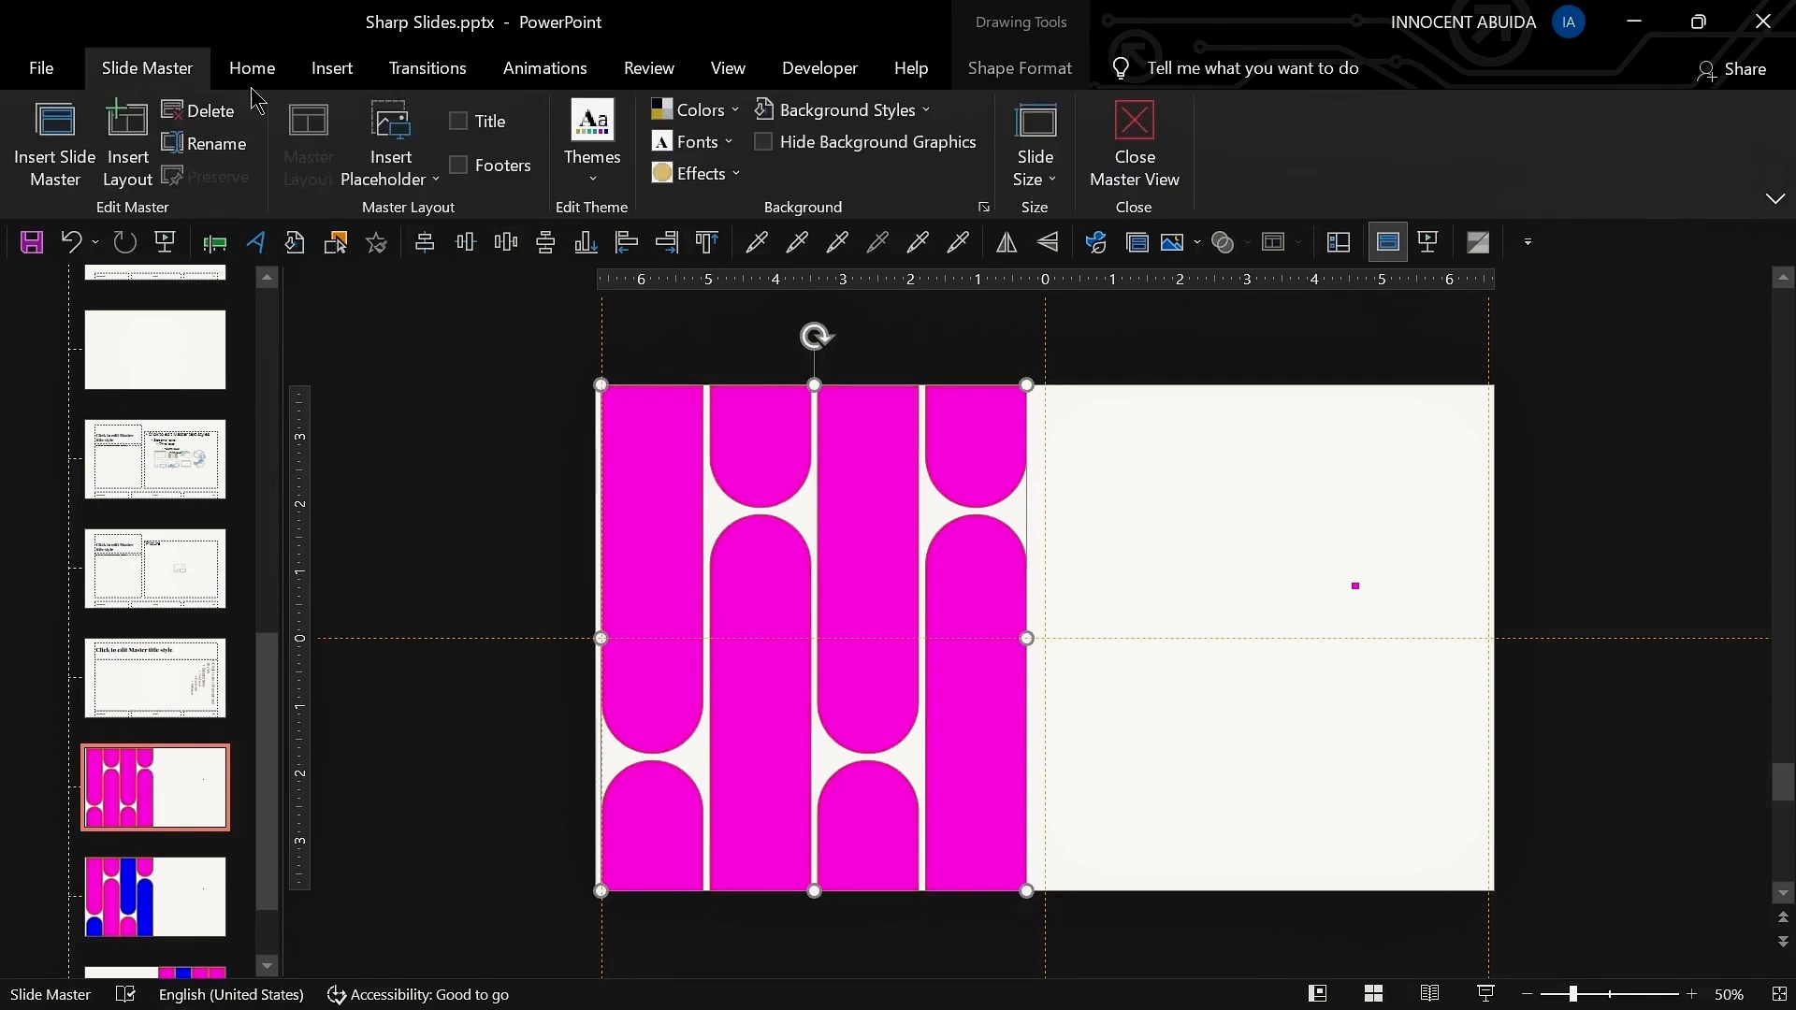
click(393, 163)
click(421, 352)
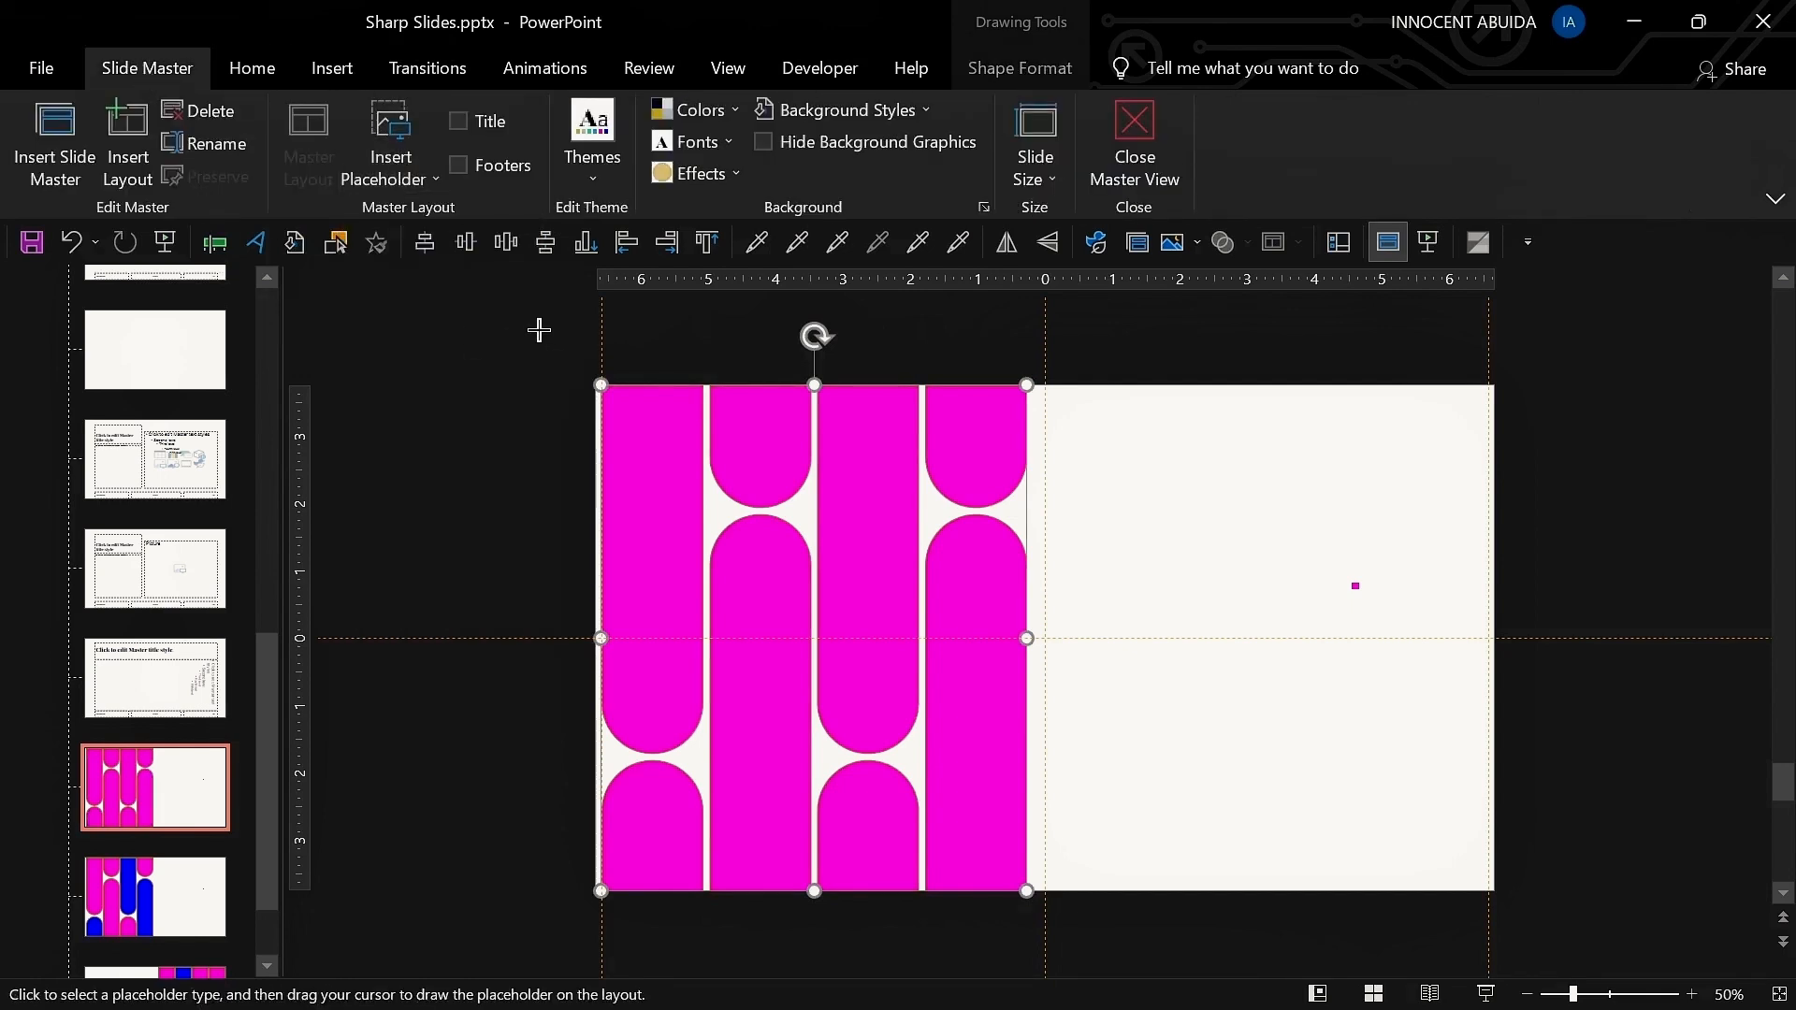
mouse_move(539, 330)
mouse_down()
mouse_move(1090, 874)
mouse_move(1099, 978)
mouse_up()
Step: Delete the small magenta square and send the picture placeholder behind the merged pattern
drag(1328, 561, 1418, 642)
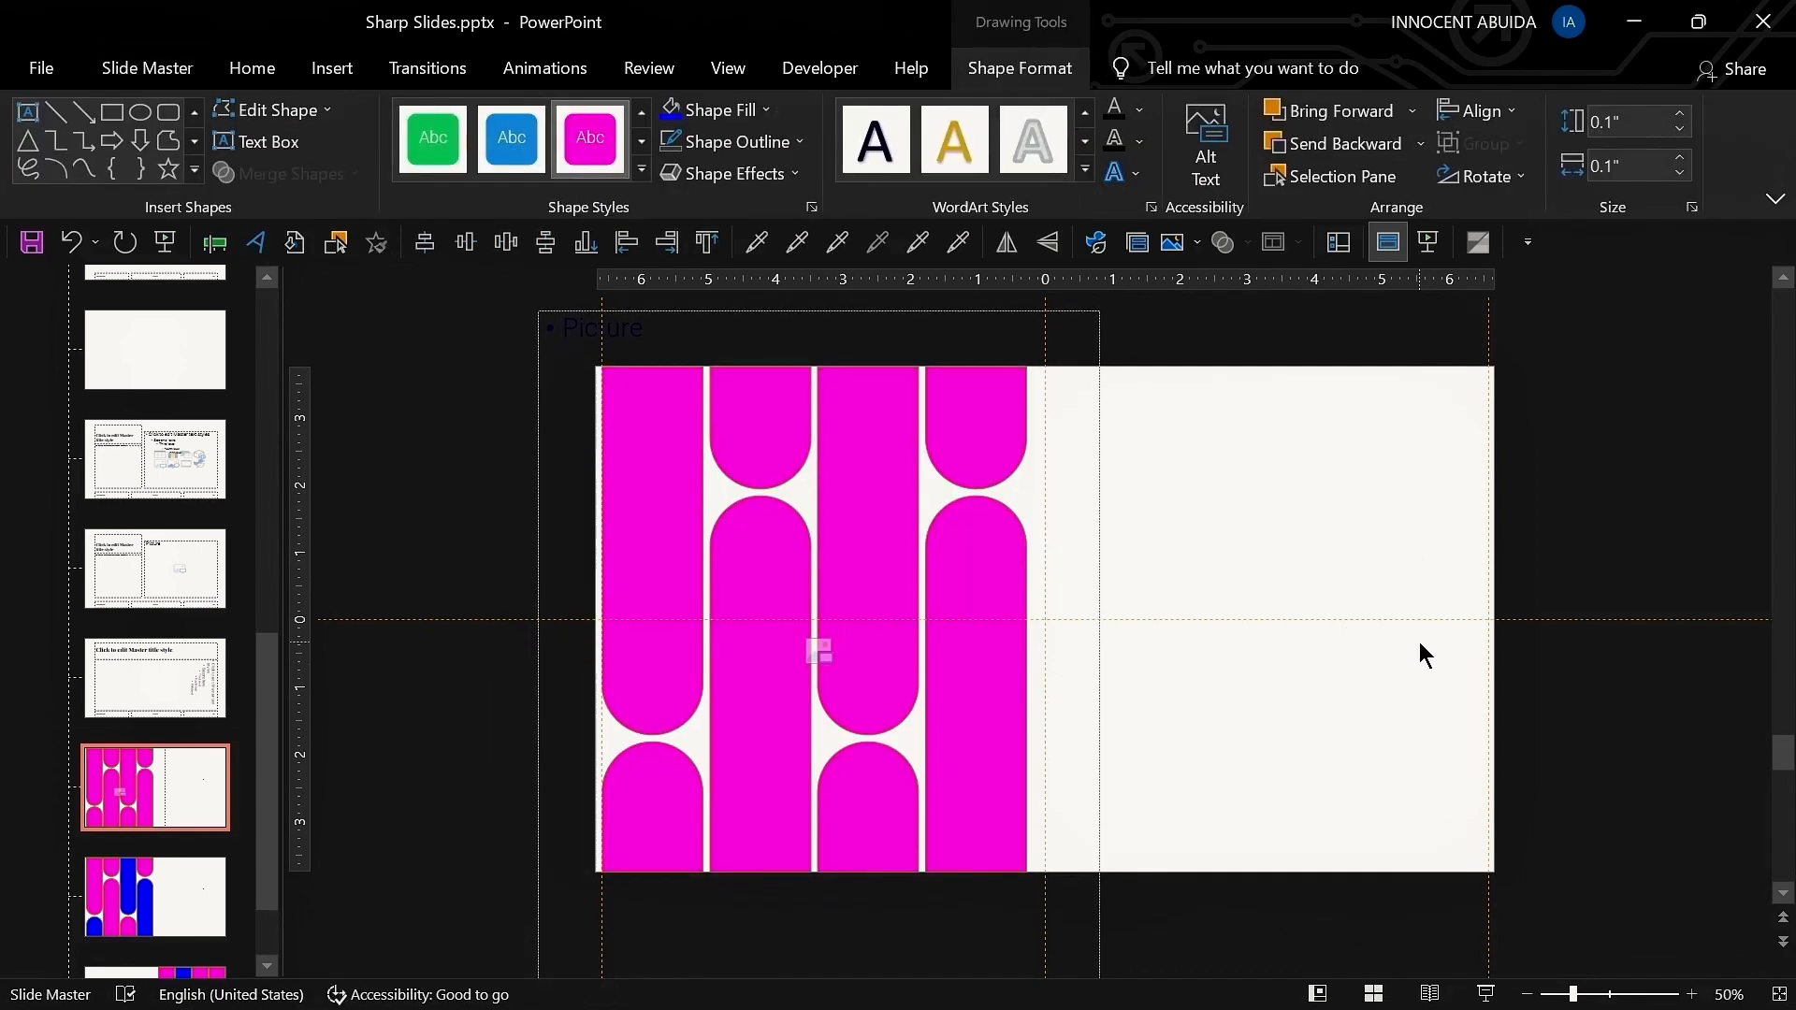
key(Delete)
click(679, 328)
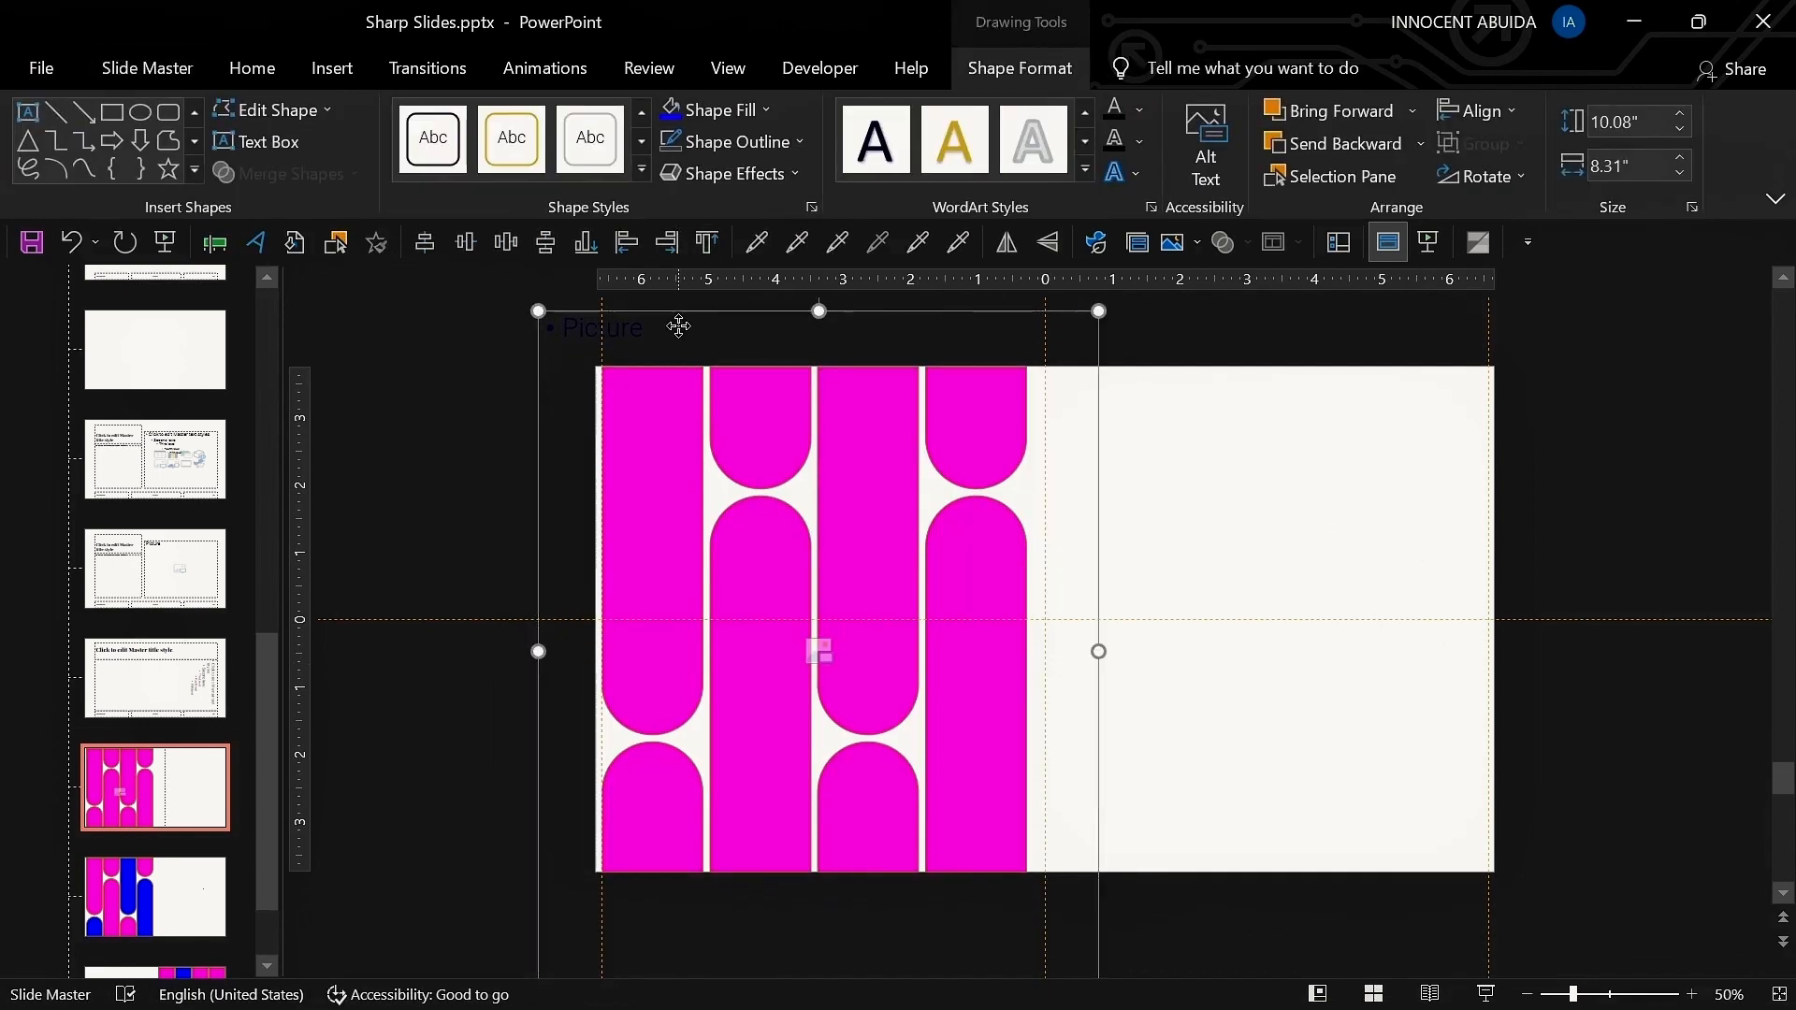
right_click(679, 325)
click(793, 632)
click(1239, 524)
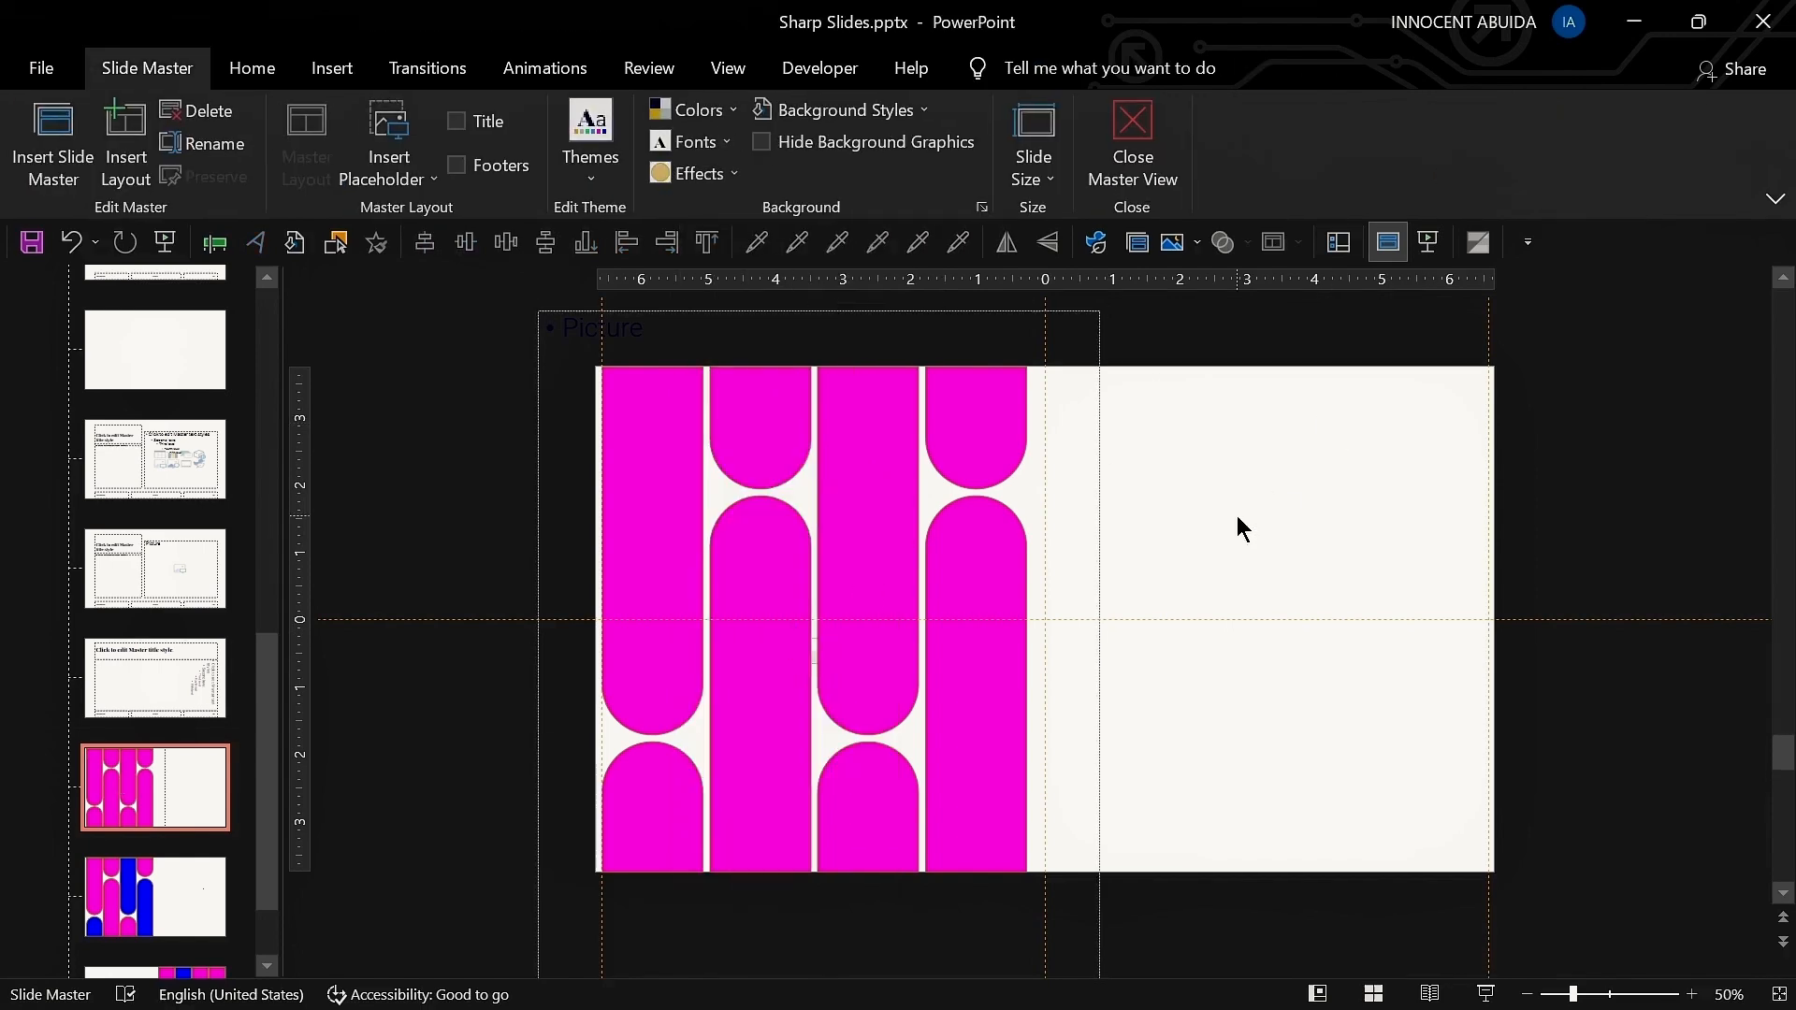
Step: Intersect the picture placeholder with the merged pattern, selecting the placeholder first so the result stays a picture placeholder
click(1071, 313)
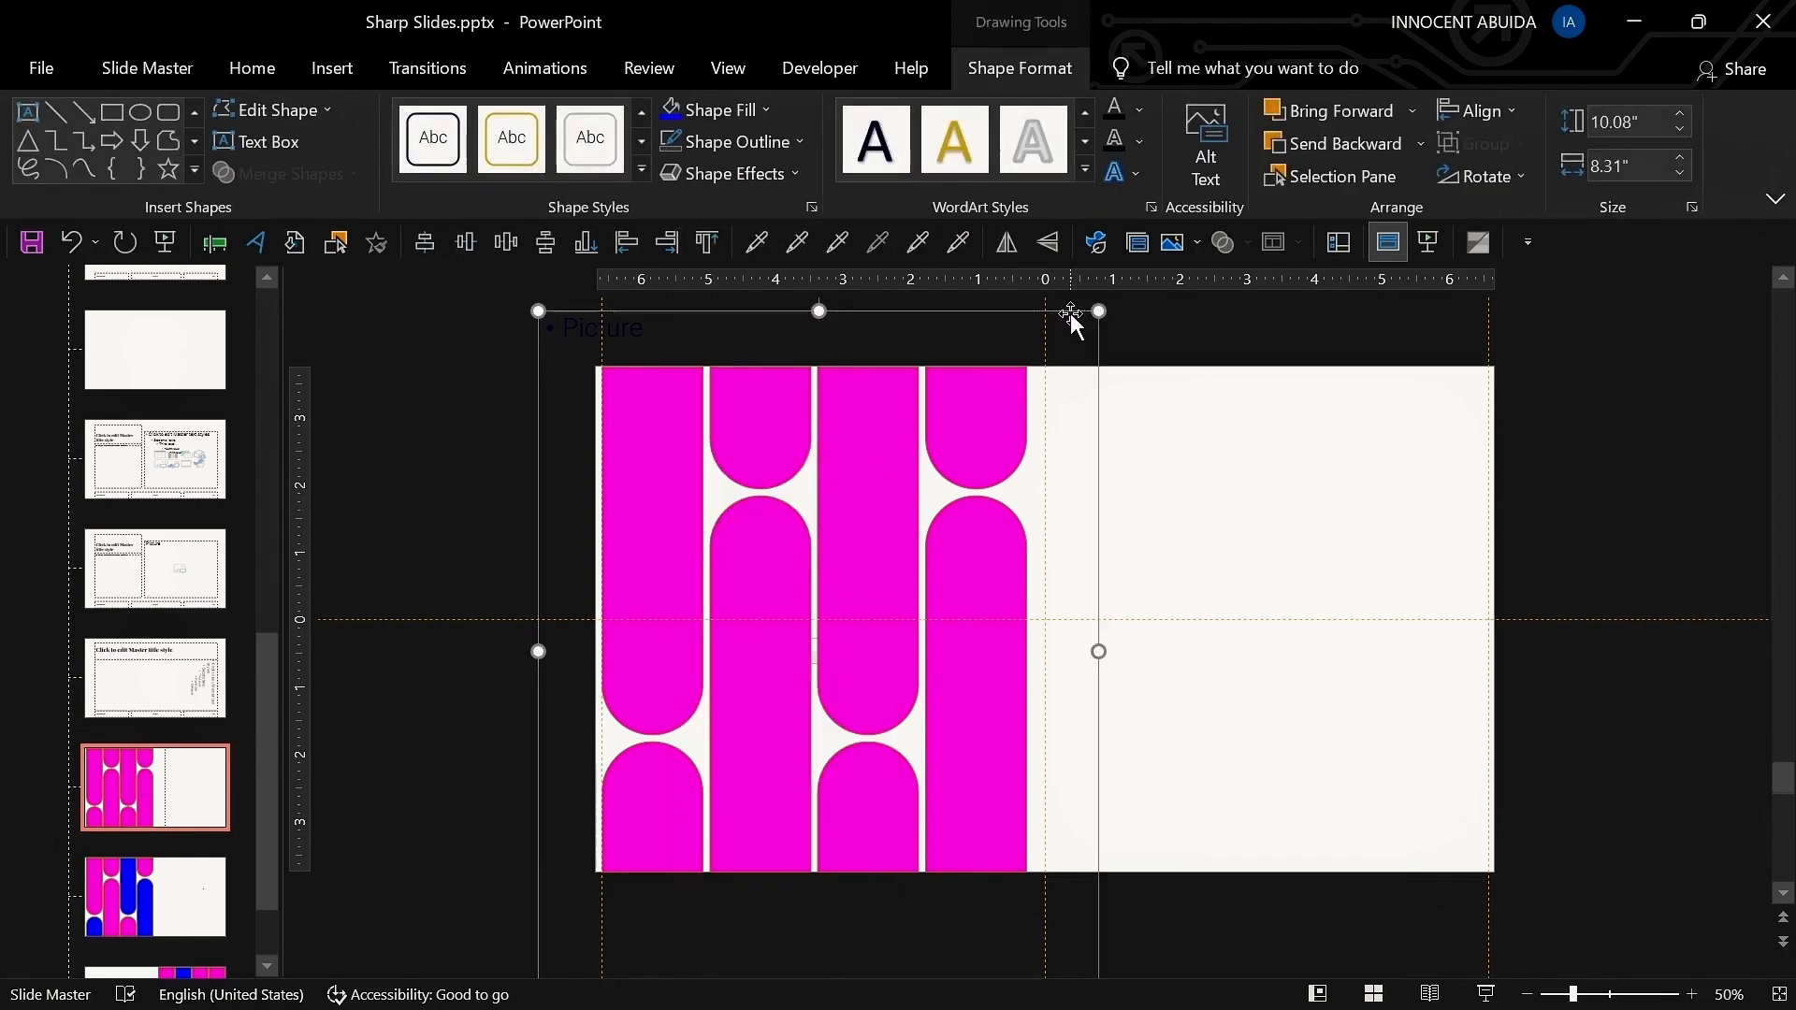
shift+click(839, 467)
click(290, 173)
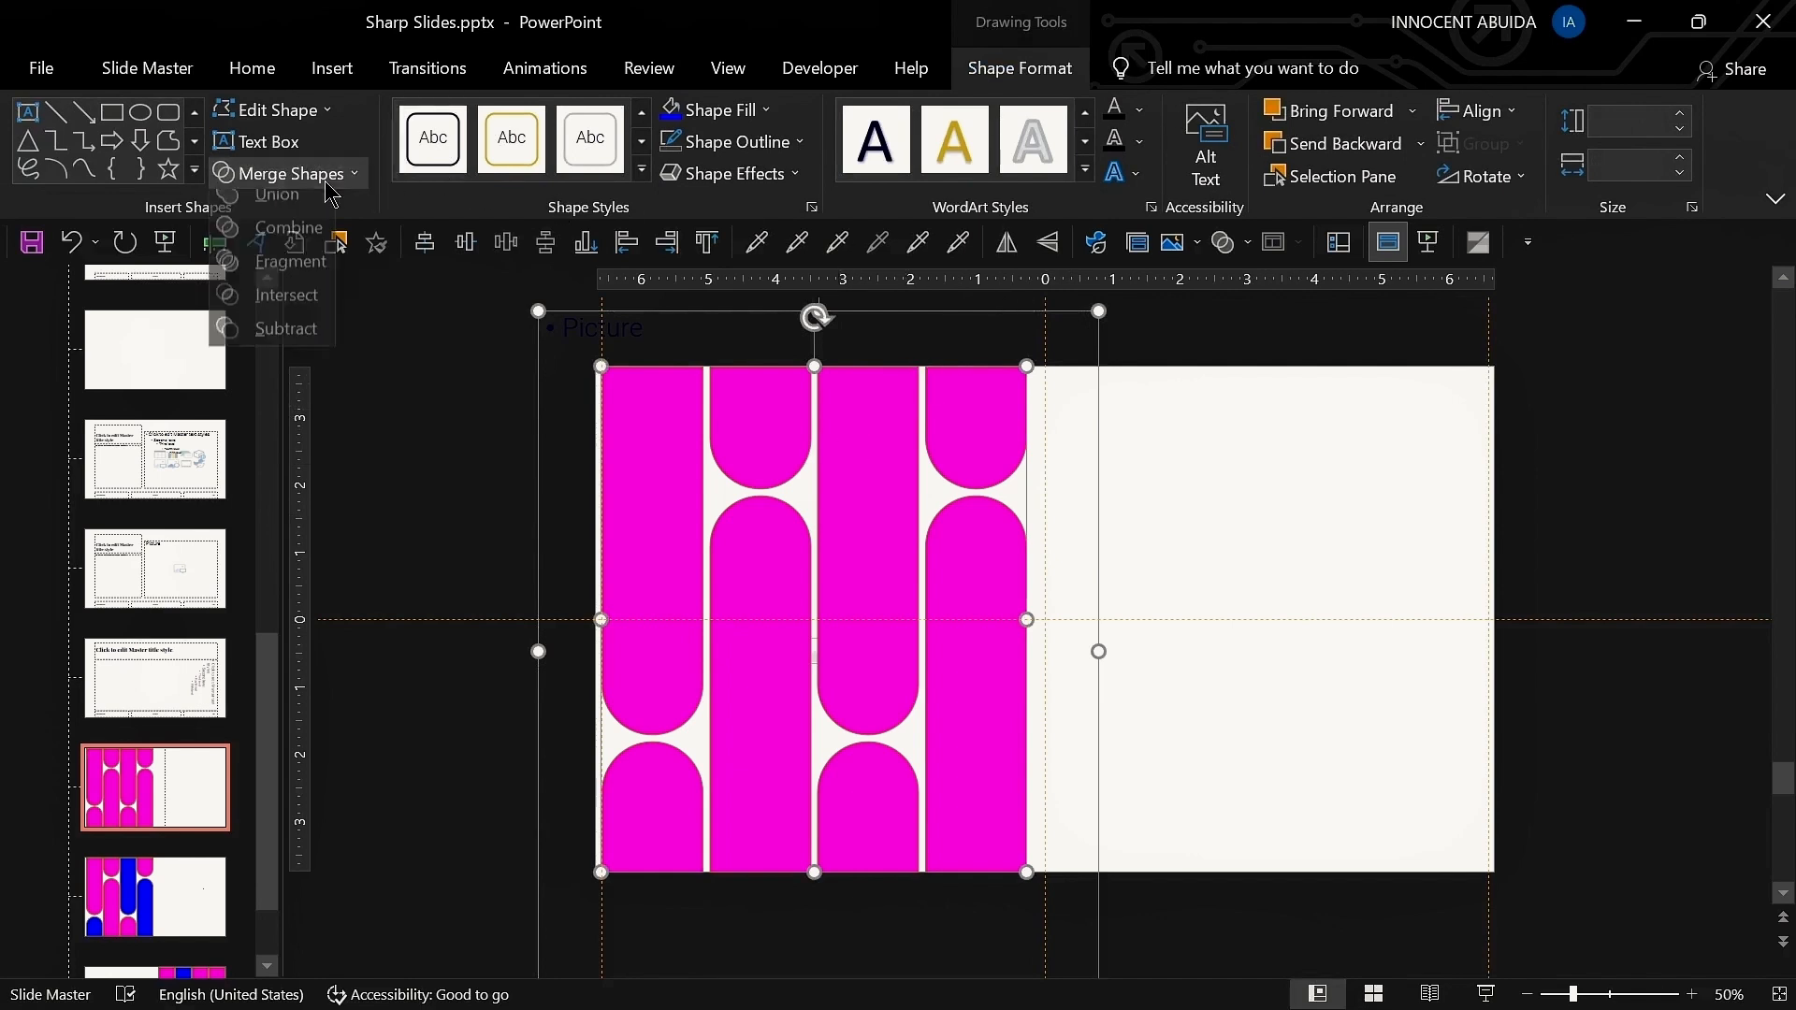
click(290, 310)
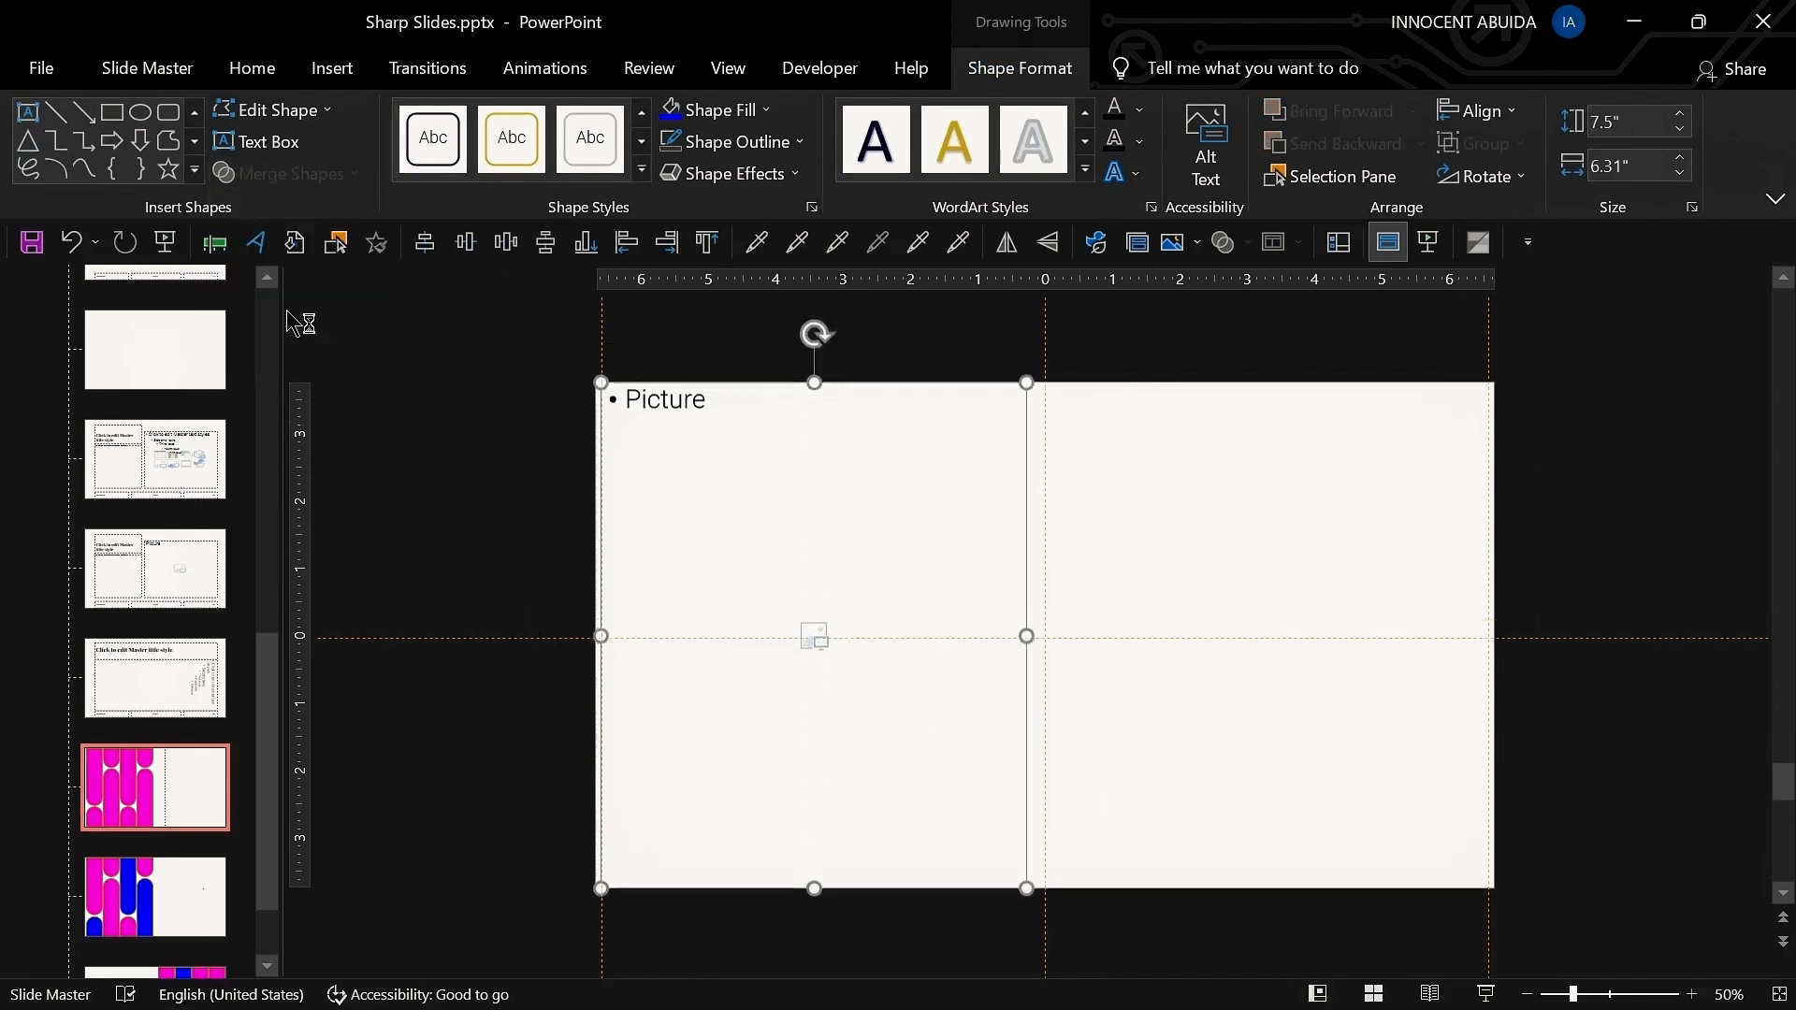
click(496, 457)
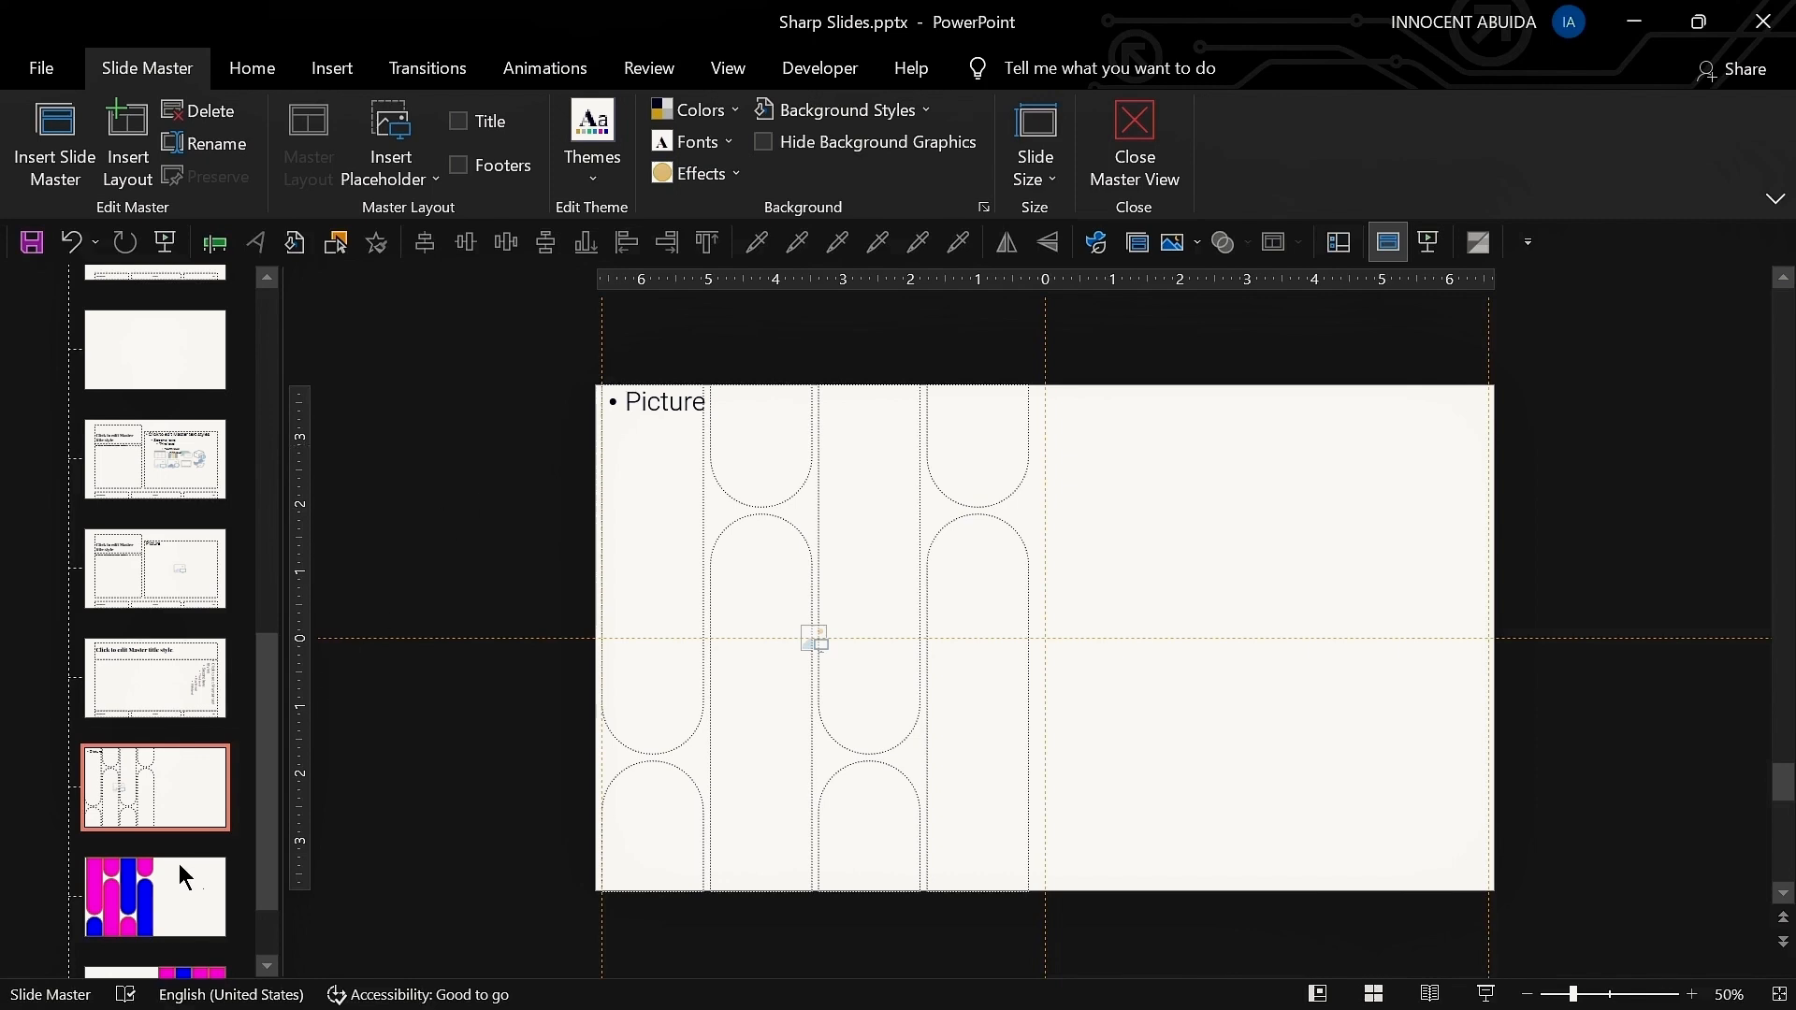
Step: Copy the three blue pieces from the coloured pattern layout onto the picture placeholder layout
click(160, 907)
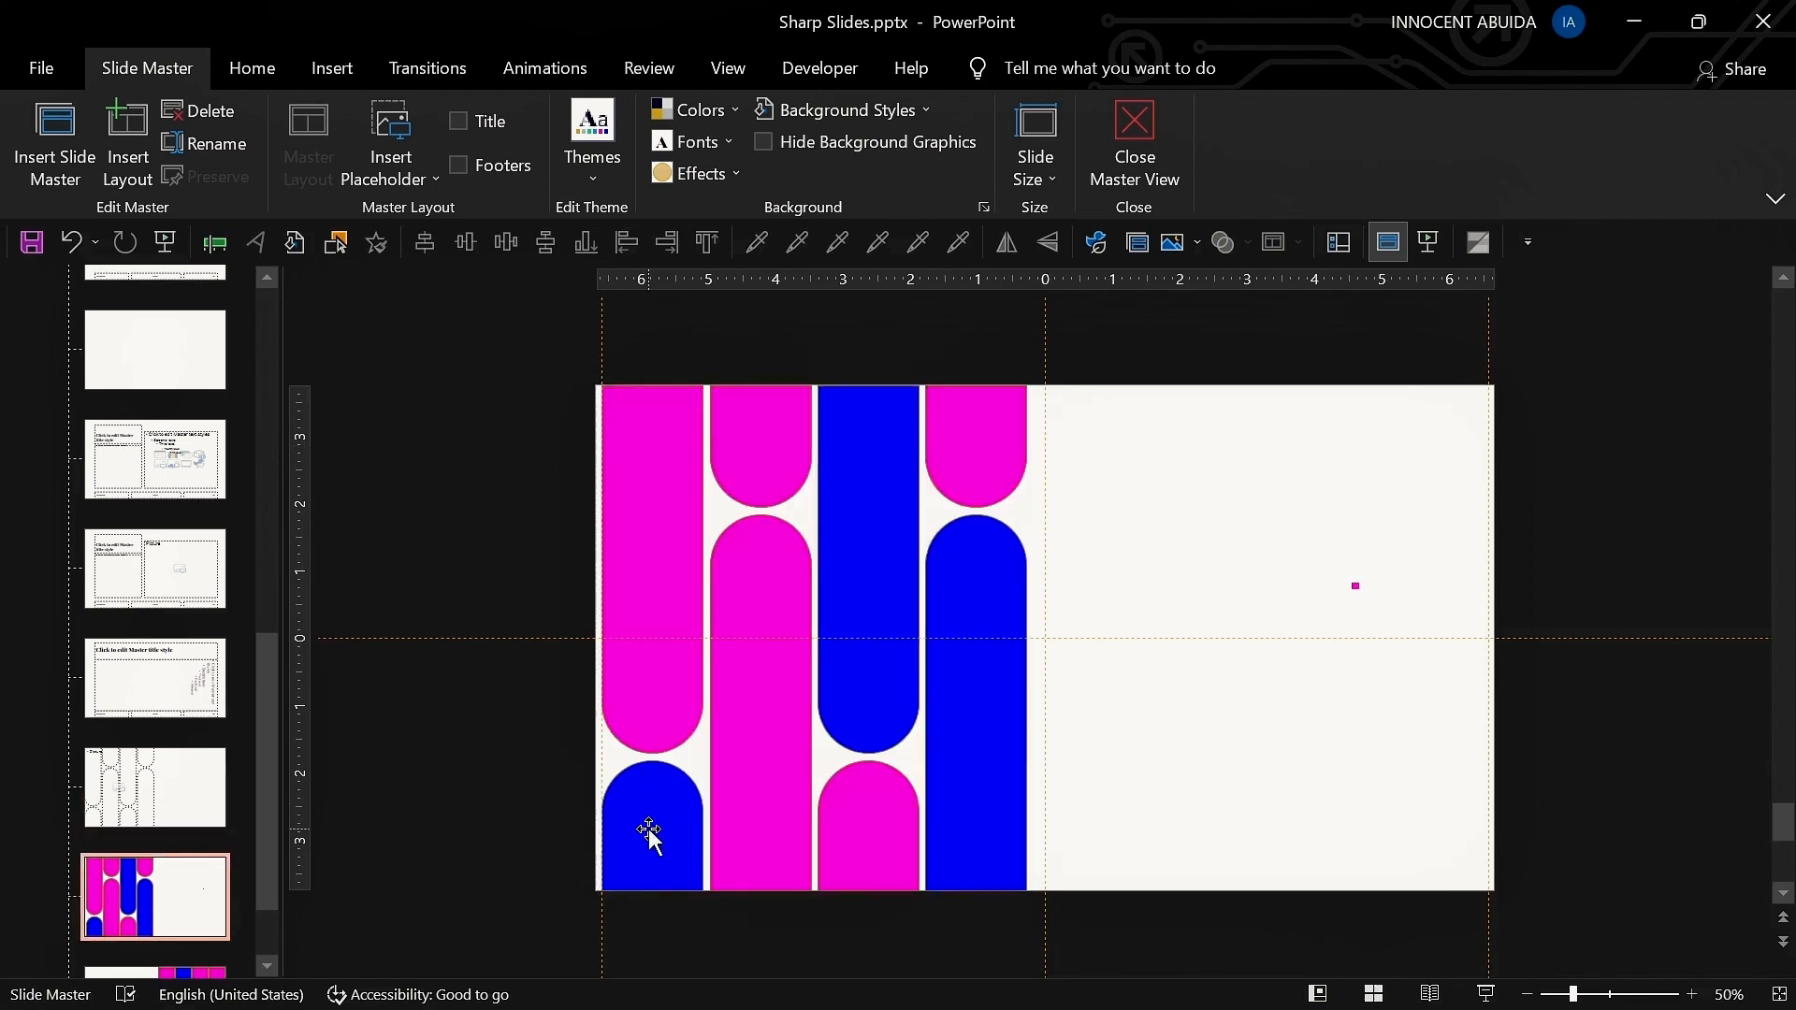
click(648, 827)
shift+click(841, 538)
shift+click(974, 613)
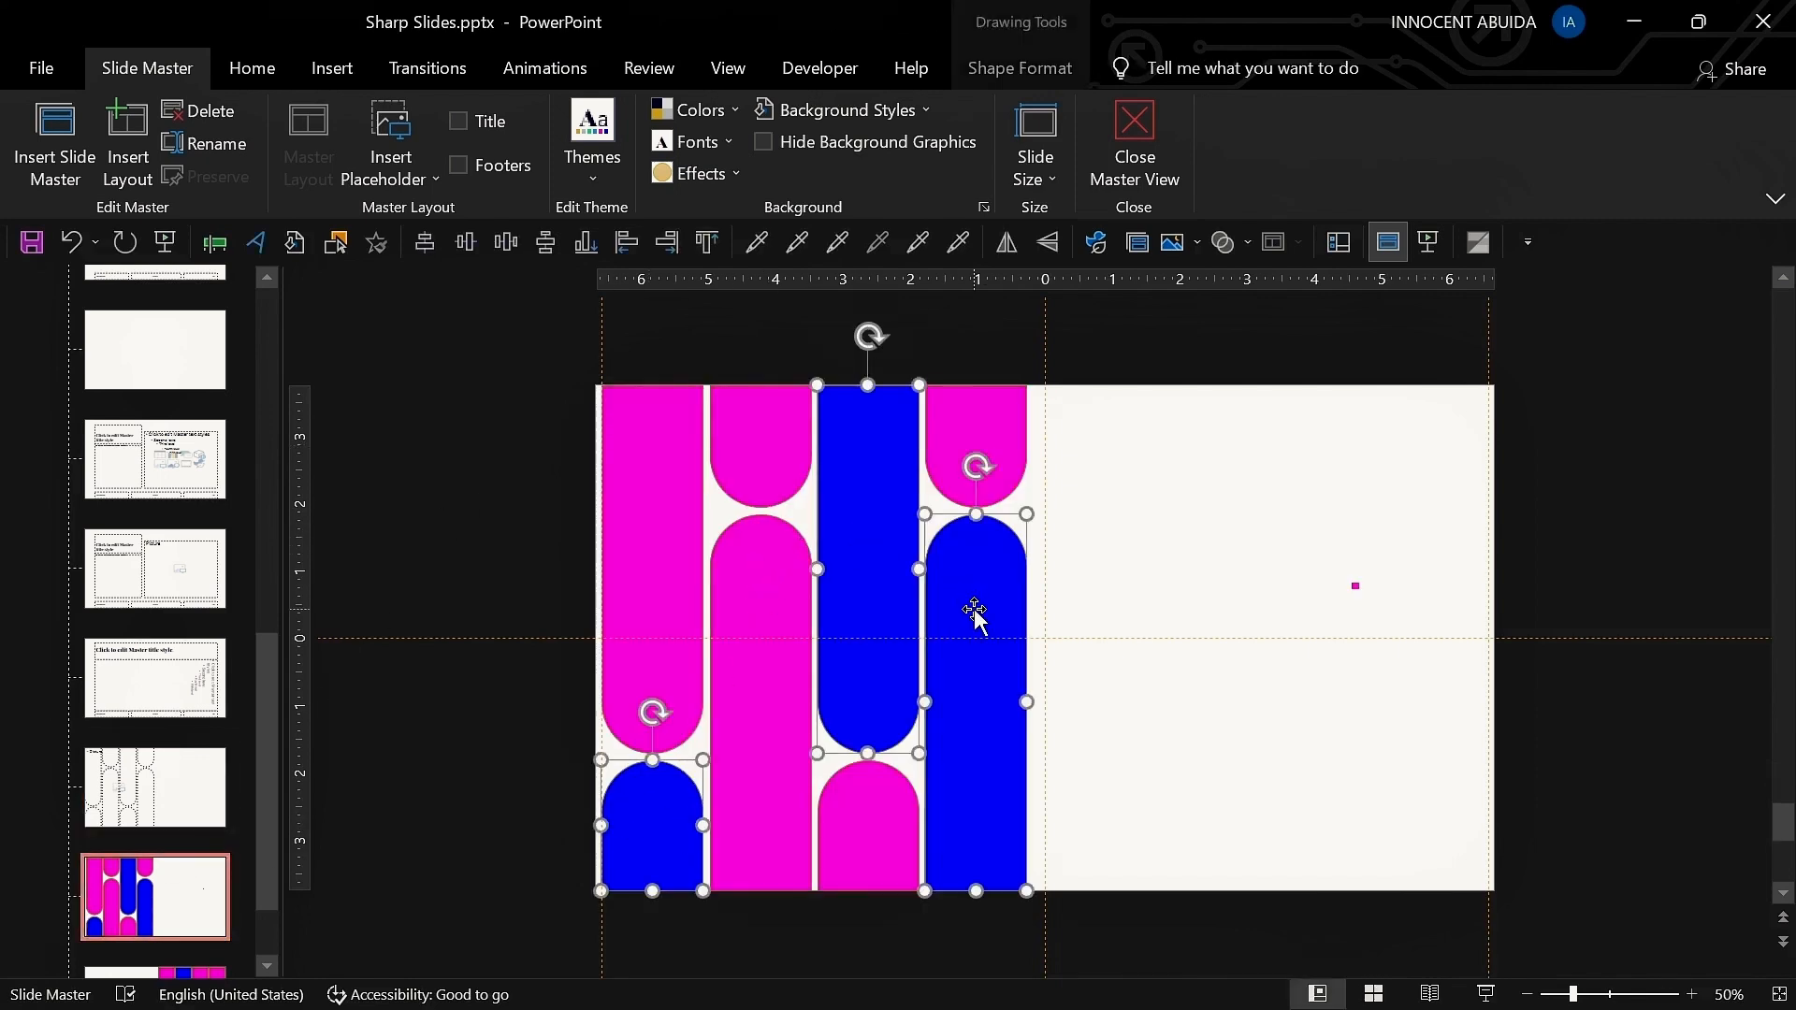
click(168, 774)
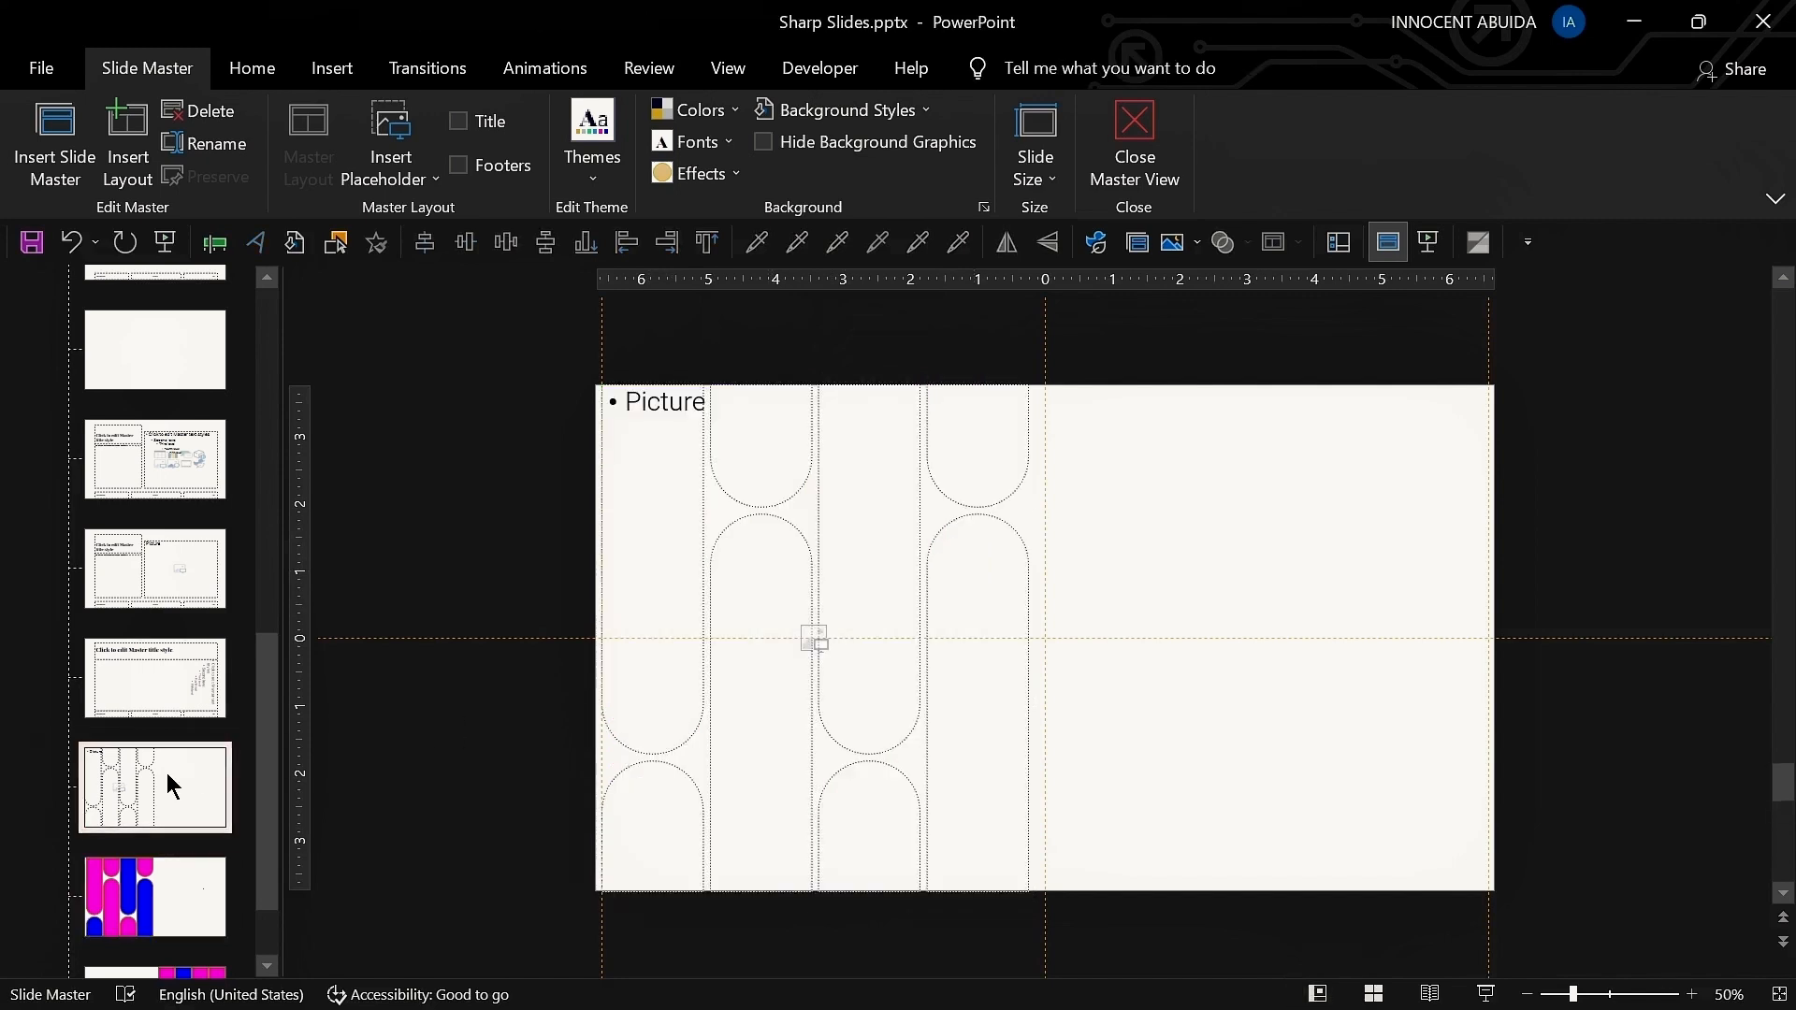
key(ctrl+v)
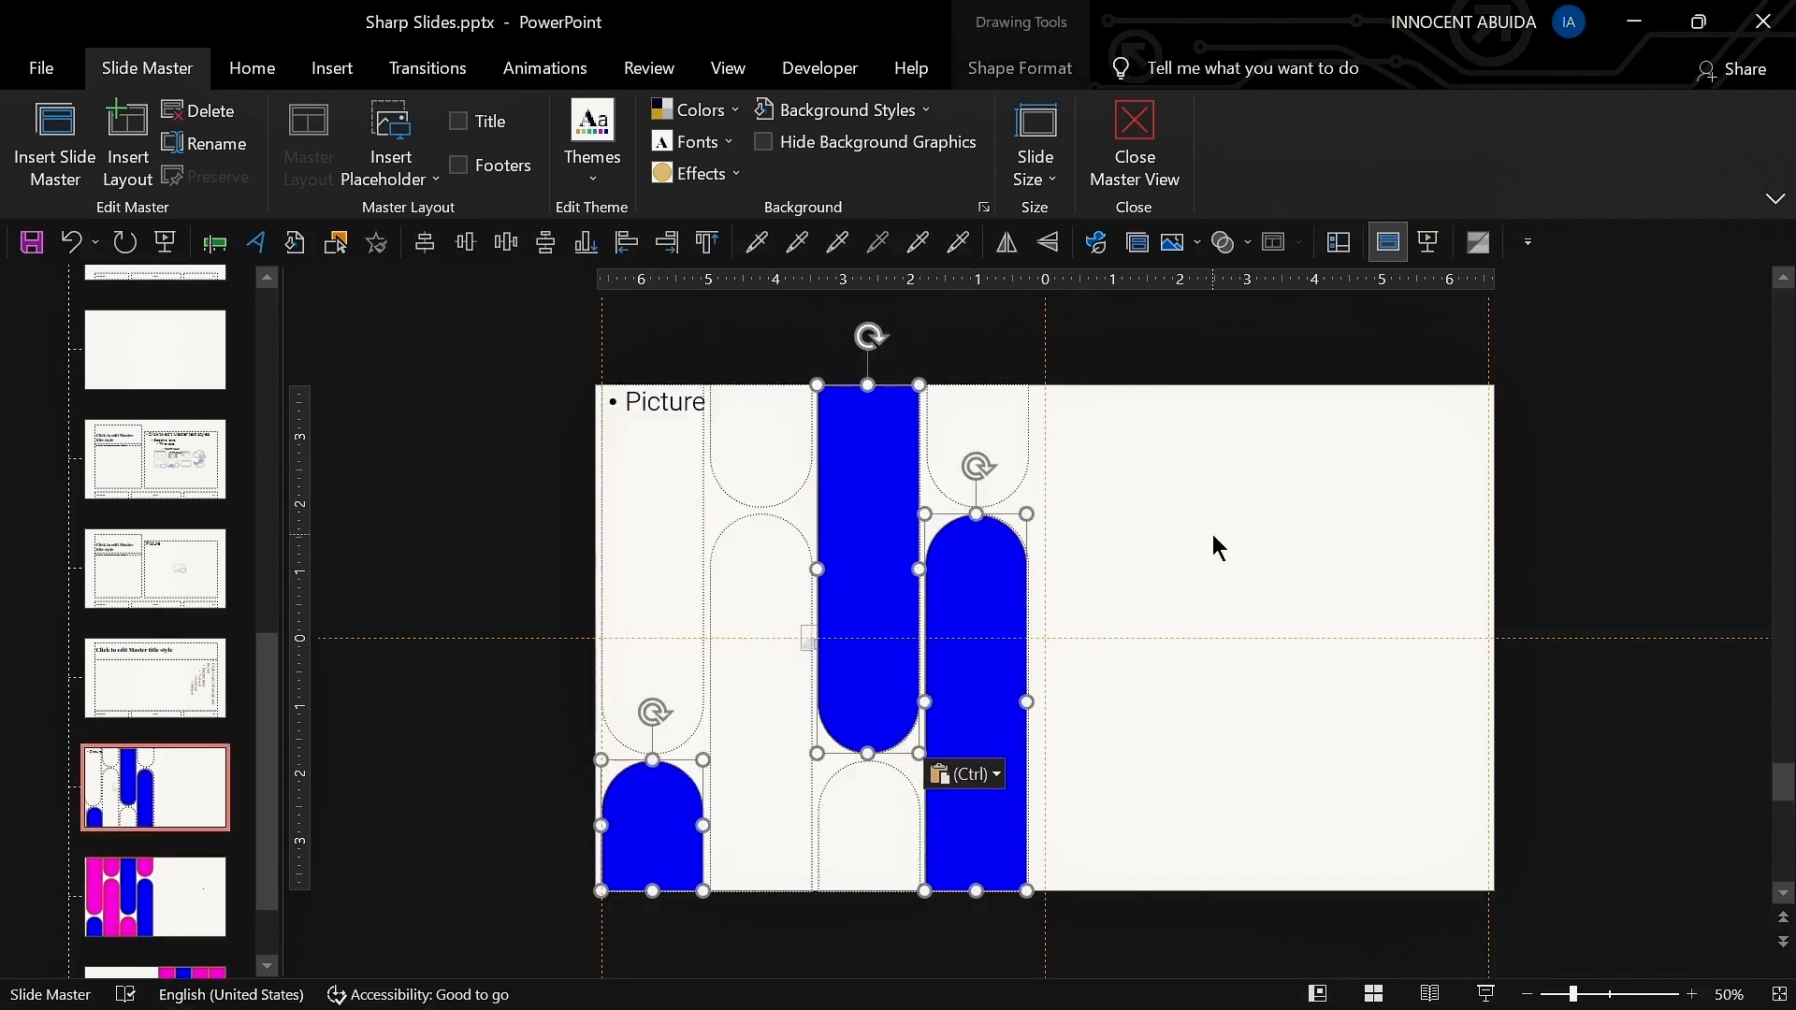
Step: Open the list of objects on the layout, rename the picture placeholder "image" and hide it
click(983, 675)
click(1034, 68)
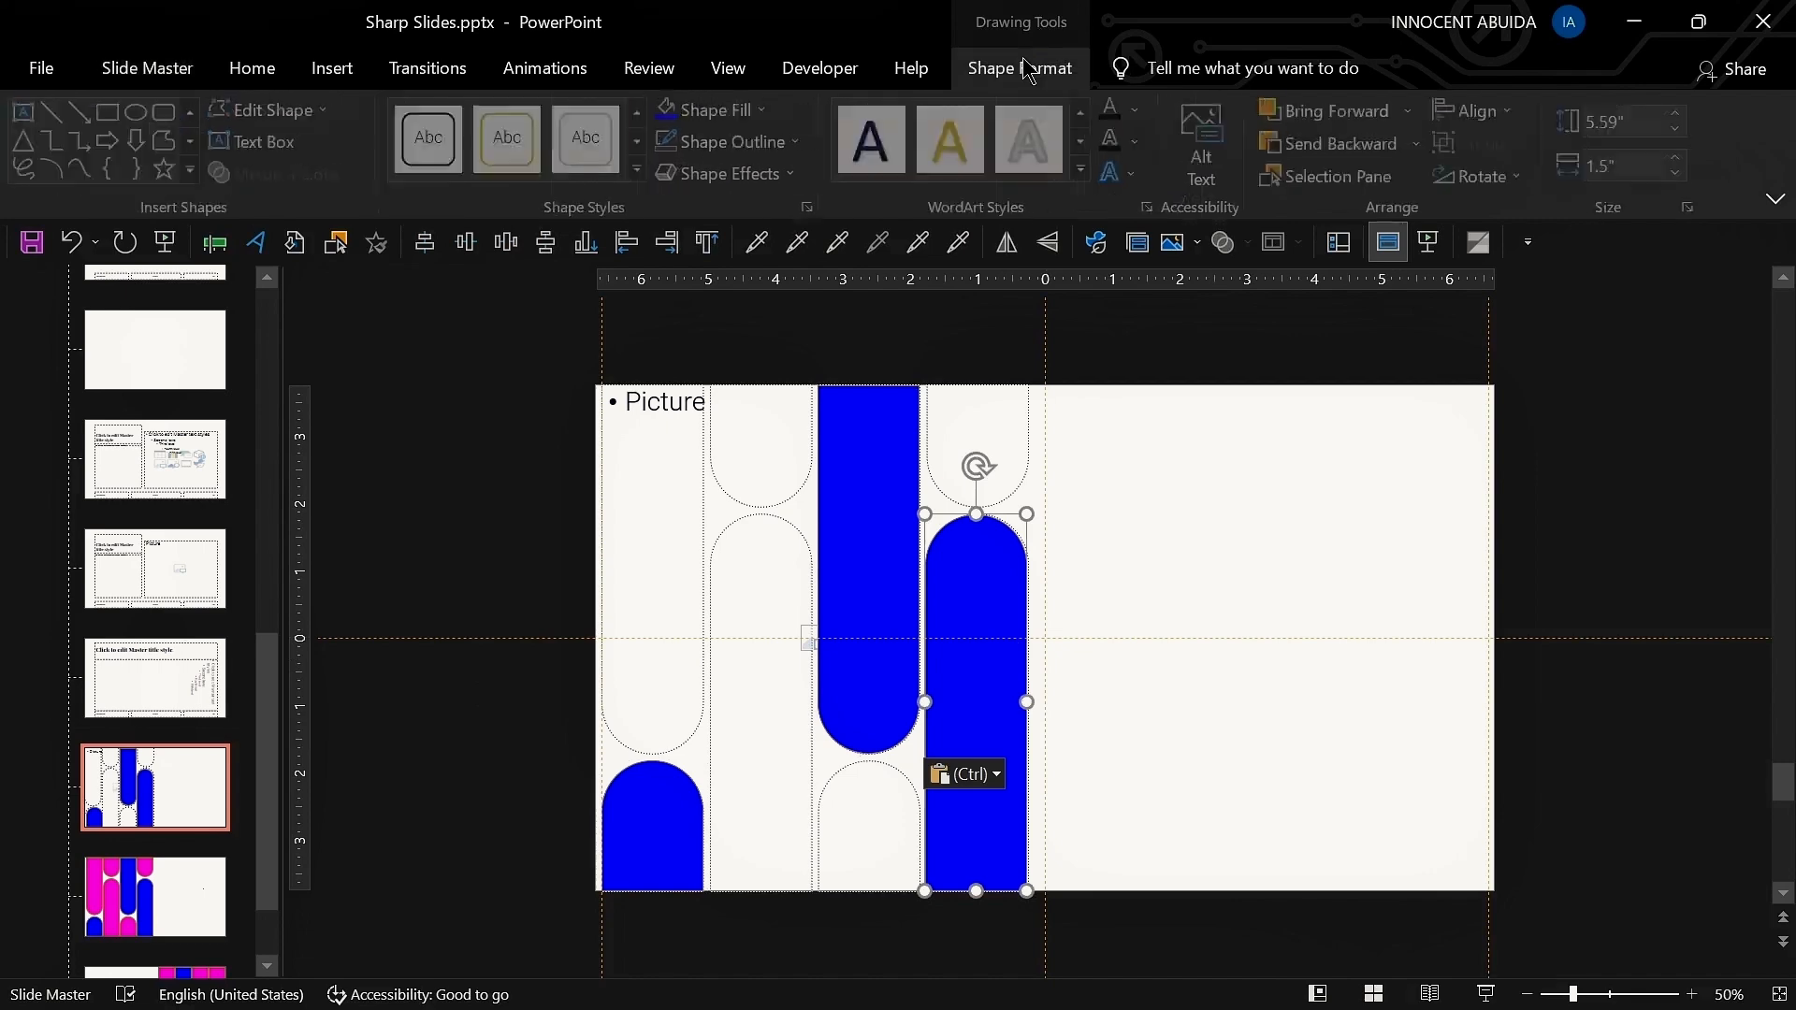
click(1365, 178)
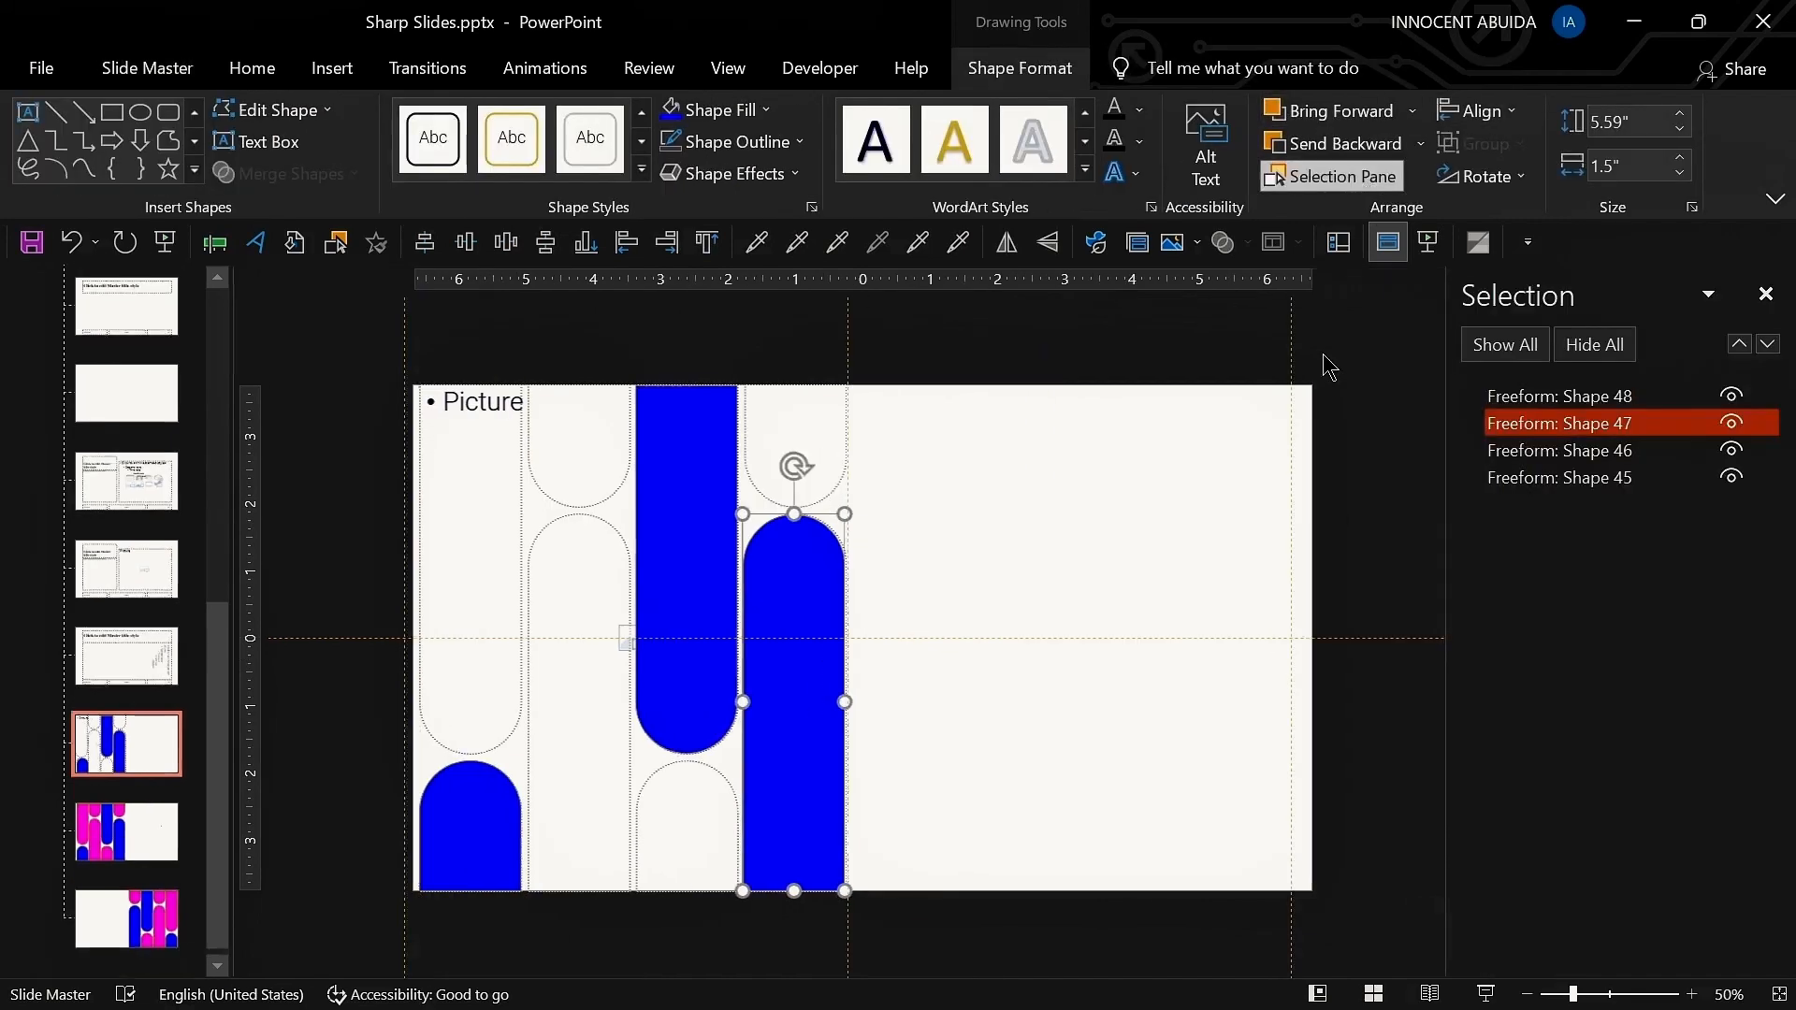
click(1164, 510)
click(524, 509)
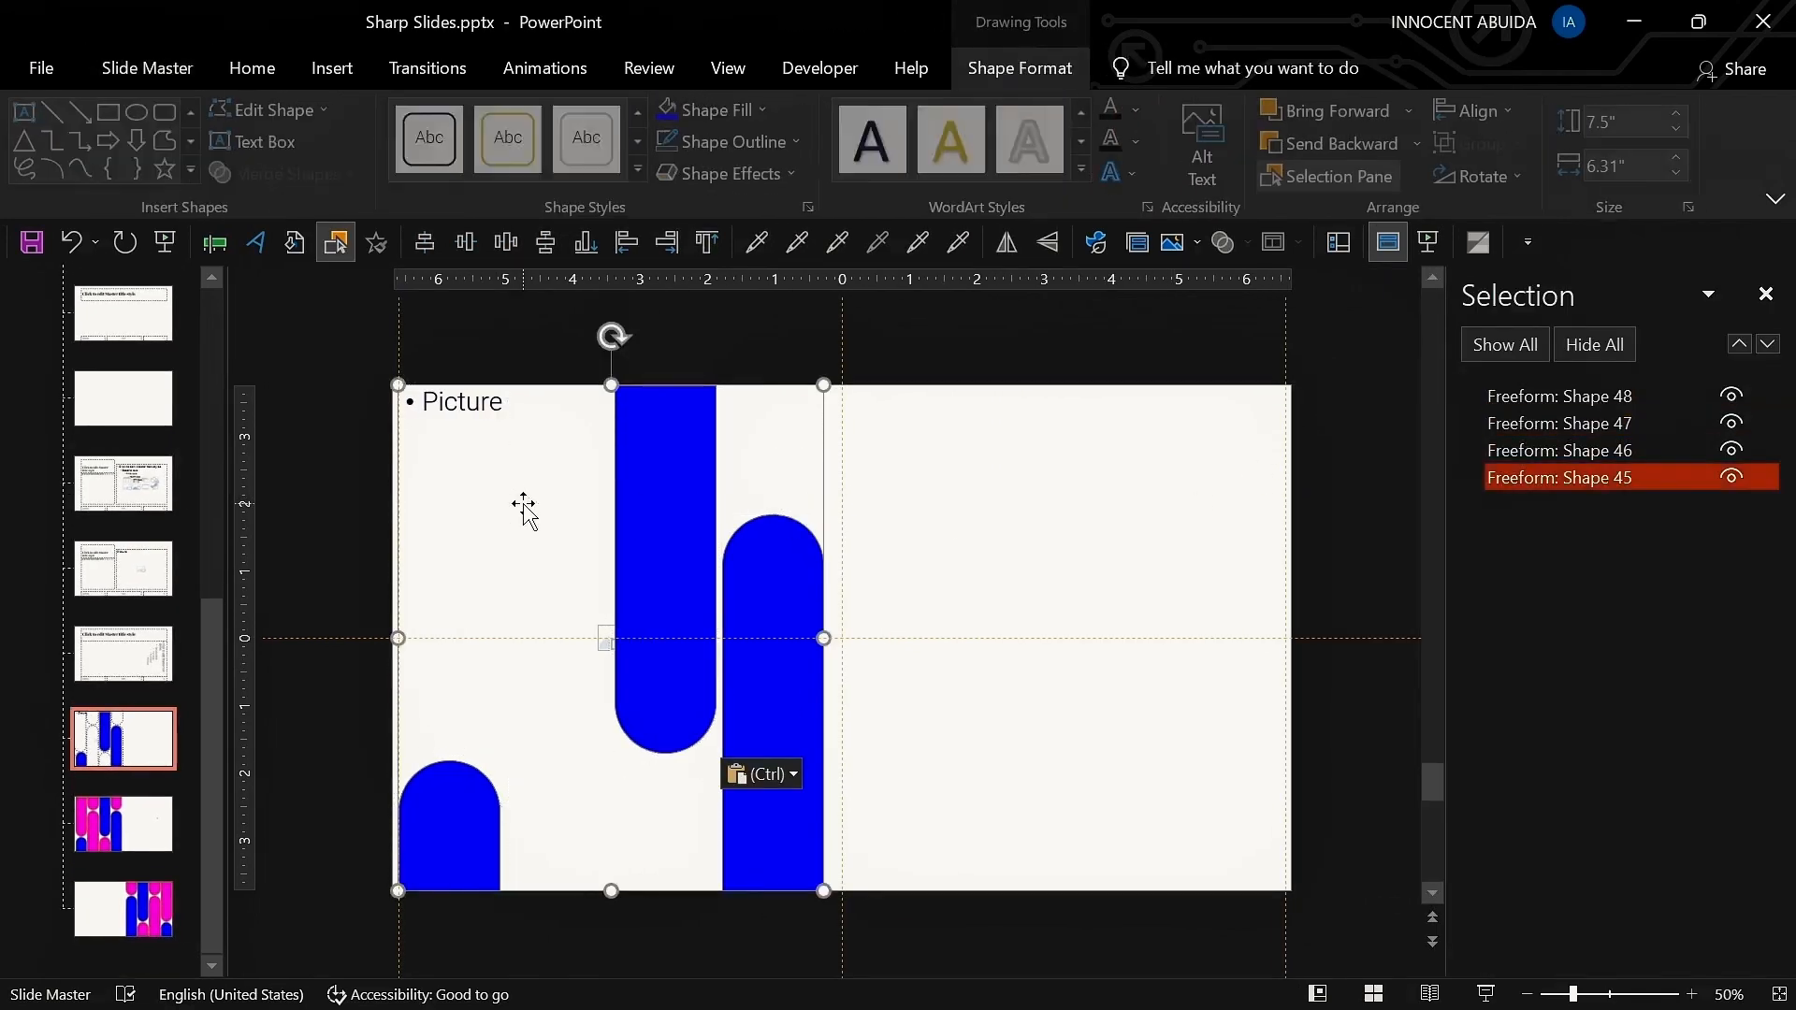
click(1621, 478)
key(ctrl+a)
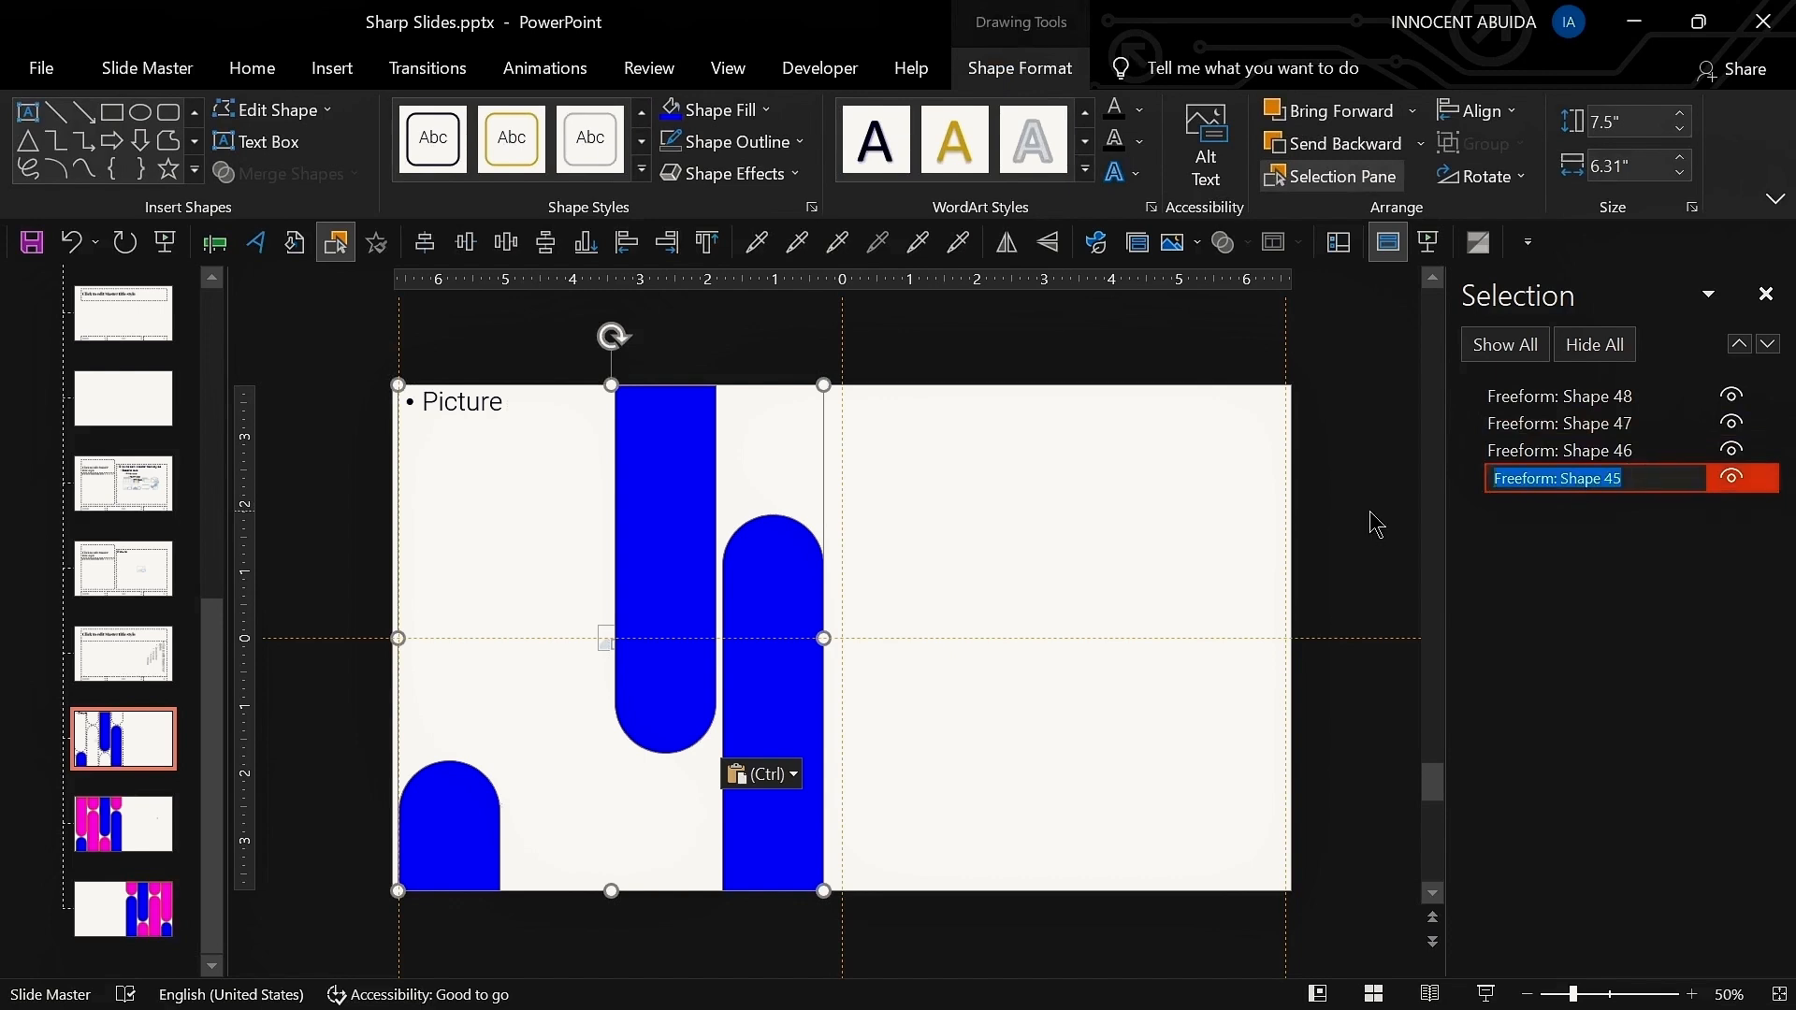
text(image)
key(Return)
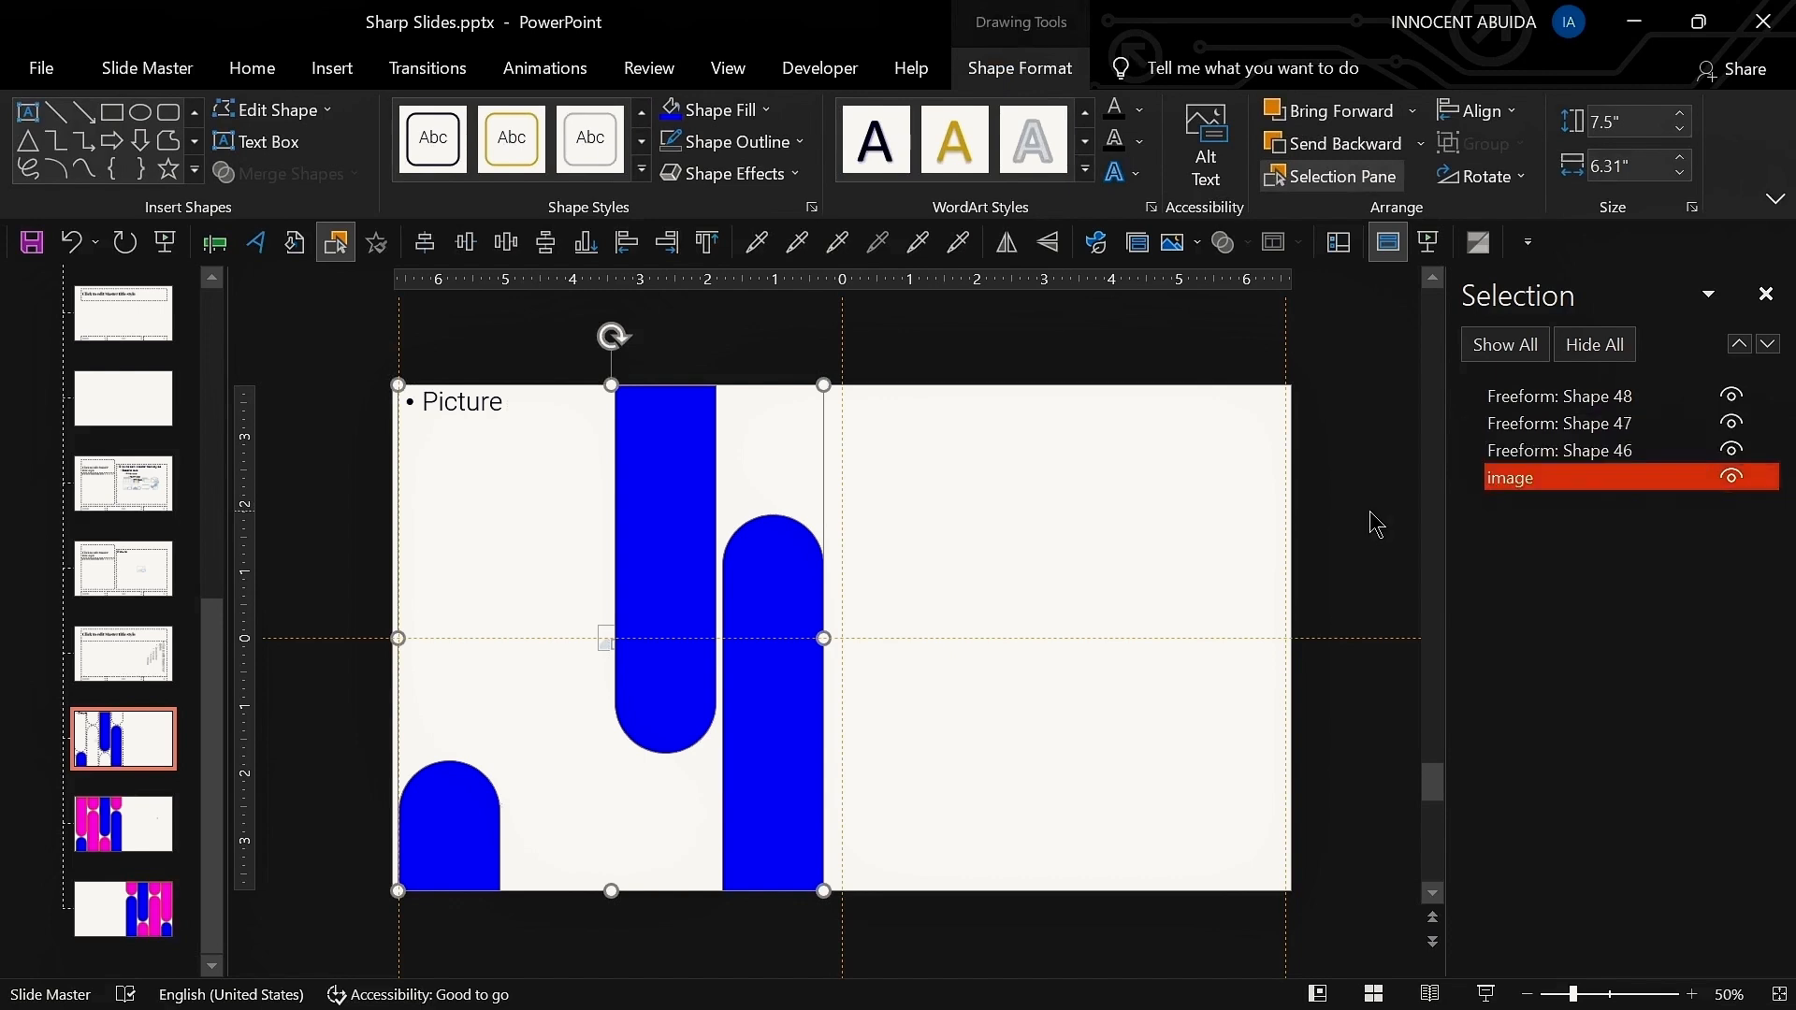
click(1733, 483)
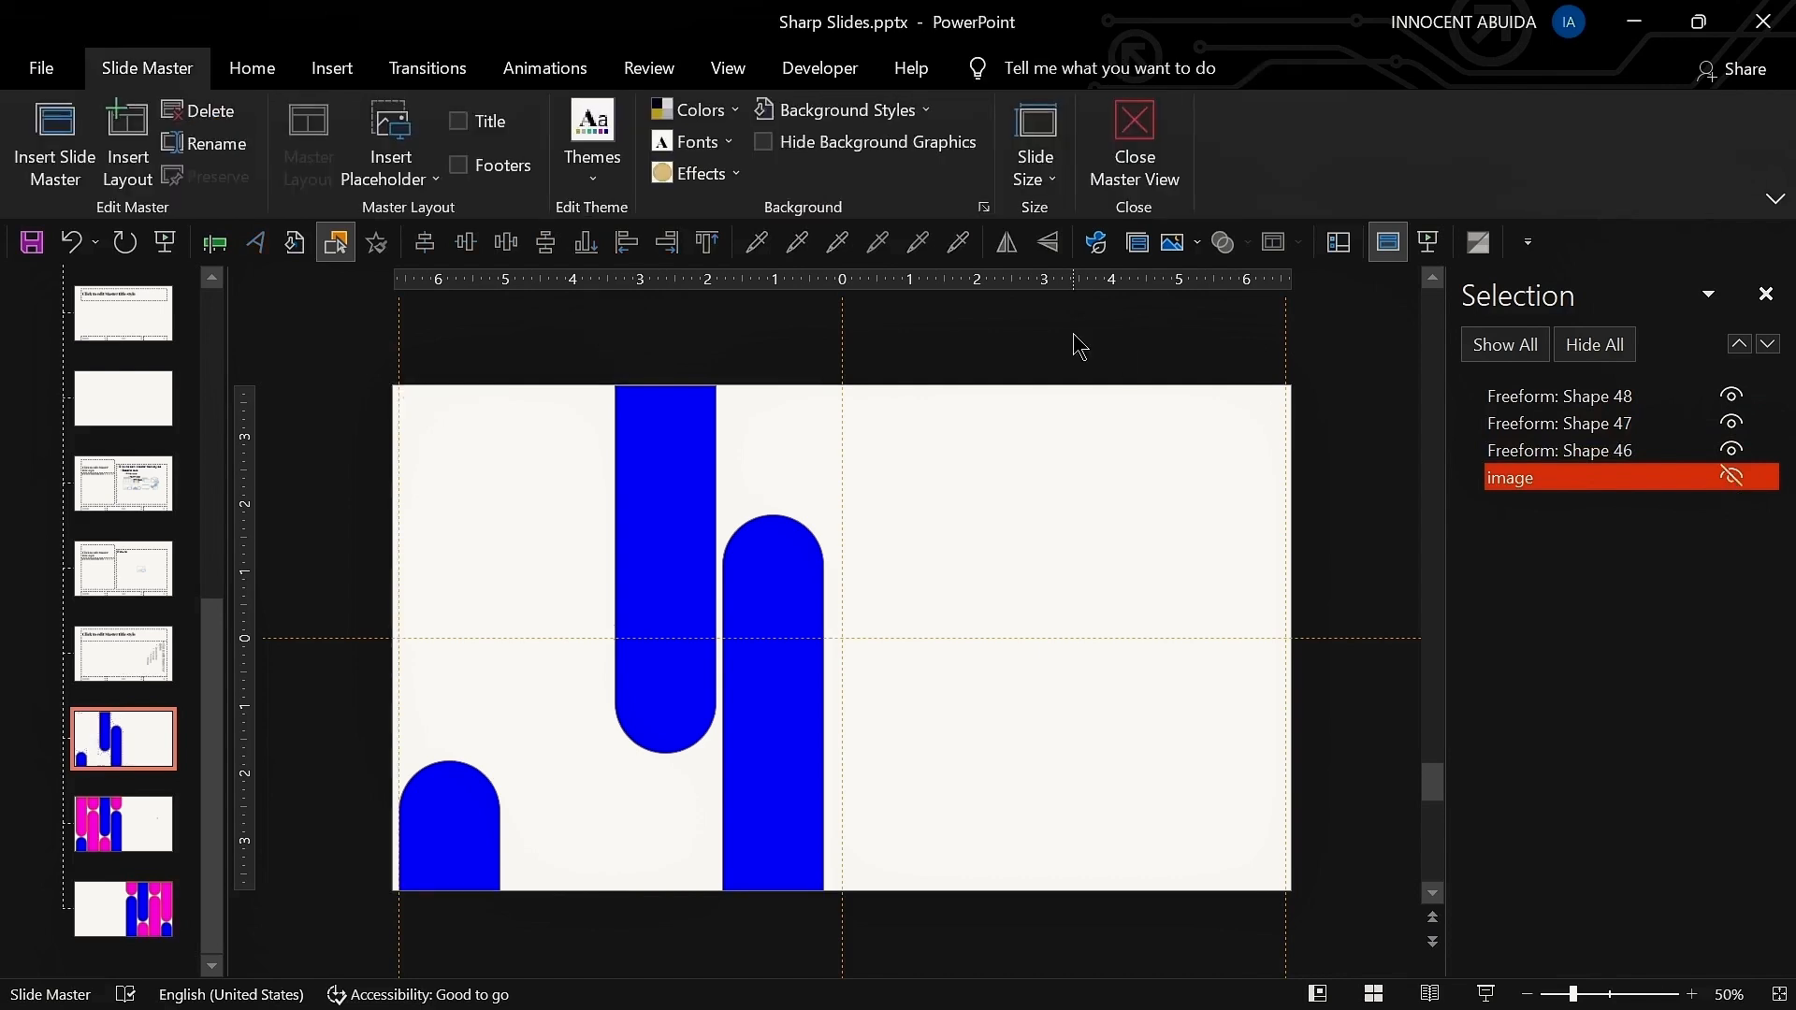
Step: Insert a text placeholder about 2.9" wide and 5.2" high over the blank right half of the layout
click(408, 173)
click(428, 296)
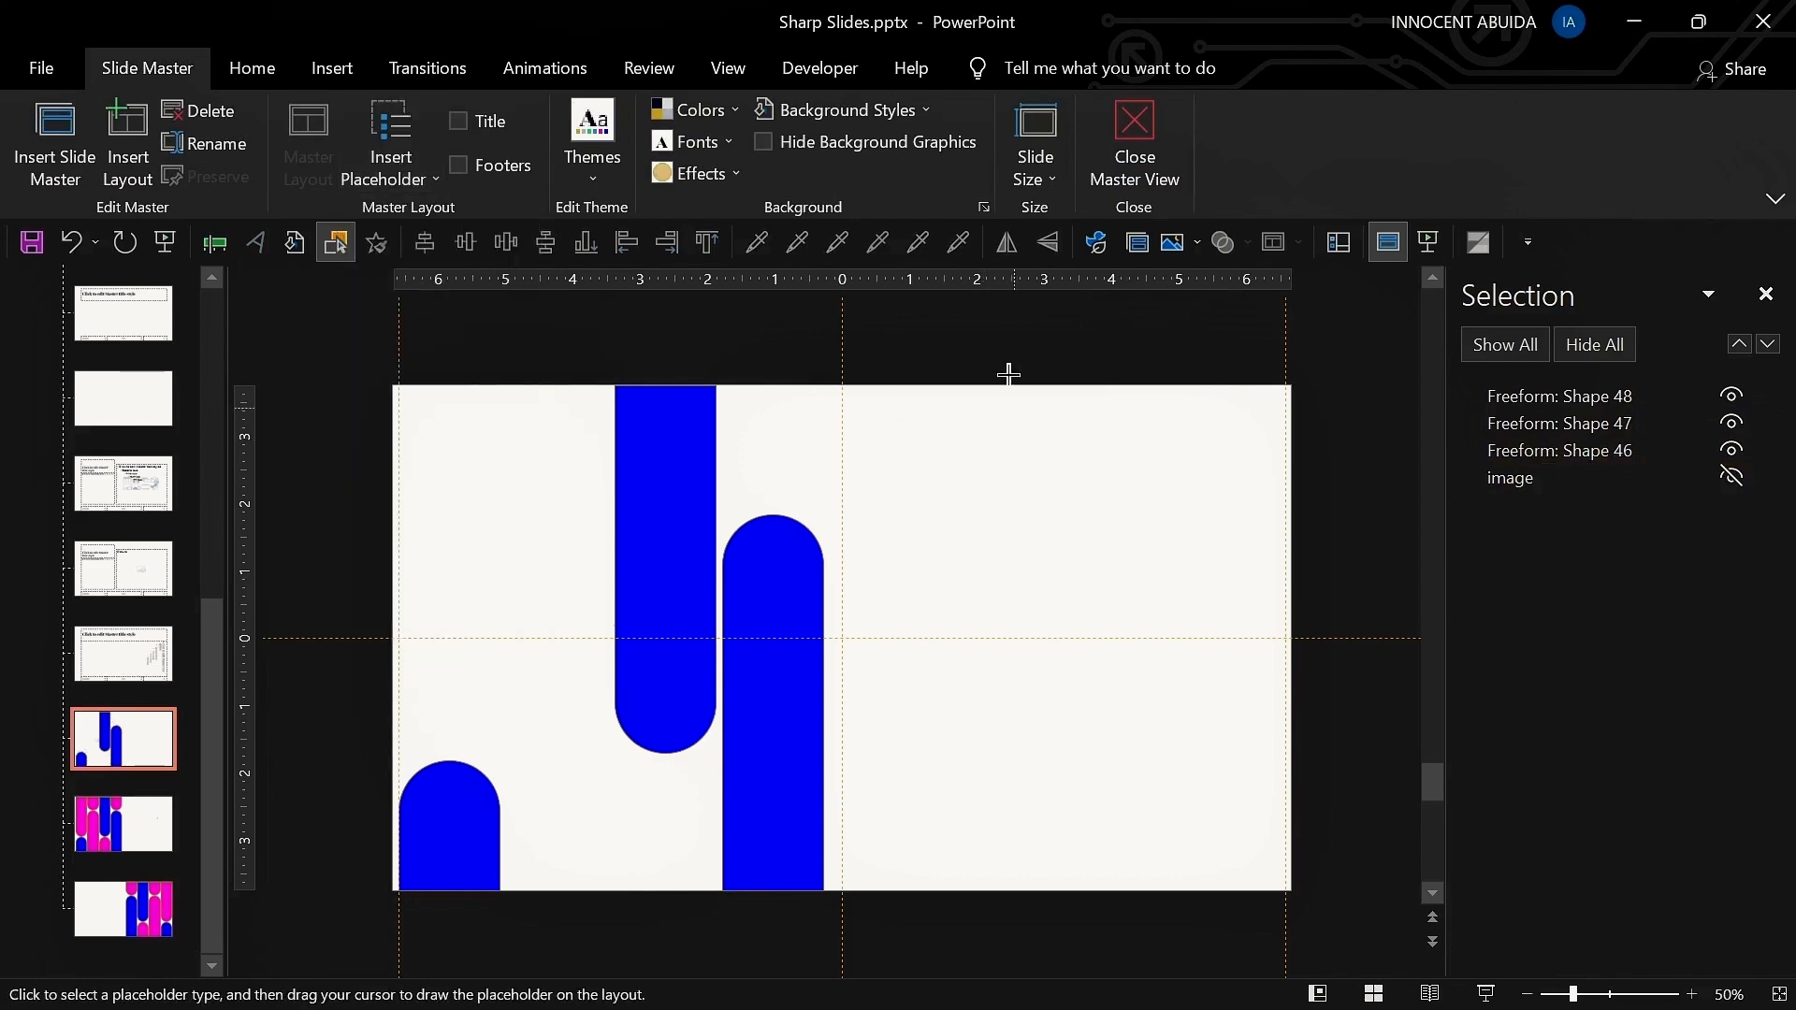
mouse_move(1009, 374)
mouse_down()
mouse_move(1183, 533)
mouse_move(1197, 715)
mouse_up()
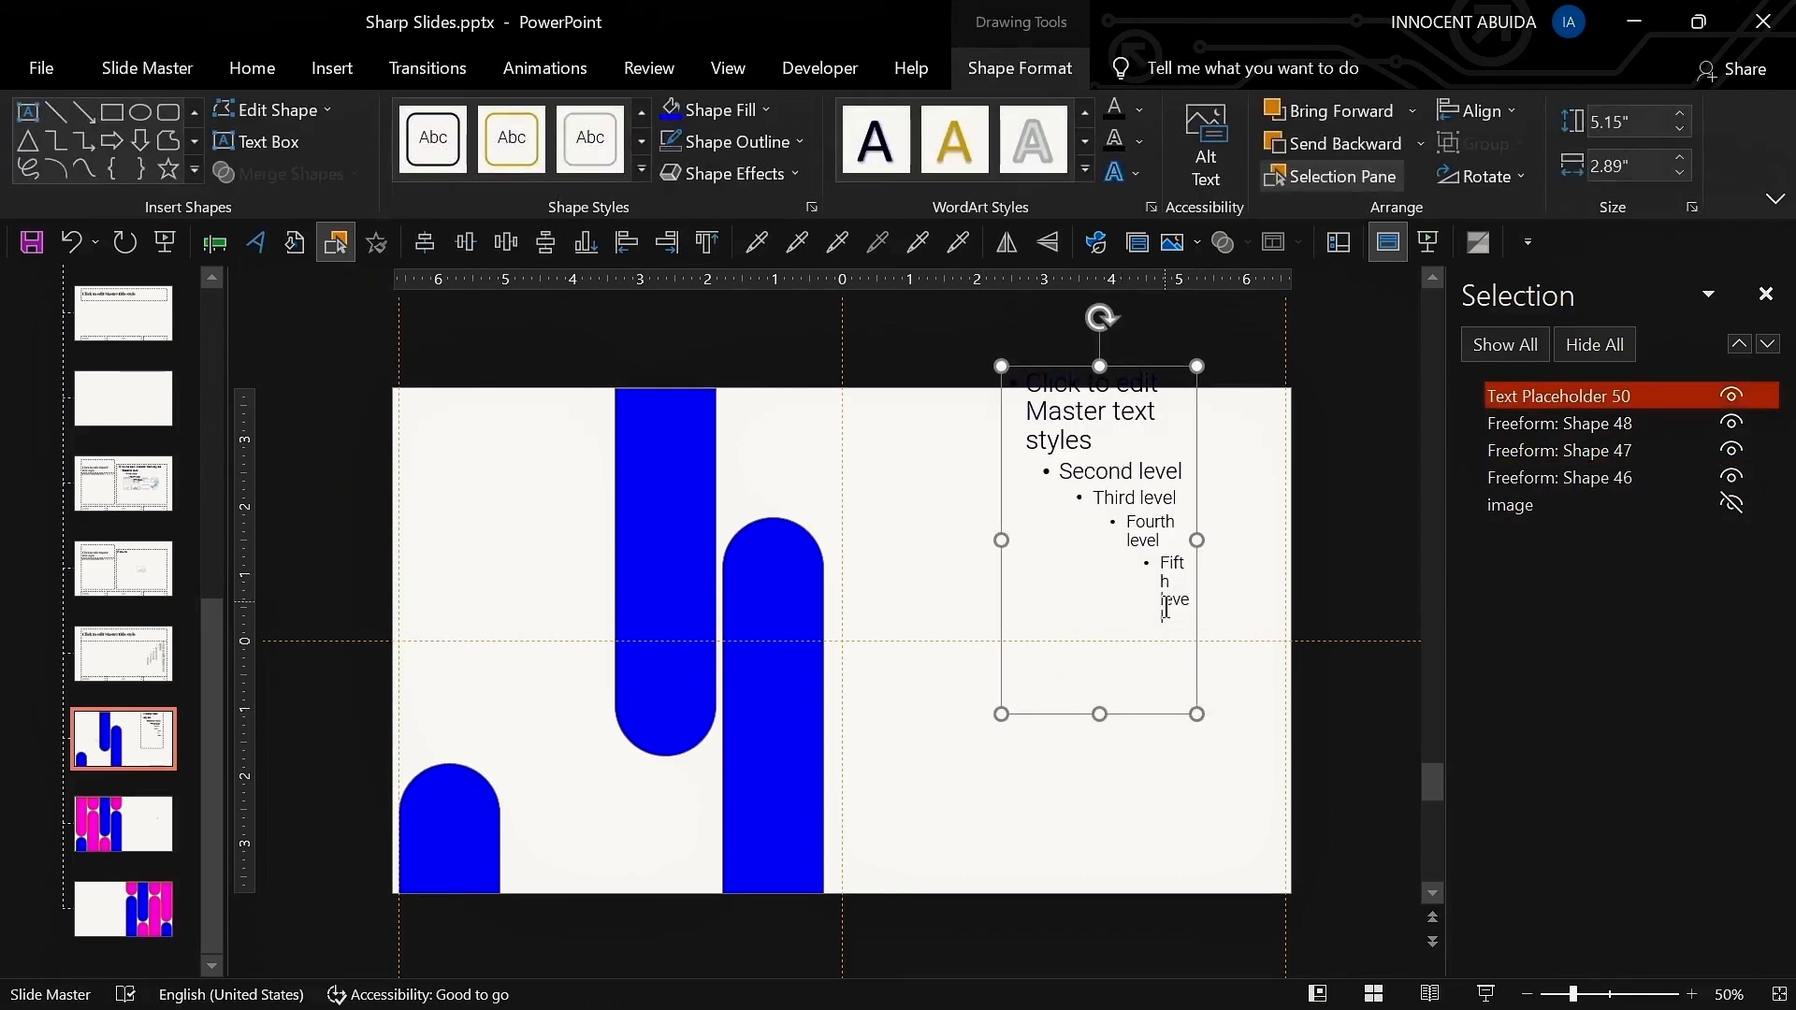
Step: Set the font size of all five text levels in the text placeholder to 1
drag(1165, 608, 1029, 378)
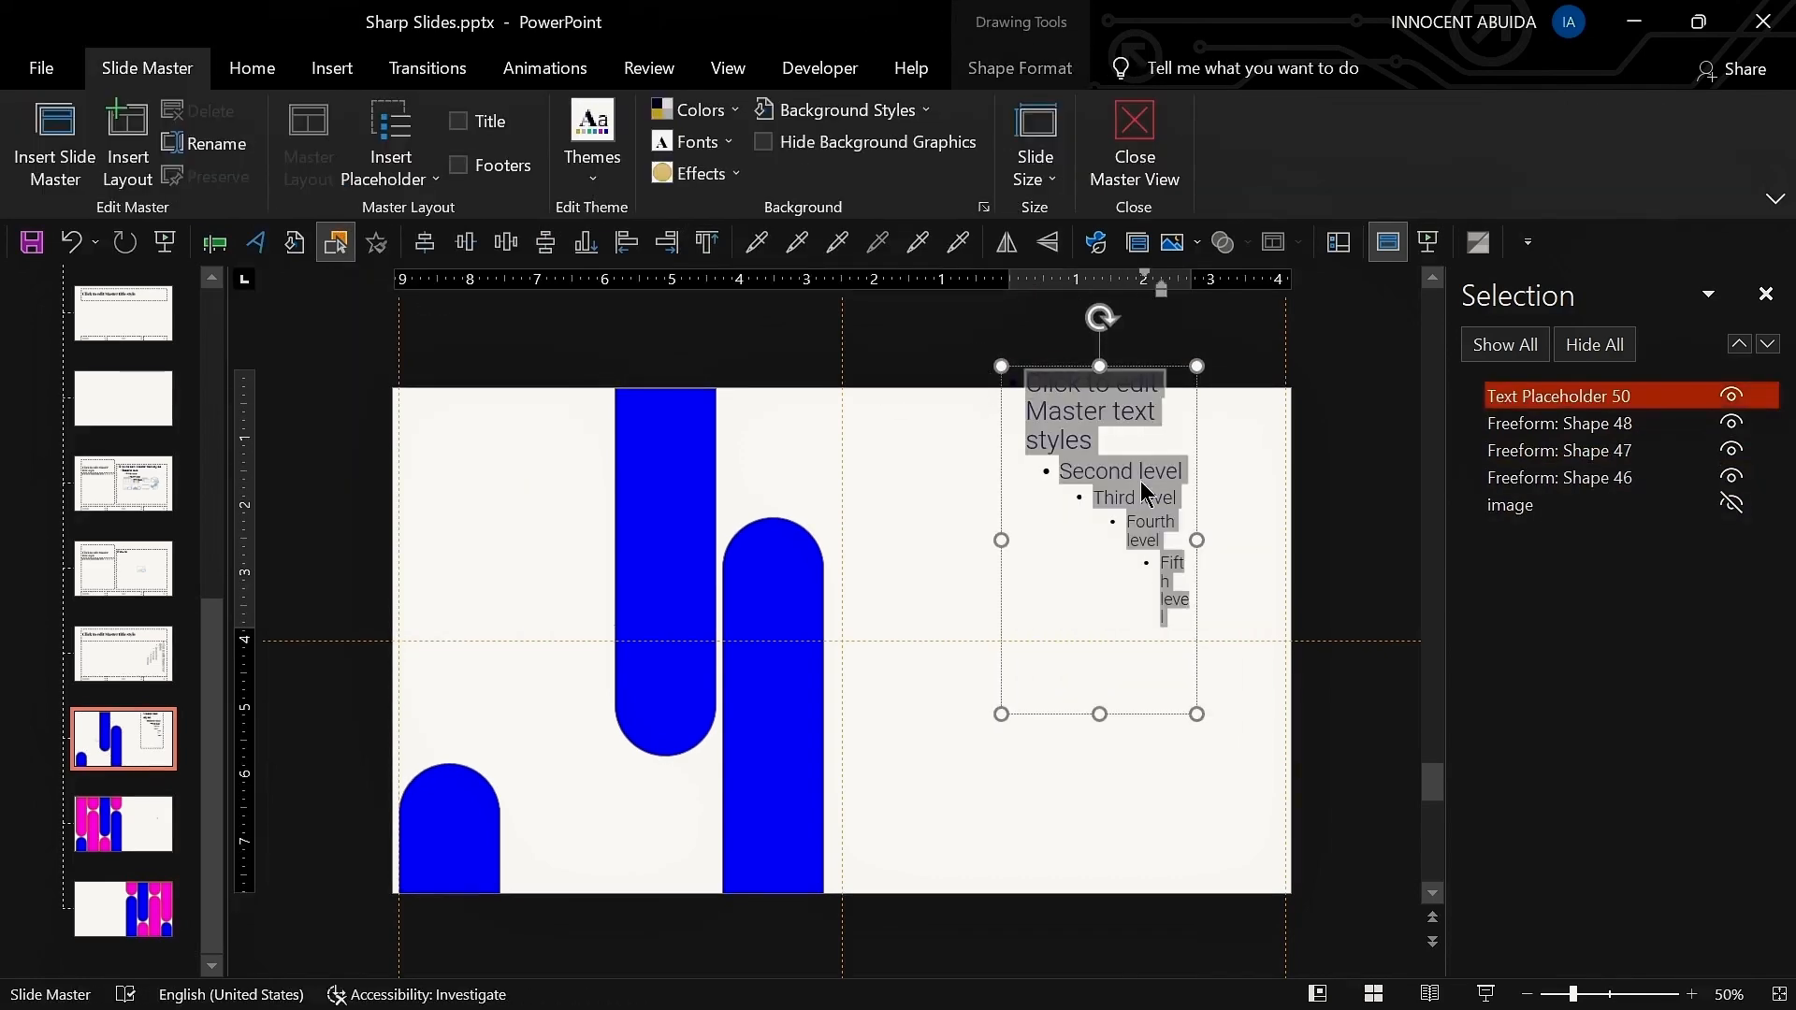
click(252, 75)
click(547, 122)
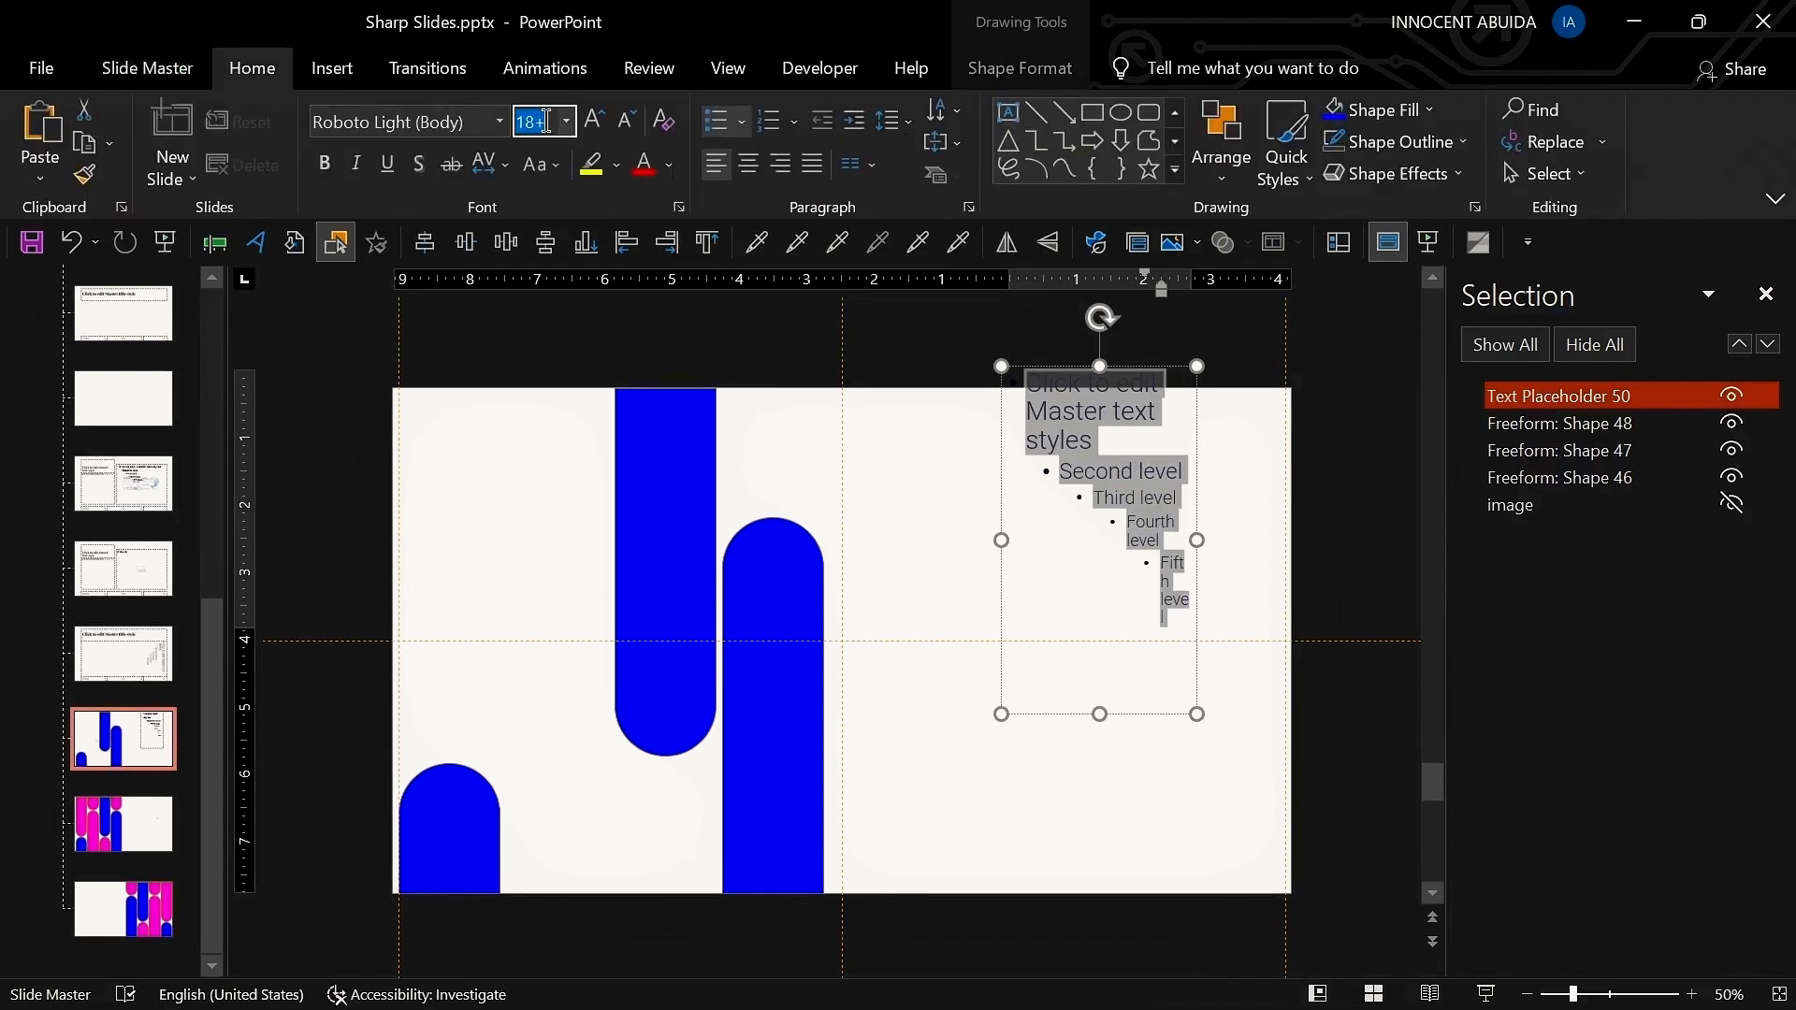
text(1)
key(Return)
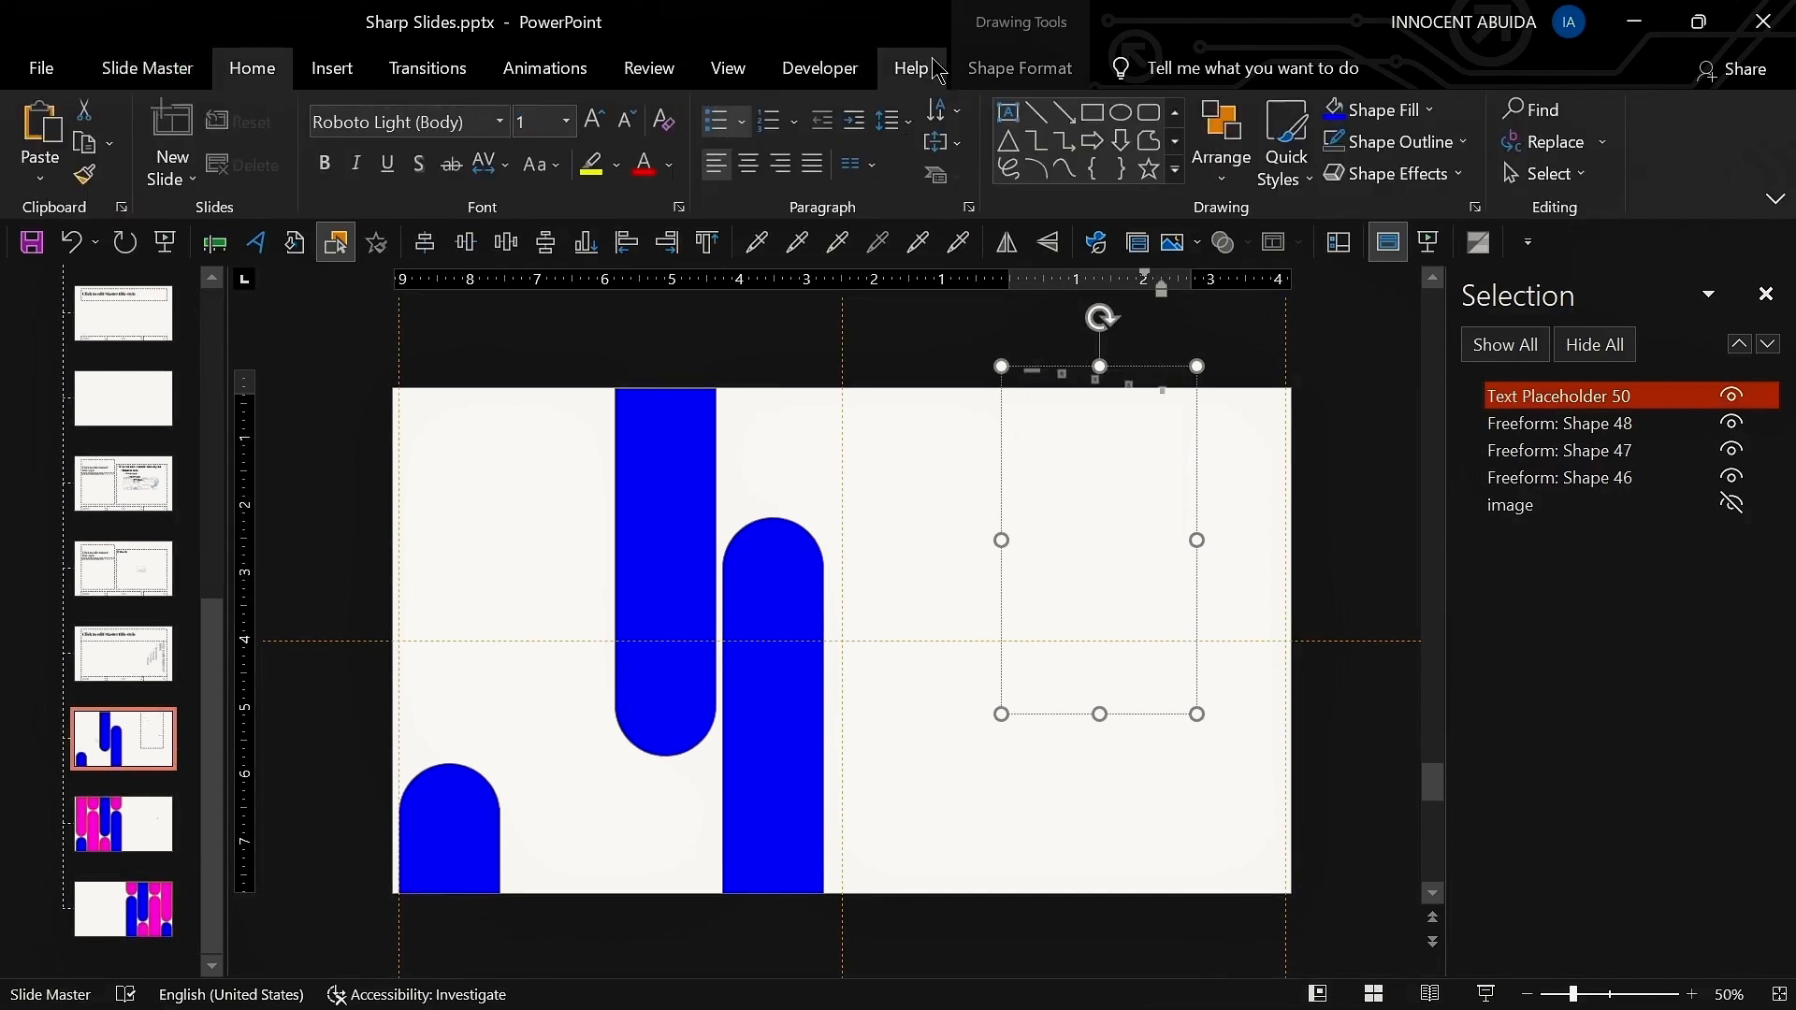
Step: Set the text placeholder's text to no fill and no outline
click(1019, 69)
click(1140, 111)
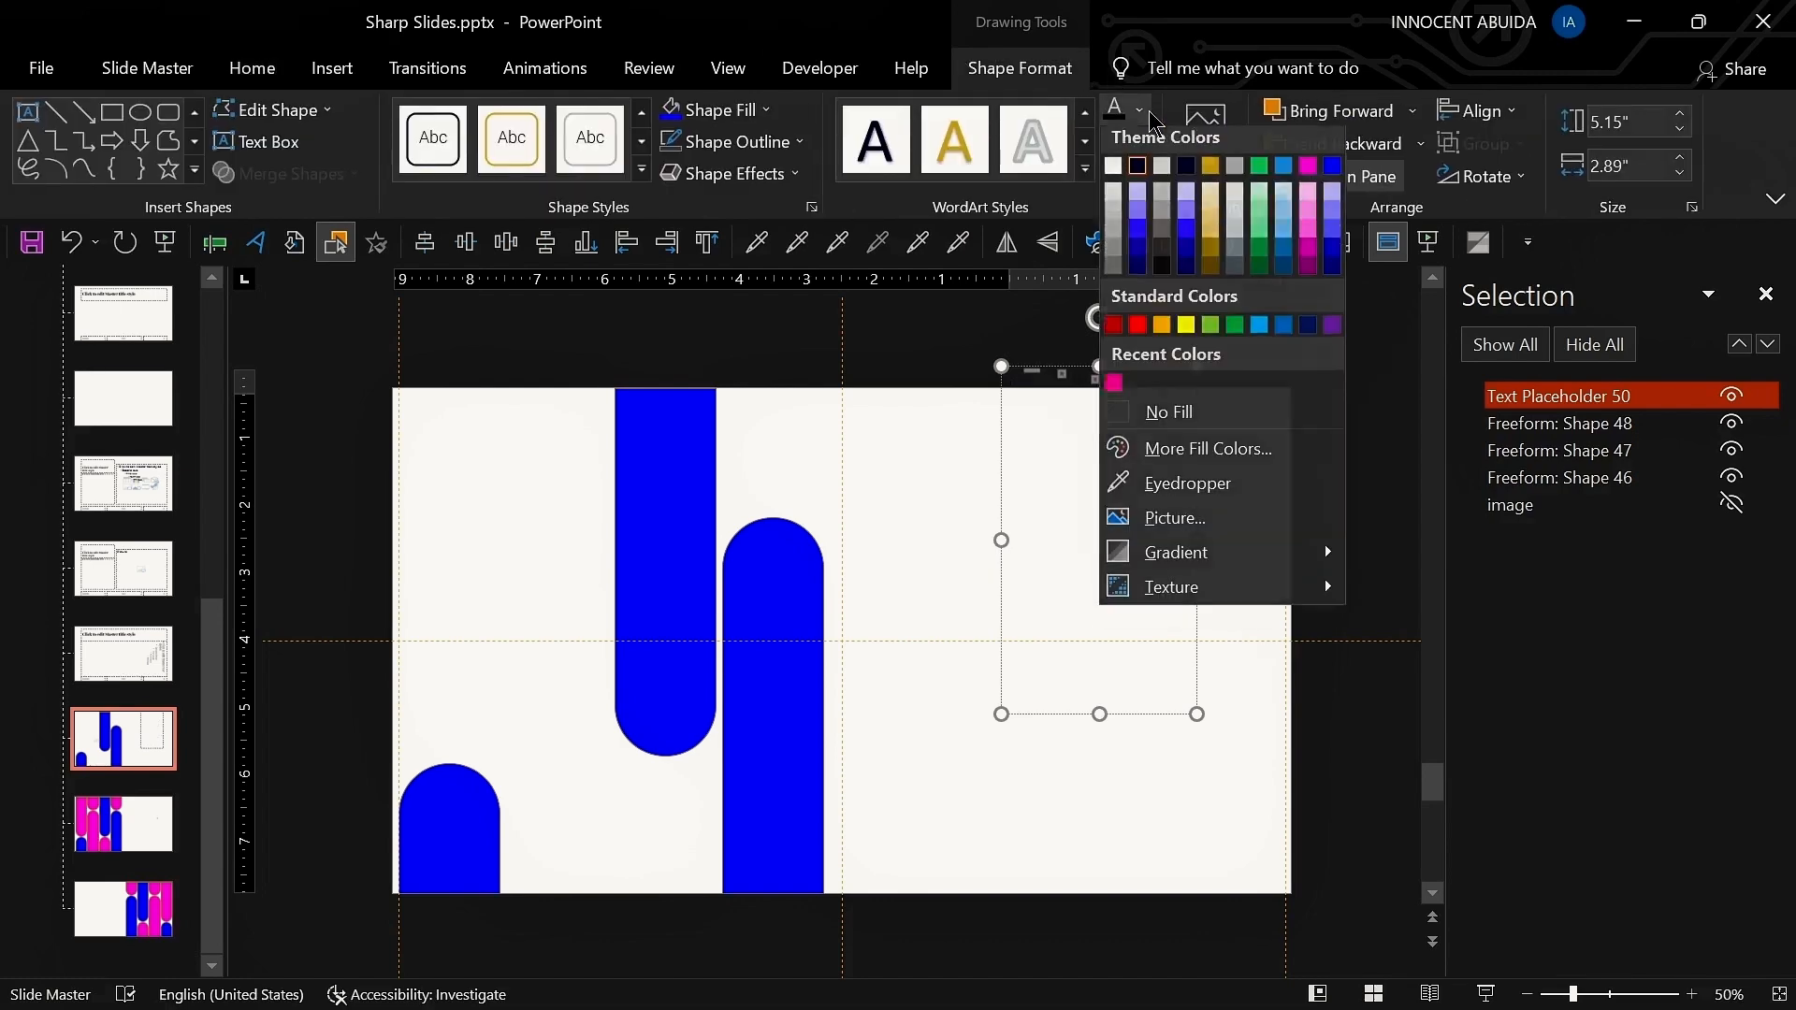
click(1169, 418)
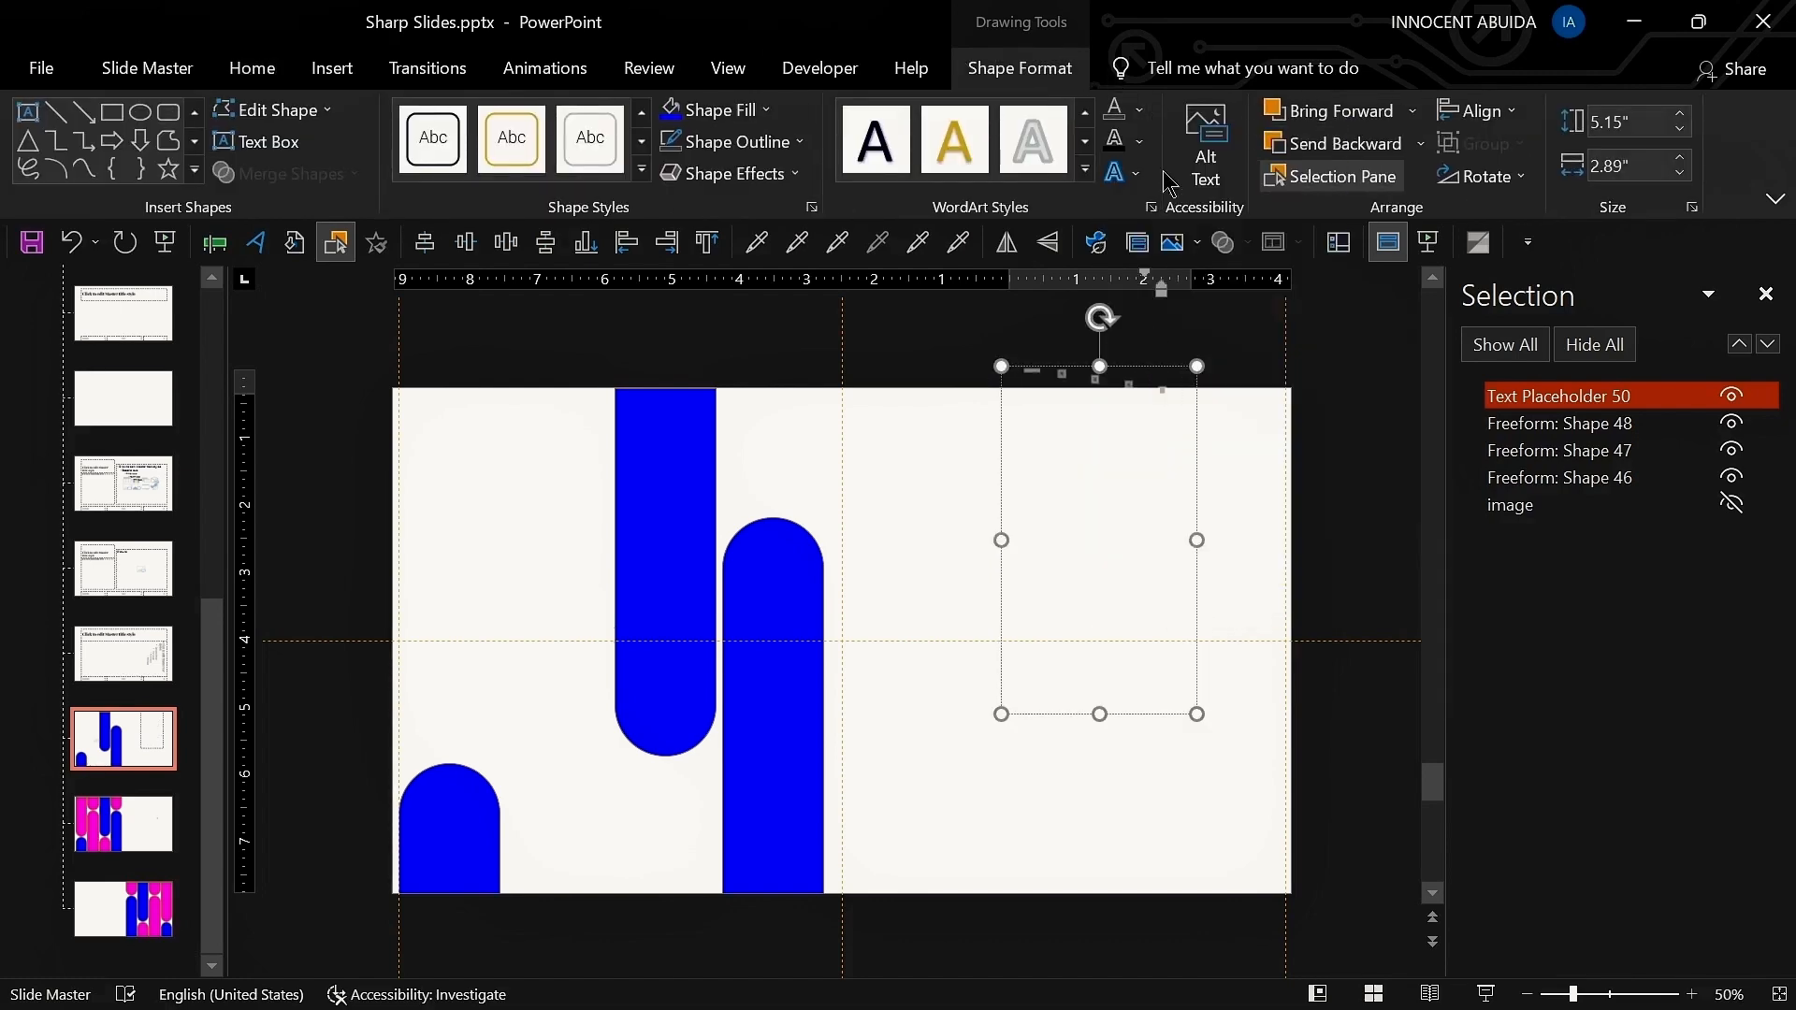
click(1140, 141)
click(1164, 449)
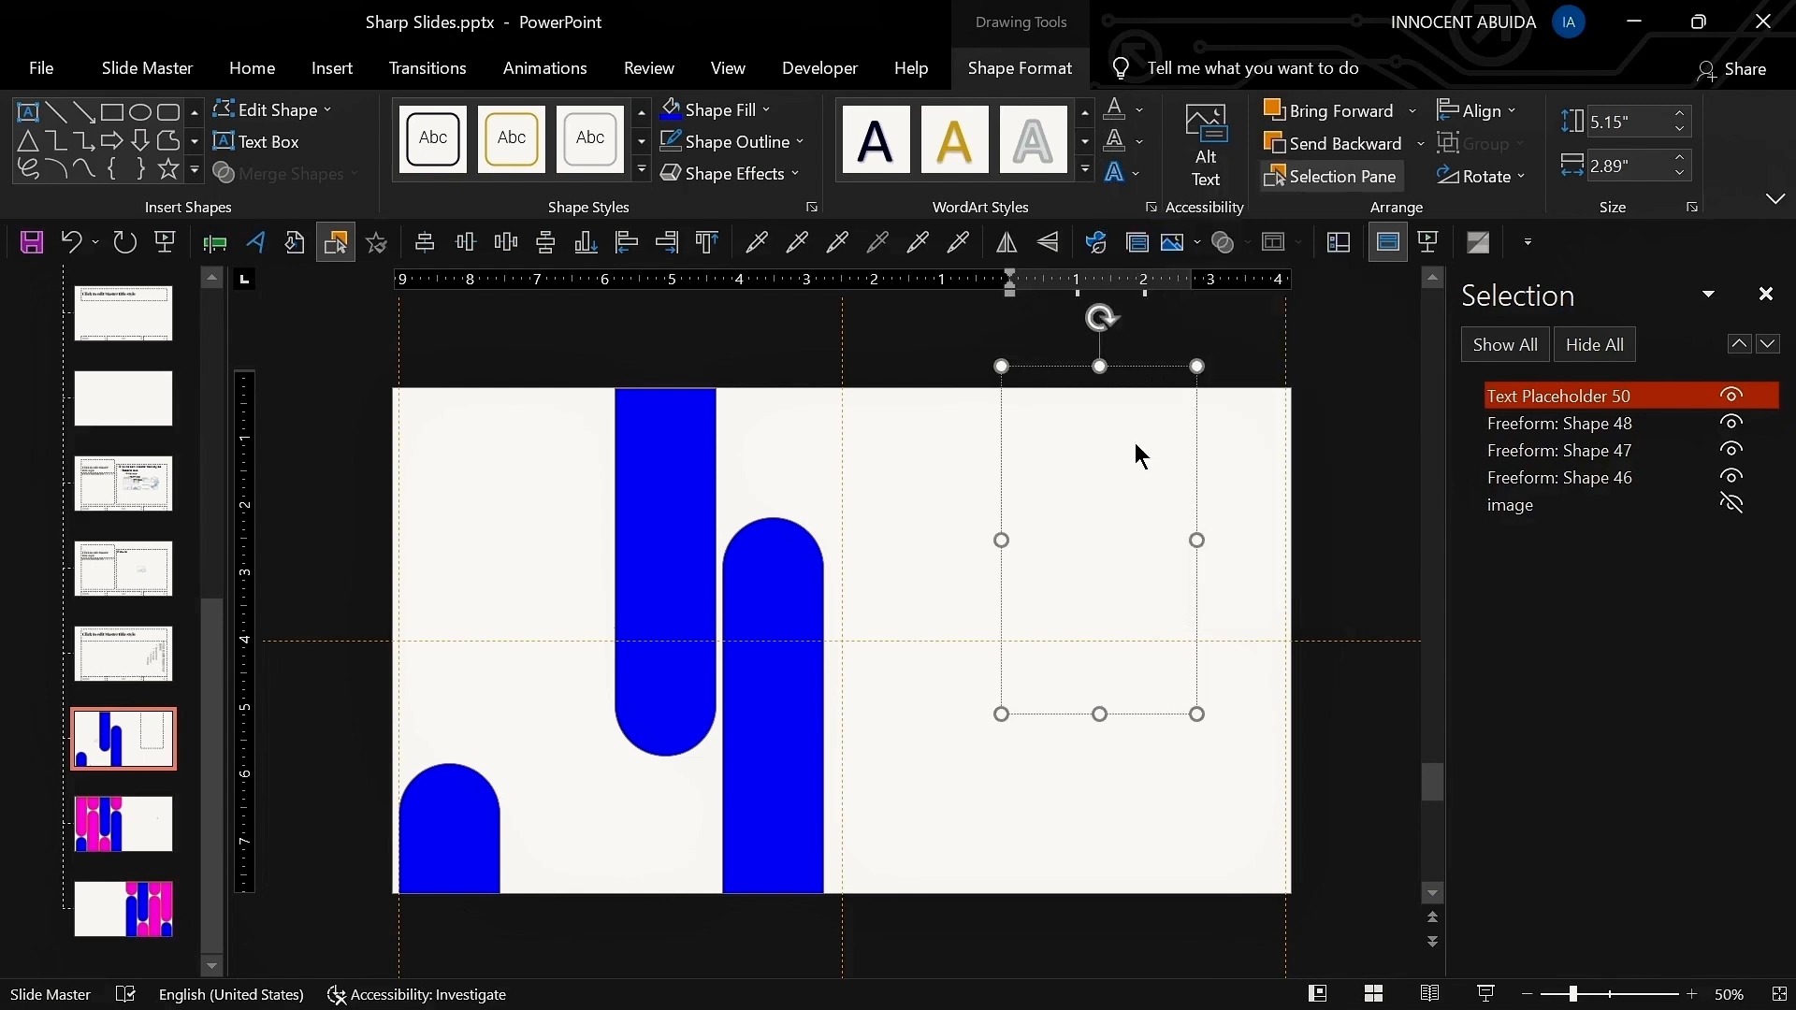
Step: Make three copies of the text placeholder
click(1291, 414)
click(1190, 371)
click(1151, 362)
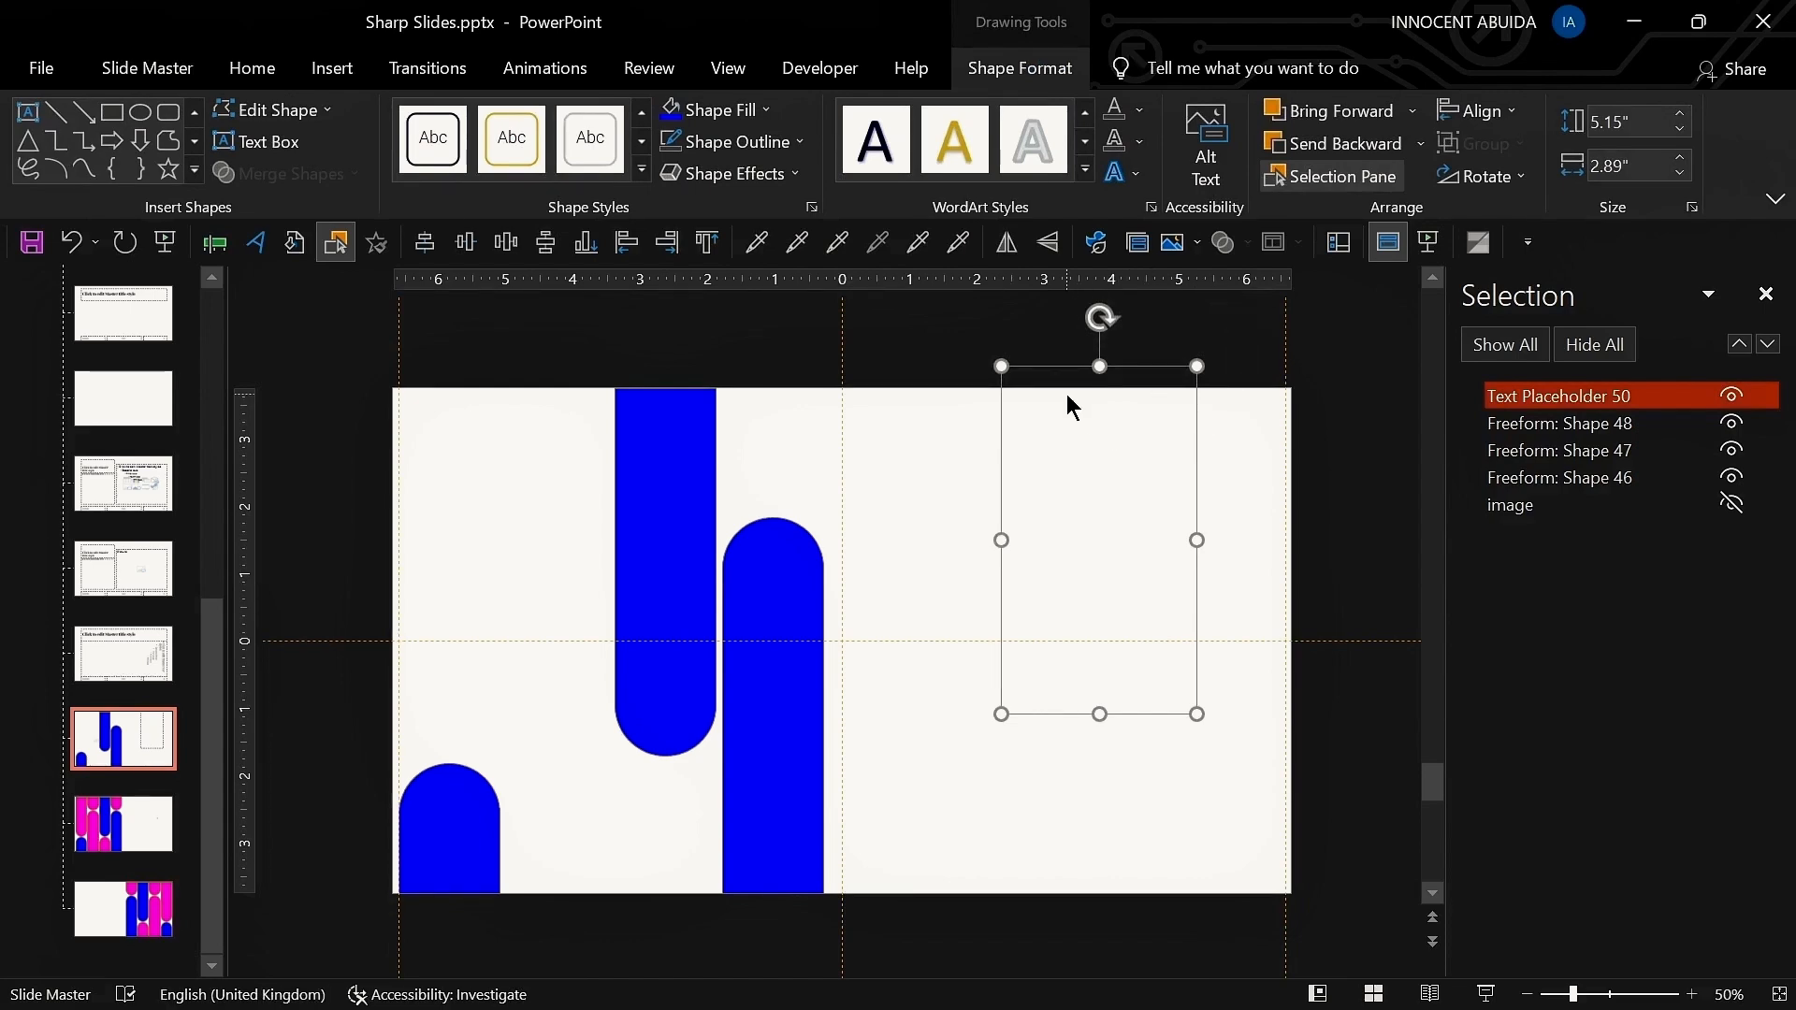
key(Escape)
click(1047, 368)
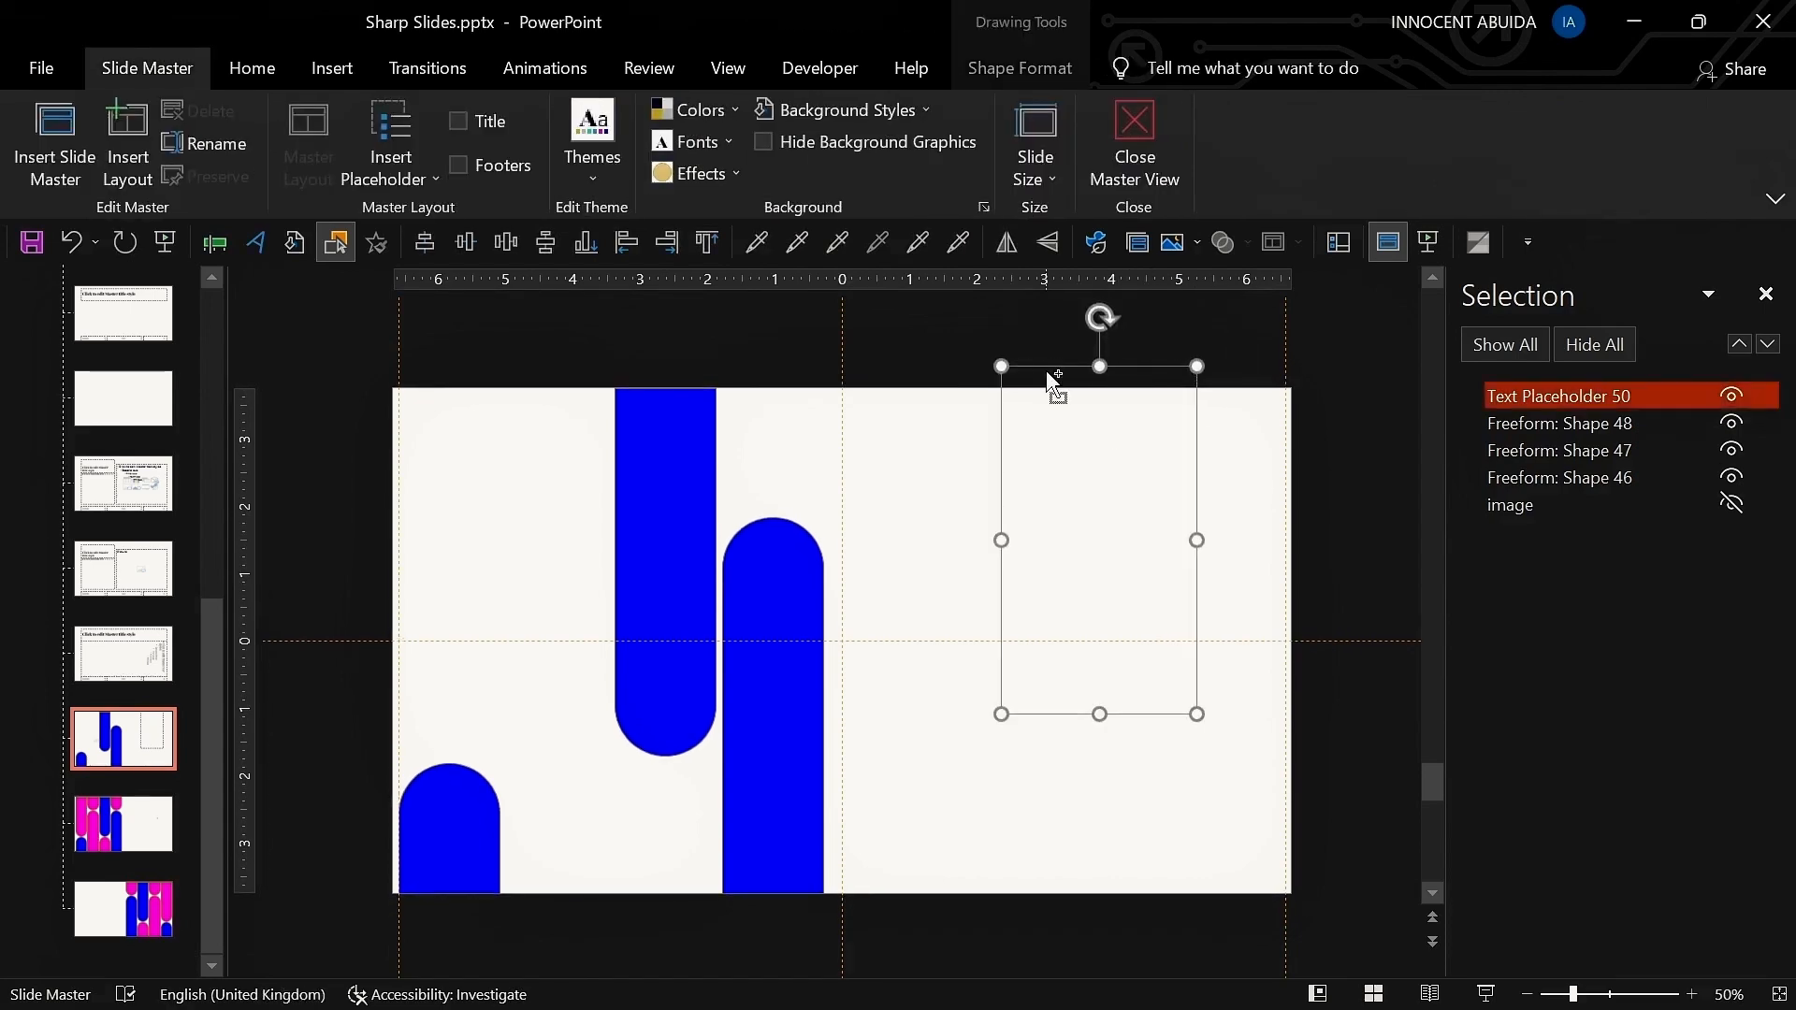
key(ctrl+v)
key(ctrl+v)
key(ctrl+v)
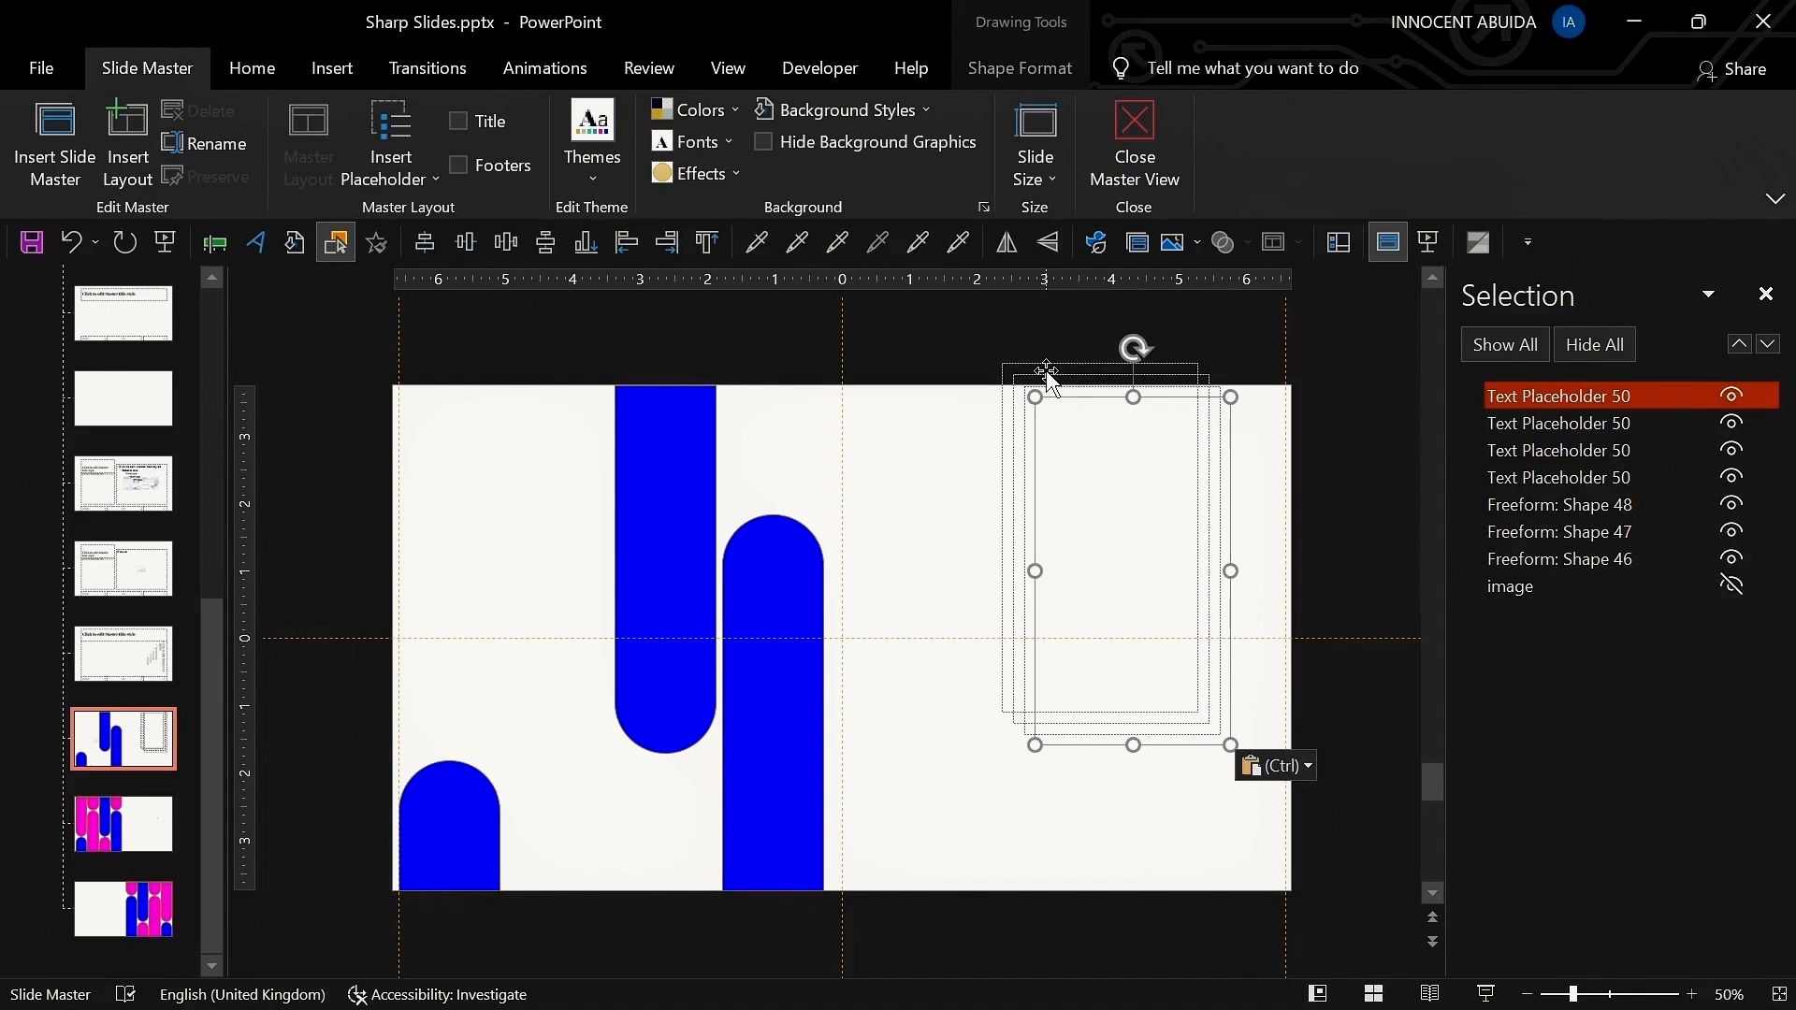
Step: Enlarge all four text placeholders together so each can cover a blue piece, and send them behind every other object
key(ctrl+a)
drag(1003, 366, 861, 359)
right_click(1143, 391)
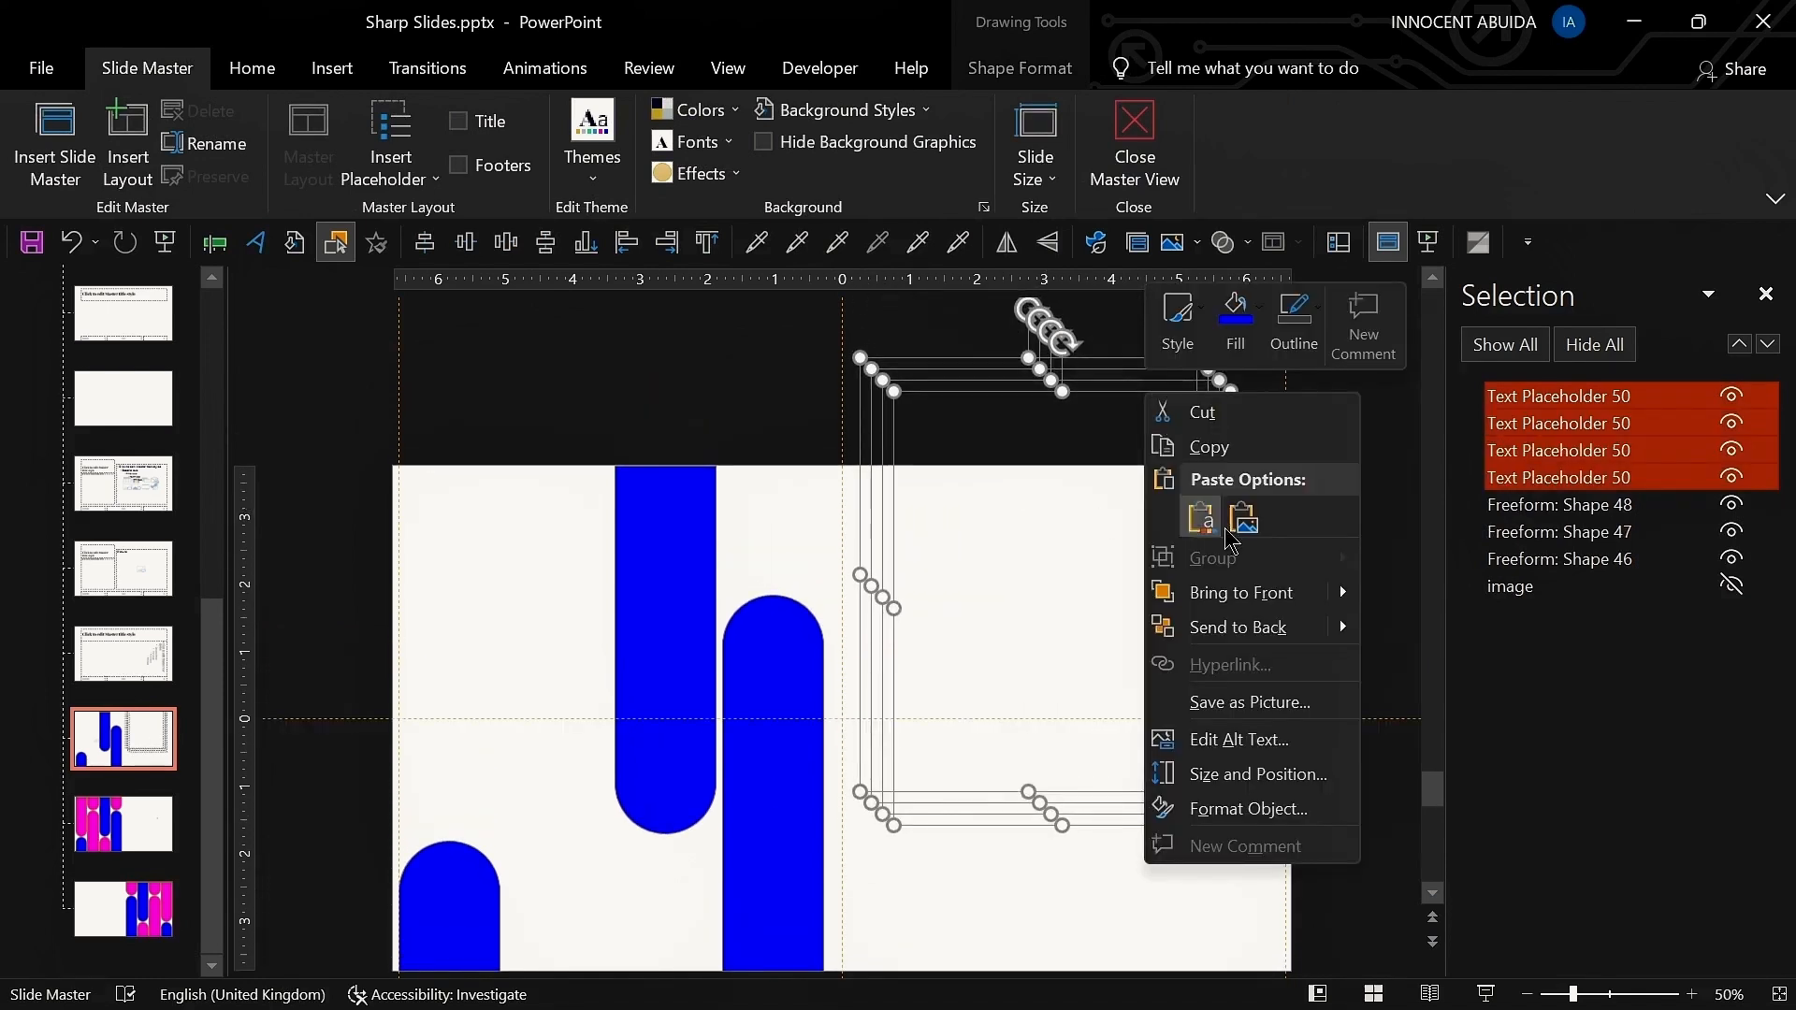
click(1249, 629)
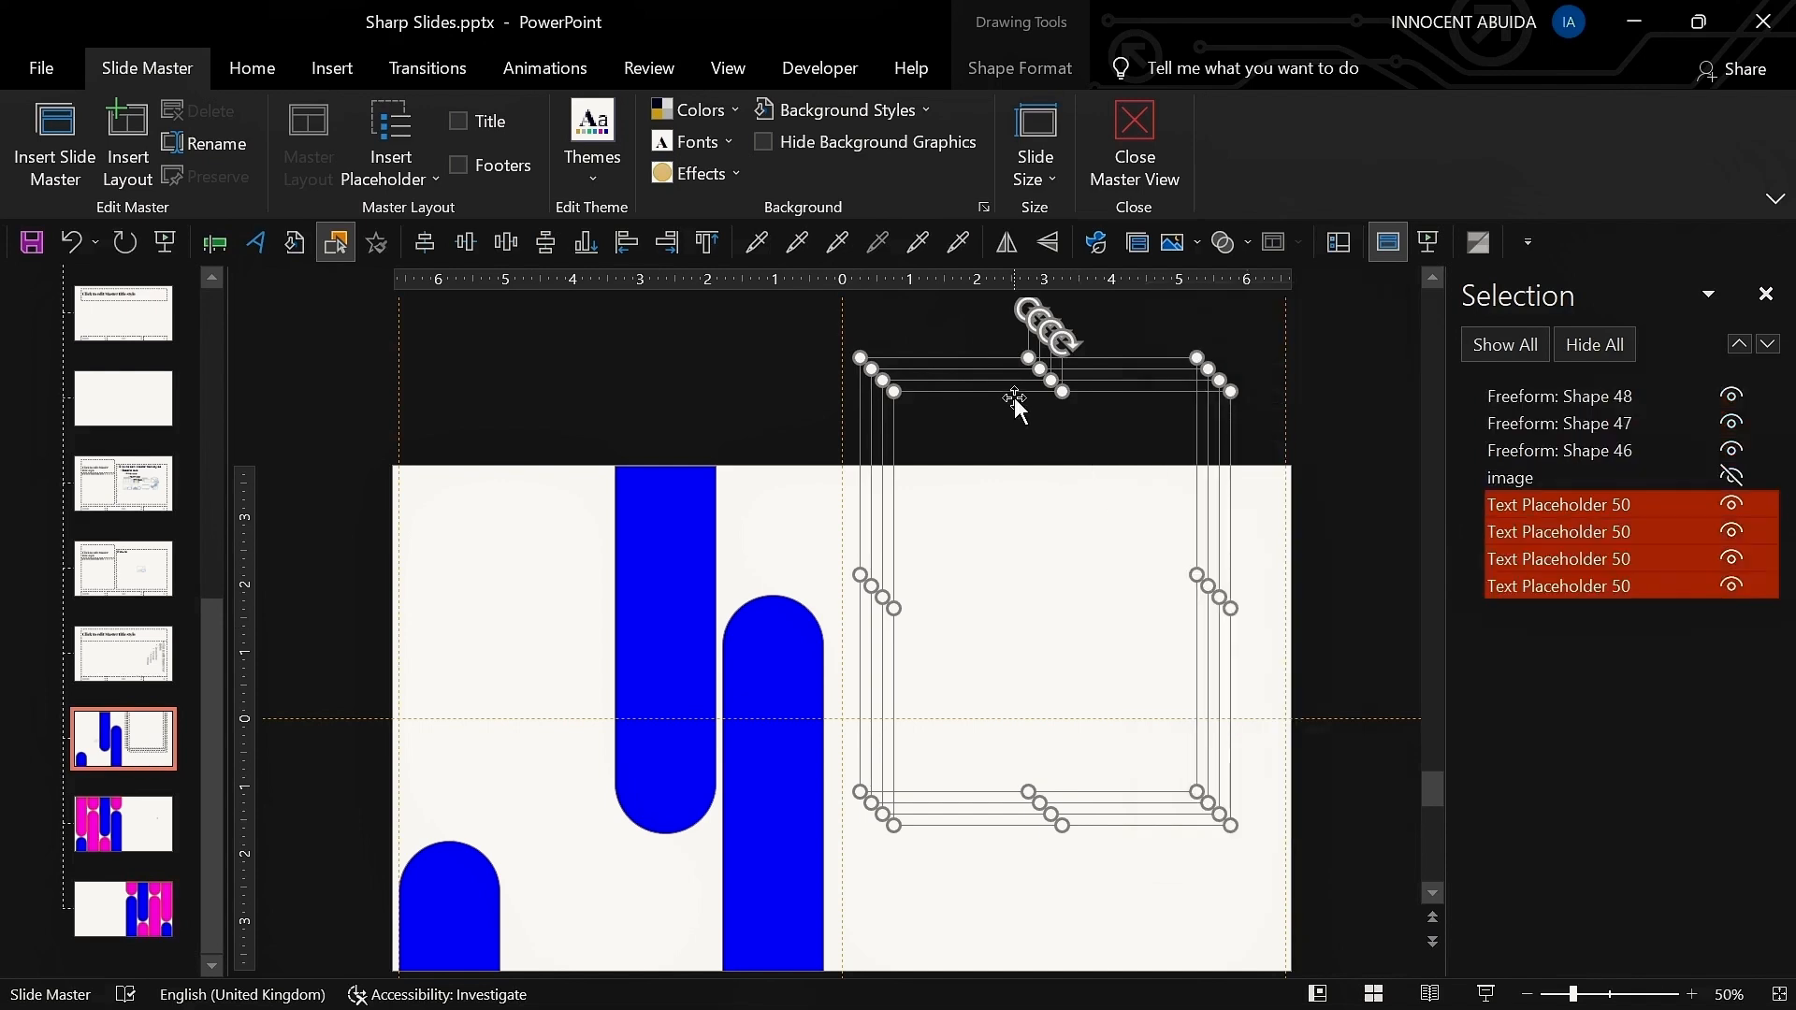
Step: Place one text placeholder over the blue piece in the third column and intersect them, selecting the placeholder first
drag(1017, 404, 634, 356)
click(922, 391)
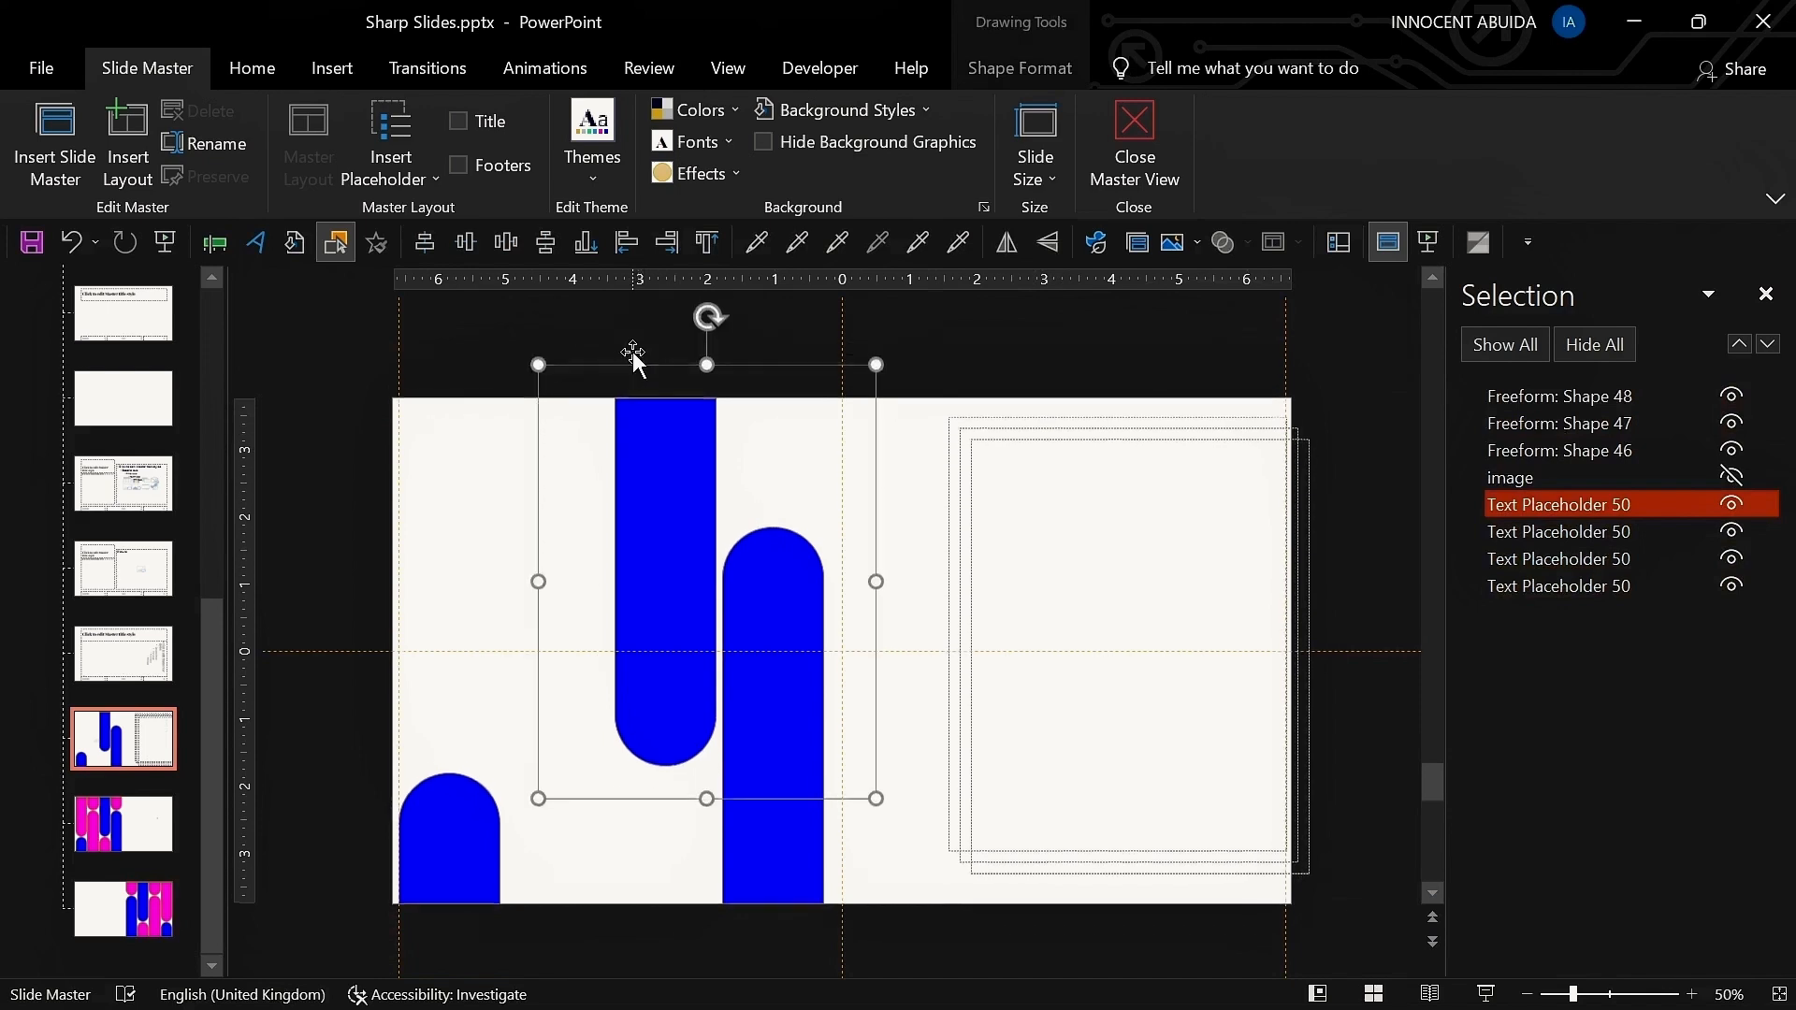
shift+click(669, 545)
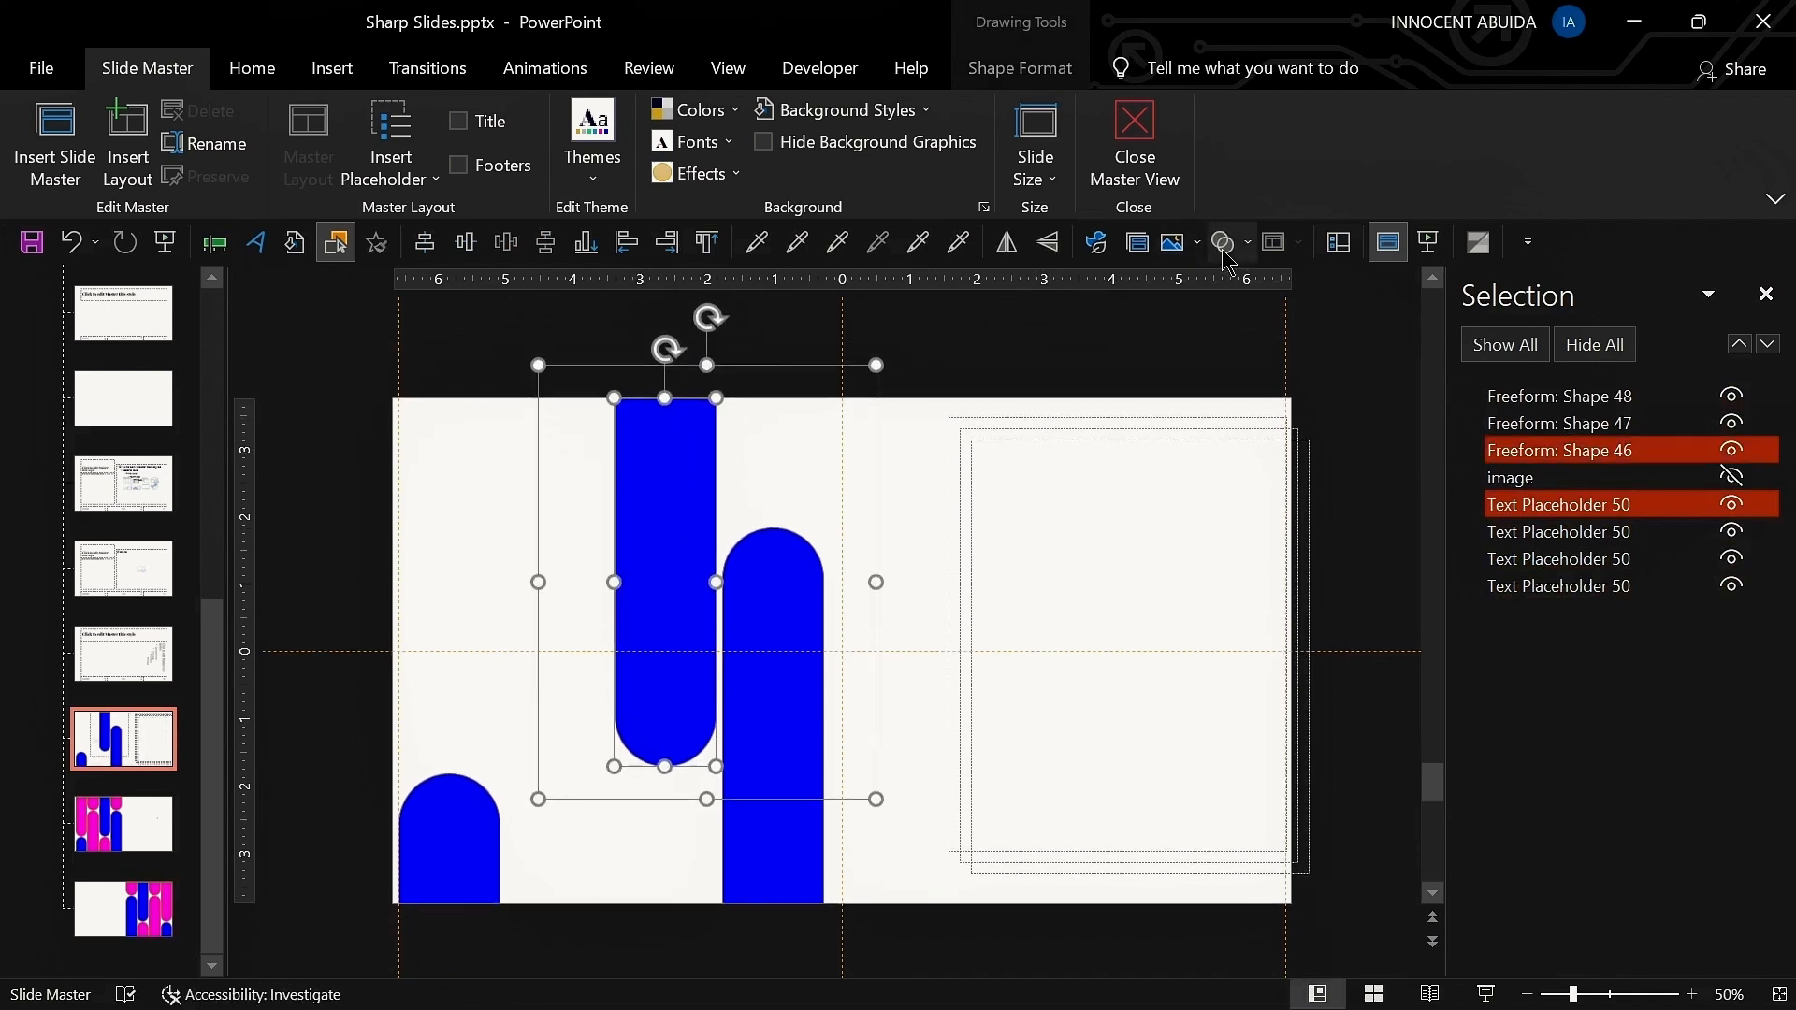
click(1024, 68)
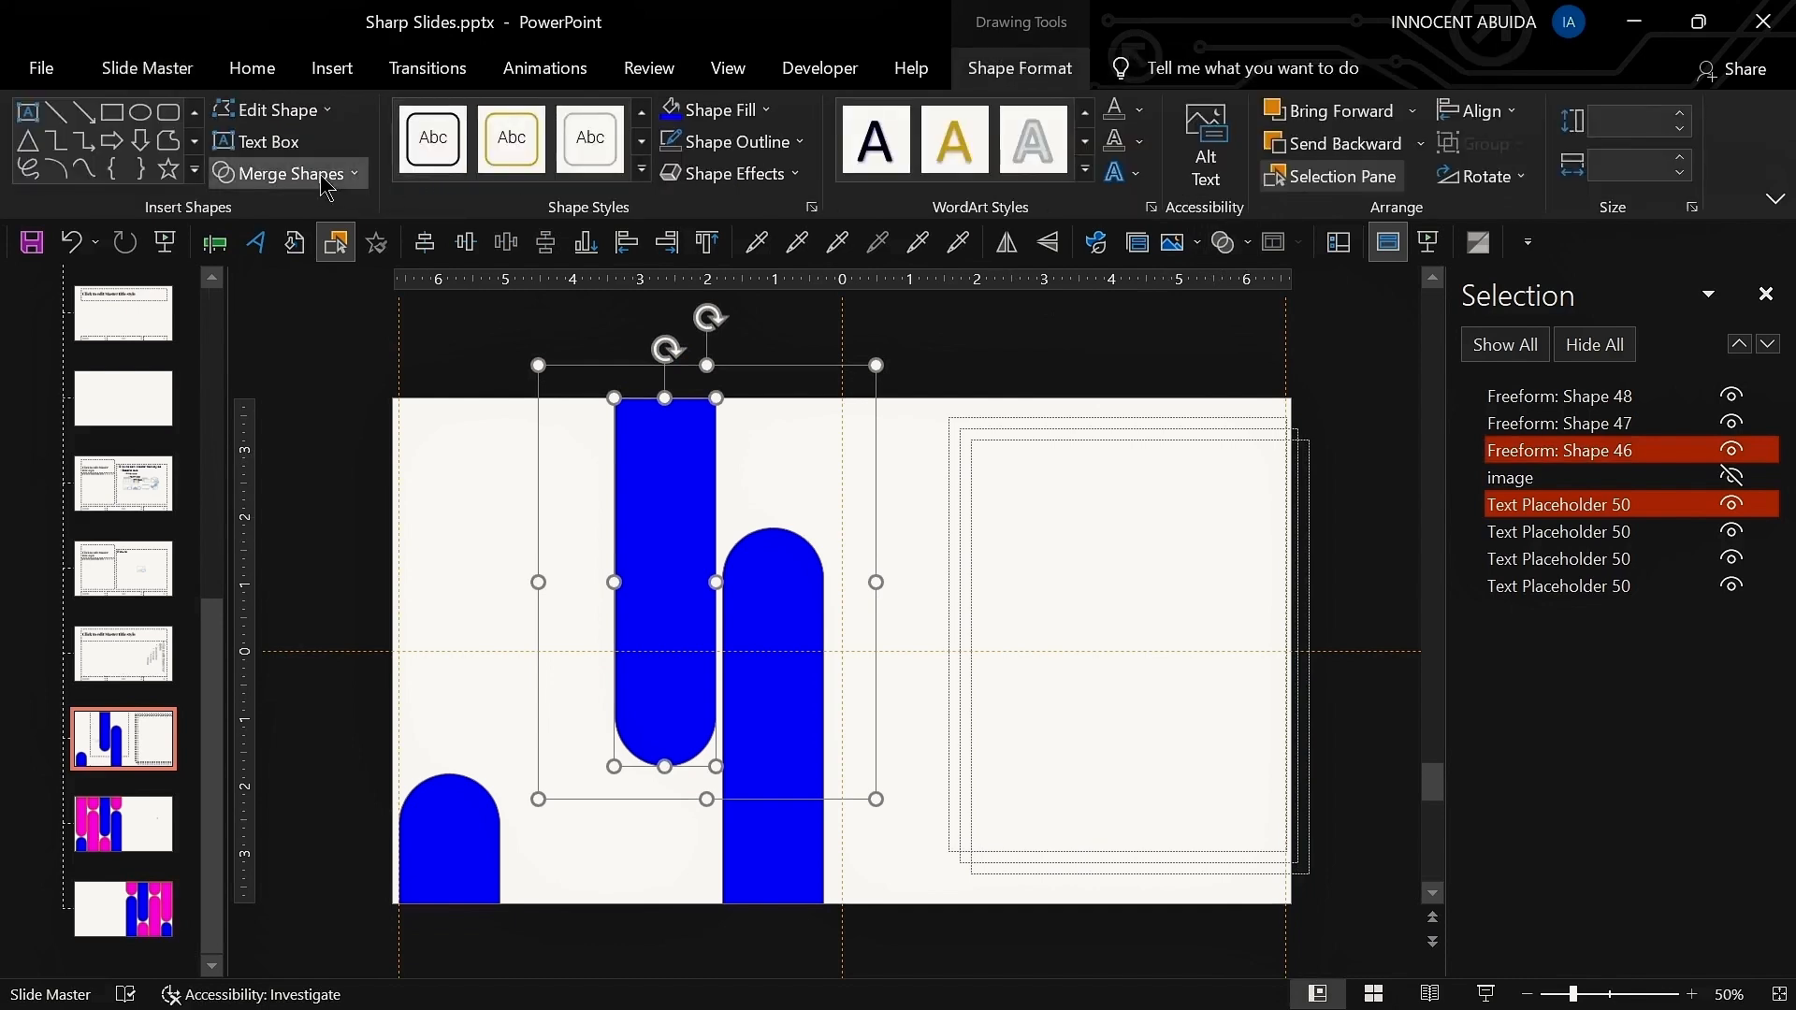
click(283, 173)
click(301, 309)
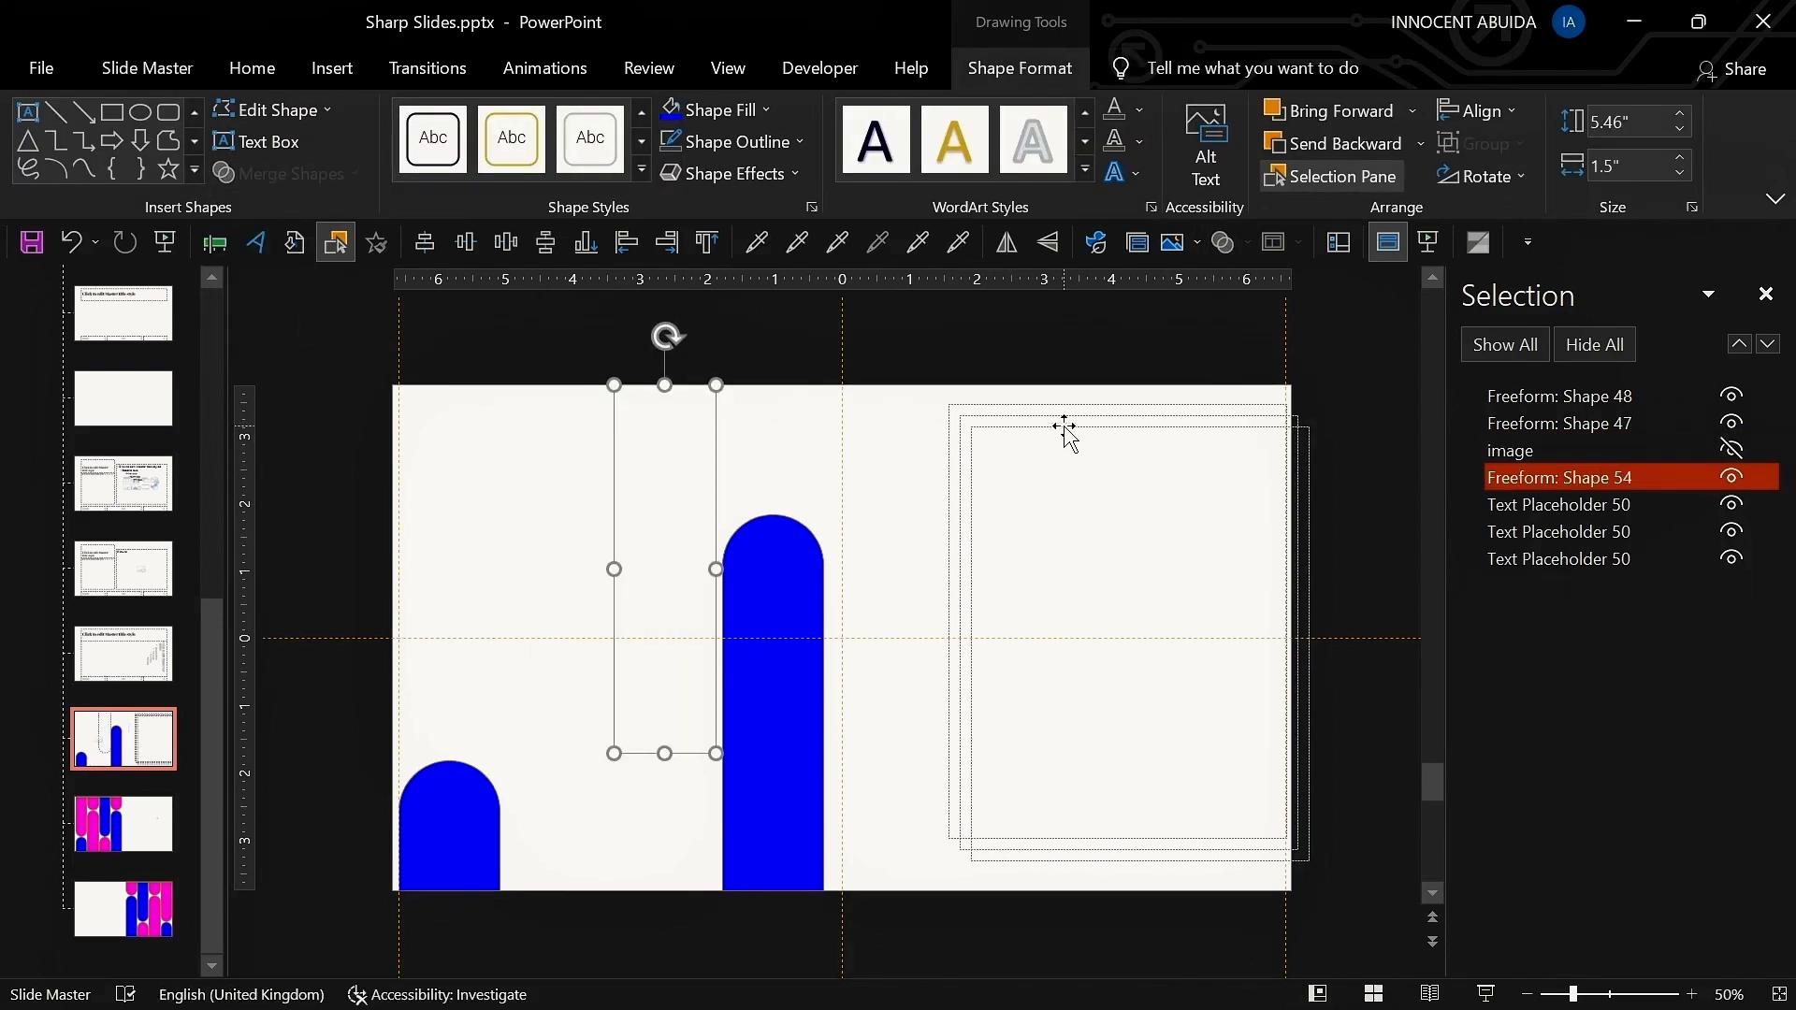
Step: Cover the fourth column's blue piece with another text placeholder and intersect the two, selecting the placeholder first
drag(1064, 430, 768, 514)
shift+click(774, 608)
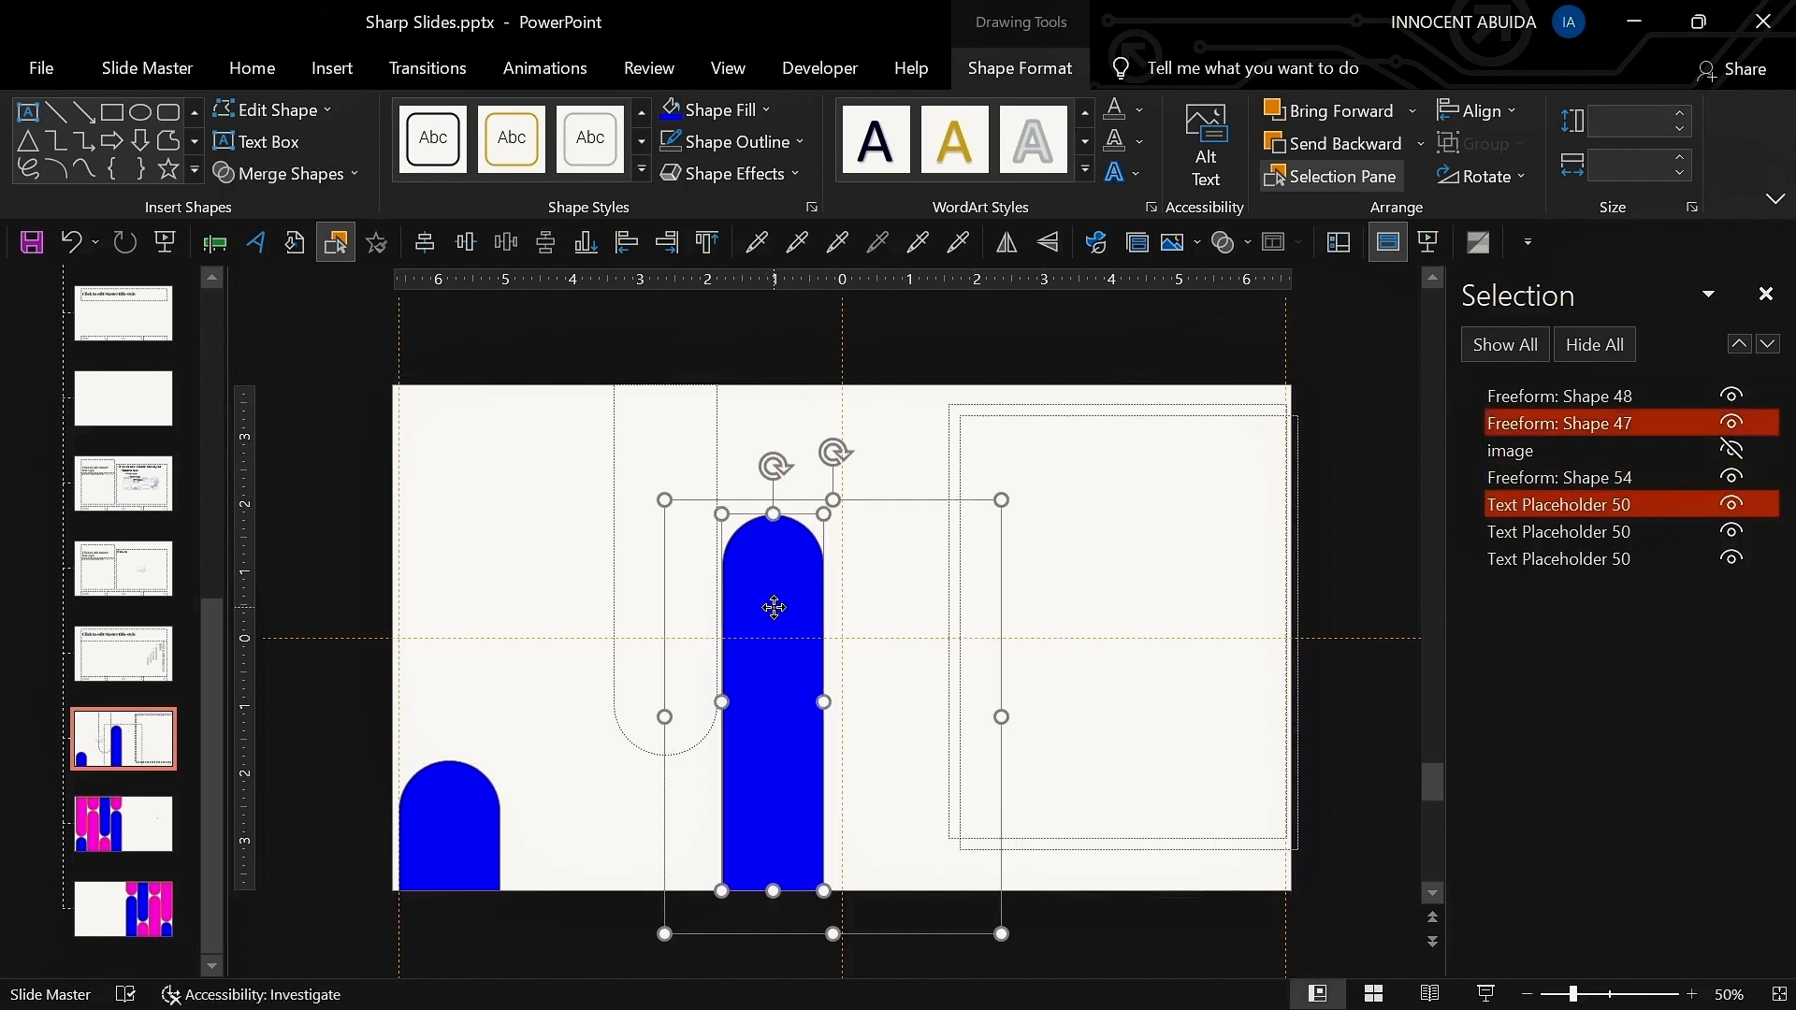
click(318, 174)
click(281, 308)
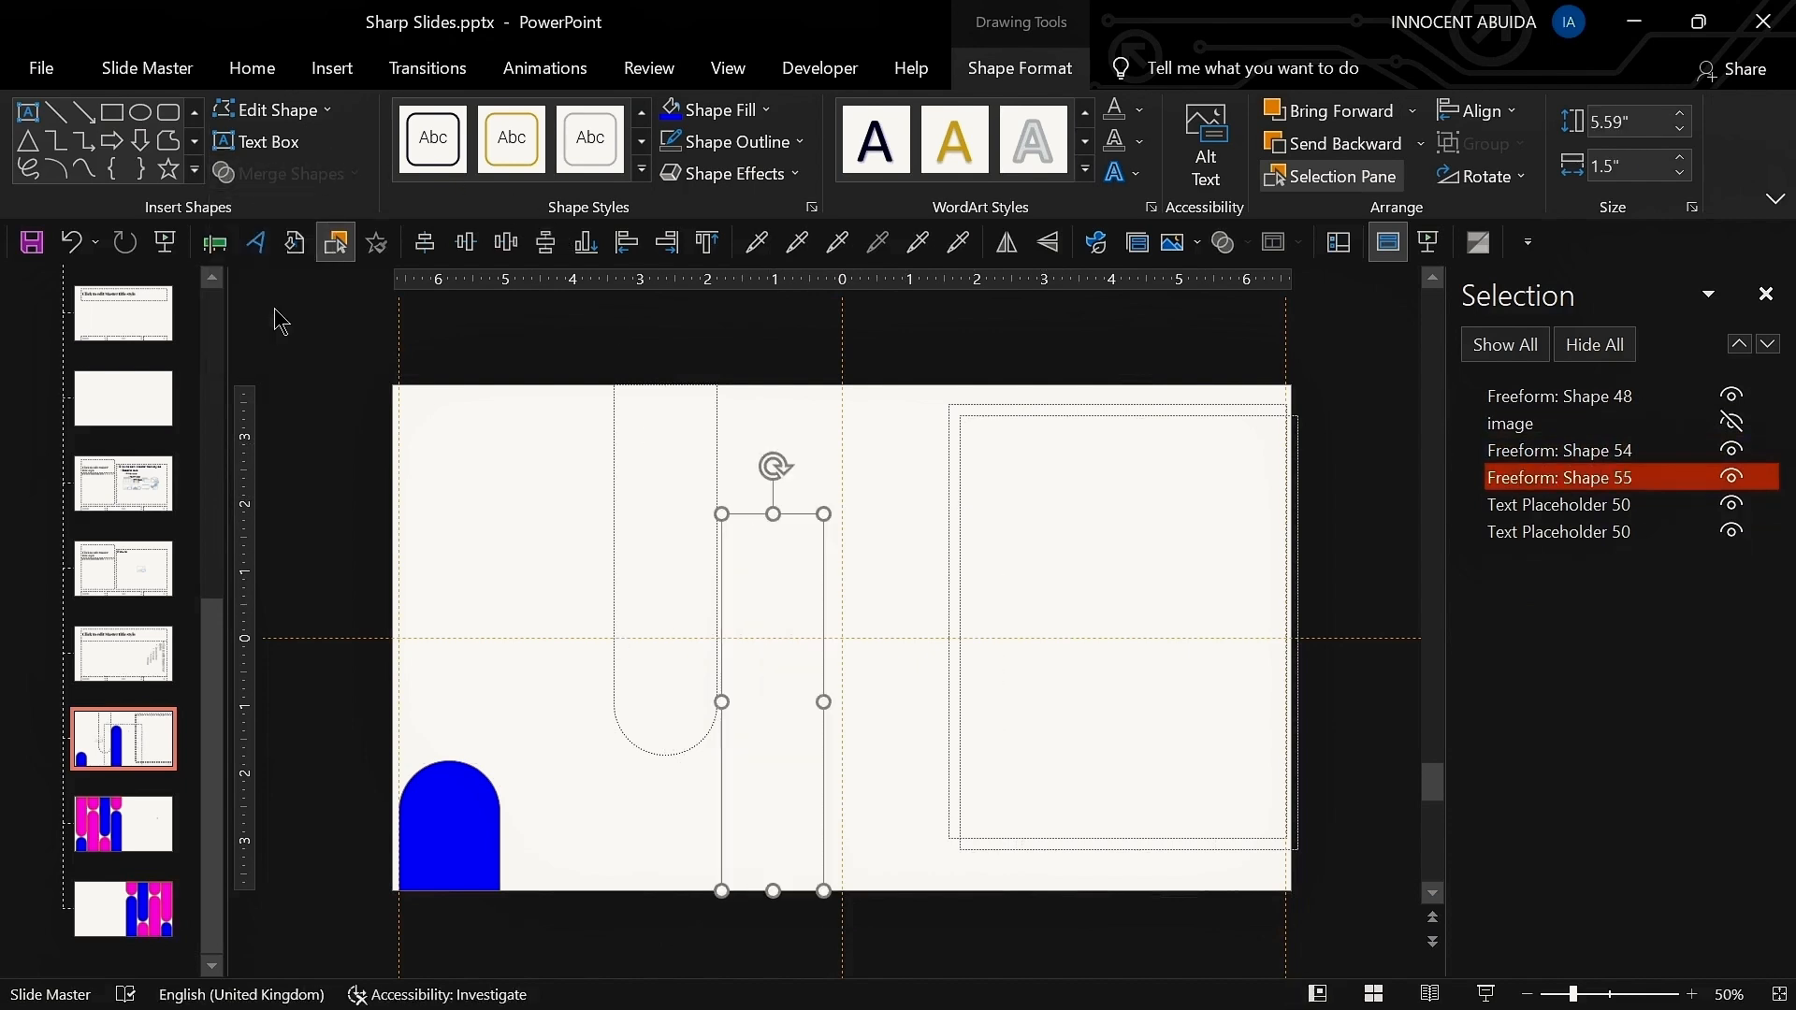
Step: Cover the short blue piece in the first column with a text placeholder and intersect the two, selecting the placeholder first
drag(1119, 421, 486, 613)
shift+click(433, 722)
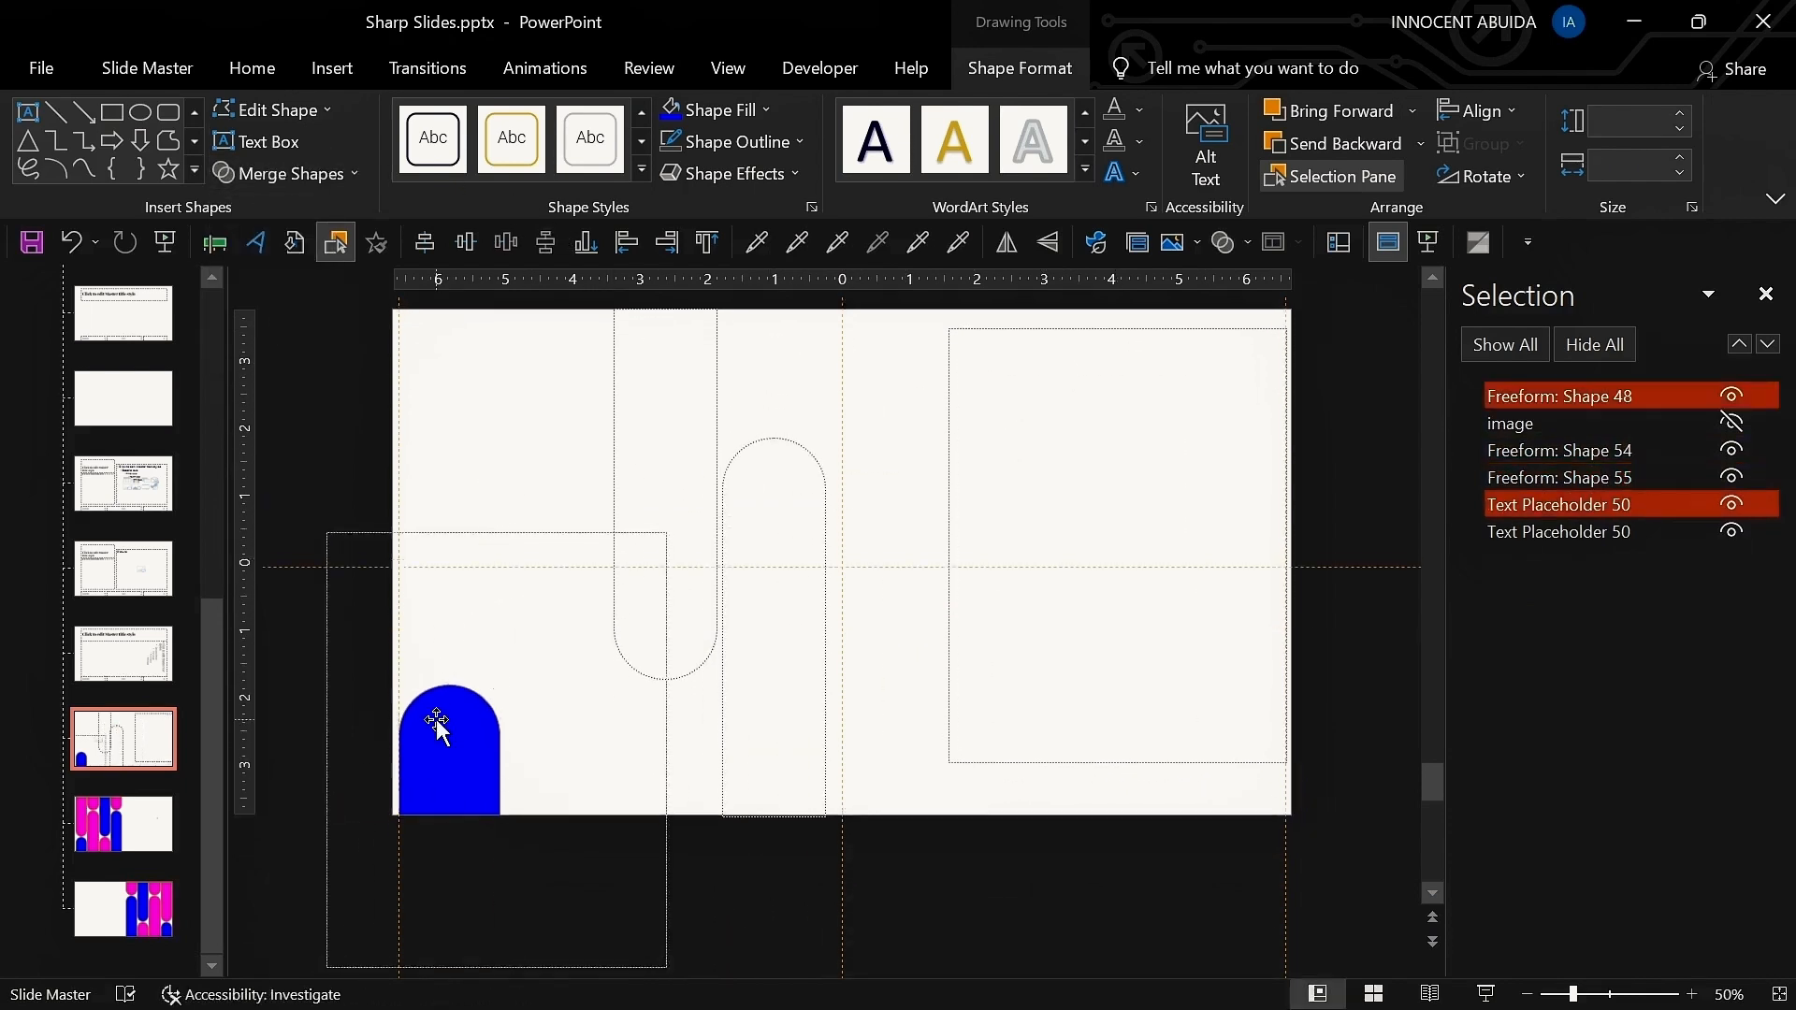
click(281, 174)
click(286, 307)
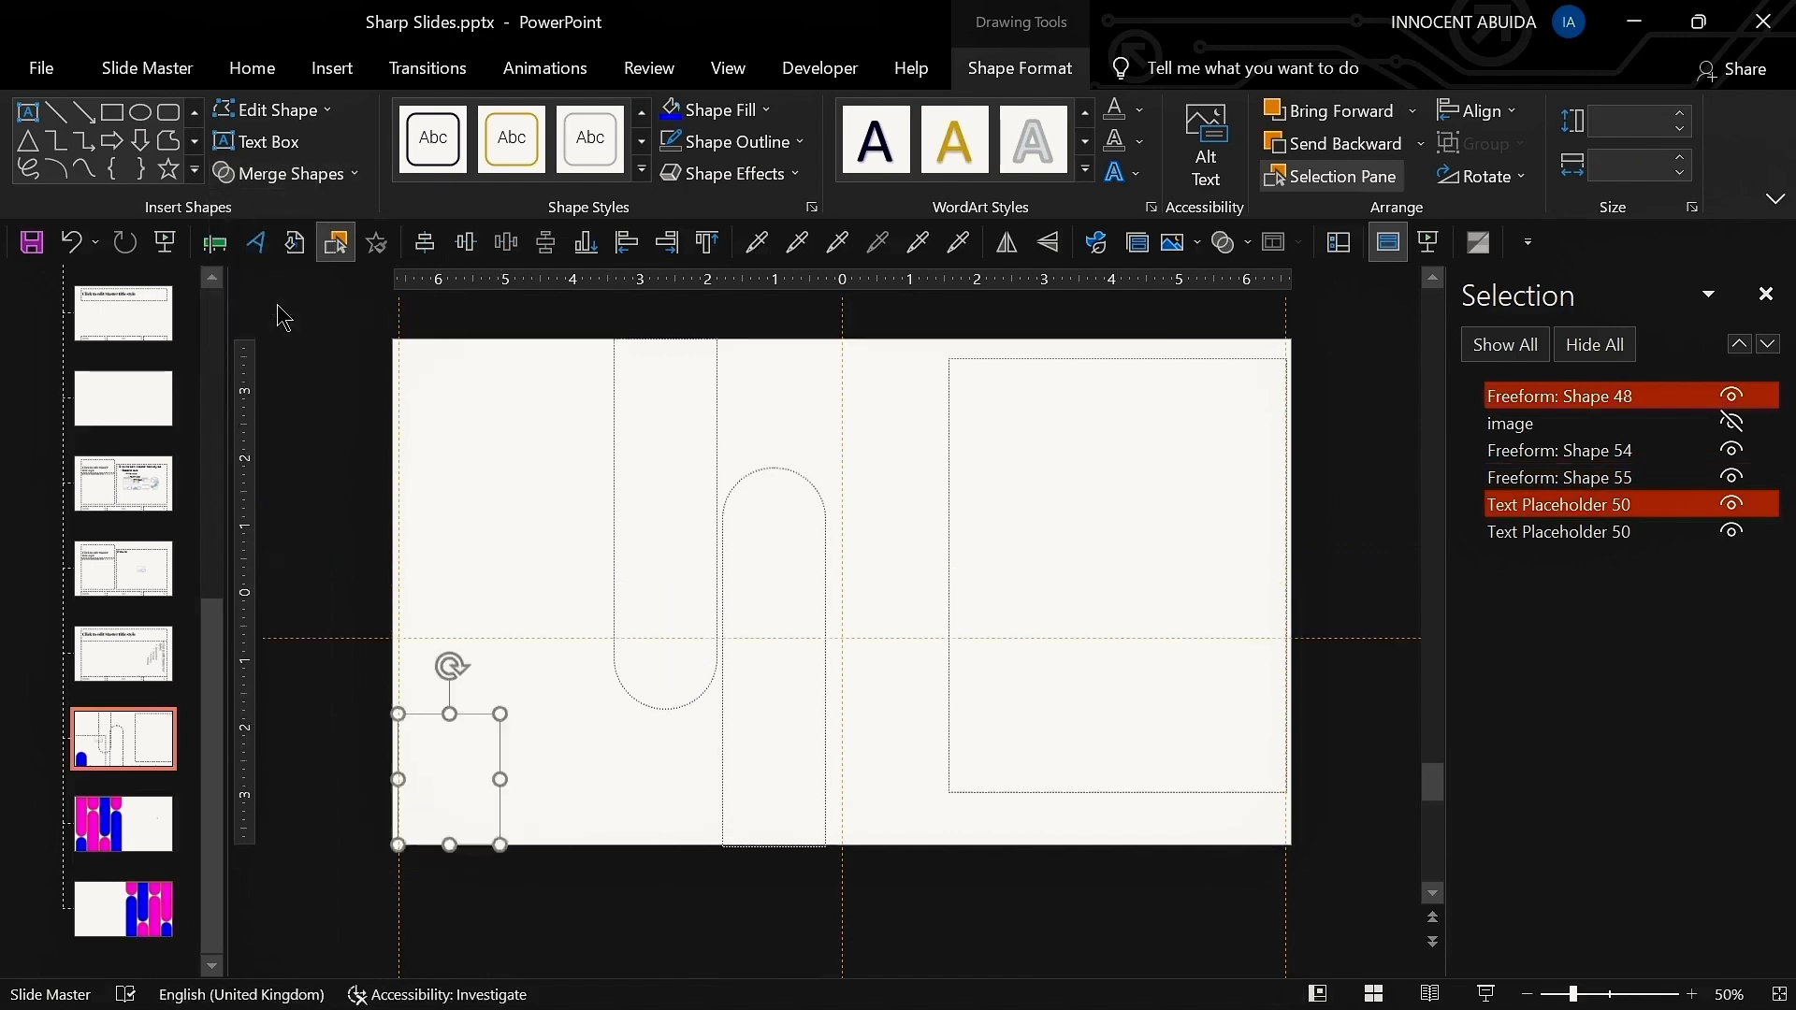
Step: Duplicate the remaining text placeholder twice and align all three exactly on top of one another
click(1031, 404)
key(ctrl+d)
key(ctrl+d)
drag(903, 334, 1365, 973)
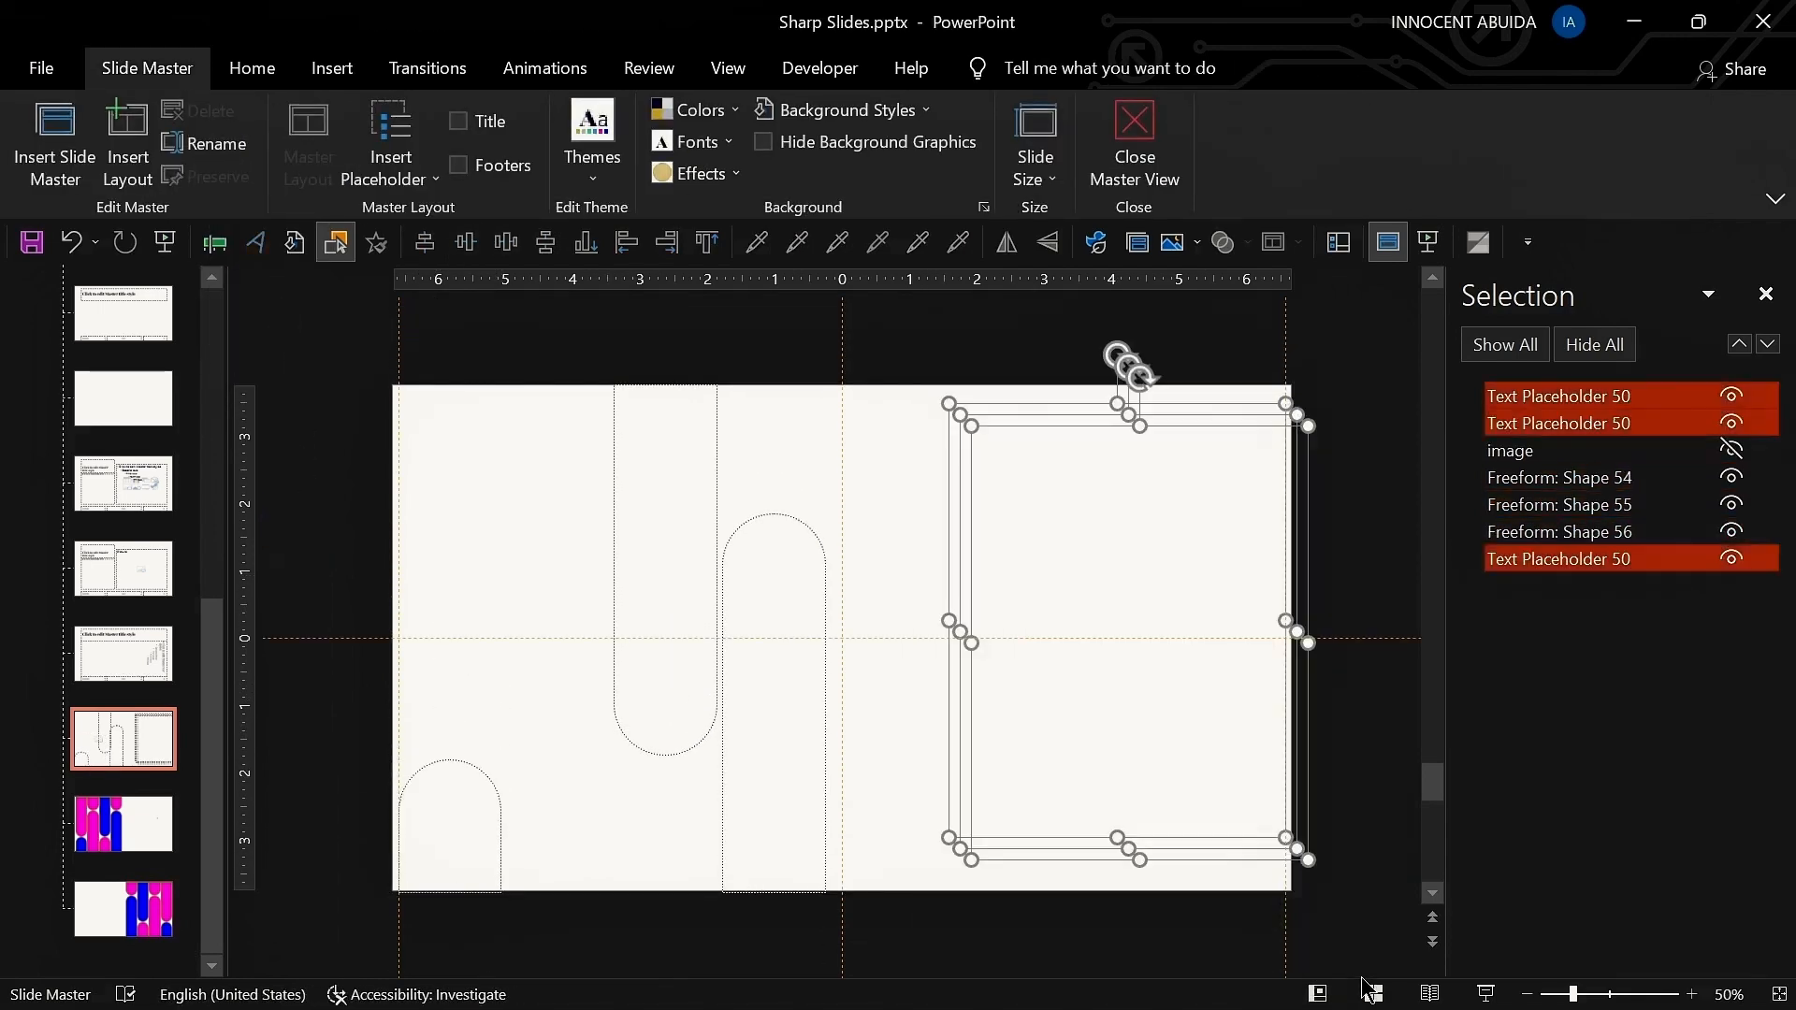
click(506, 242)
click(546, 243)
Step: Move the three stacked text placeholders to the mirrored pattern layout and position them over its blank left half
key(ctrl+x)
click(124, 898)
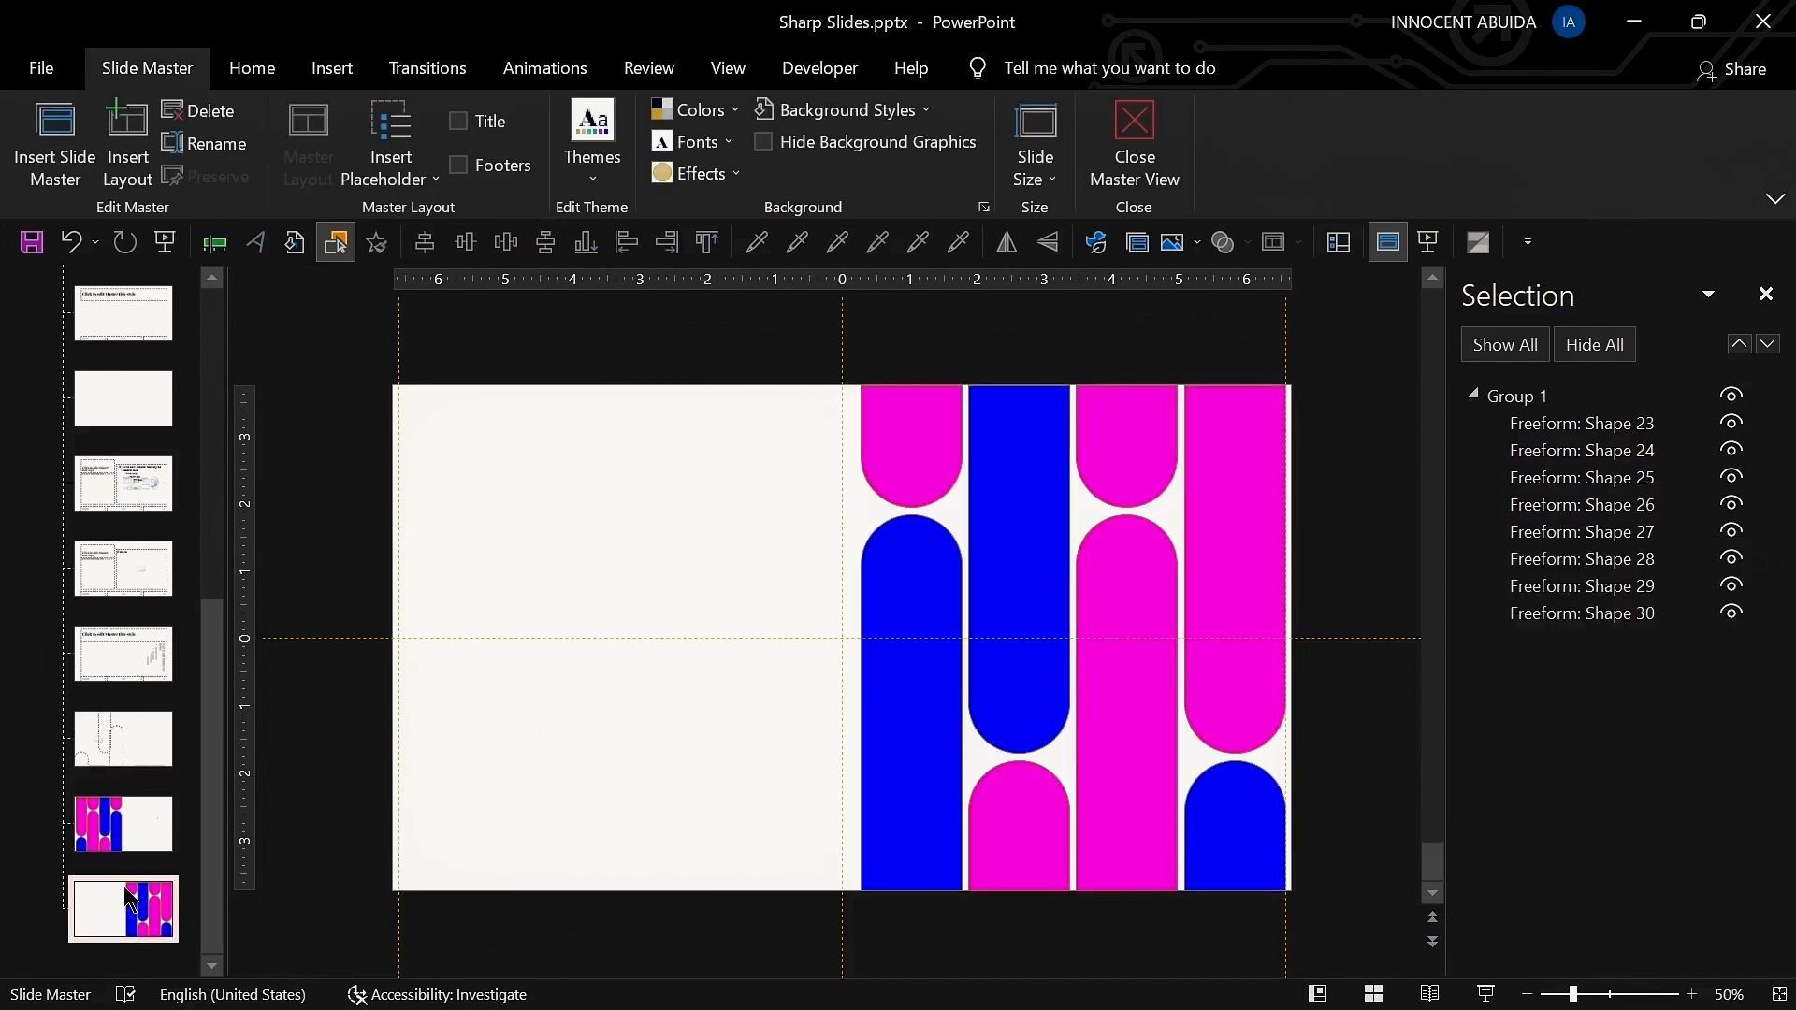
key(ctrl+v)
key(Left)
key(Left)
key(Left)
key(Left)
key(Left)
key(Left)
key(Left)
key(Left)
key(Left)
key(Left)
key(Left)
key(Left)
key(Left)
key(Left)
key(Left)
key(Left)
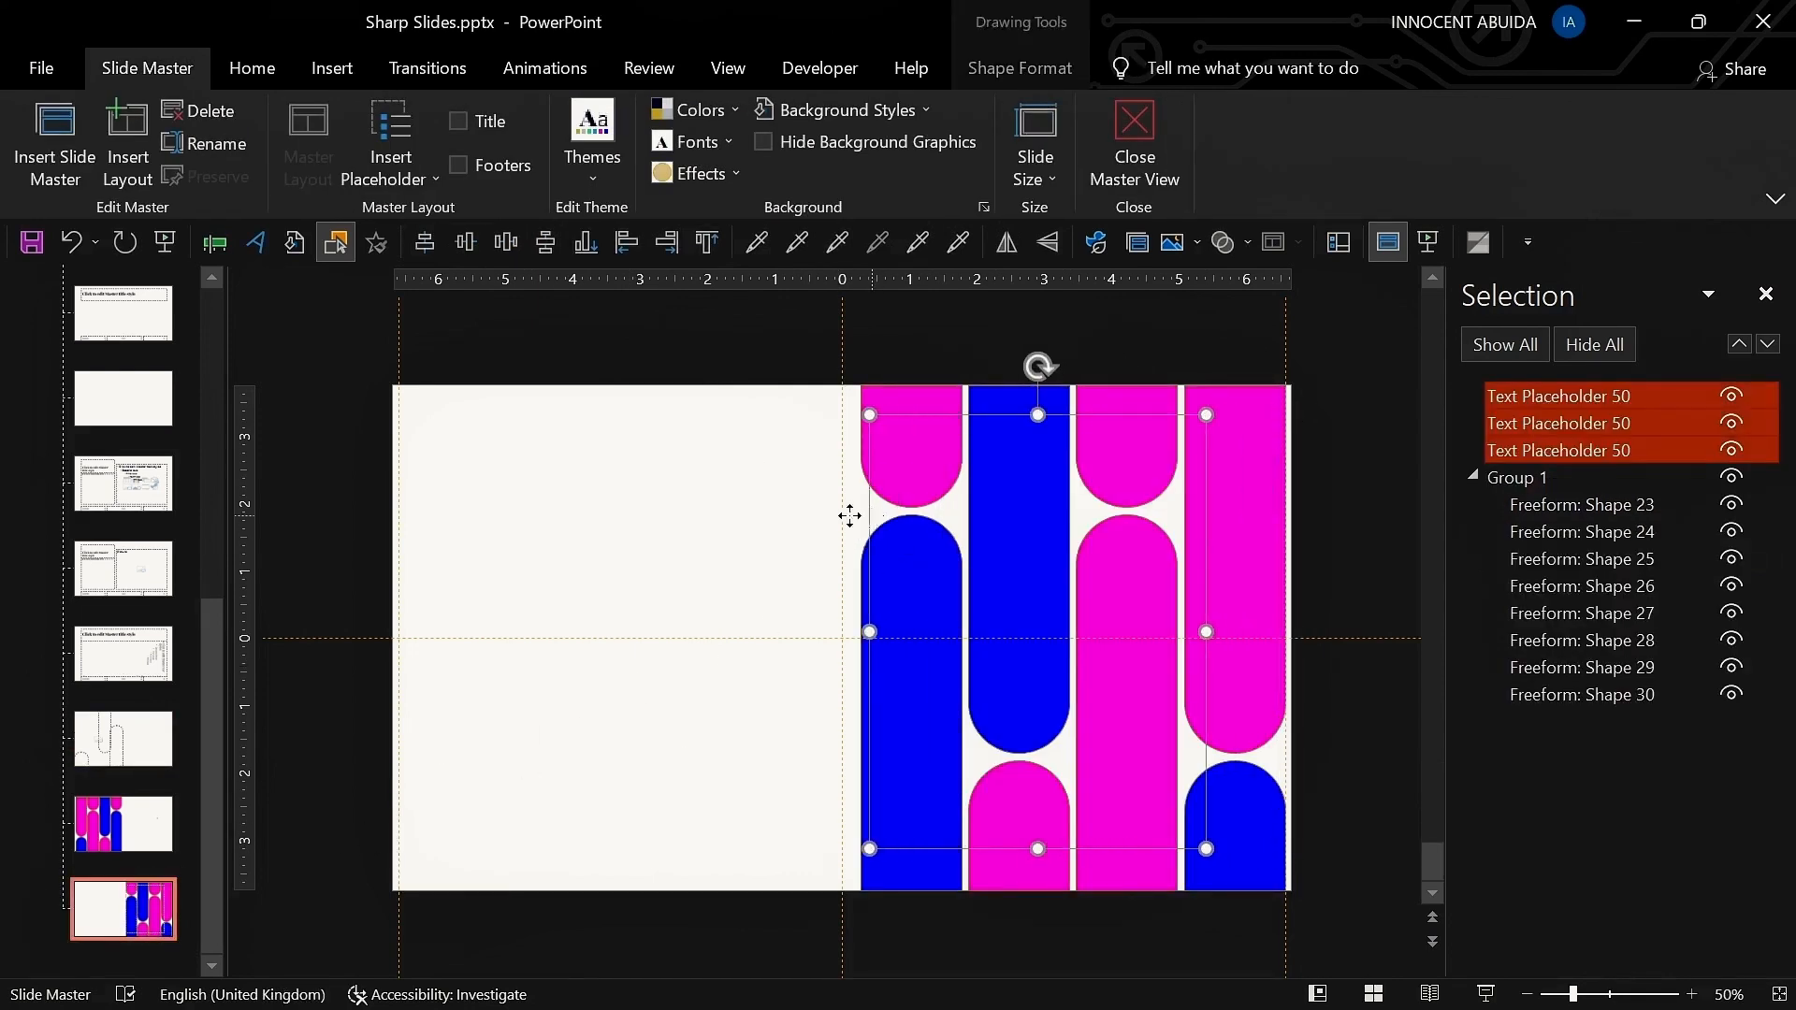
drag(849, 516, 485, 533)
Step: On the picture placeholder layout, move the "image" placeholder to the back of the stacking order and show it again
click(122, 739)
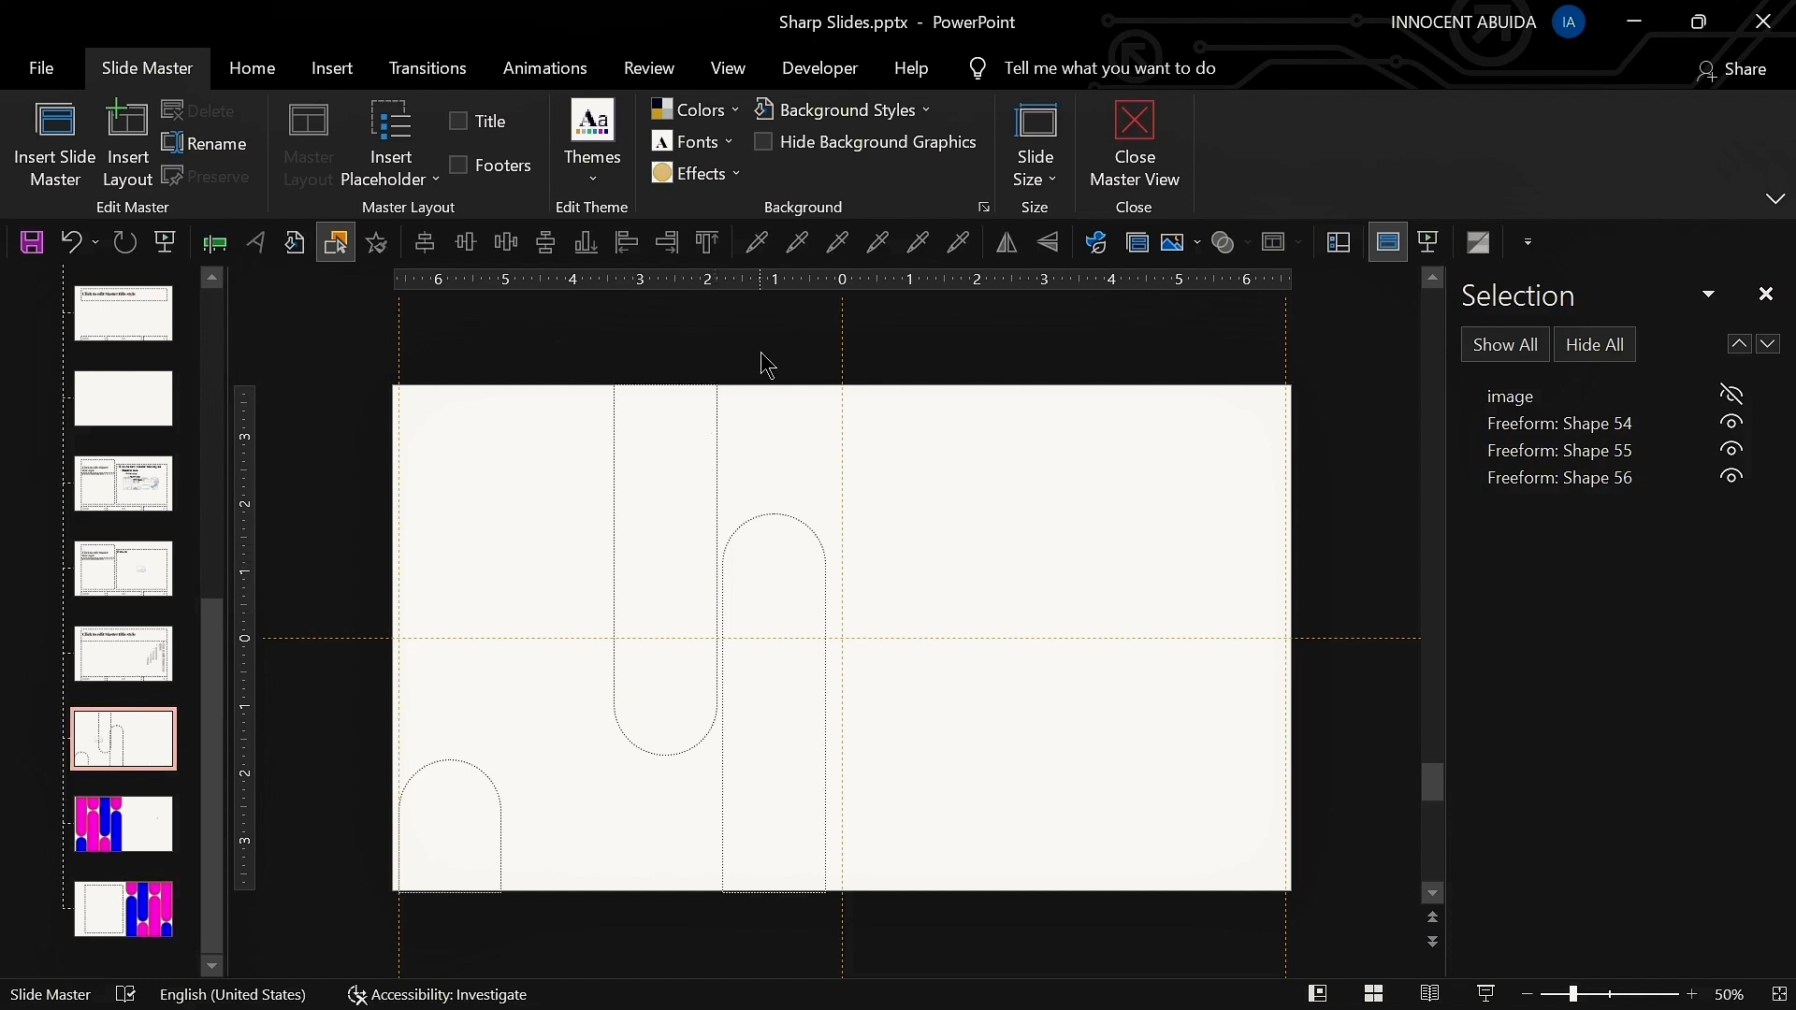
drag(1664, 394, 1633, 555)
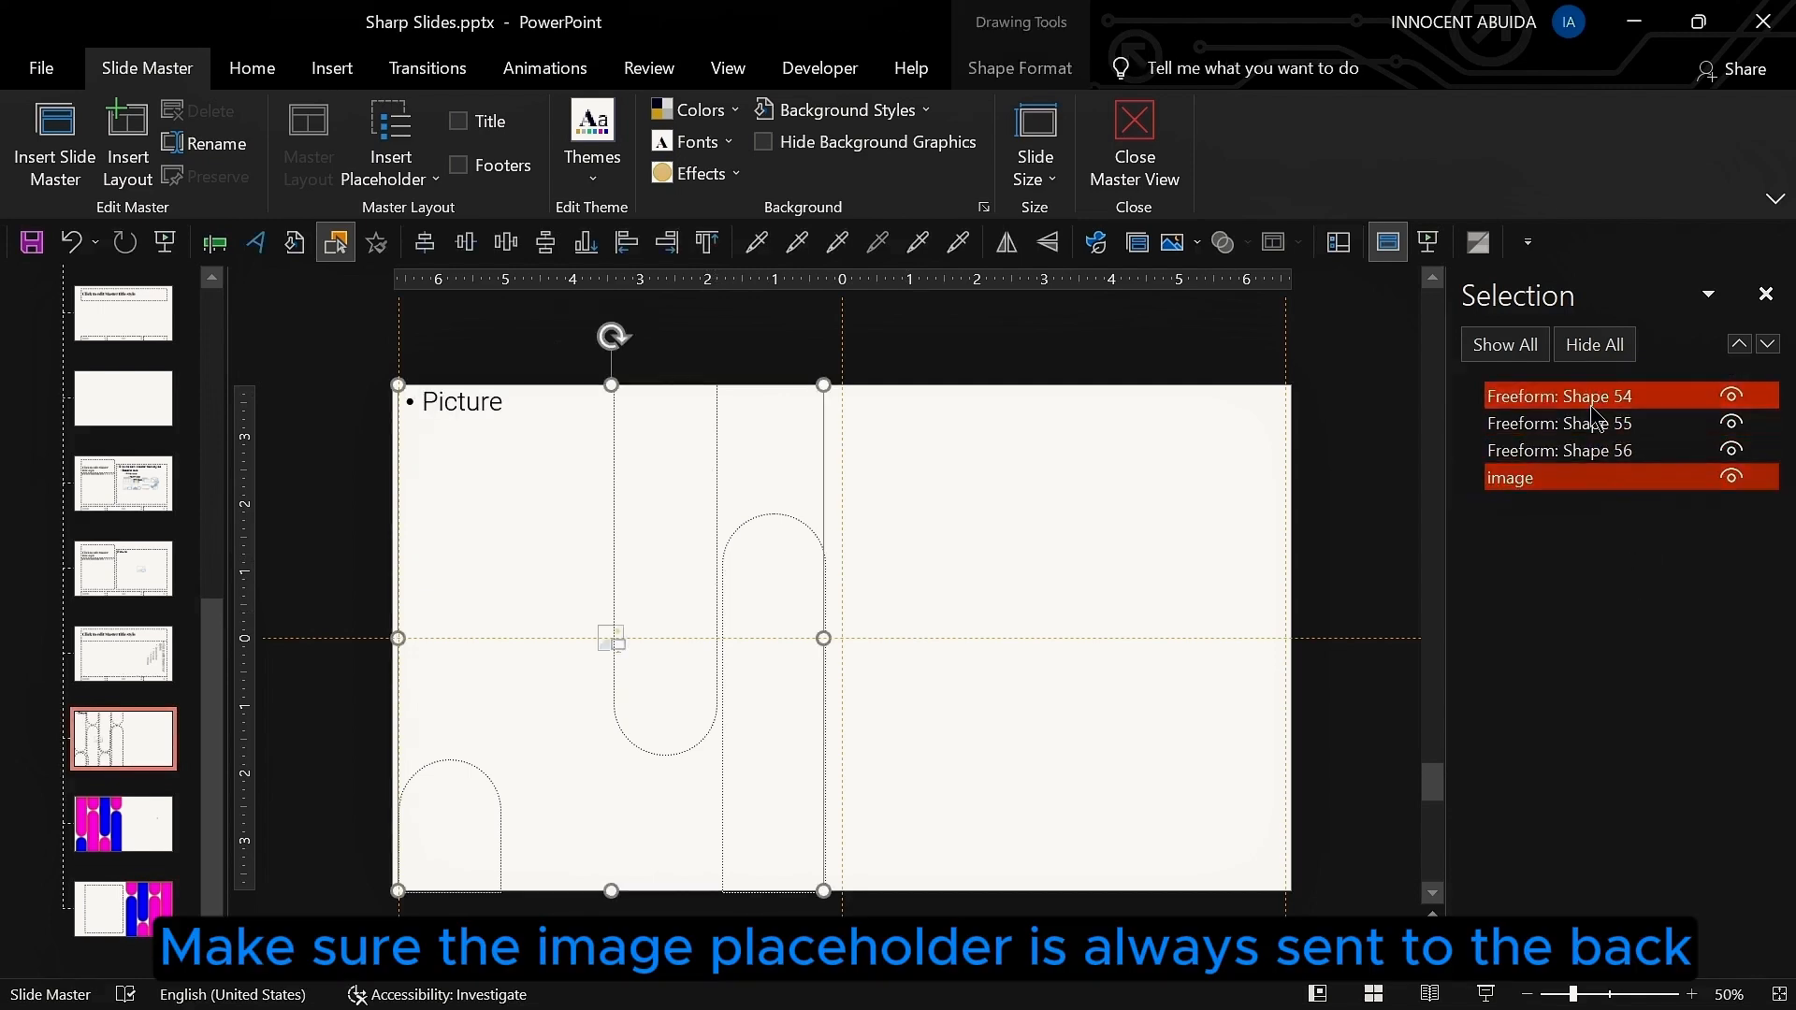
Step: Select the three freeform text placeholders together on the picture placeholder layout, leaving the "image" placeholder out of the selection
click(1595, 401)
click(1596, 423)
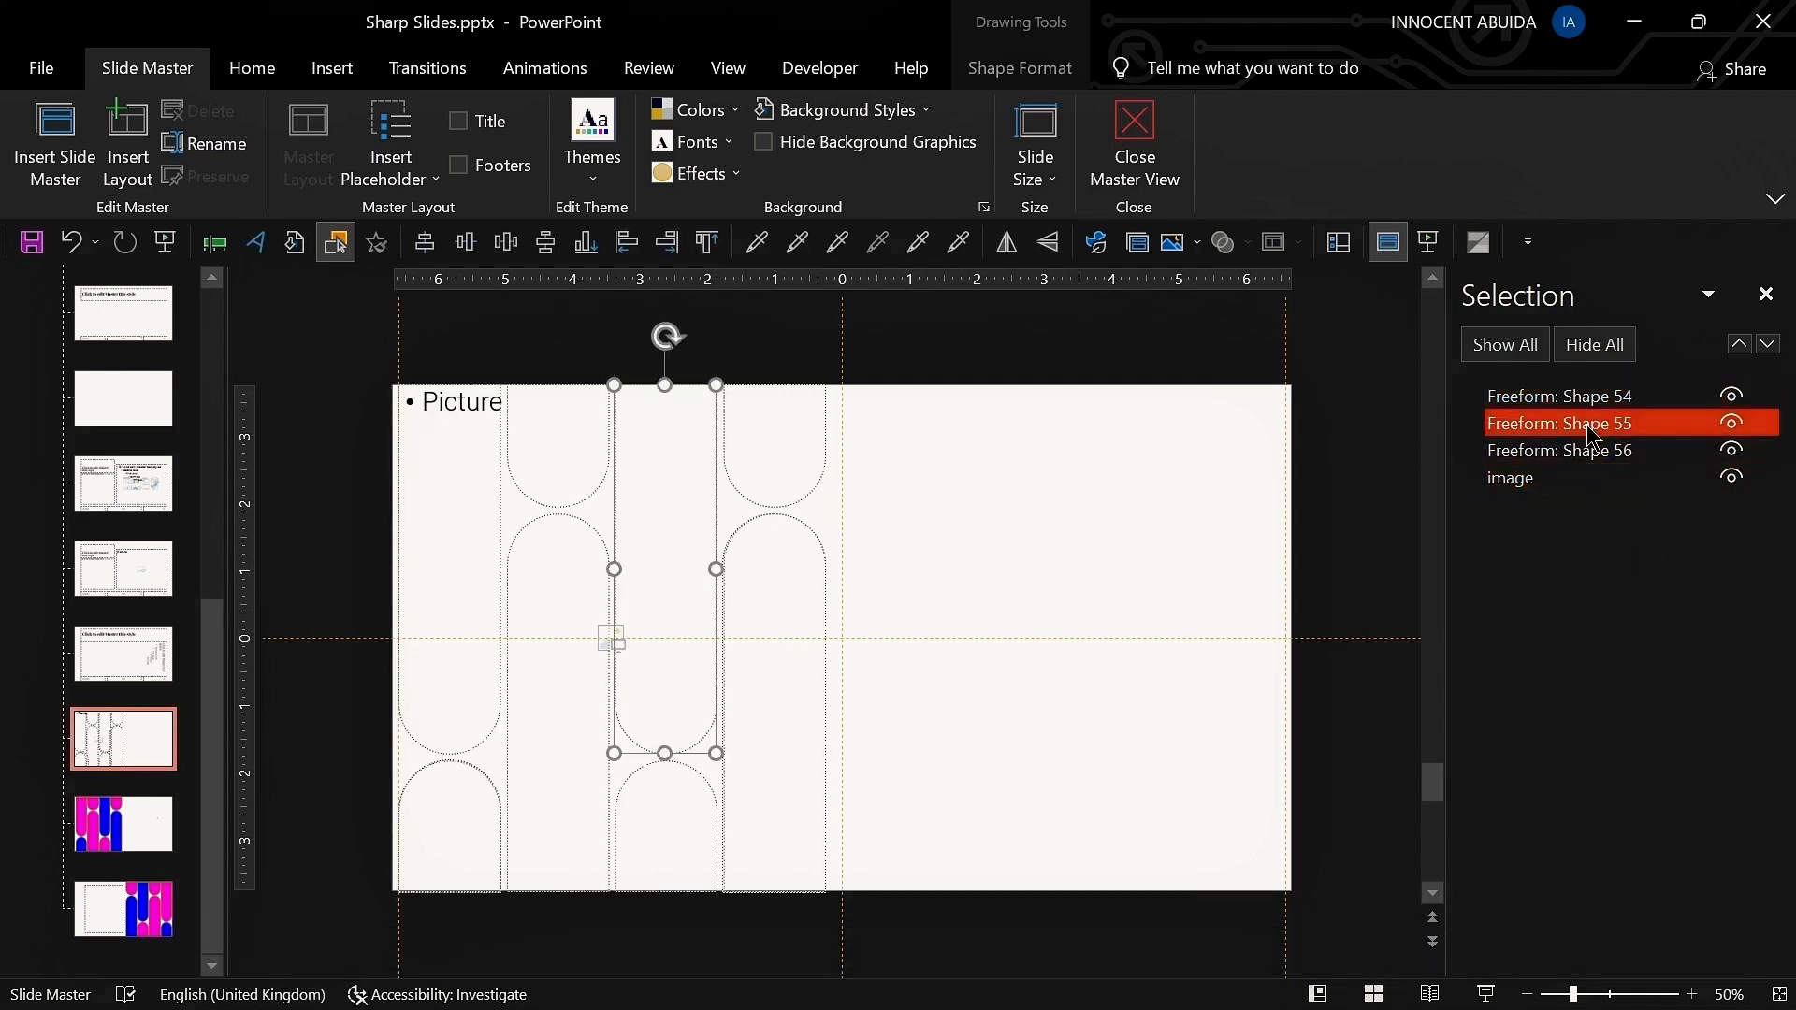
ctrl+click(1590, 452)
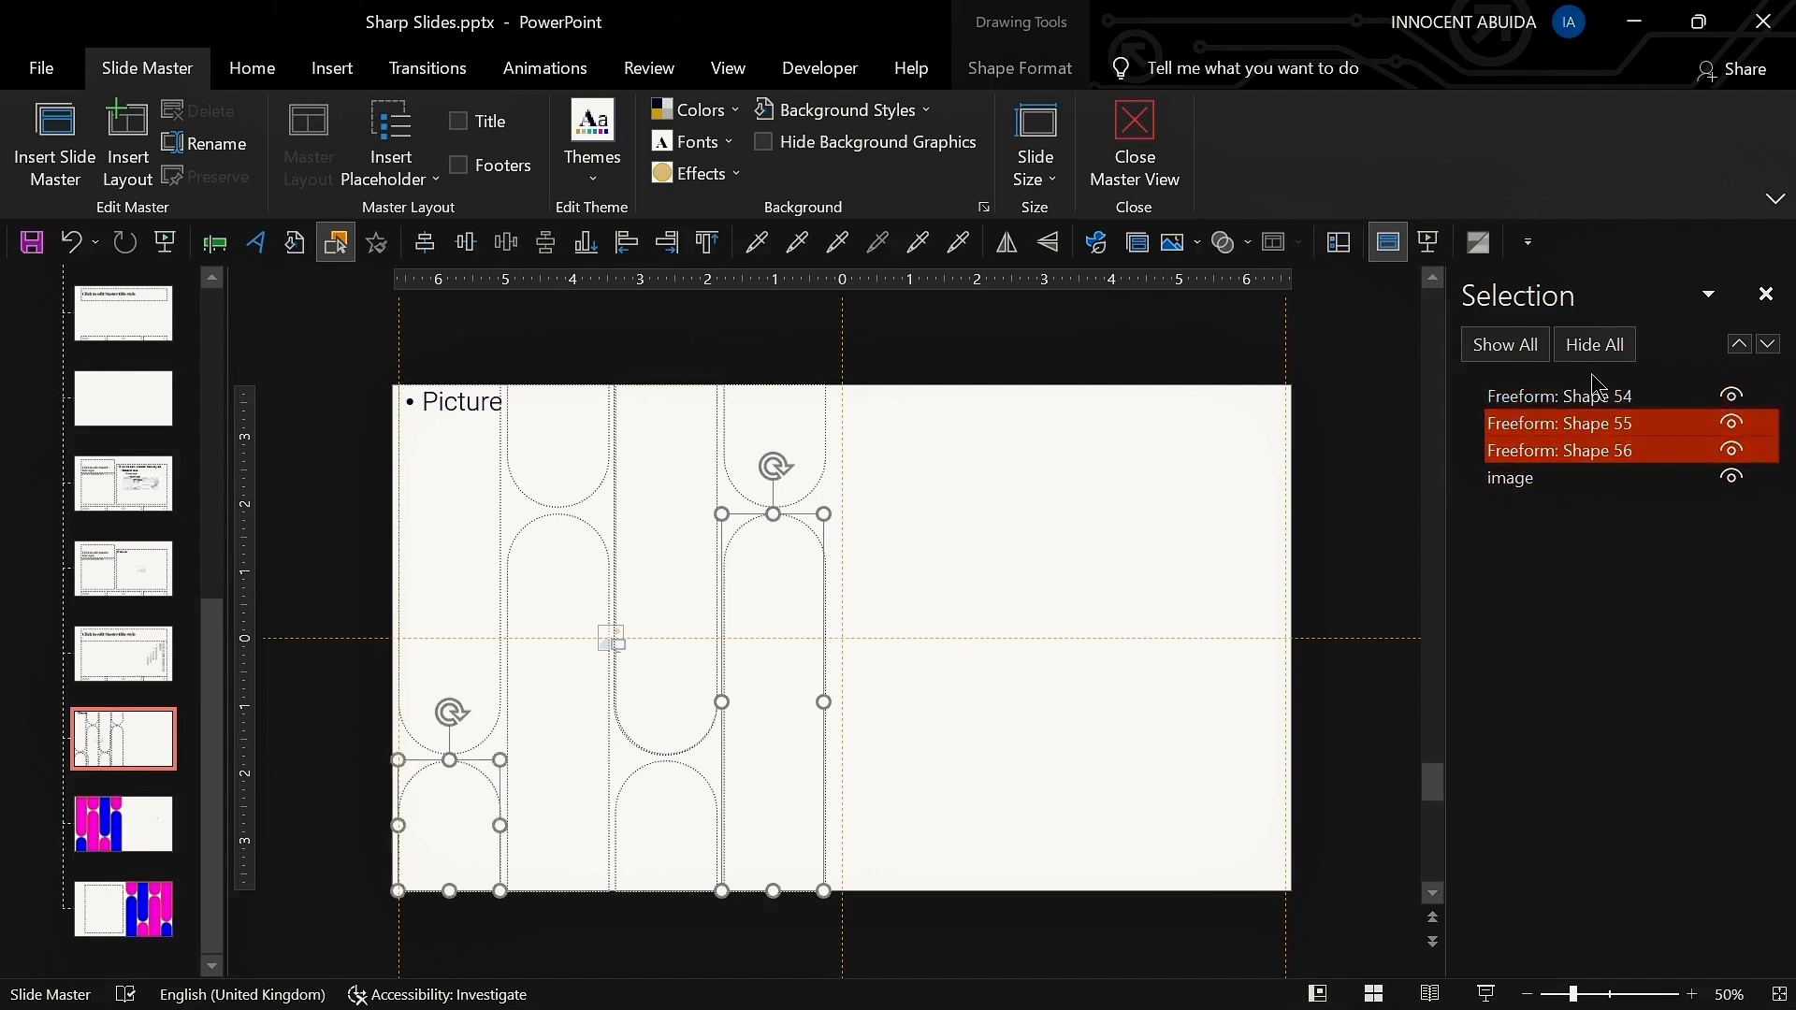
ctrl+click(1596, 396)
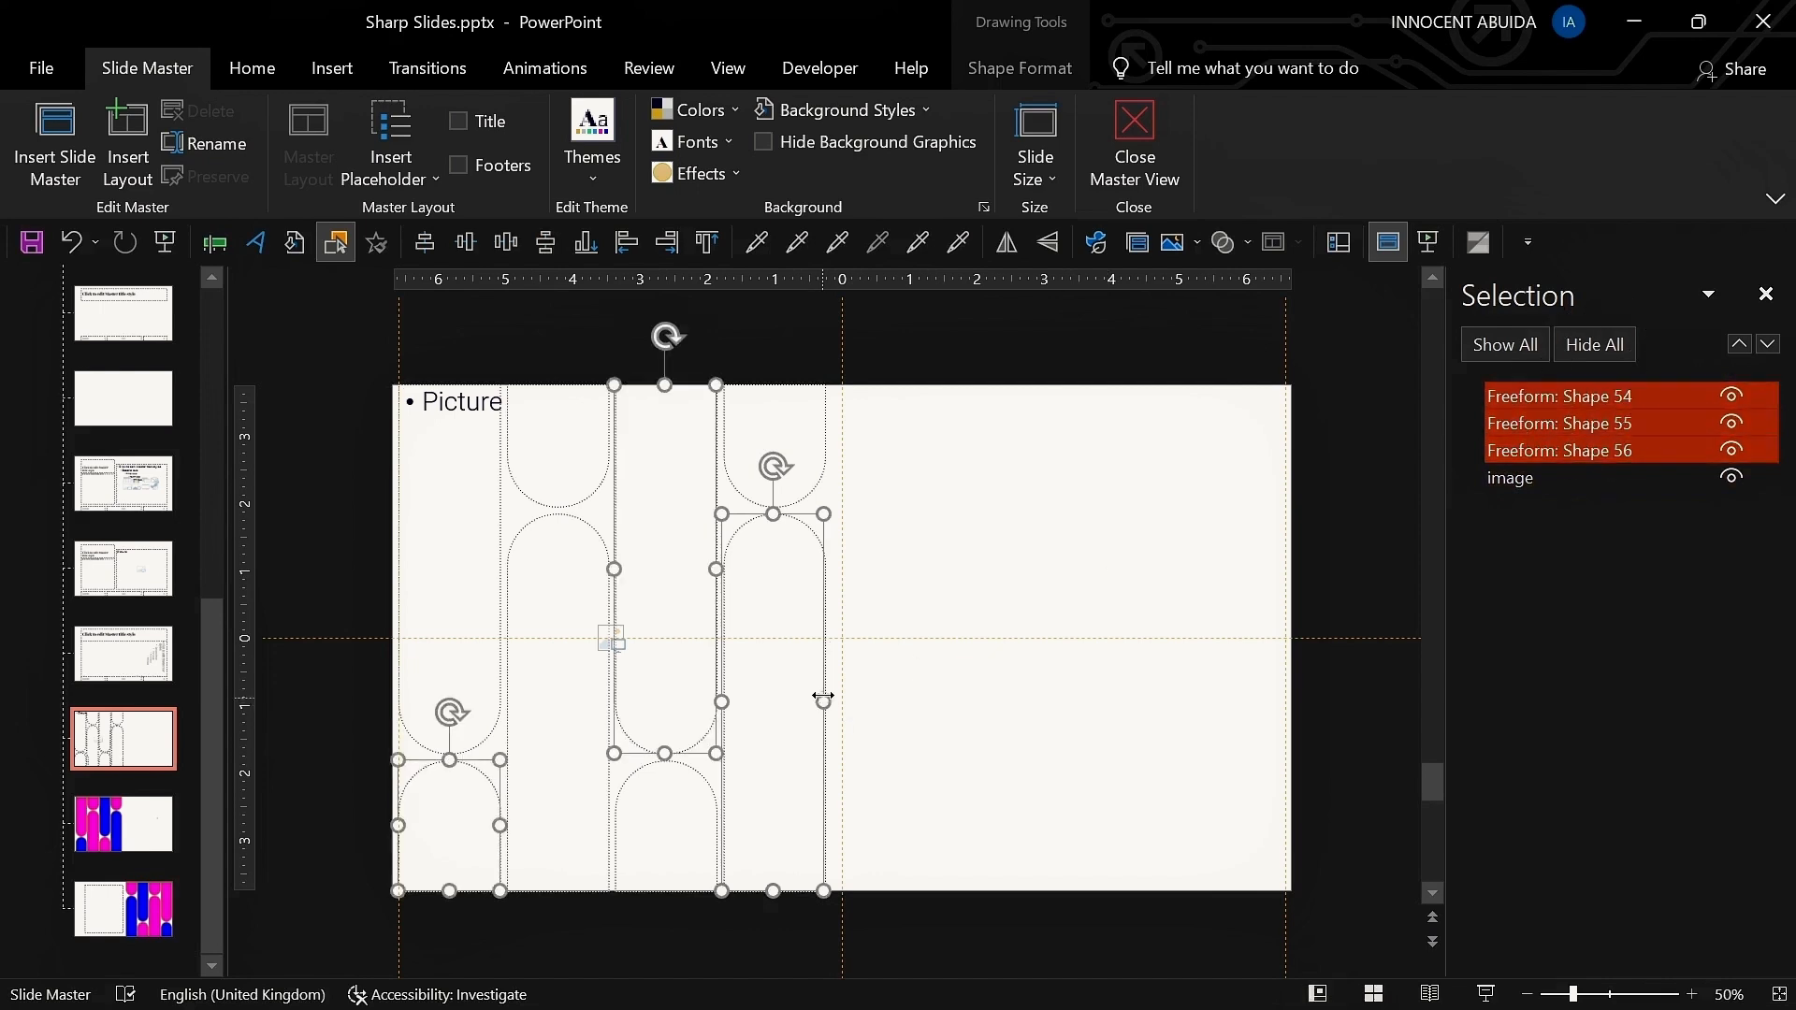
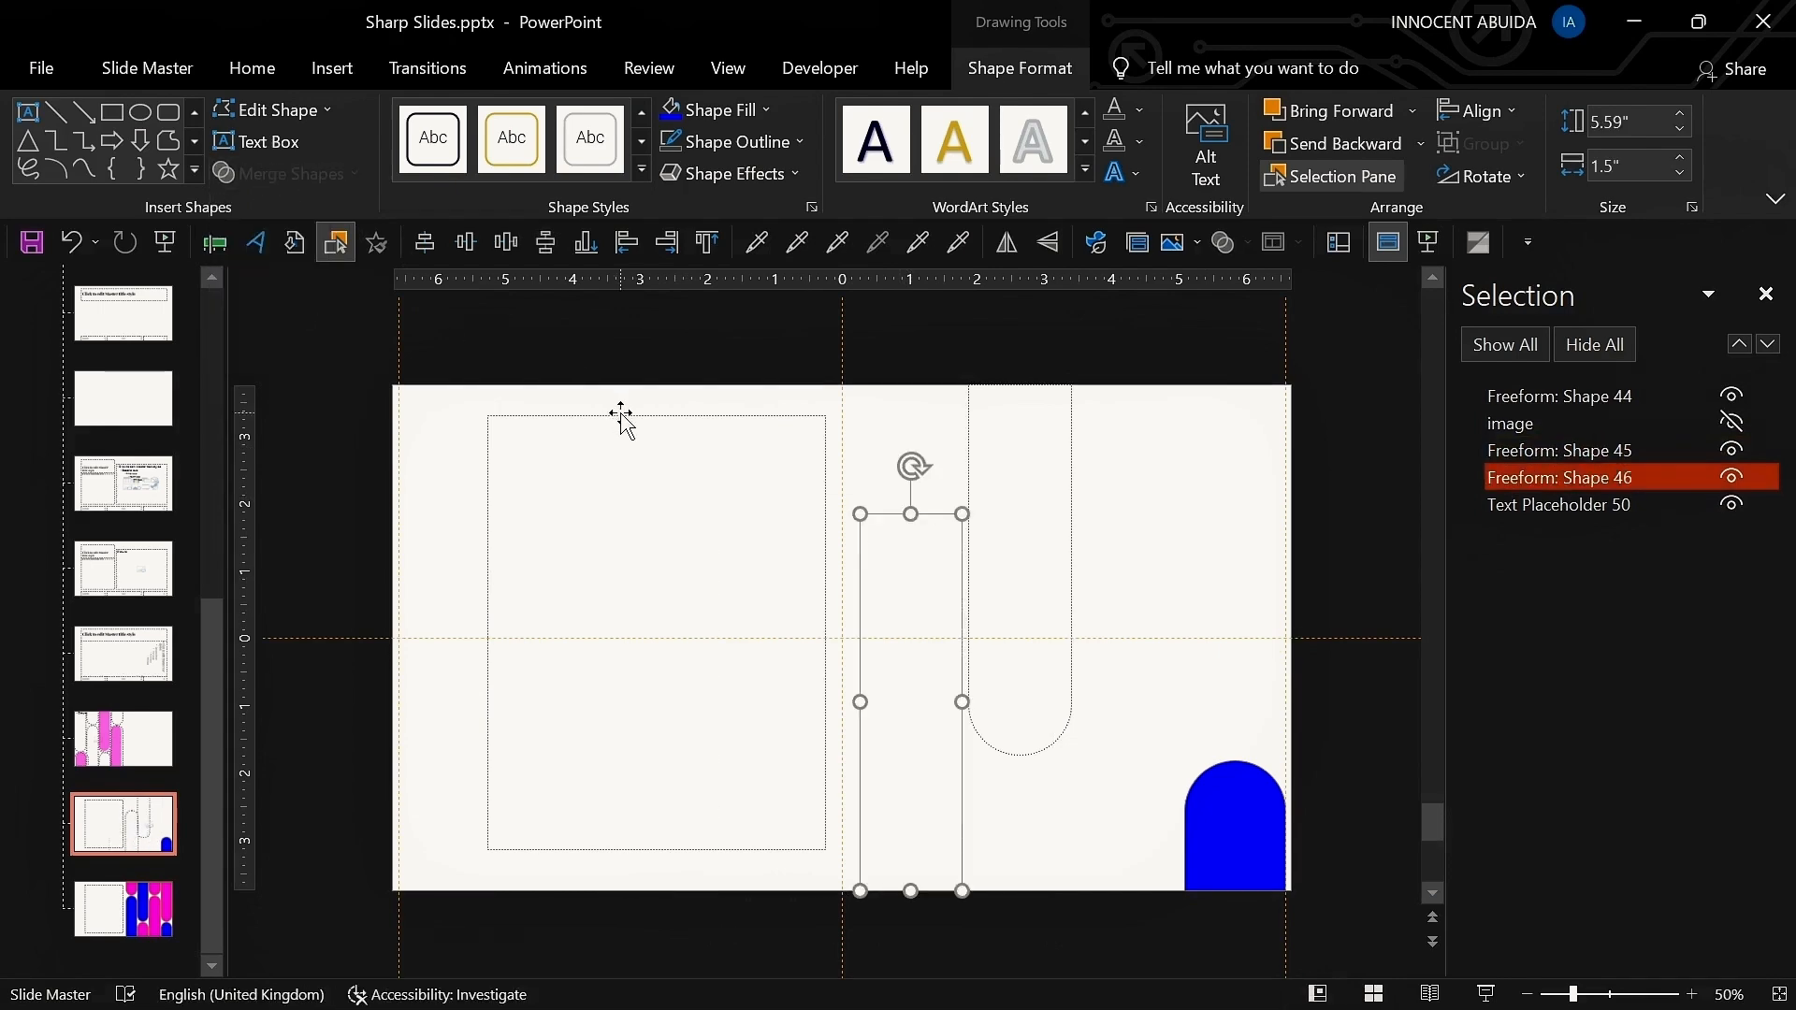
Step: On the mirrored layout, intersect the short blue piece in the last column with the remaining text placeholder
click(1235, 823)
shift+click(1029, 524)
click(285, 173)
click(287, 309)
click(1412, 375)
Step: Show all hidden objects on the mirrored layout and move the "image" placeholder to the back of the stacking order
click(1505, 344)
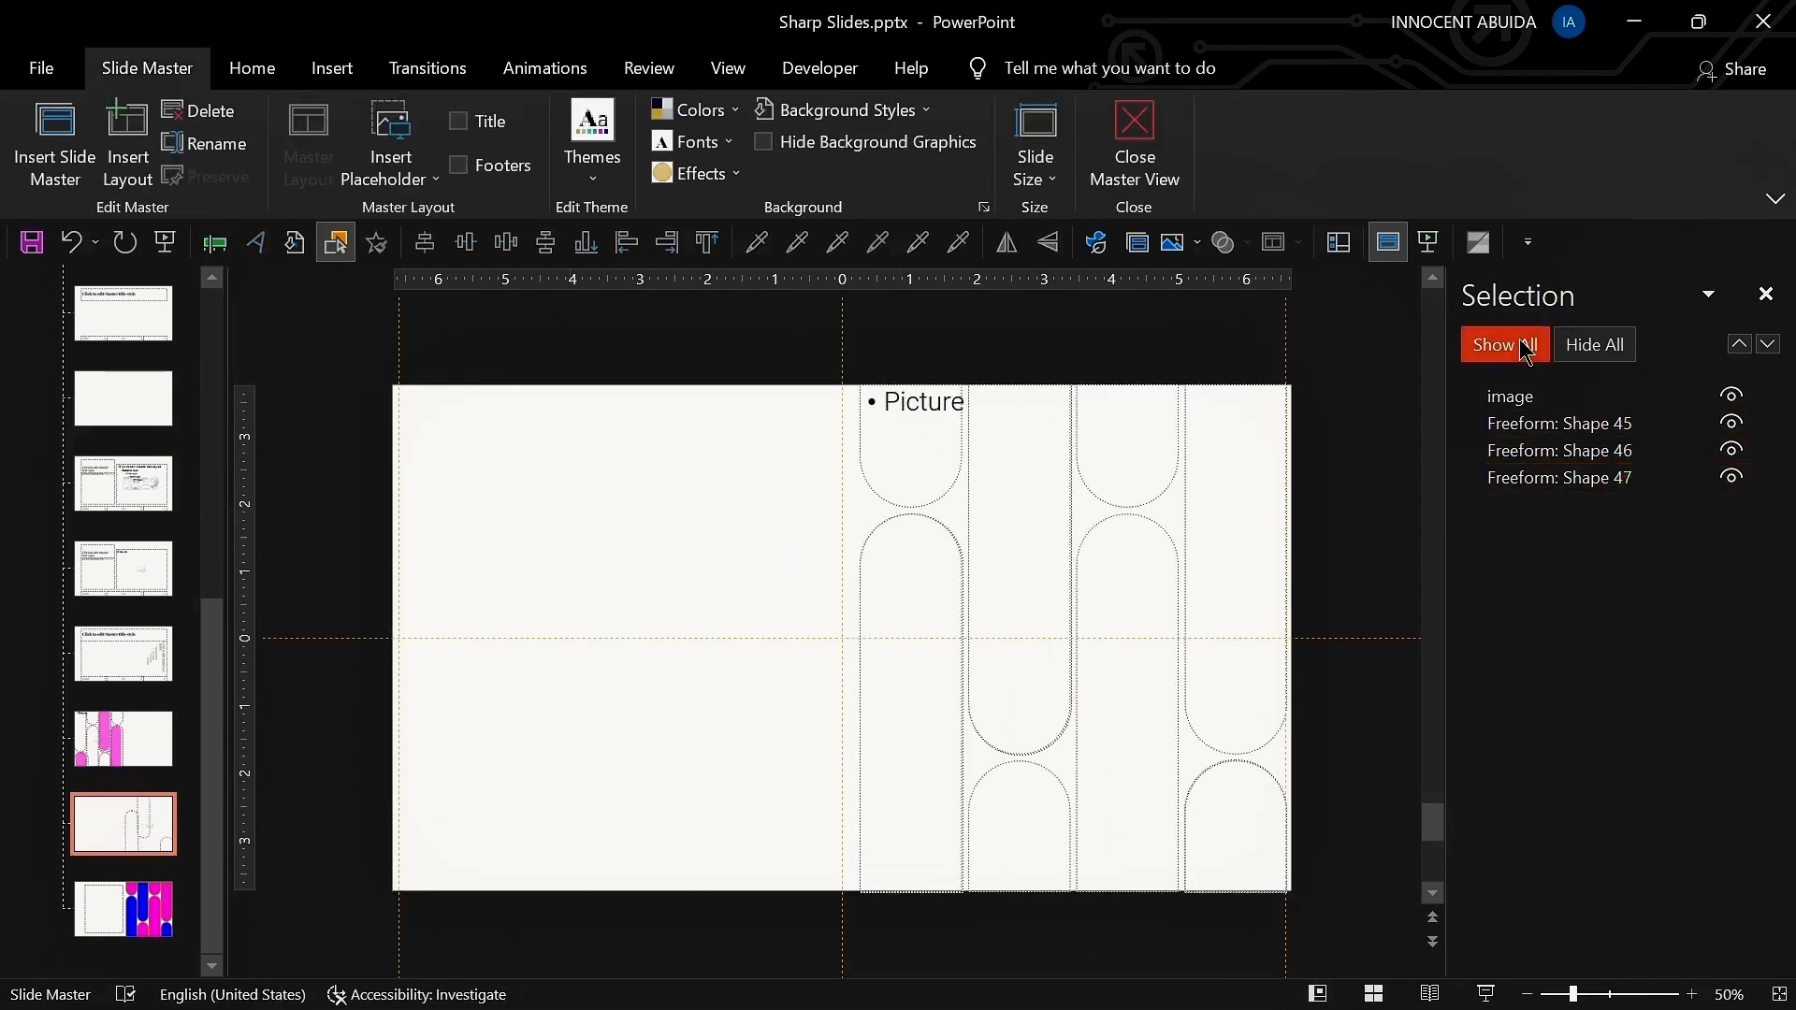
drag(1511, 395, 1571, 549)
click(757, 610)
Step: Give the three freeform text placeholders on the mirrored layout a solid fill with 40% transparency
click(1580, 396)
shift+click(1581, 451)
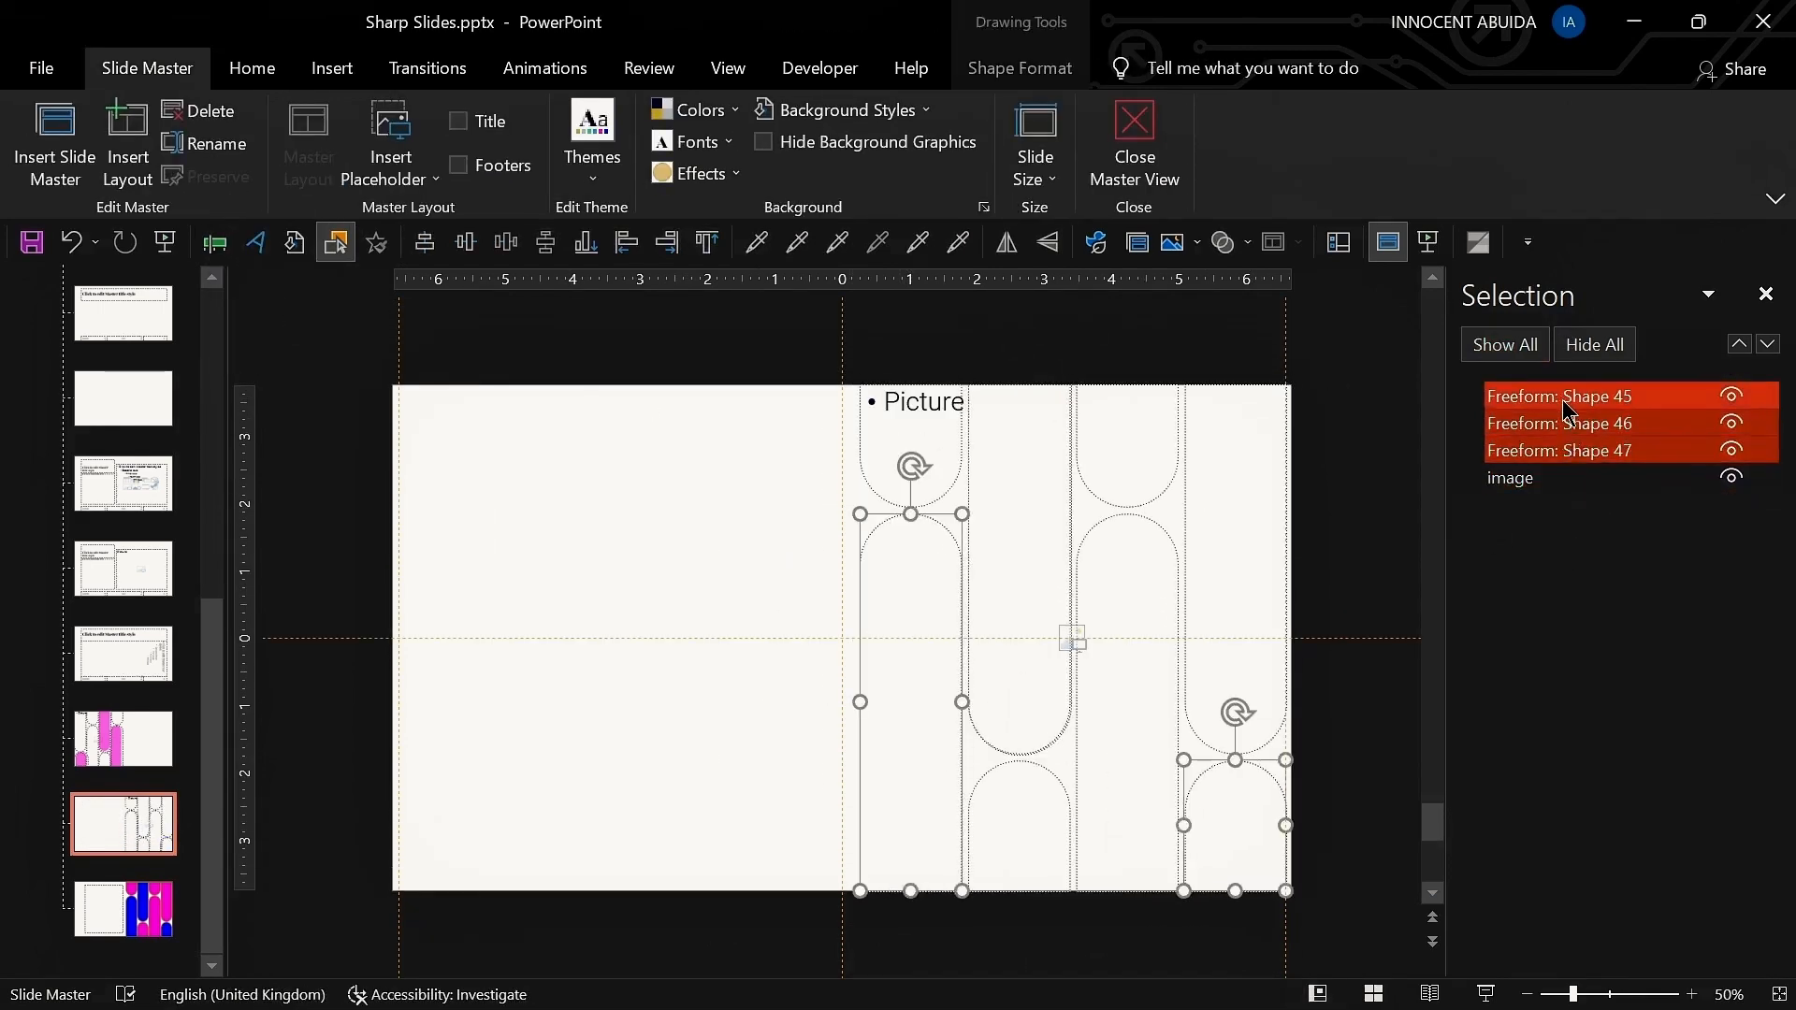
click(998, 574)
right_click(998, 573)
click(1082, 521)
click(1160, 451)
shift+click(1216, 433)
ctrl+click(1159, 396)
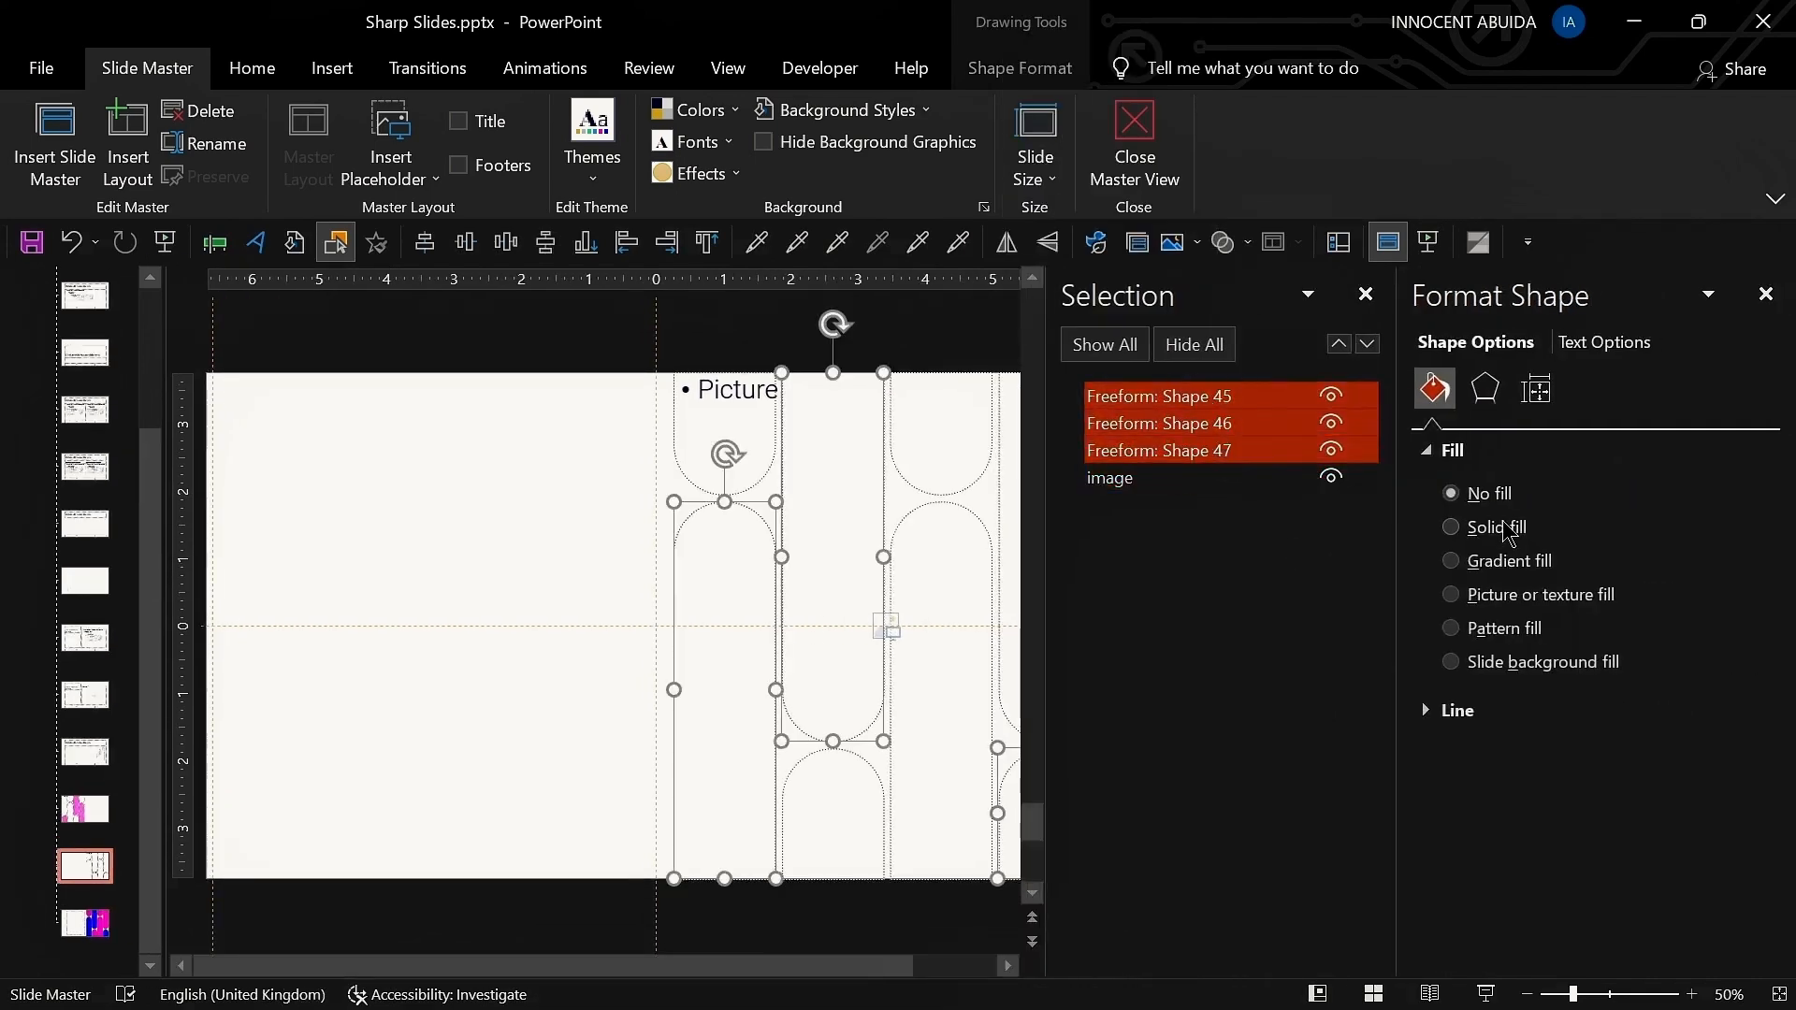
click(1450, 526)
click(1662, 754)
text(40)
click(1765, 295)
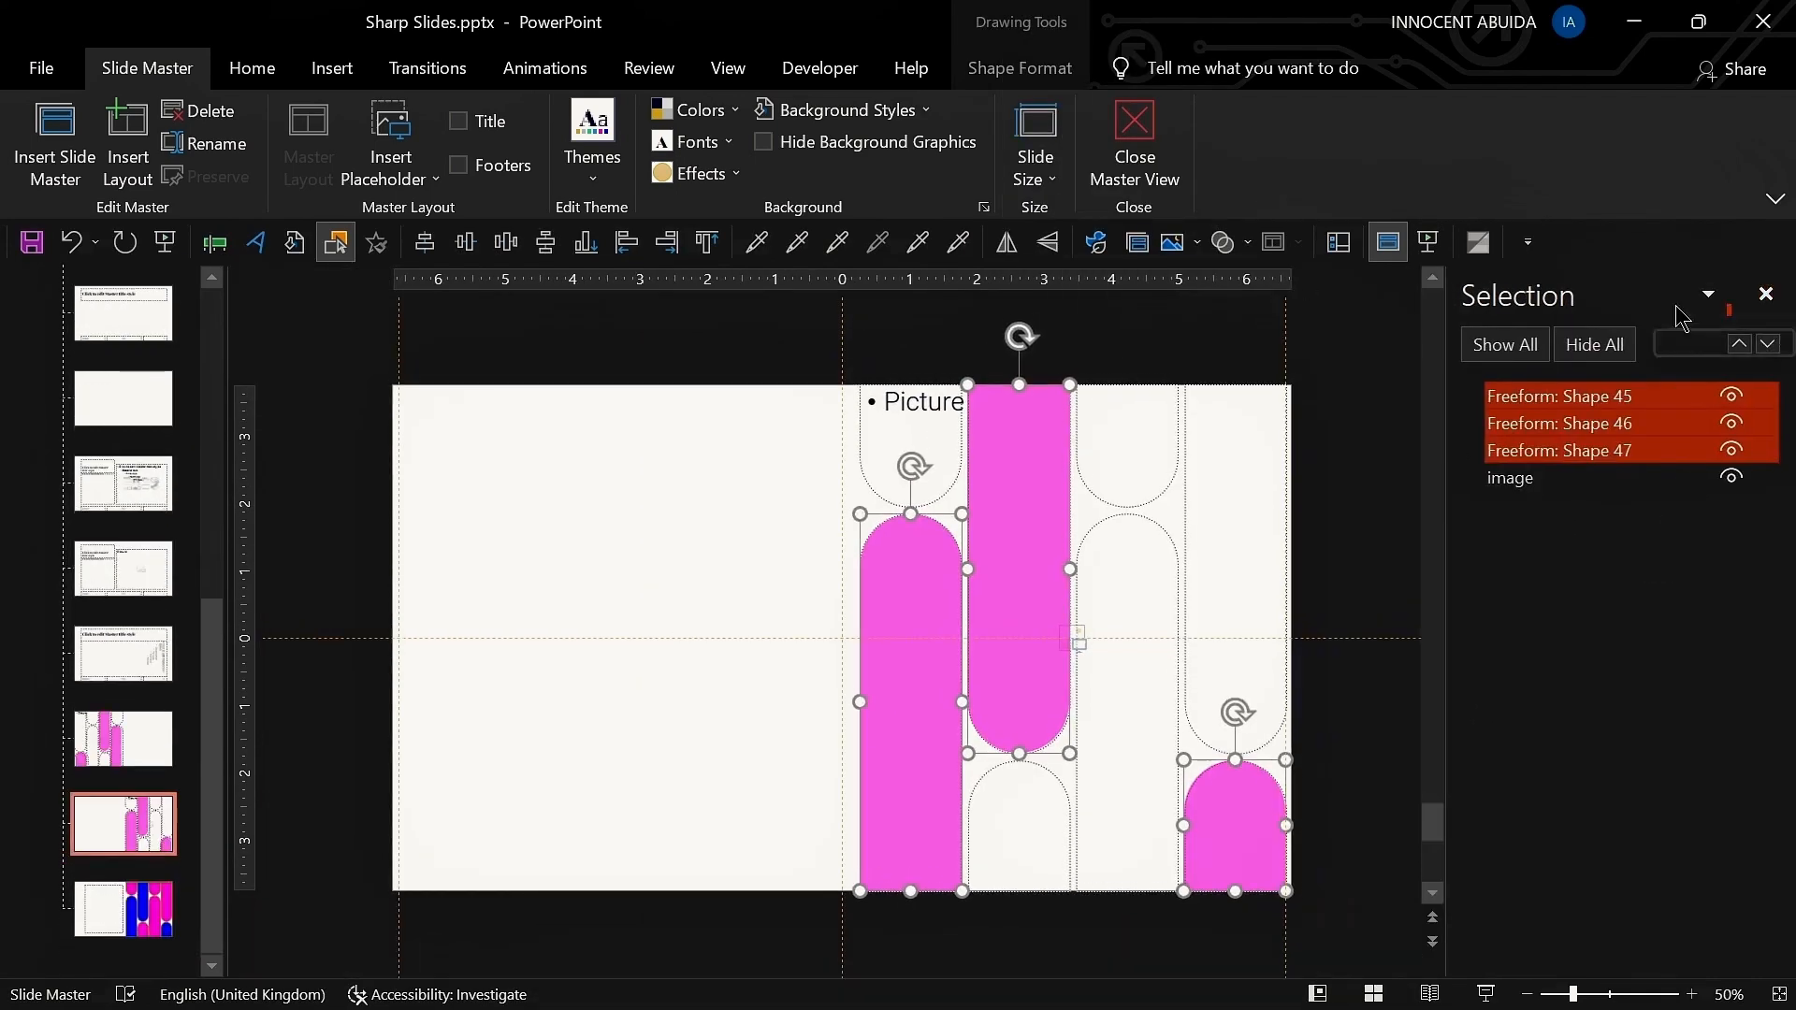
click(1350, 372)
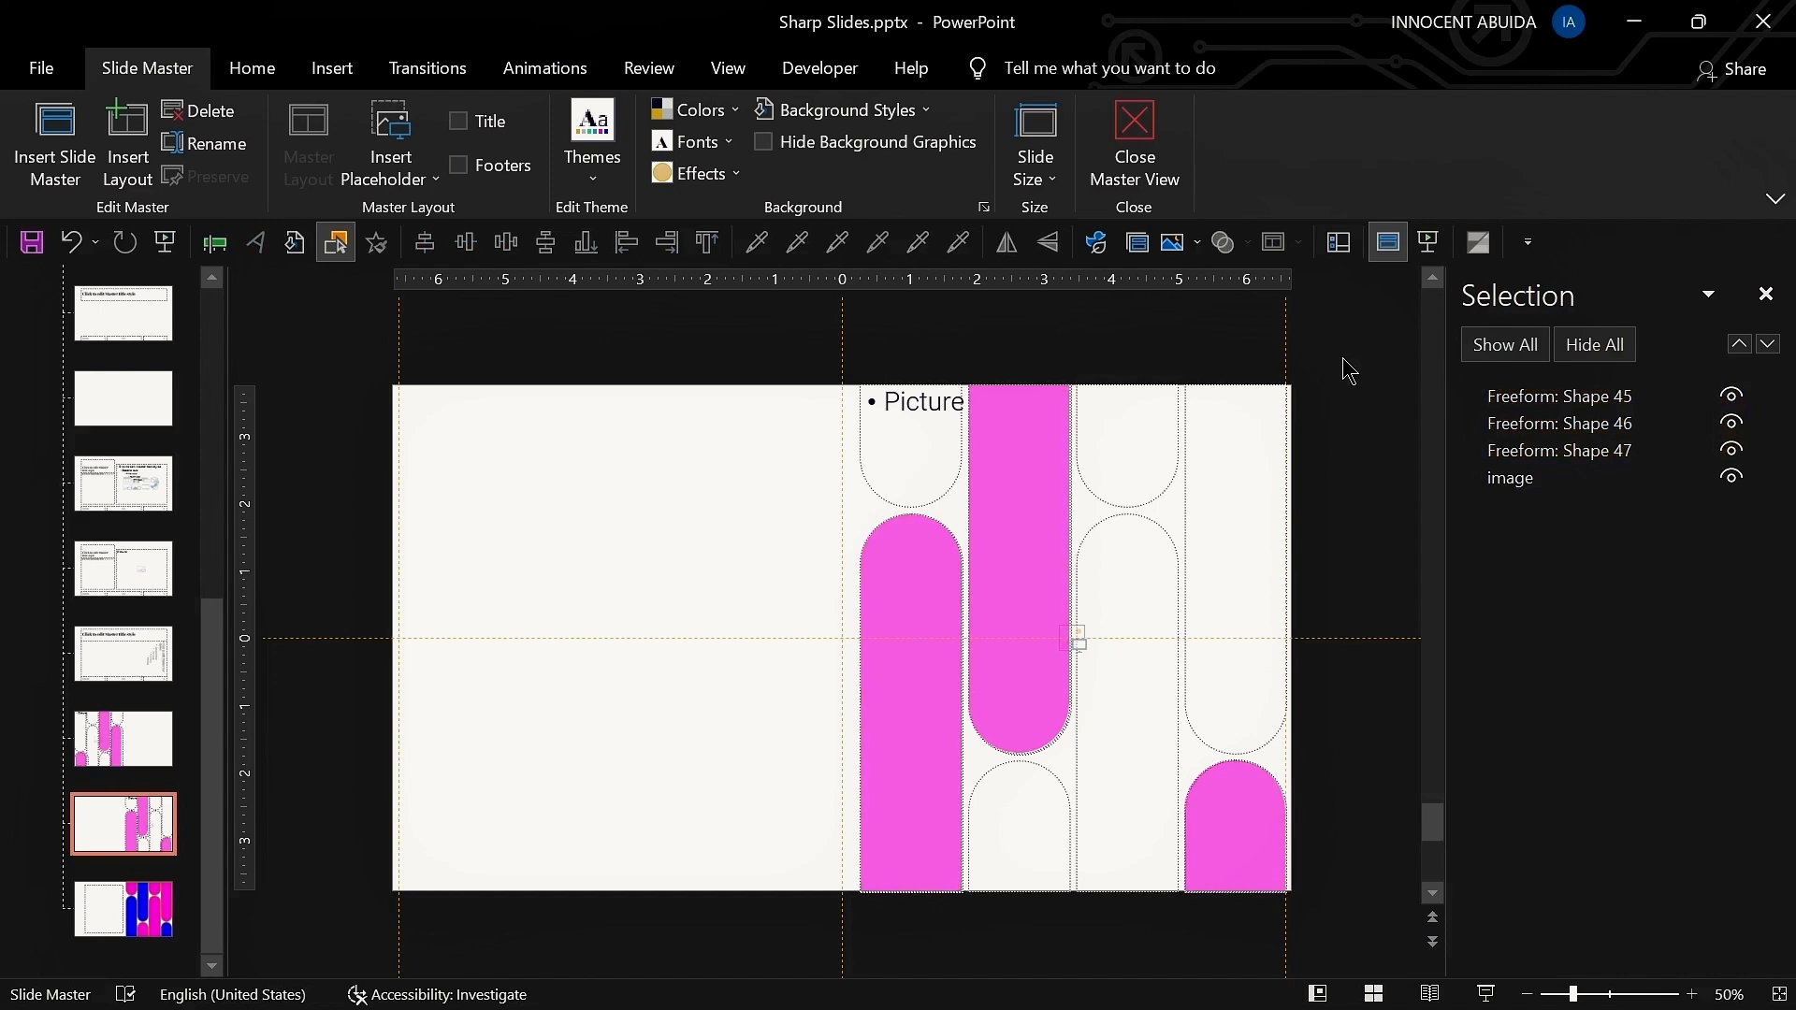
Step: Delete the leftover layout with the solid blue and magenta pattern and open the layout with the pattern on its left half
click(153, 898)
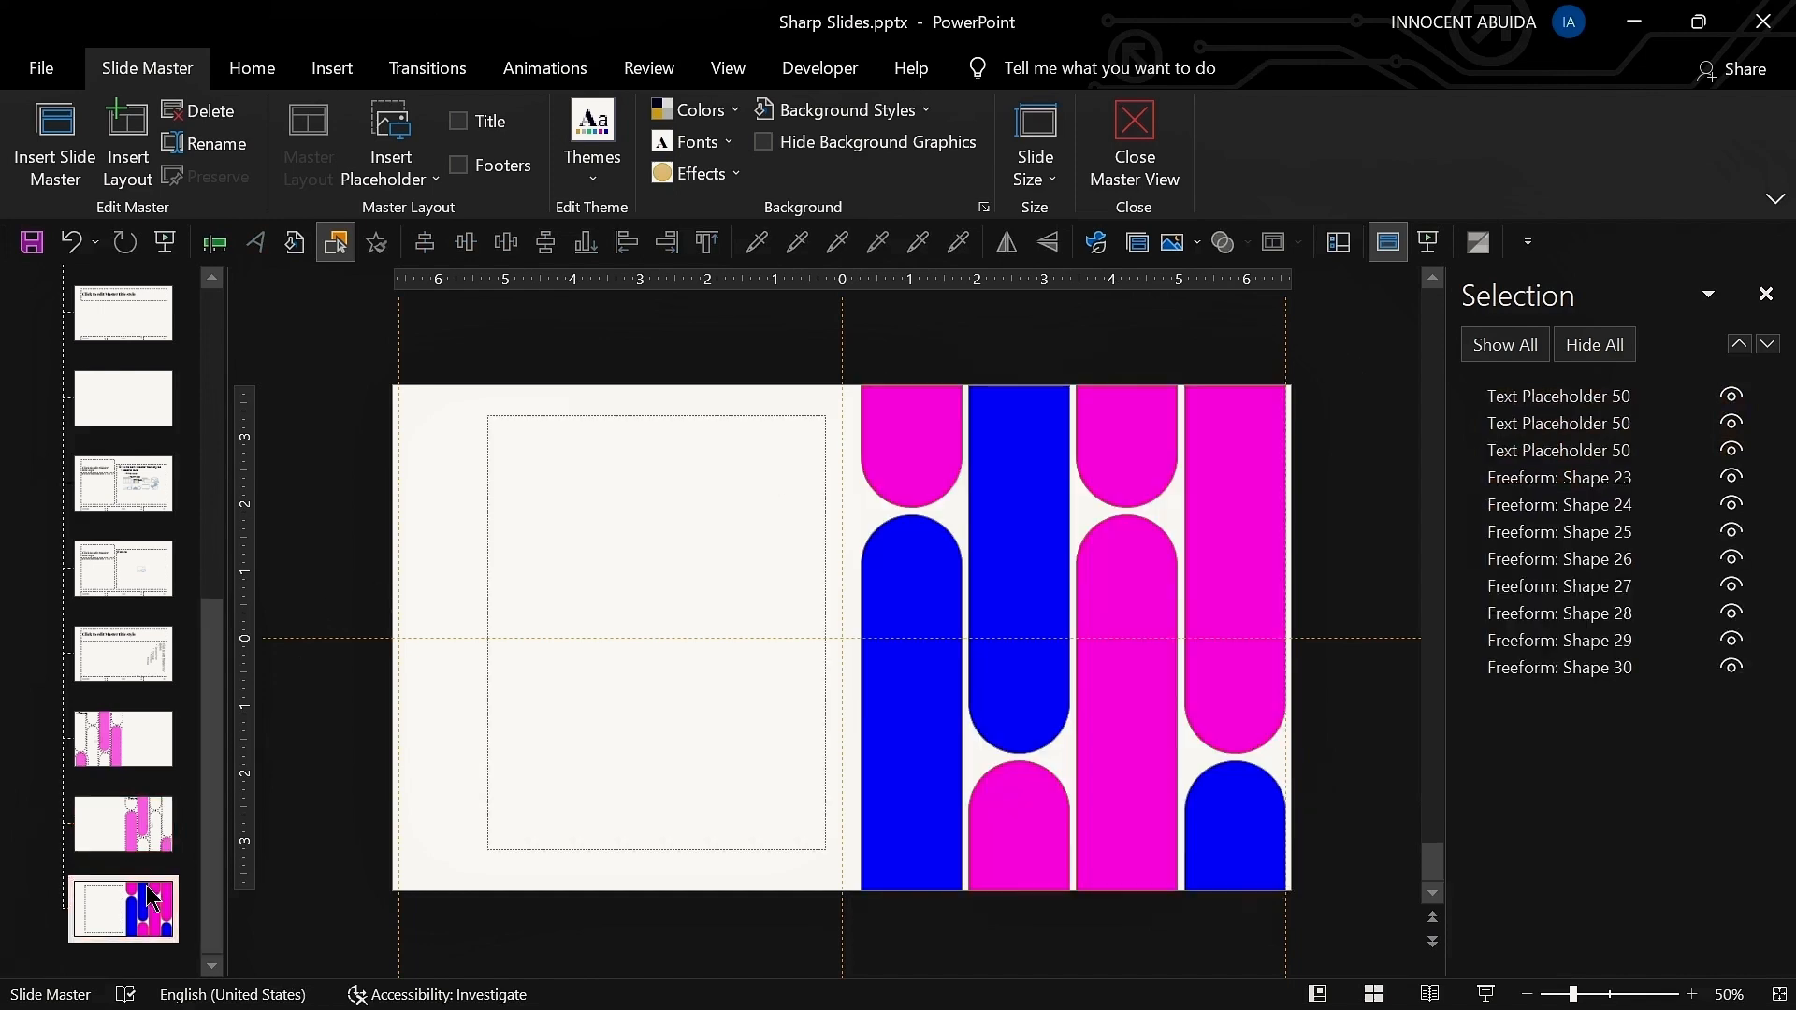
key(Delete)
click(144, 829)
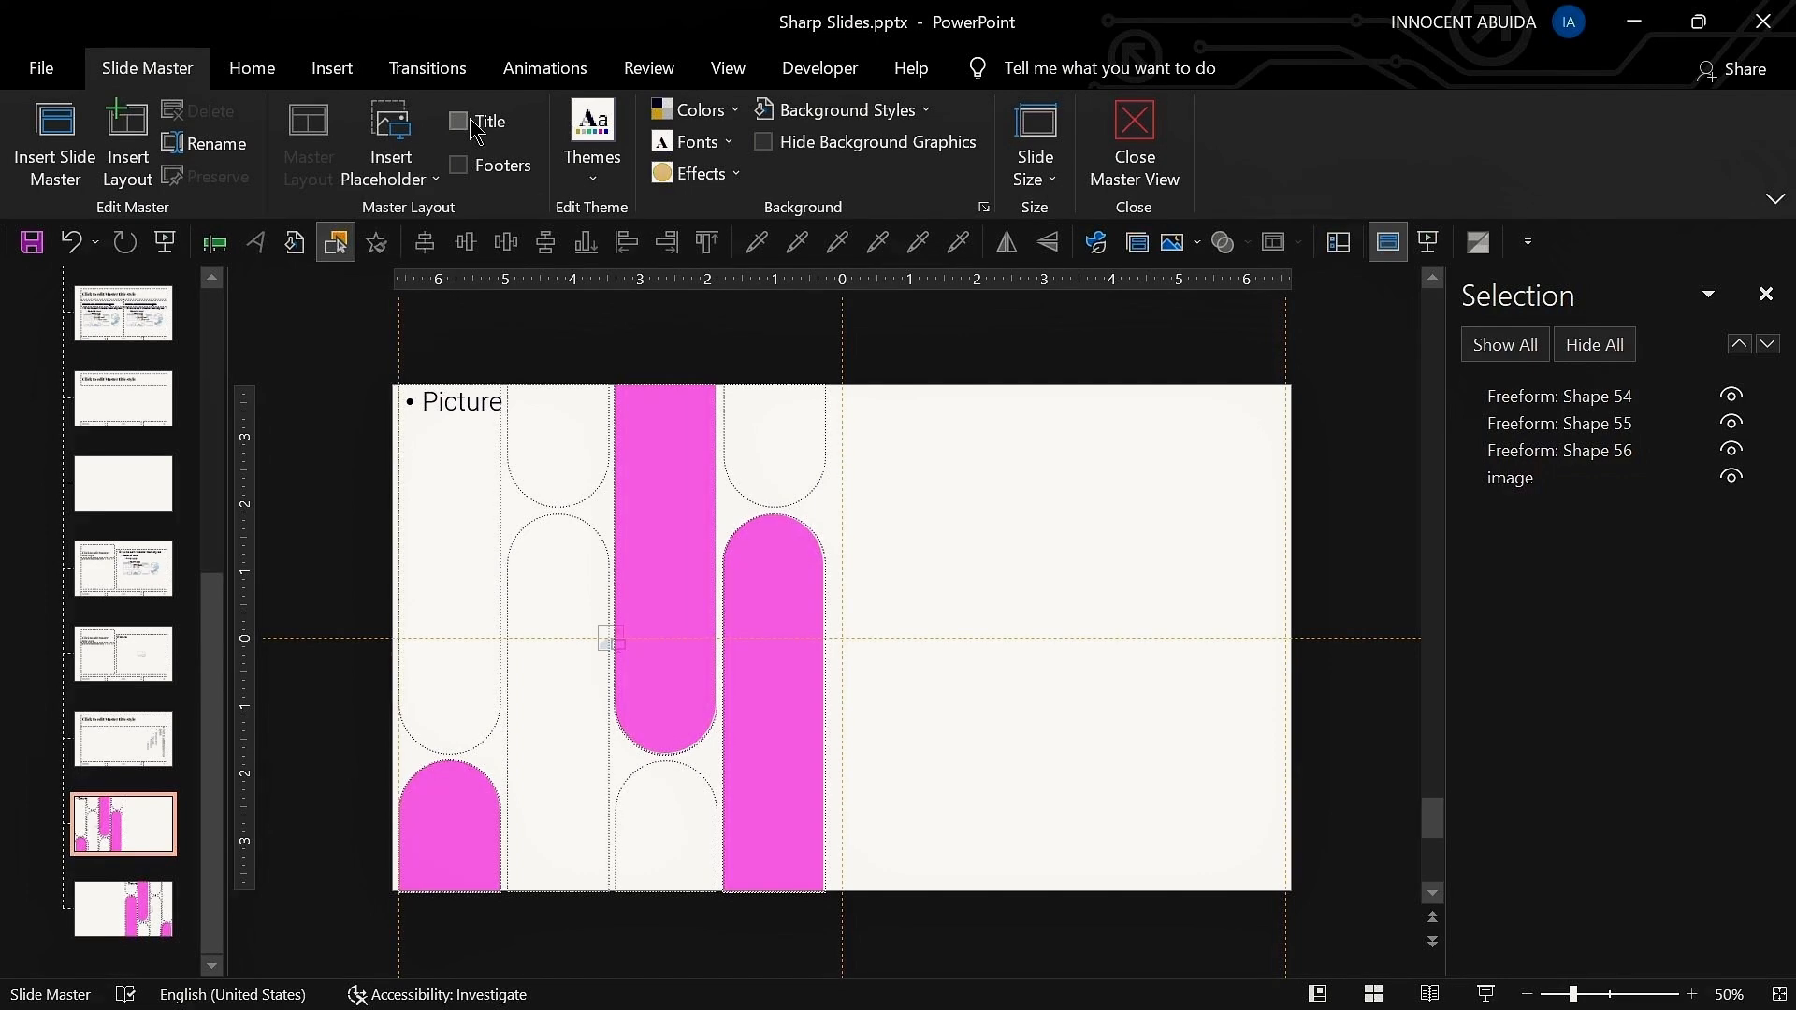
Step: Add a title placeholder to the layout, fit it between the centre and right guides, and nudge it down
click(458, 122)
click(963, 460)
drag(455, 462, 841, 462)
drag(1230, 462, 1286, 465)
key(Down)
key(Down)
key(Down)
key(Down)
key(Down)
key(Down)
key(Down)
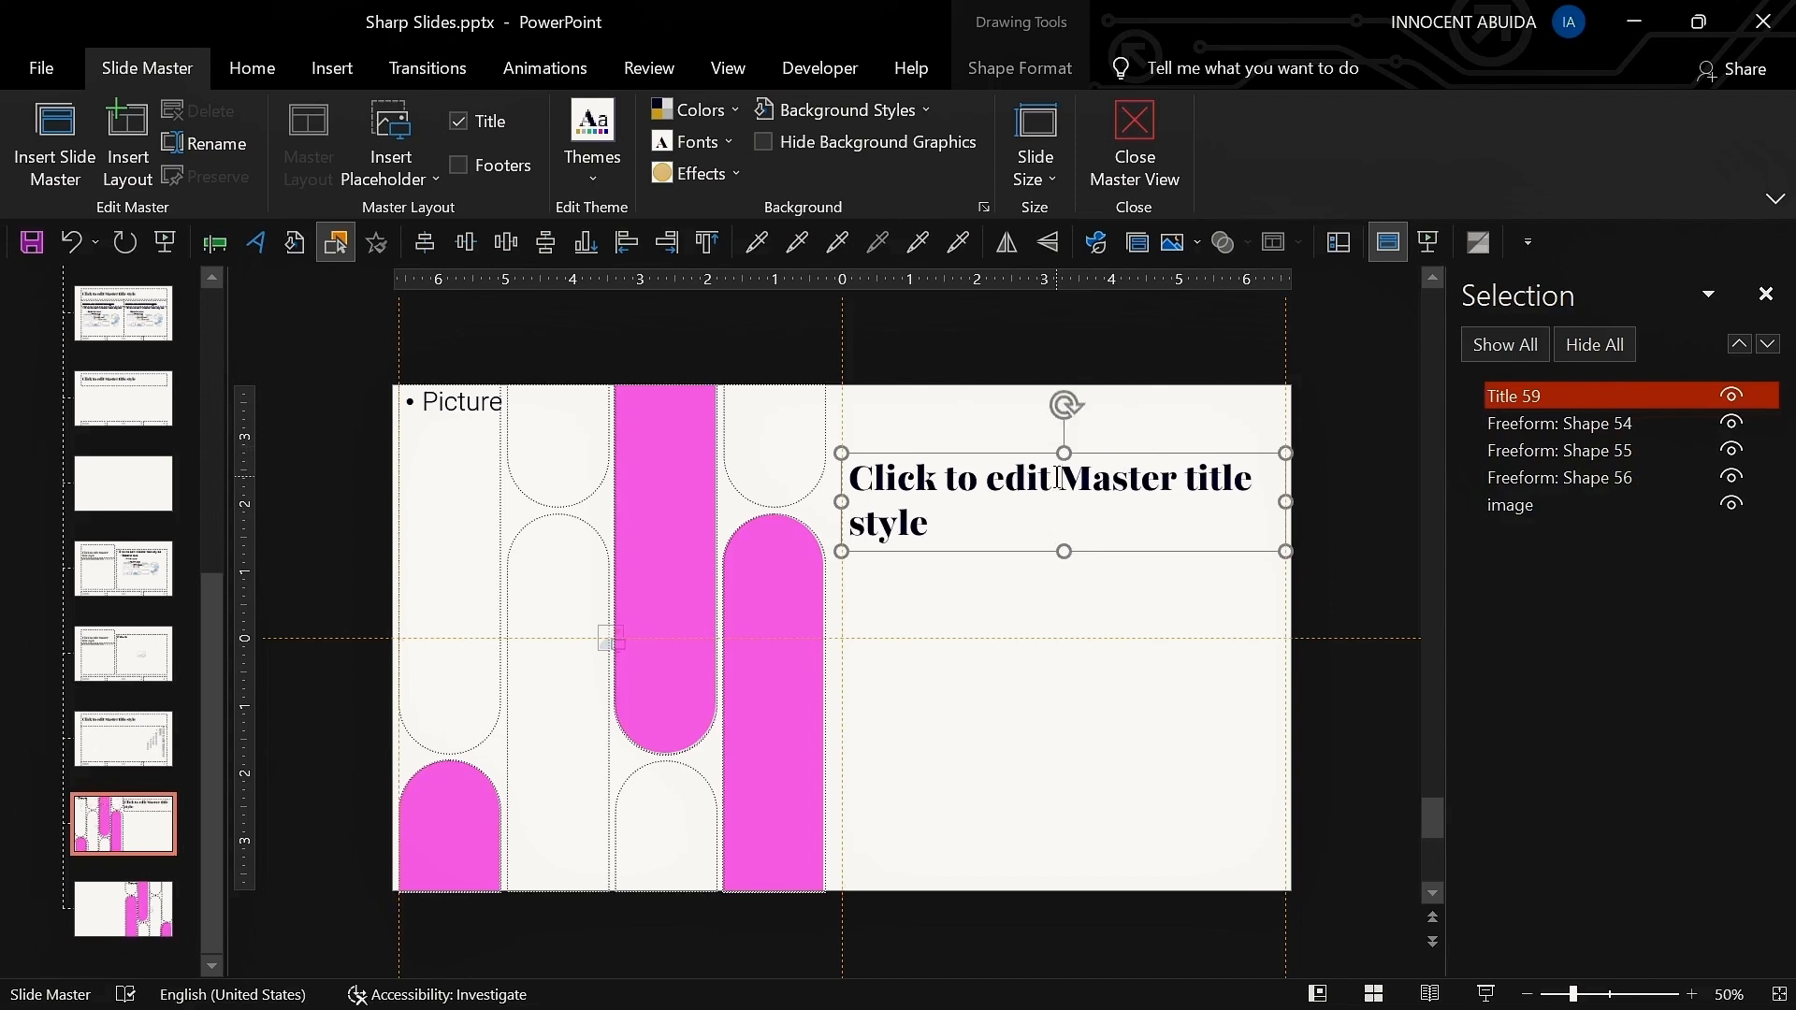
Step: Centre the "Picture" prompt horizontally and vertically in the image placeholder of the left-pattern layout
click(416, 397)
click(251, 68)
click(748, 163)
click(936, 141)
click(972, 281)
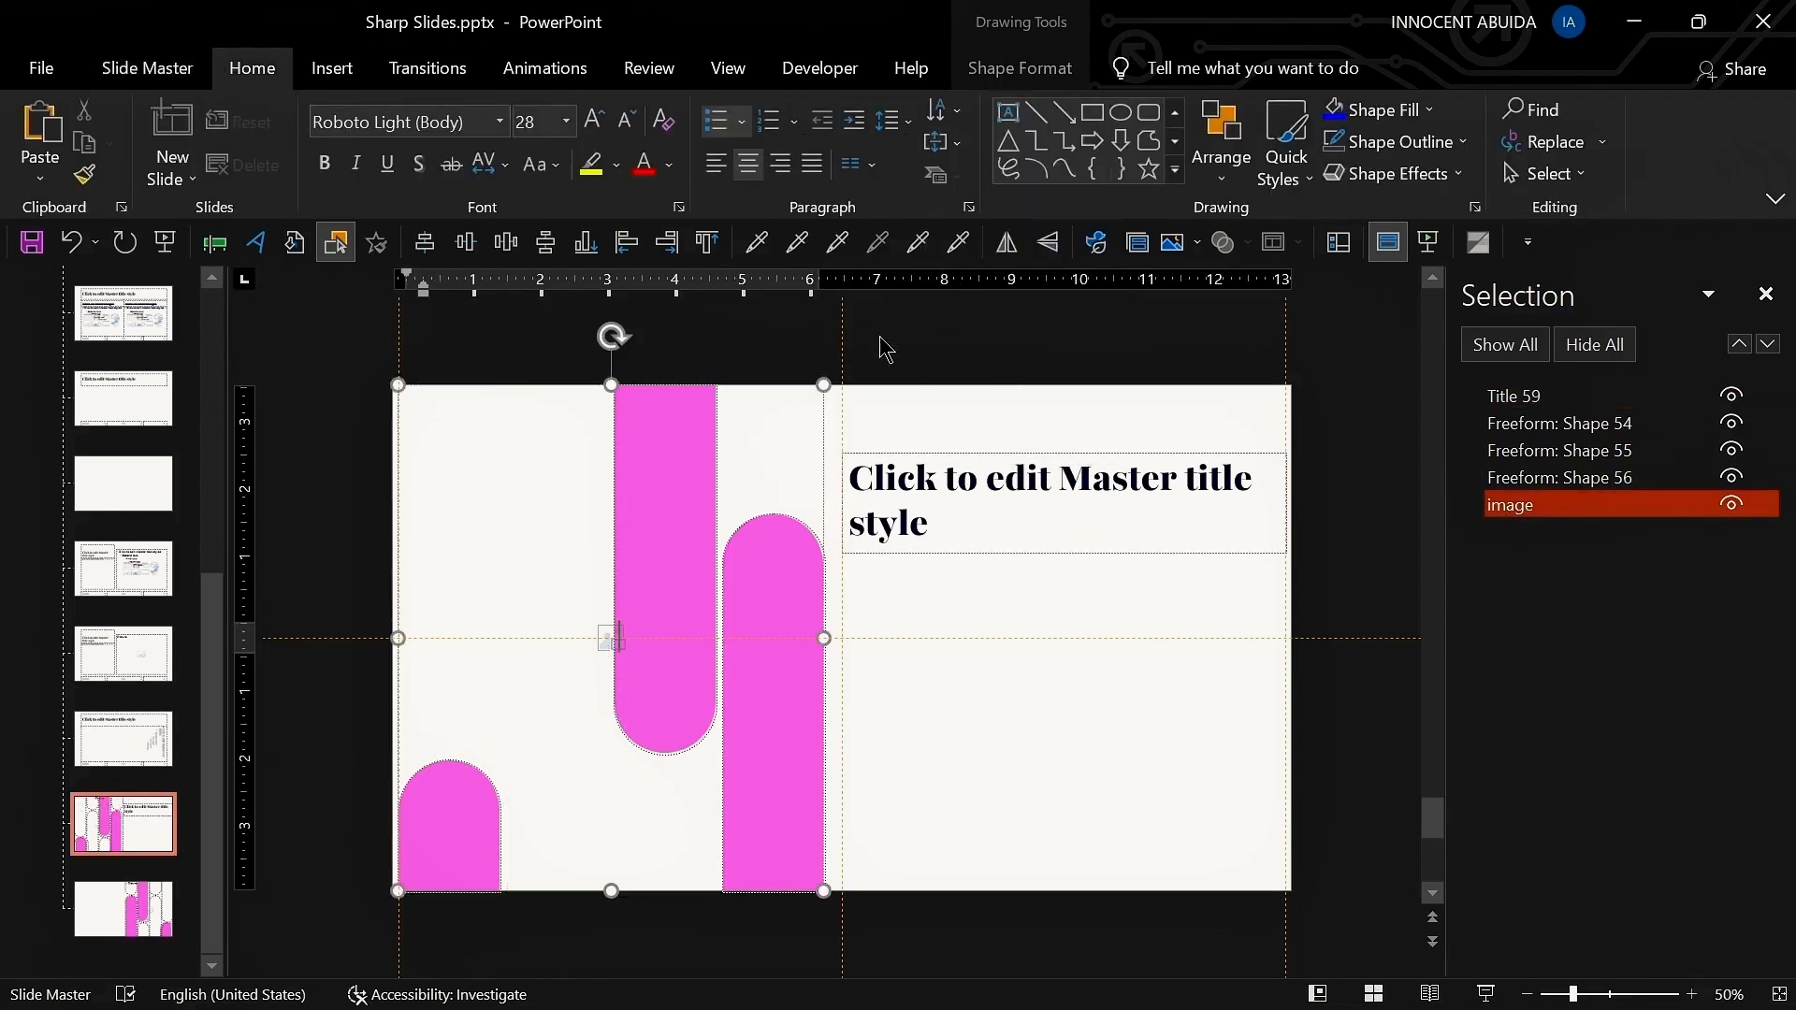
Step: Centre the image placeholder's prompt text horizontally and vertically on the mirrored layout as well
click(118, 832)
click(124, 909)
click(879, 398)
click(748, 164)
click(936, 142)
click(972, 281)
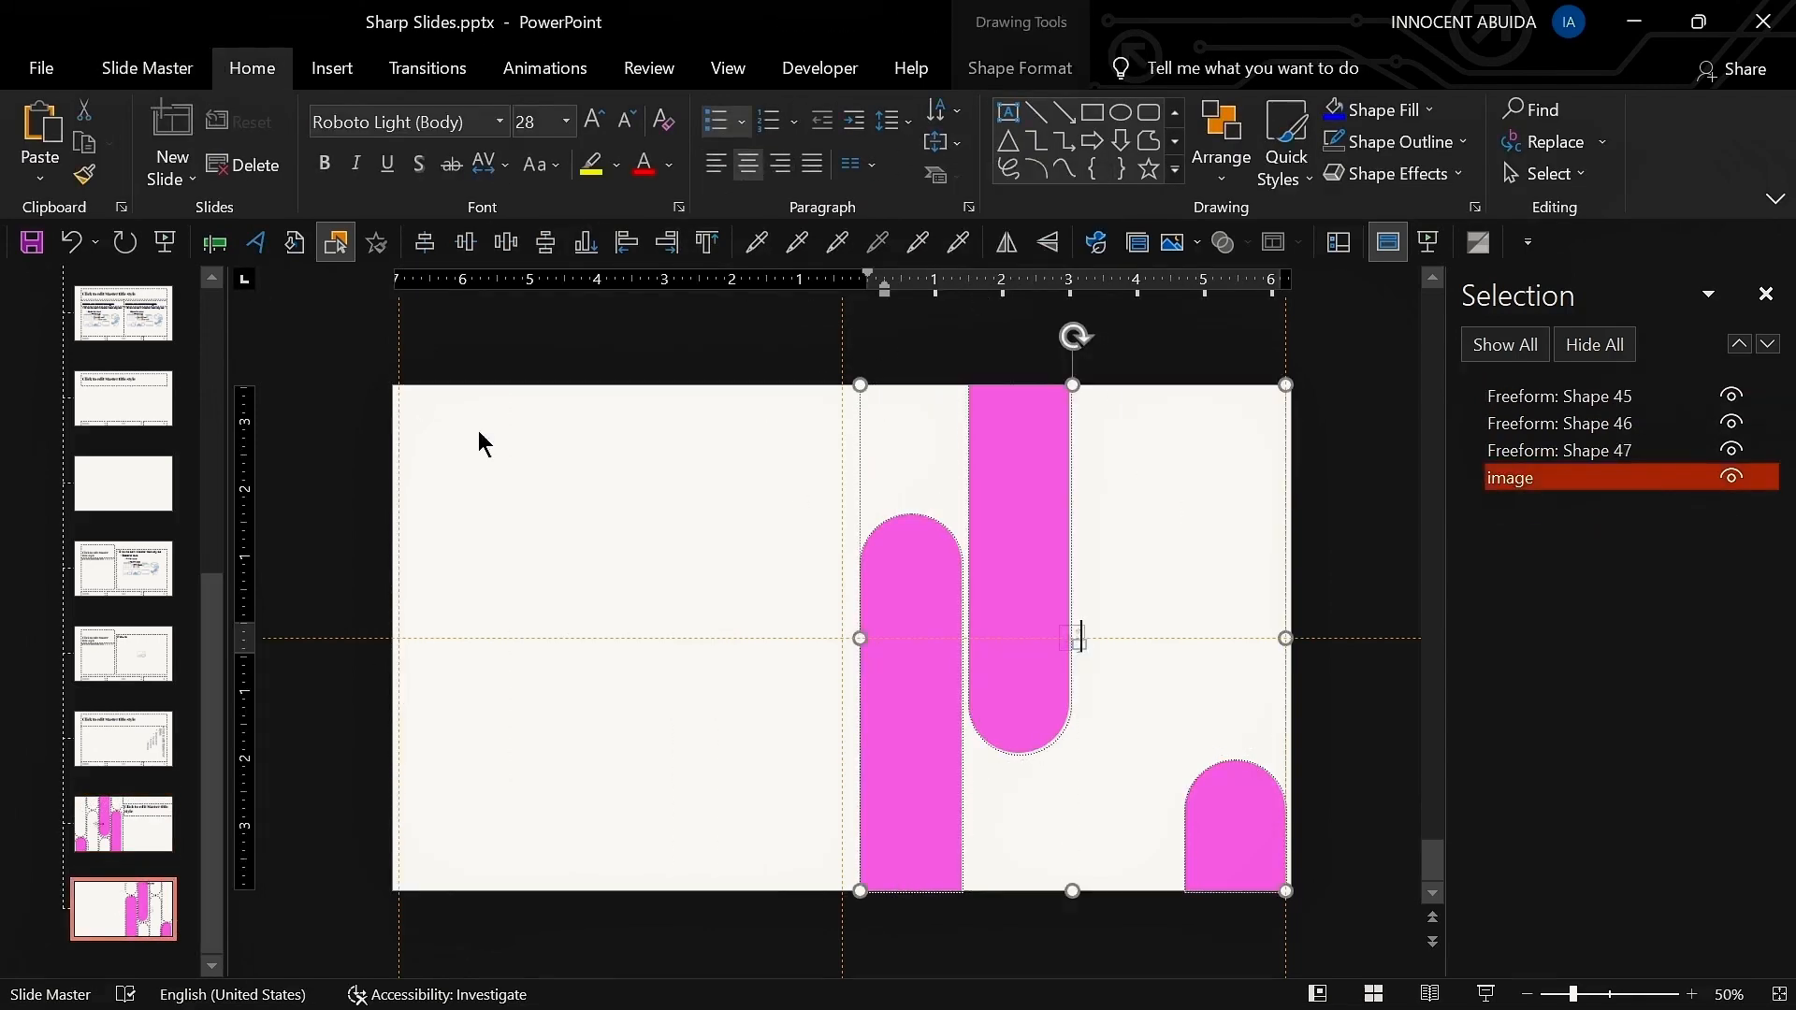
Step: On the left-pattern layout, set the title placeholder's font size to 40 and slightly reduce its height from the upper edge
click(477, 440)
click(935, 523)
drag(935, 524, 849, 477)
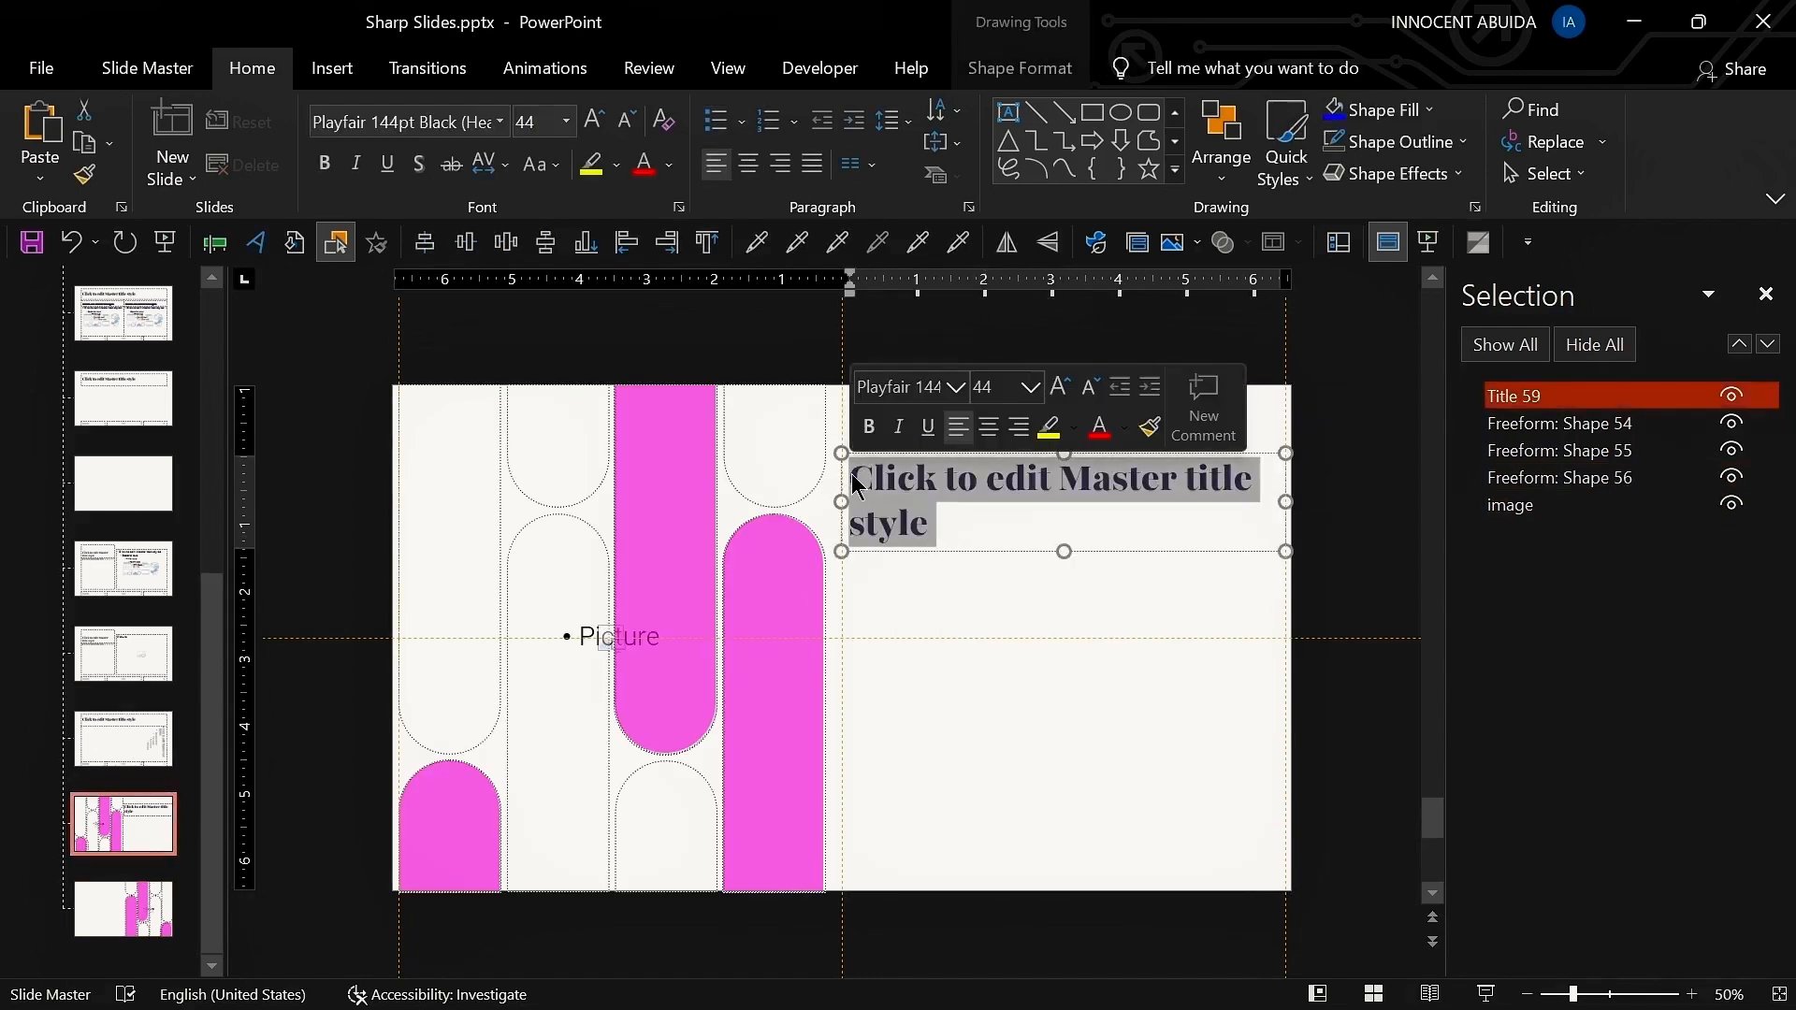
click(541, 125)
text(40)
key(Return)
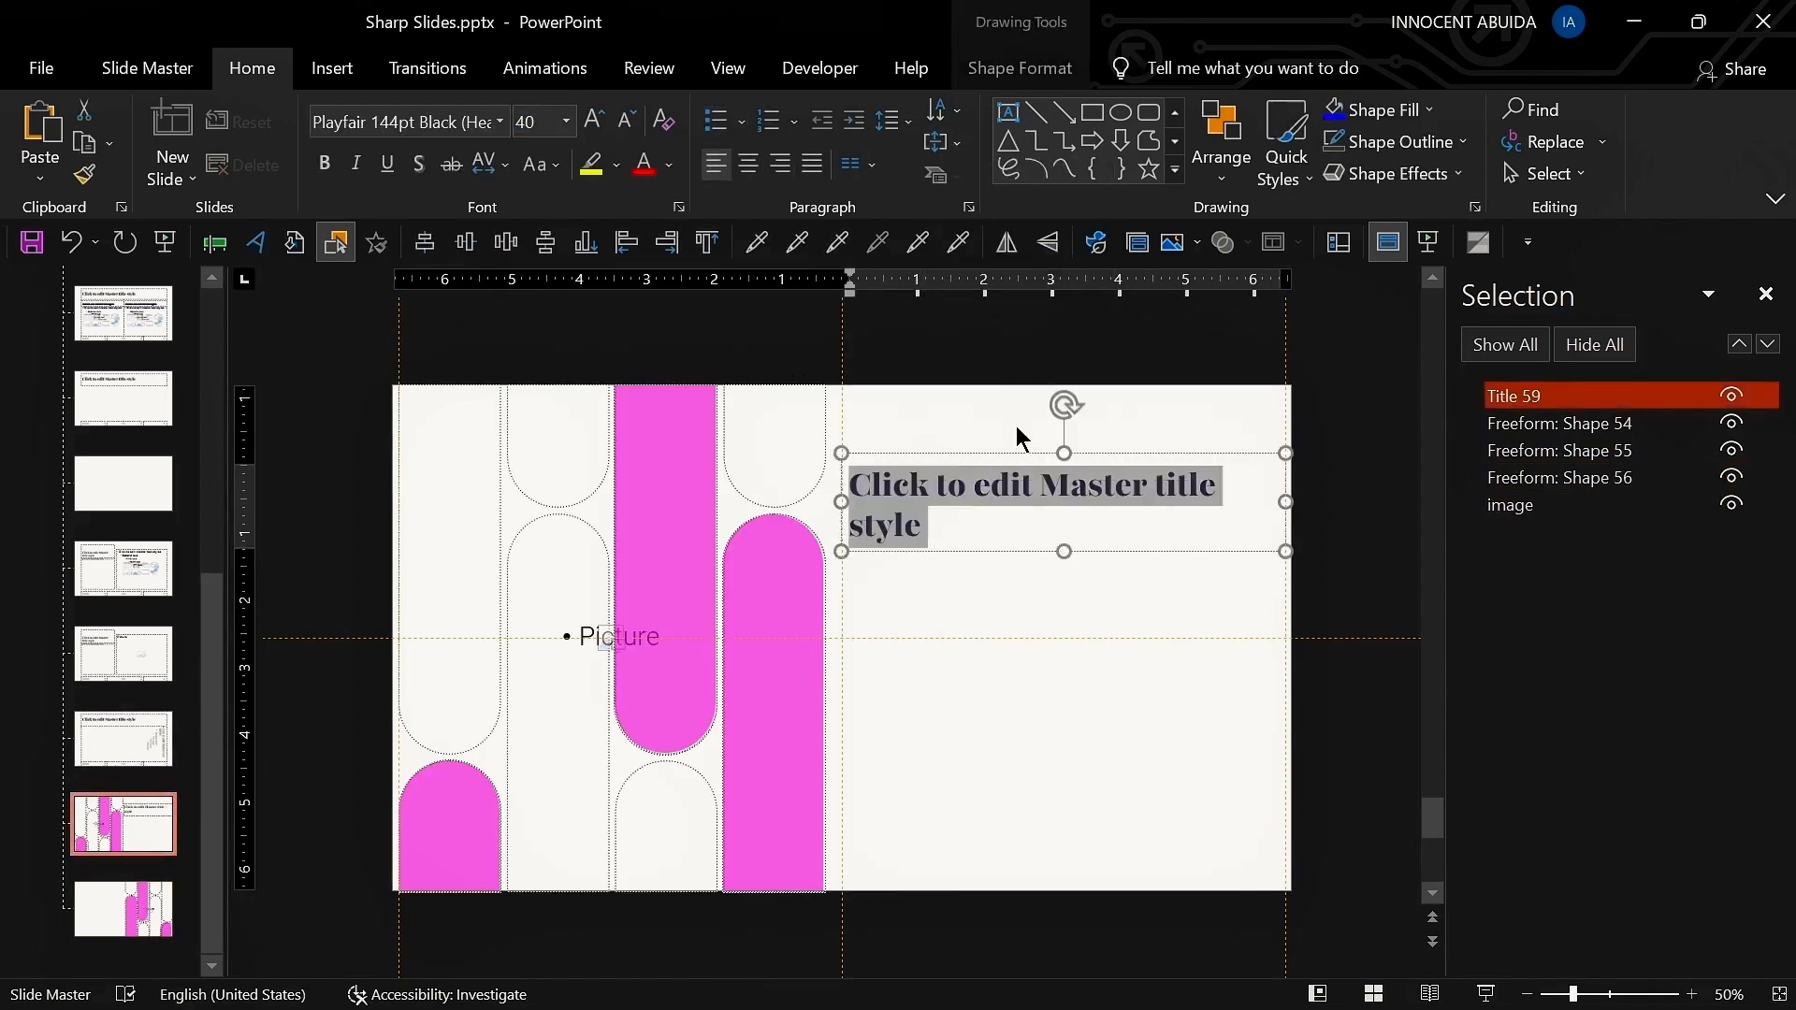
click(1089, 505)
Step: Insert a text placeholder about 0.4" high and 6.58" wide just above the title, with the prompt "Your text here"
click(178, 67)
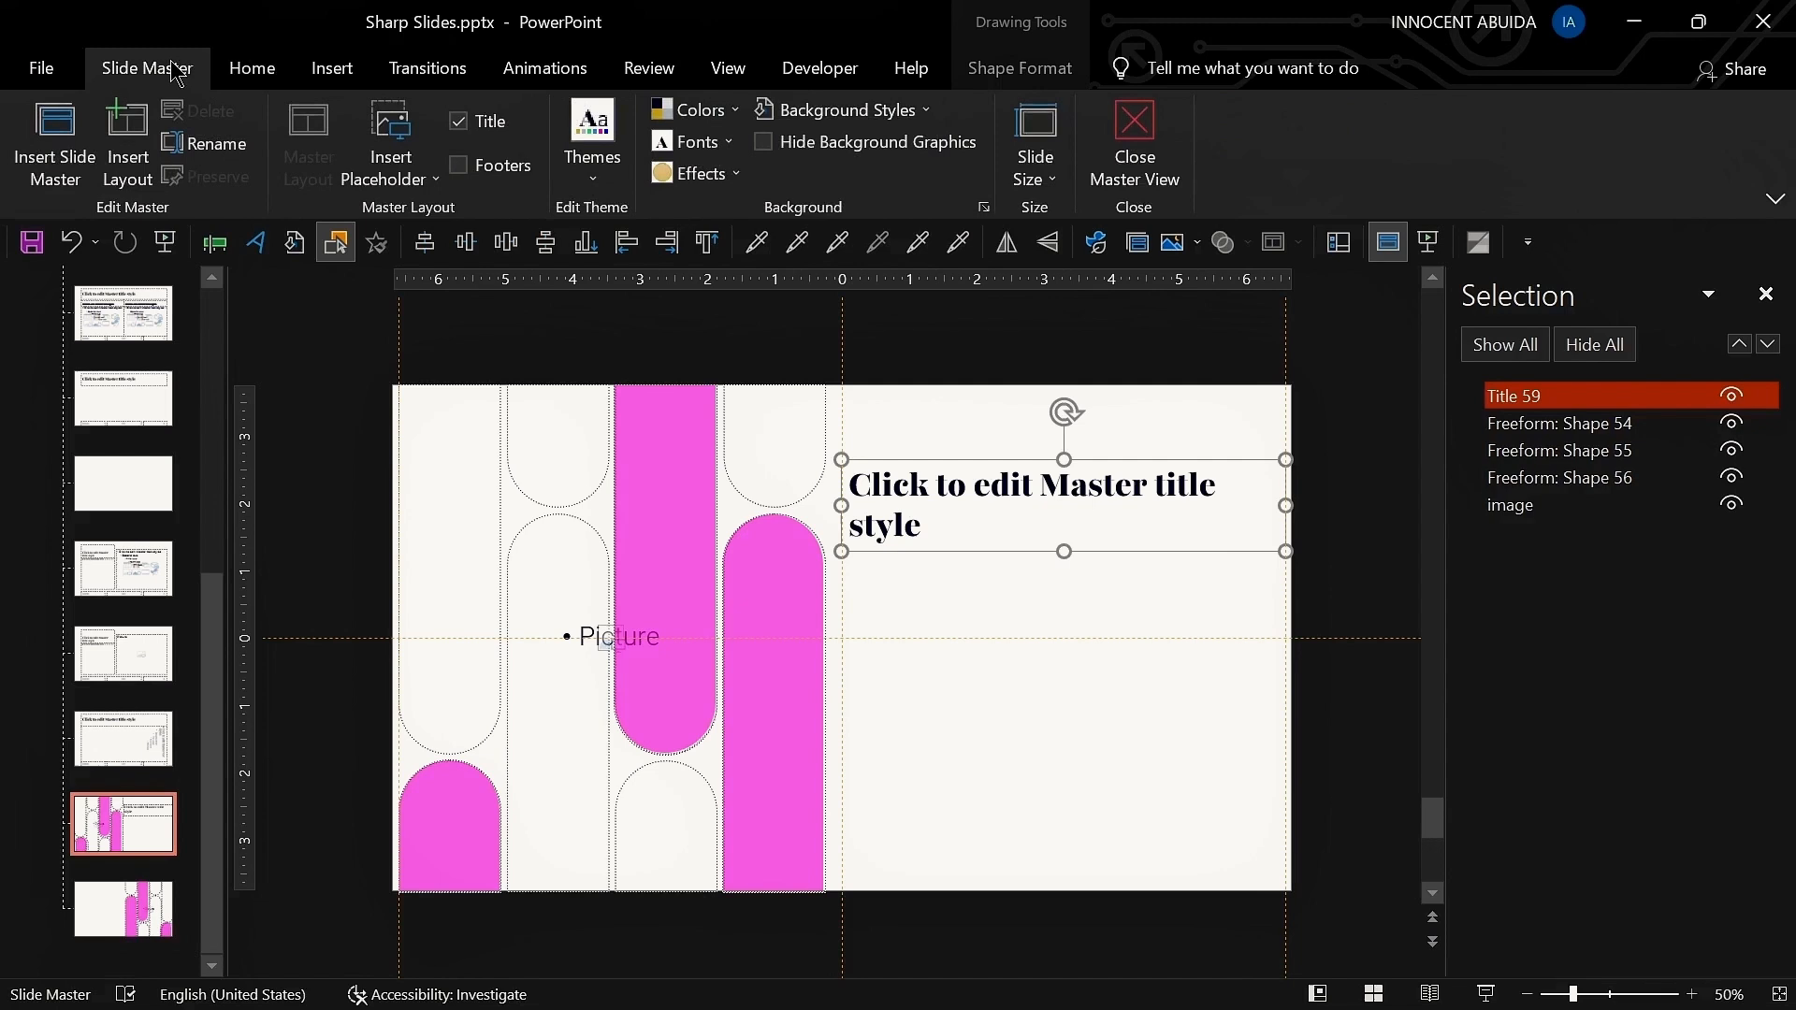
click(391, 166)
click(420, 289)
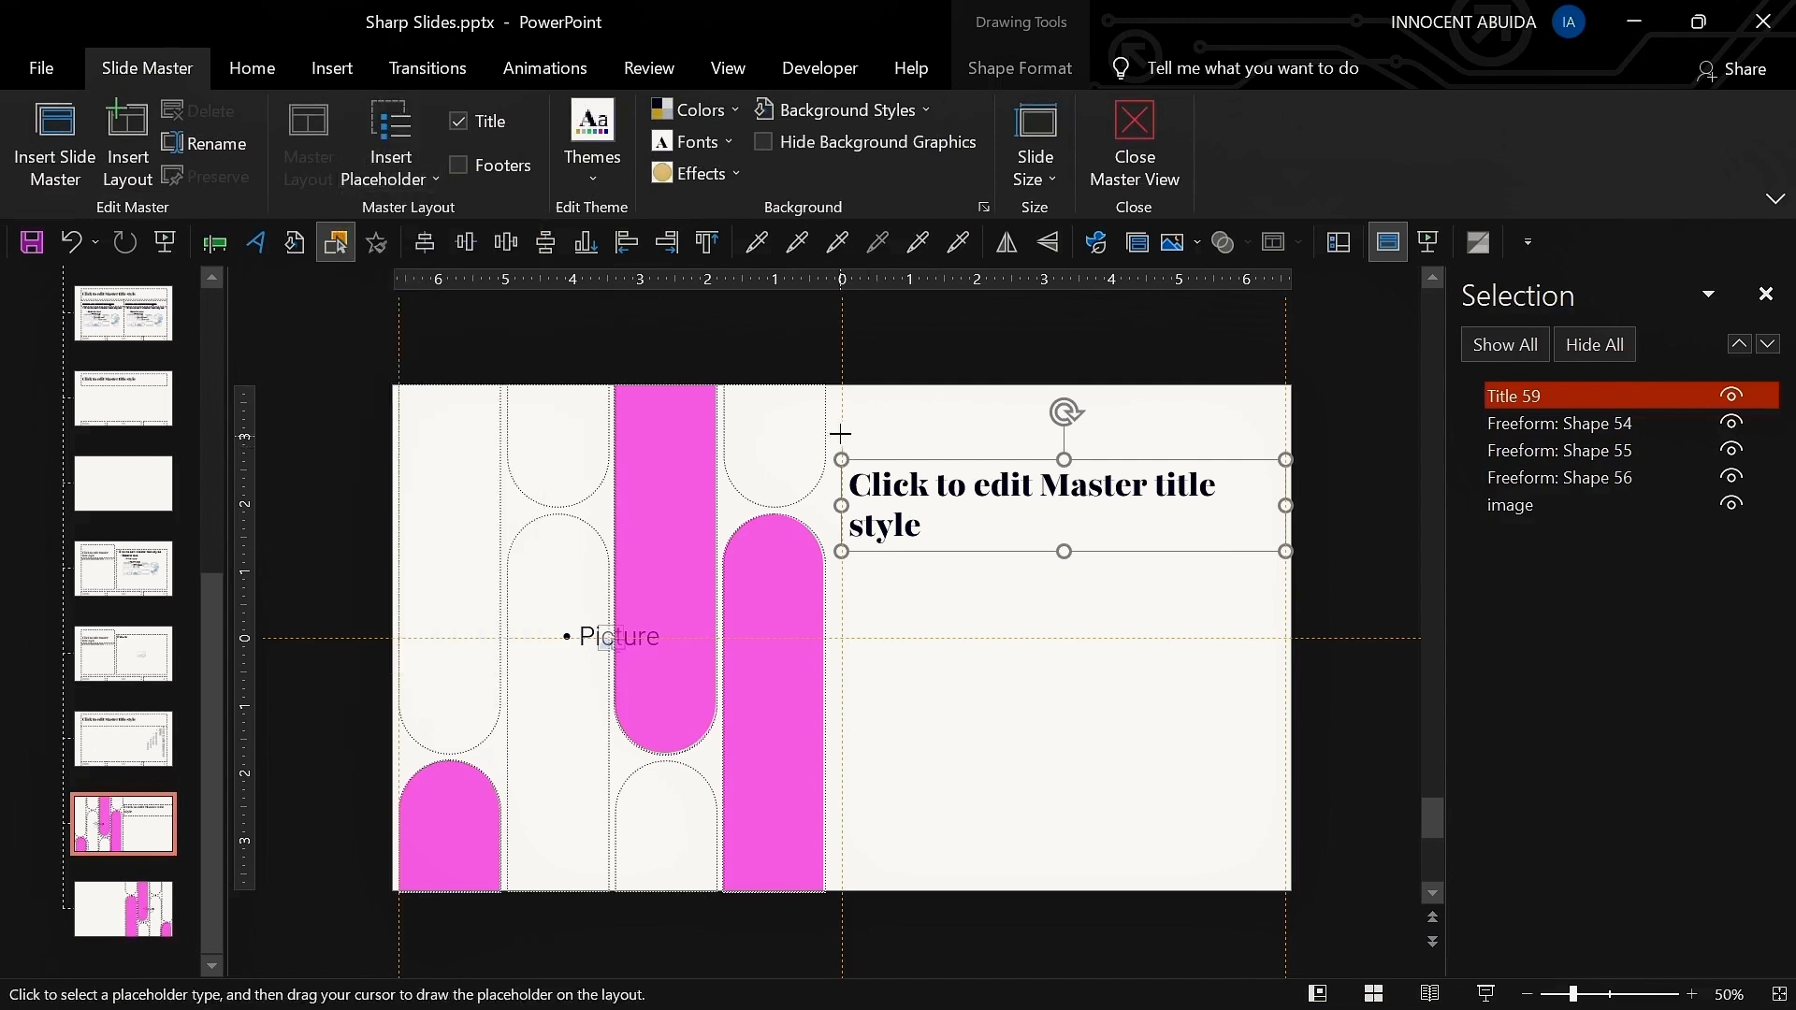
mouse_move(948, 449)
mouse_down()
mouse_move(1150, 494)
mouse_move(1286, 458)
mouse_up()
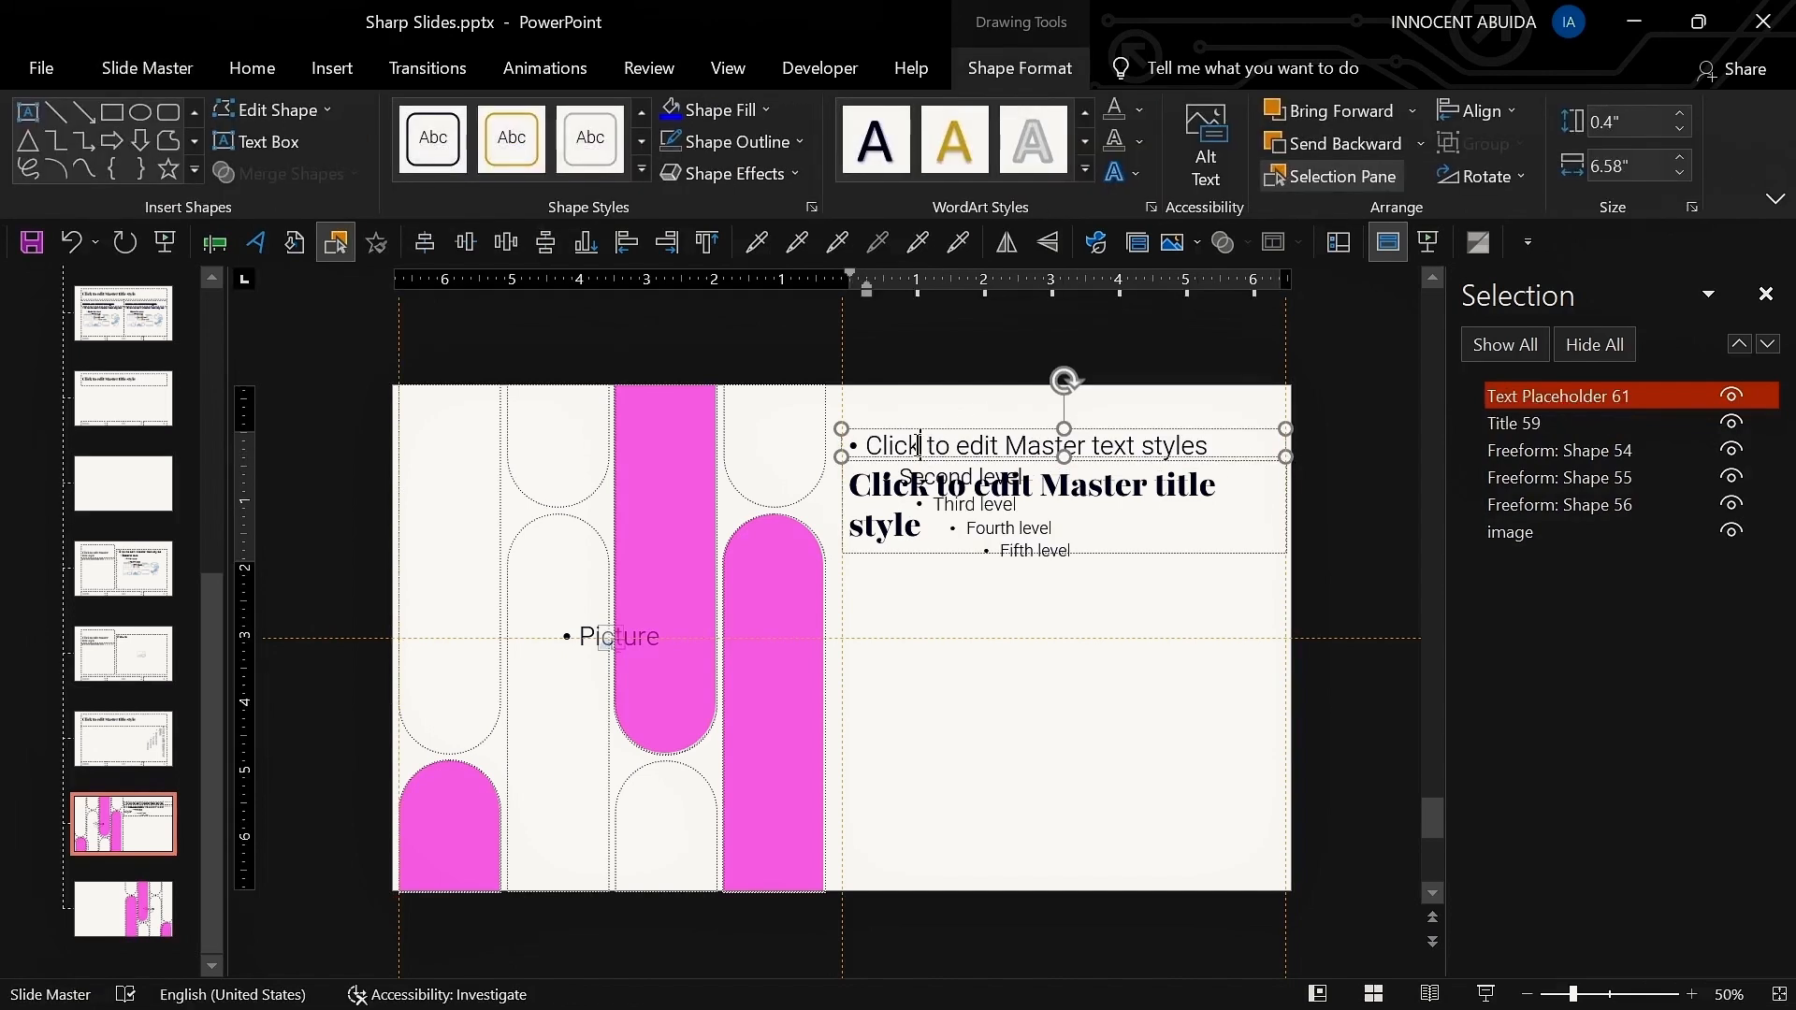
text(yo)
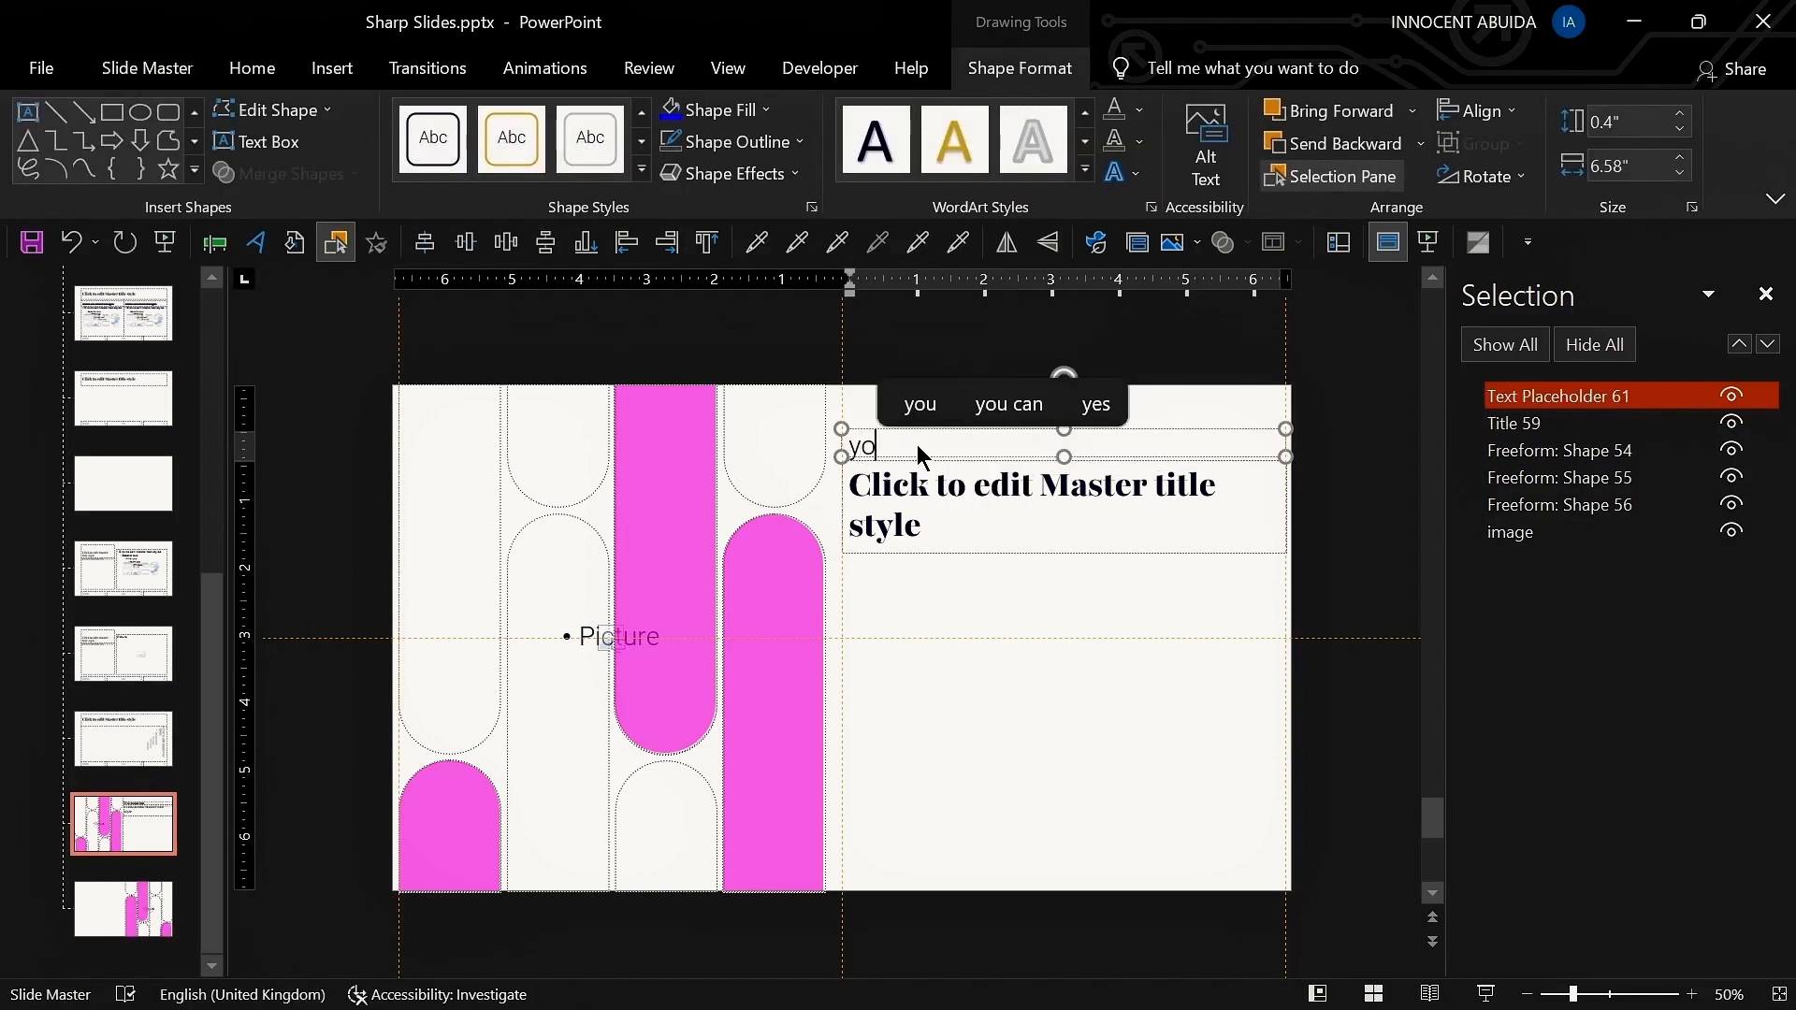
text(ur text here)
Step: Format the prompt above the title as bold size 10, aligned to the bottom of its placeholder, with looser character spacing
key(ctrl+a)
click(252, 67)
click(529, 122)
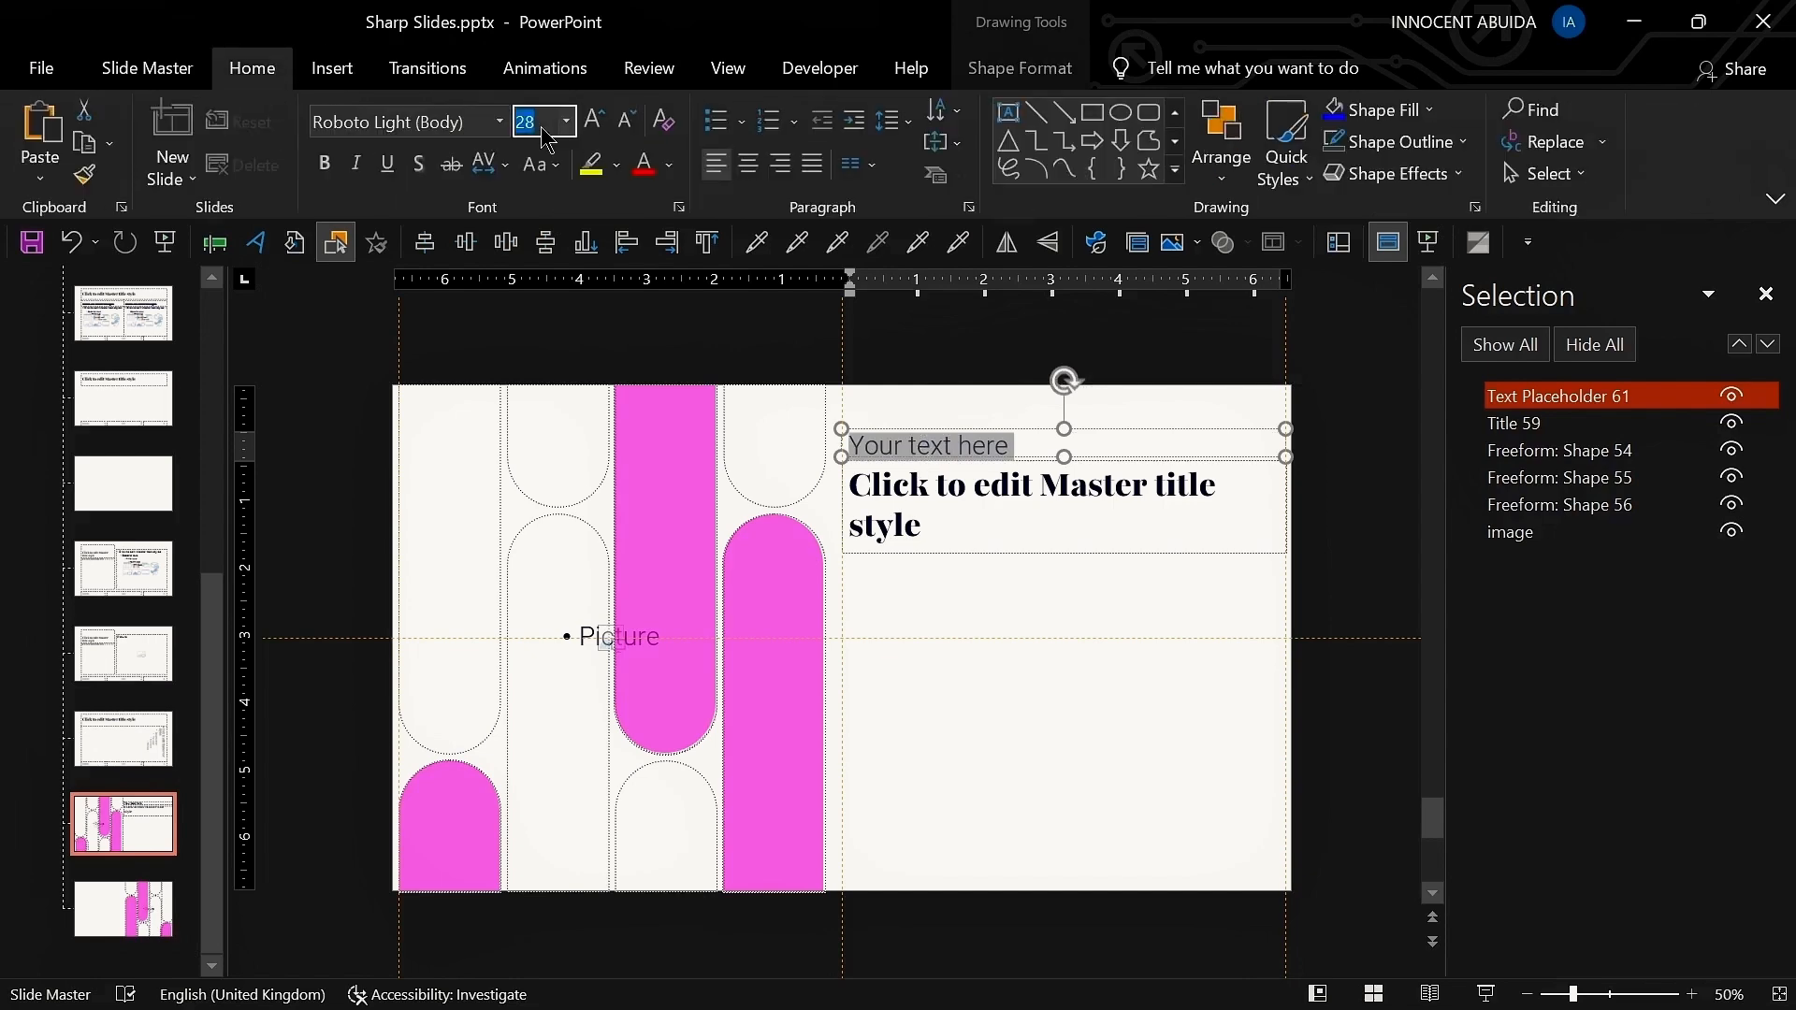
key(Return)
click(942, 142)
click(1010, 372)
click(492, 164)
click(529, 307)
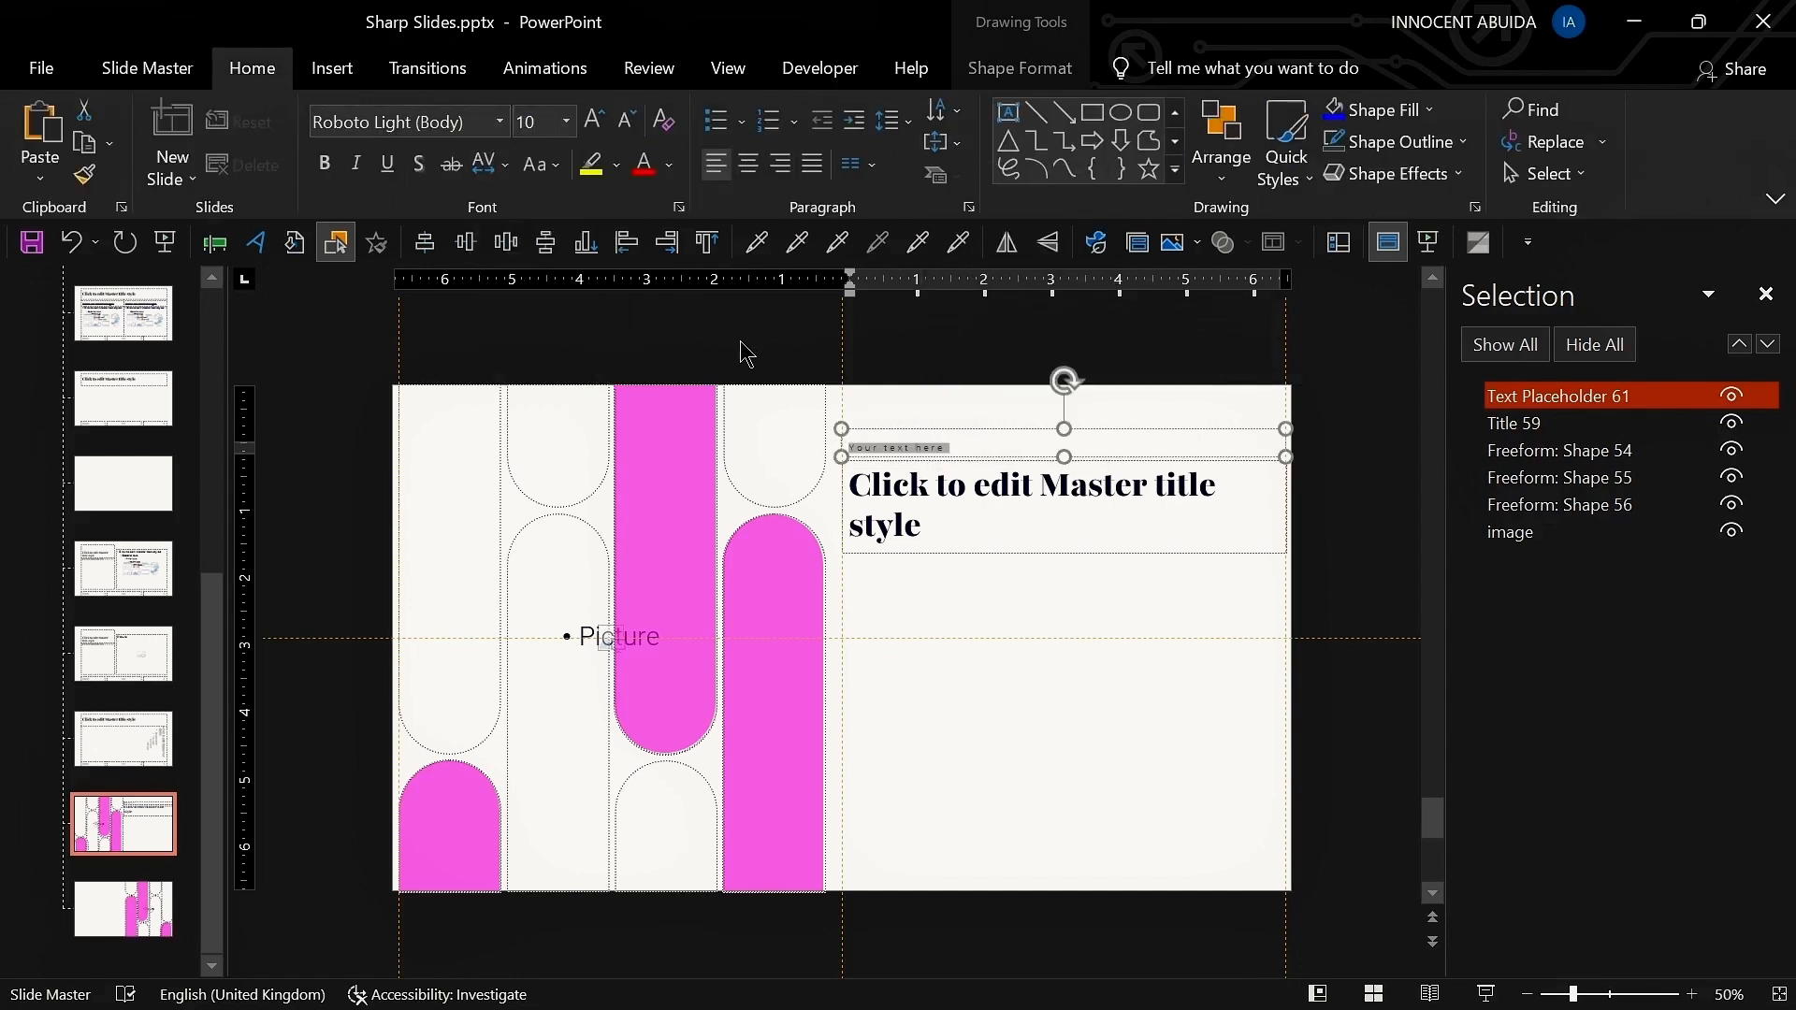
key(ctrl+b)
Step: Adjust the title placeholder so that it sits directly beneath the small "Your text here" placeholder
scroll(1122, 360, up, 2)
click(902, 486)
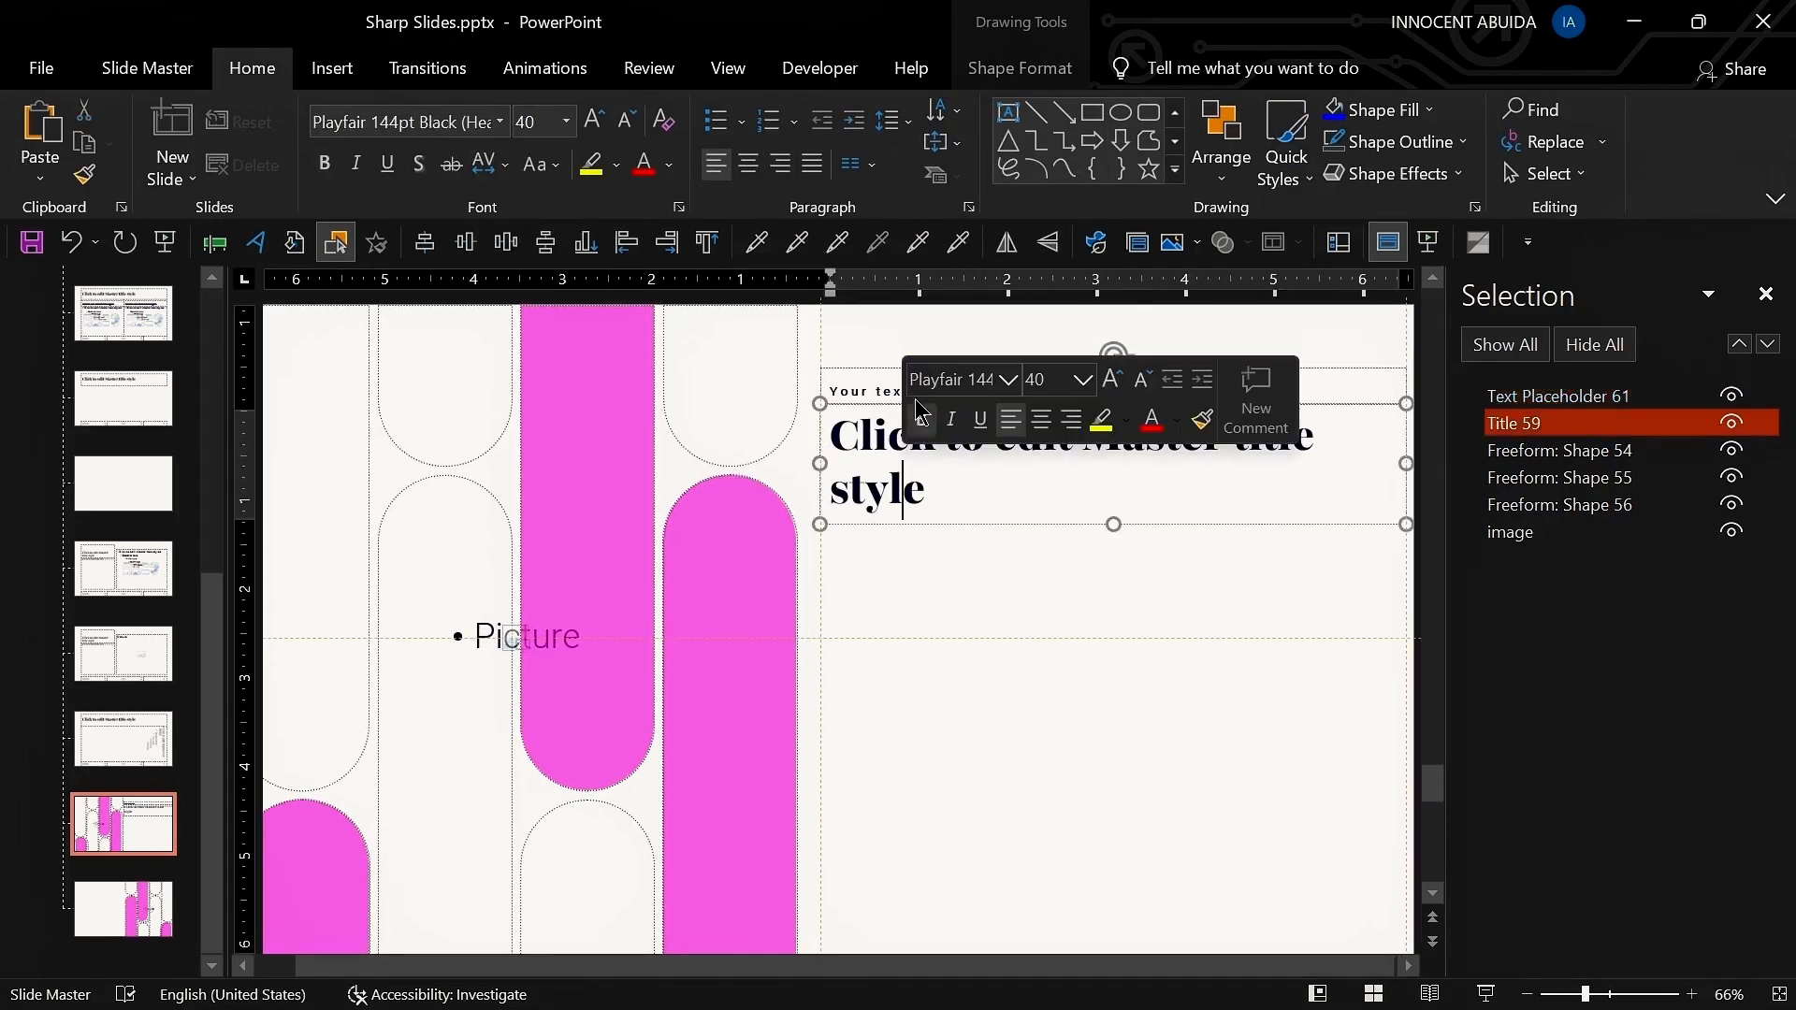
scroll(1109, 530, up, 1)
scroll(1109, 528, down, 1)
click(1113, 515)
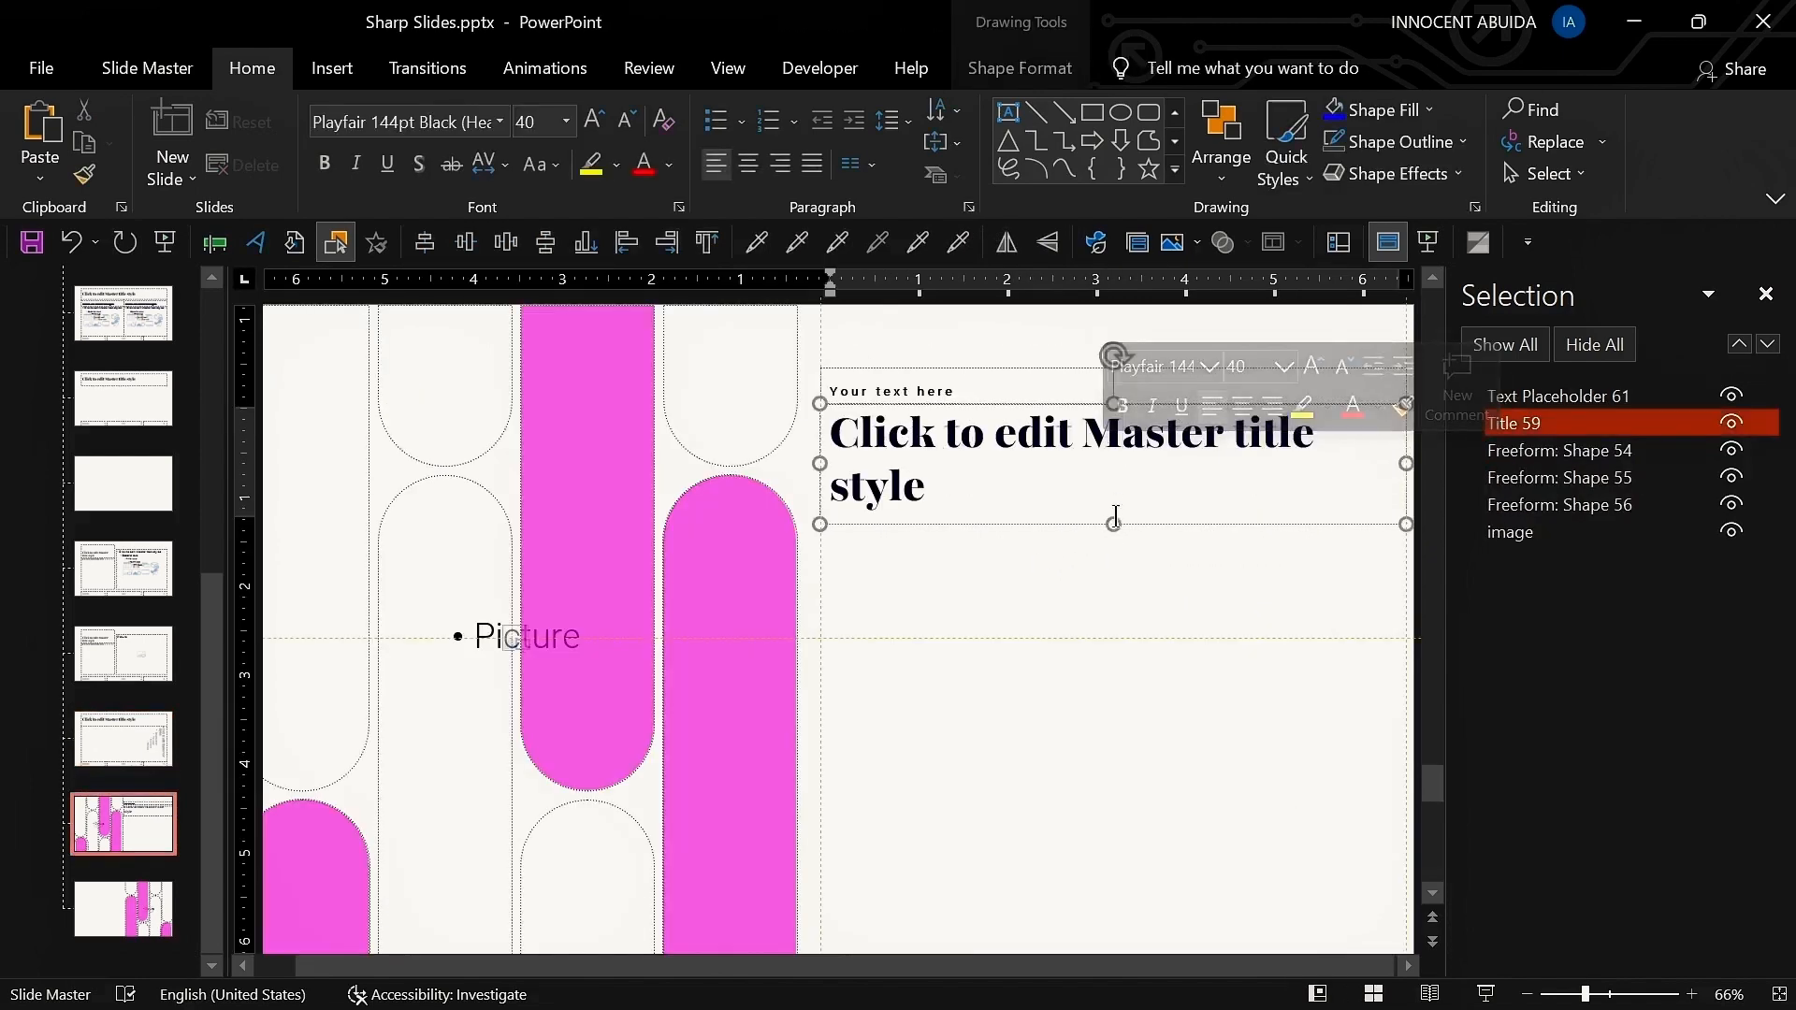
click(1113, 526)
click(1085, 561)
scroll(1085, 561, down, 2)
Step: Insert a text placeholder about 1.22" by 6.58" below the title, with the prompt "Here you can anything about the your title description"
click(147, 68)
click(391, 178)
click(397, 321)
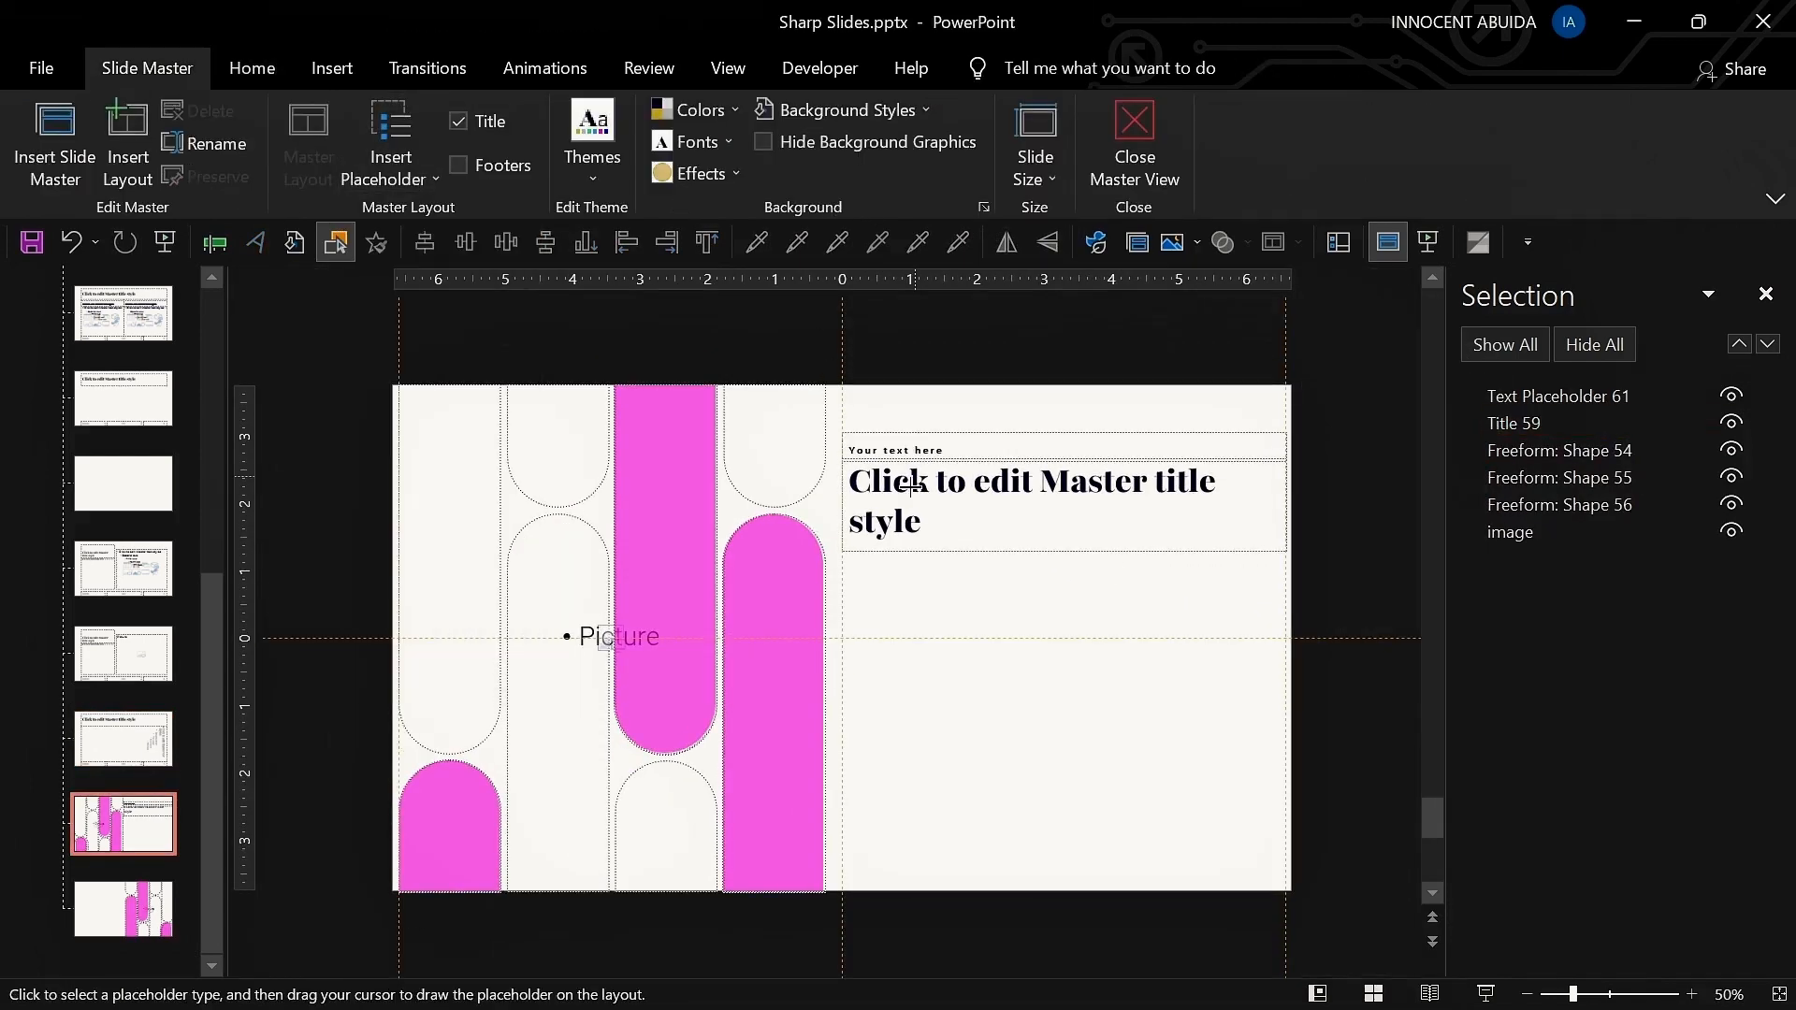
drag(842, 569, 1286, 655)
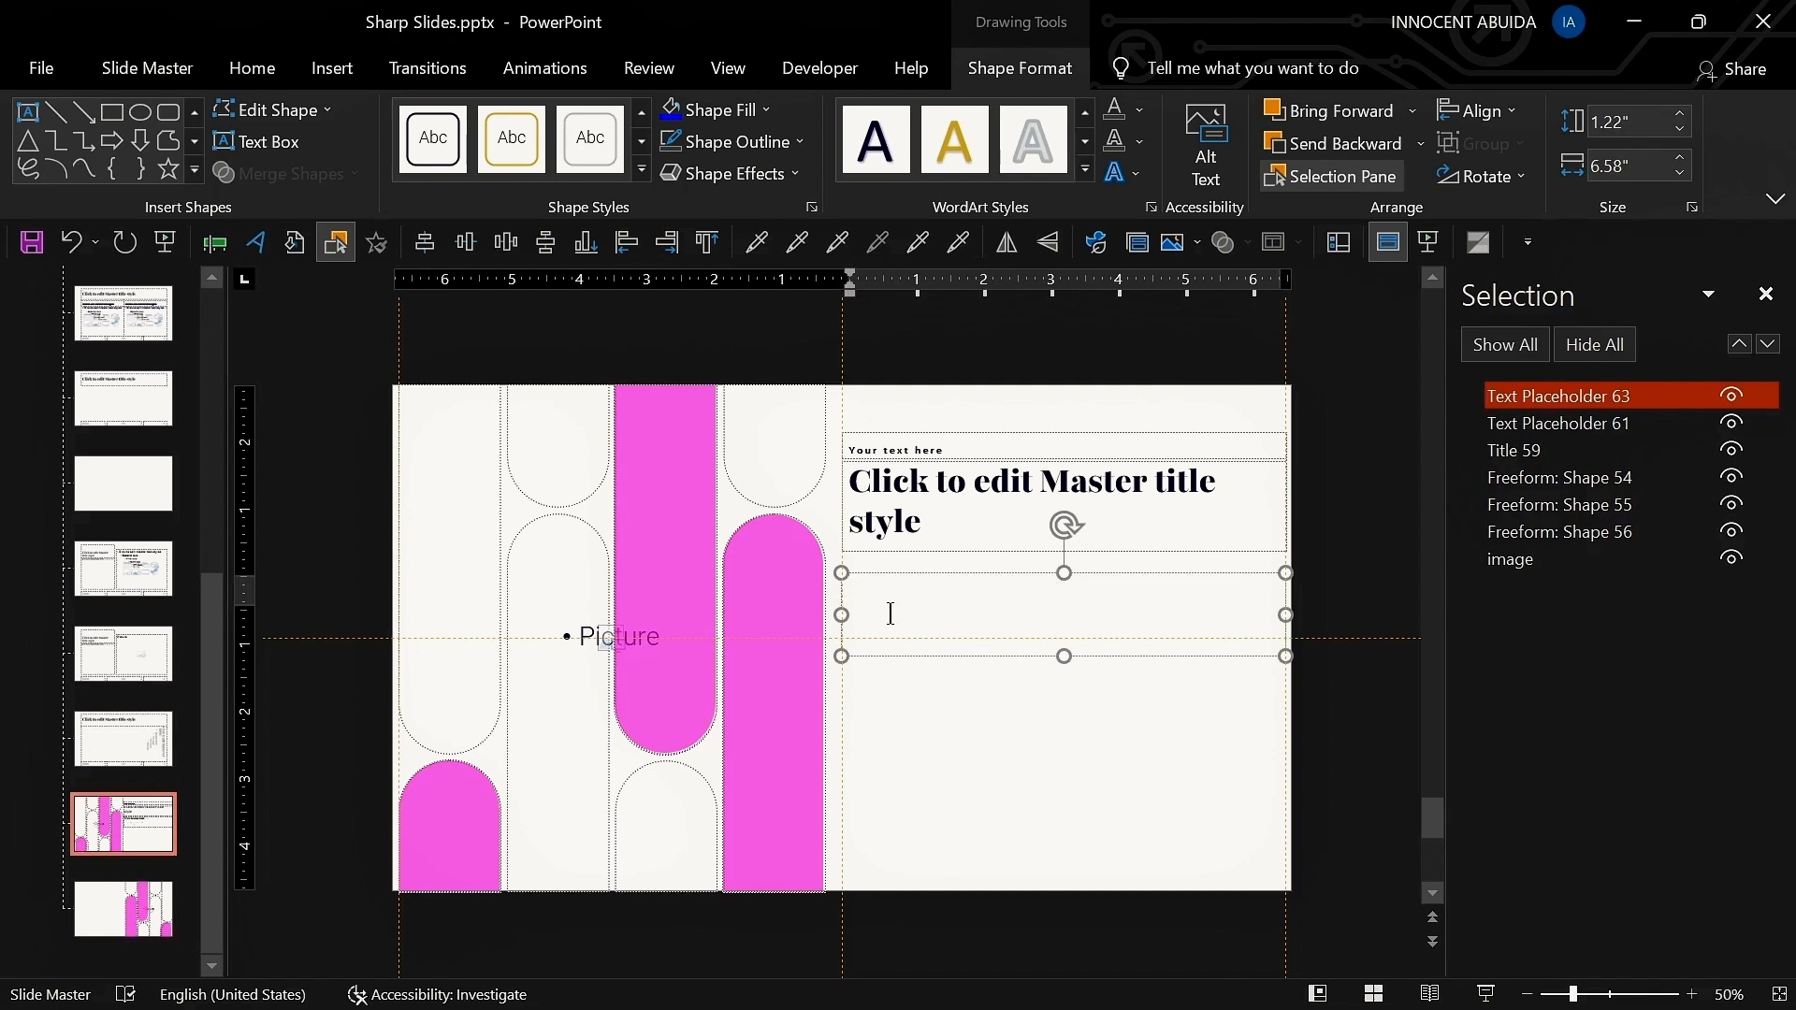
text(Here you can anyth)
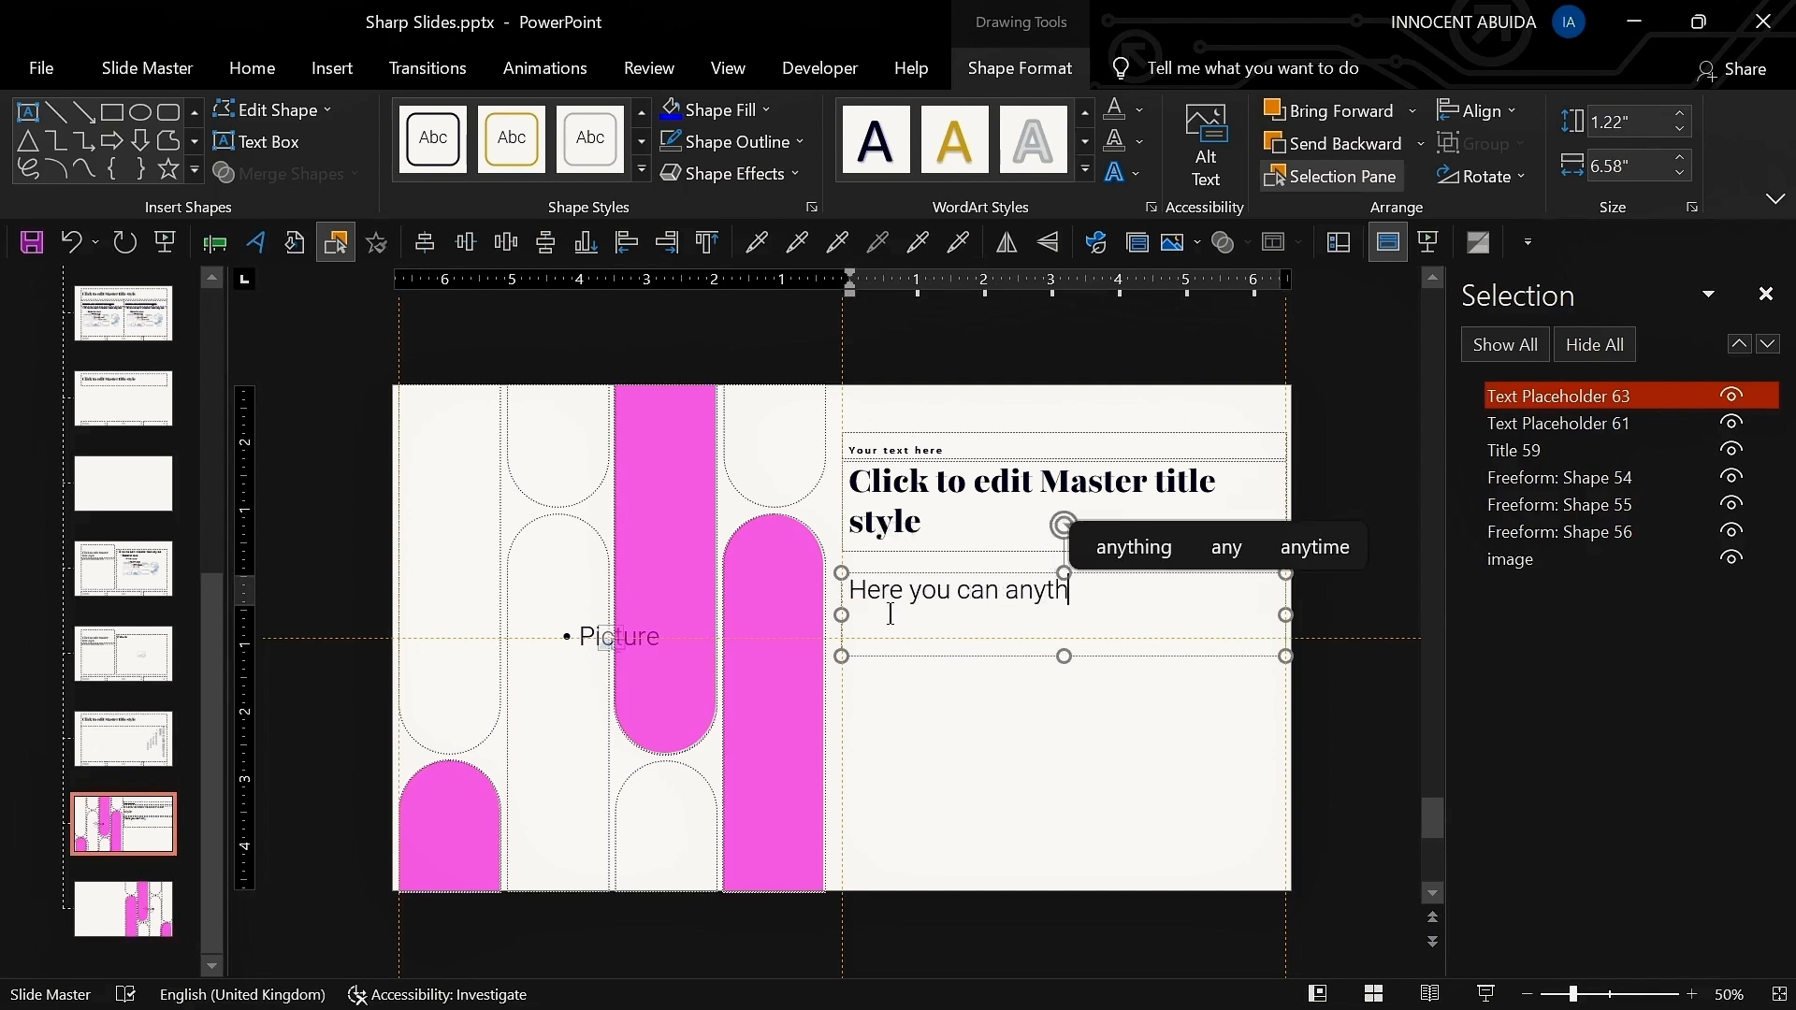
text(ing about the your )
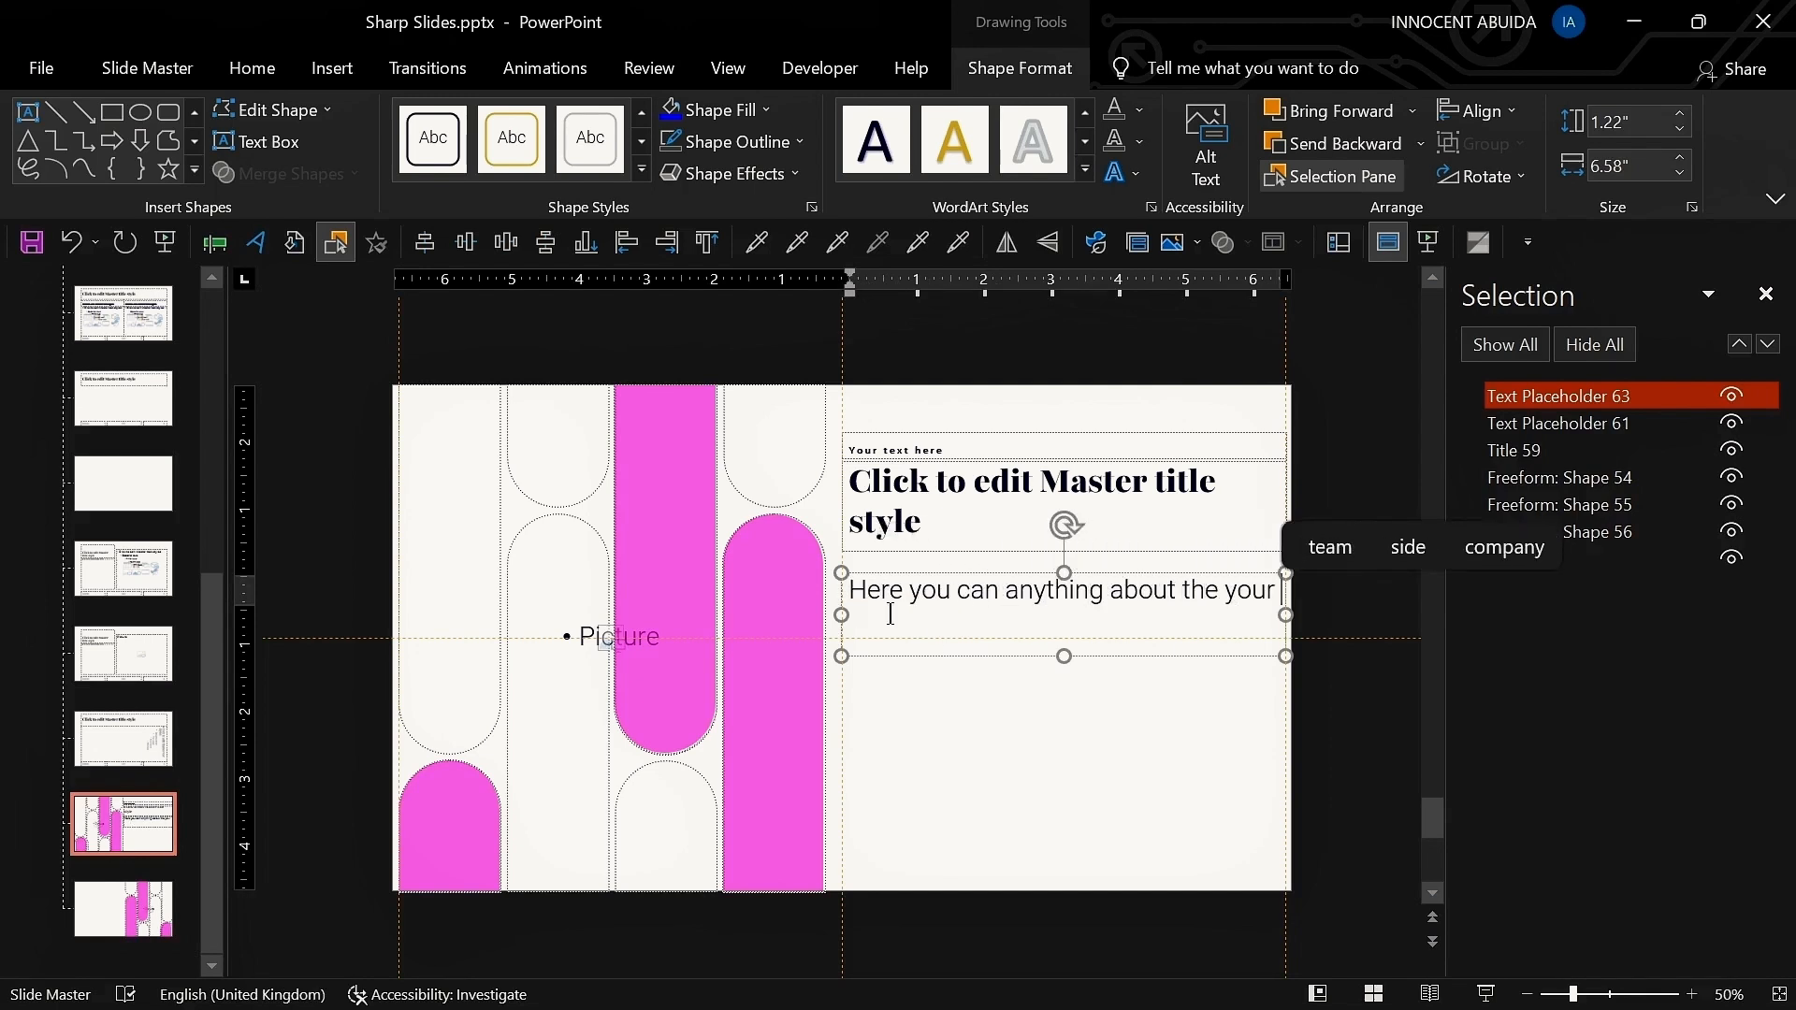
text(title desriptio)
click(1051, 582)
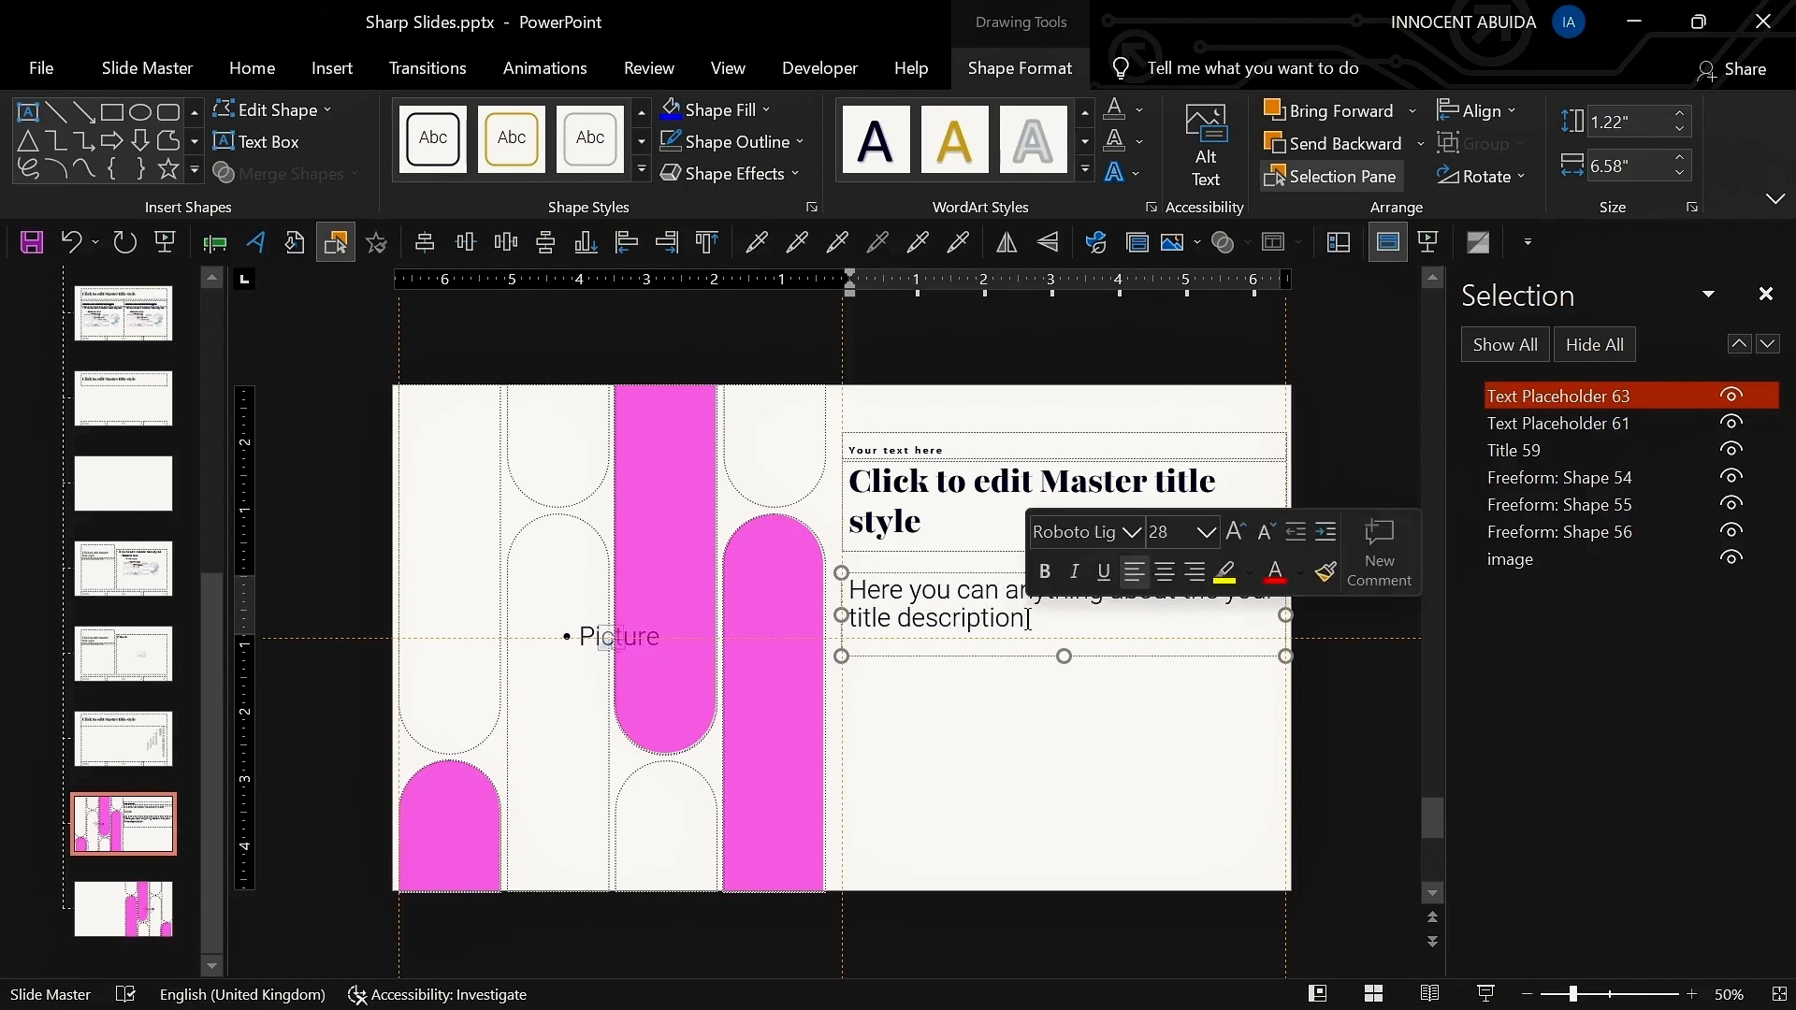
Step: Set the font size of the description placeholder's text to 13
key(ctrl+a)
click(253, 69)
click(535, 122)
text(13)
key(Return)
Step: Repeat the description sentence to fill two paragraphs and fit its placeholder slightly closer beneath the title
key(ctrl+c)
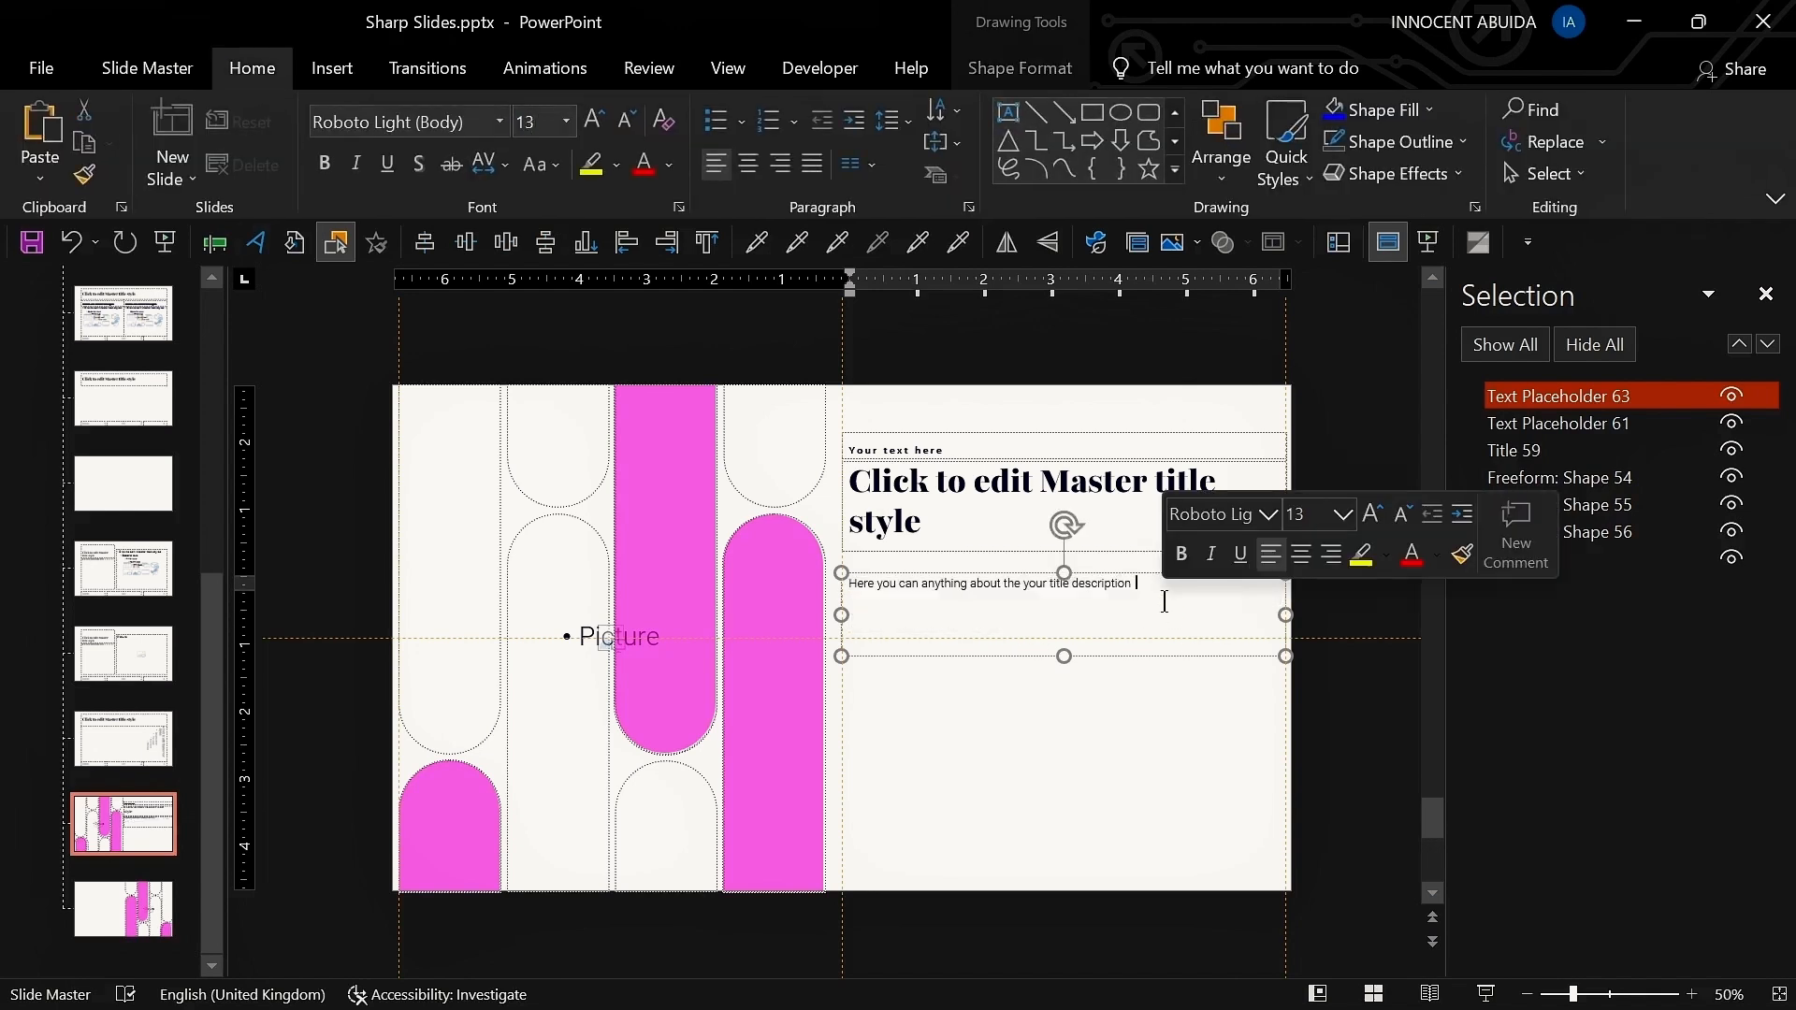
click(1163, 601)
key(ctrl+v)
key(ctrl+v)
key(ctrl+v)
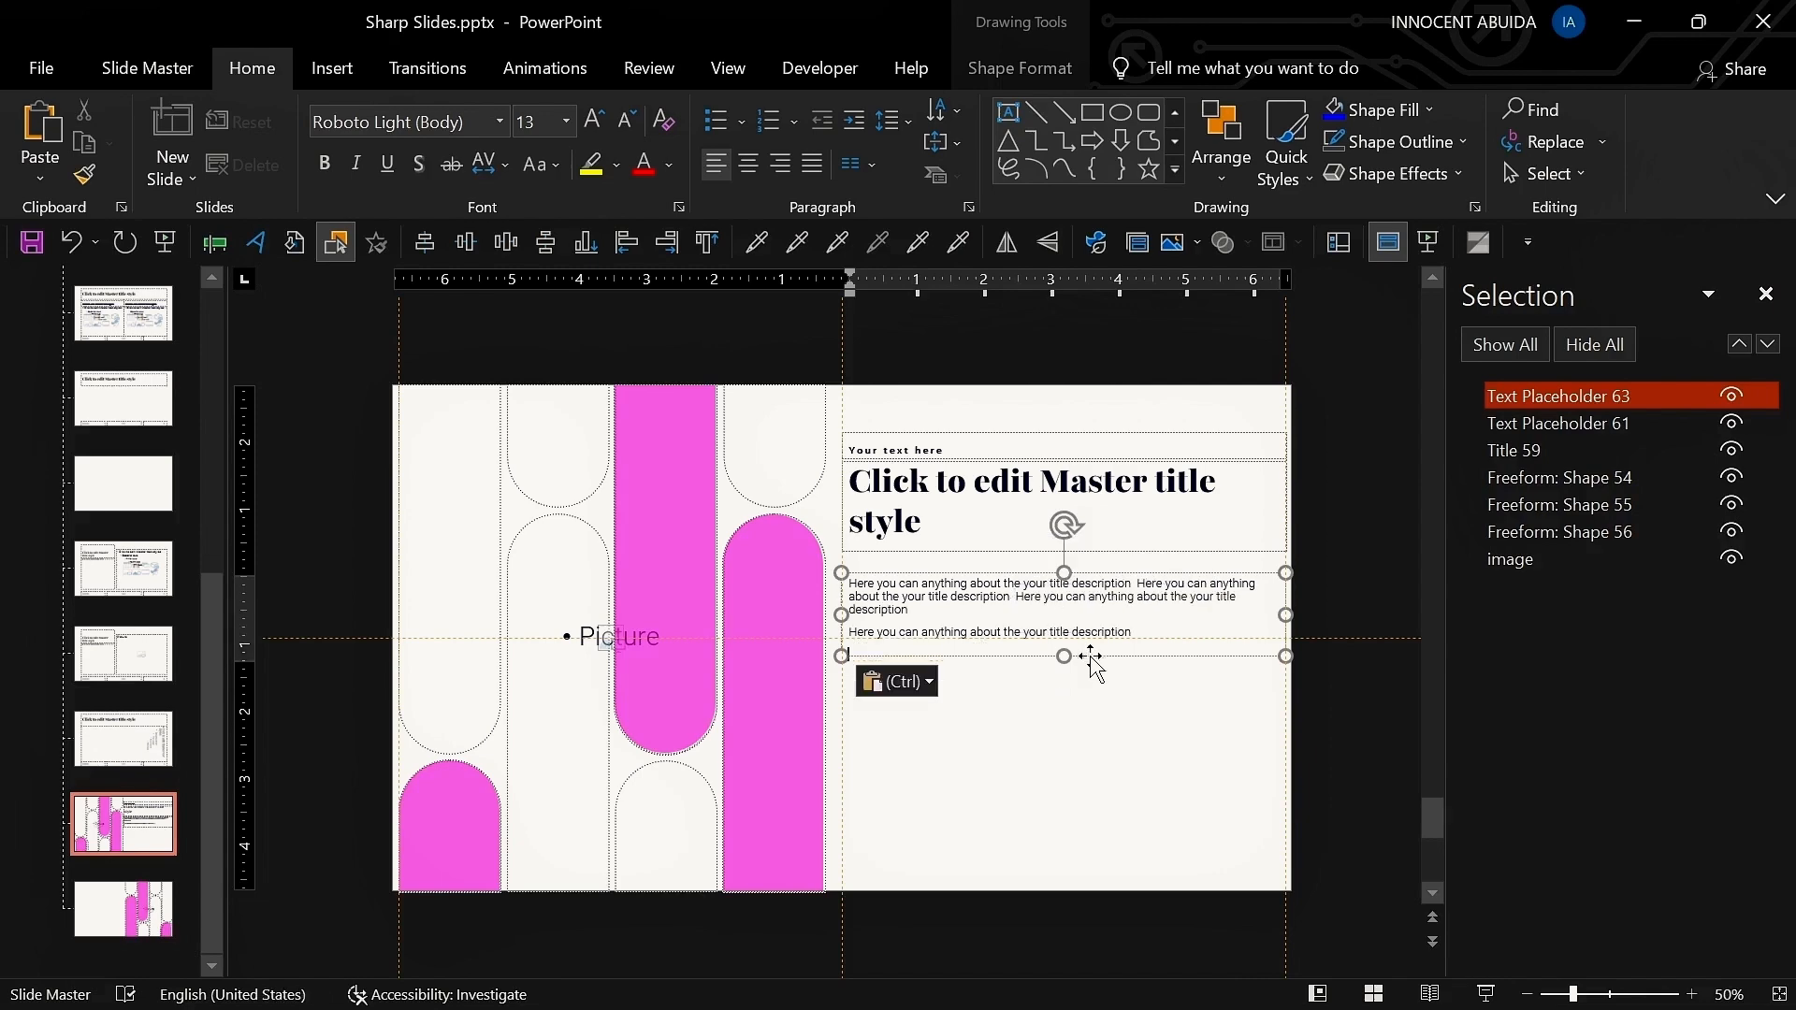
drag(1064, 657, 1064, 648)
key(BackSpace)
key(ctrl+v)
key(BackSpace)
click(1082, 736)
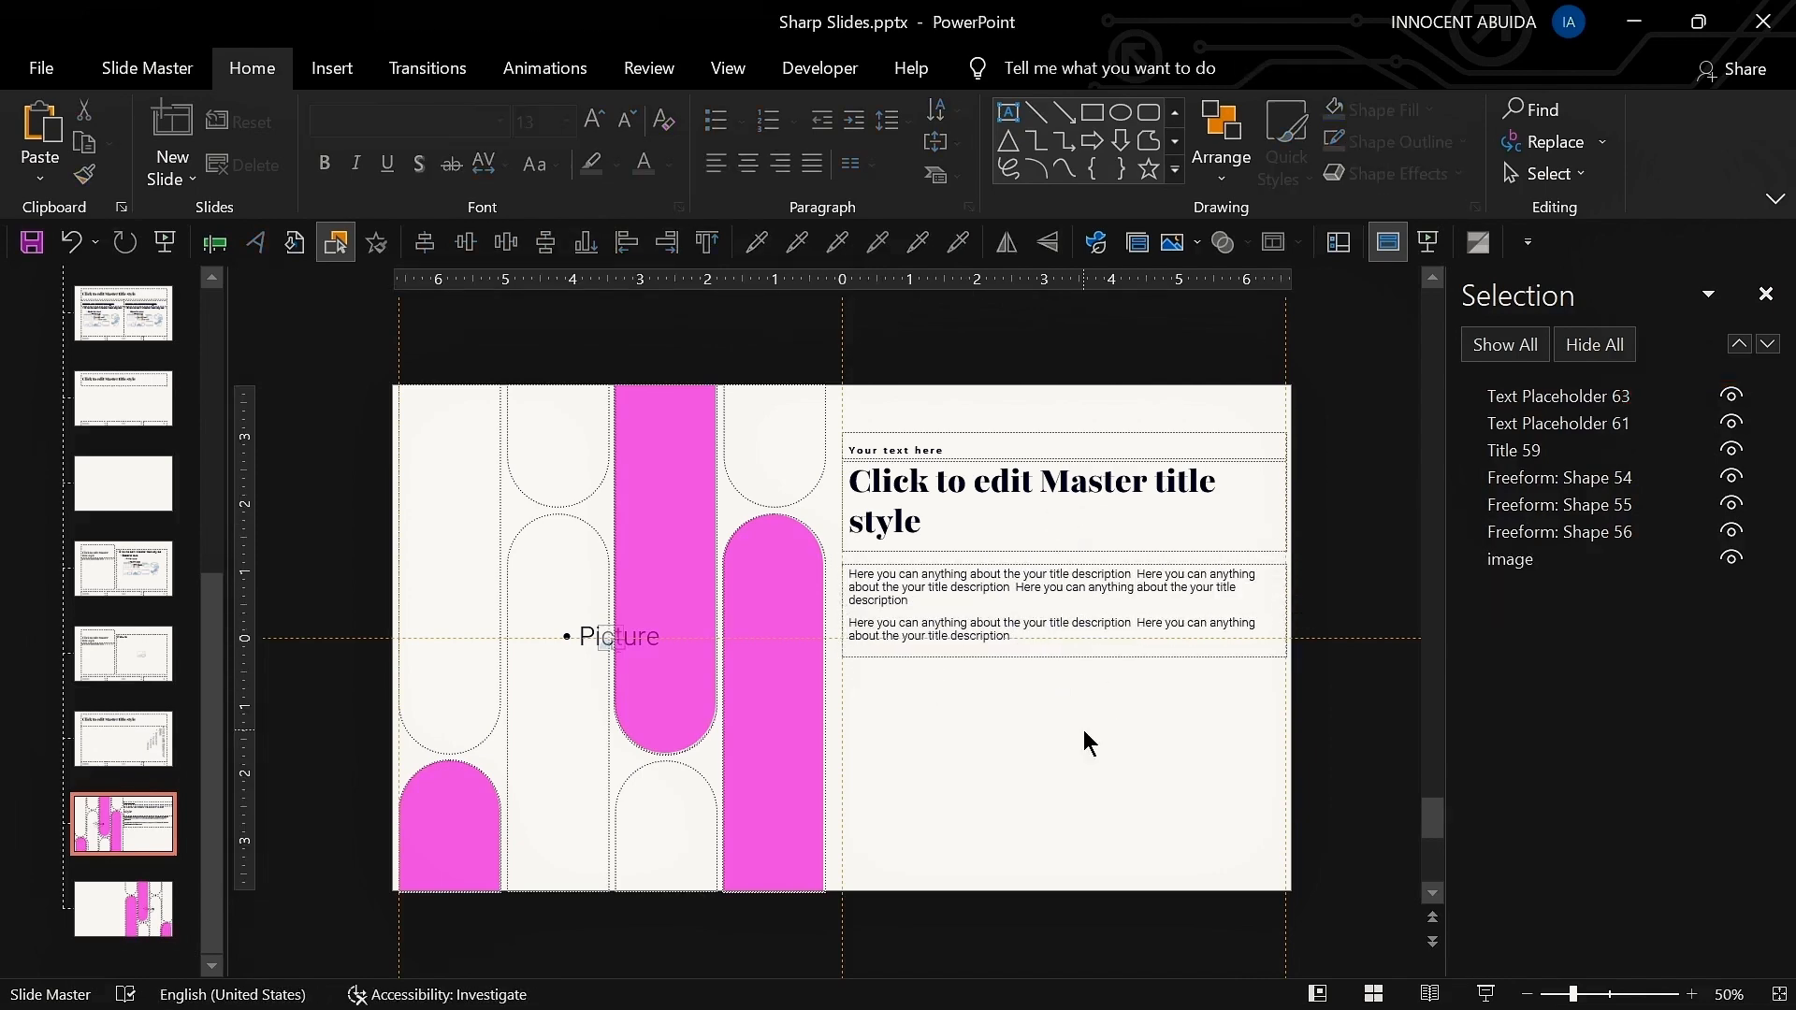
Step: Insert a text placeholder about 0.46" by 2.78" below the description, with the prompt "Your text here"
click(147, 67)
click(391, 140)
drag(842, 674, 1030, 707)
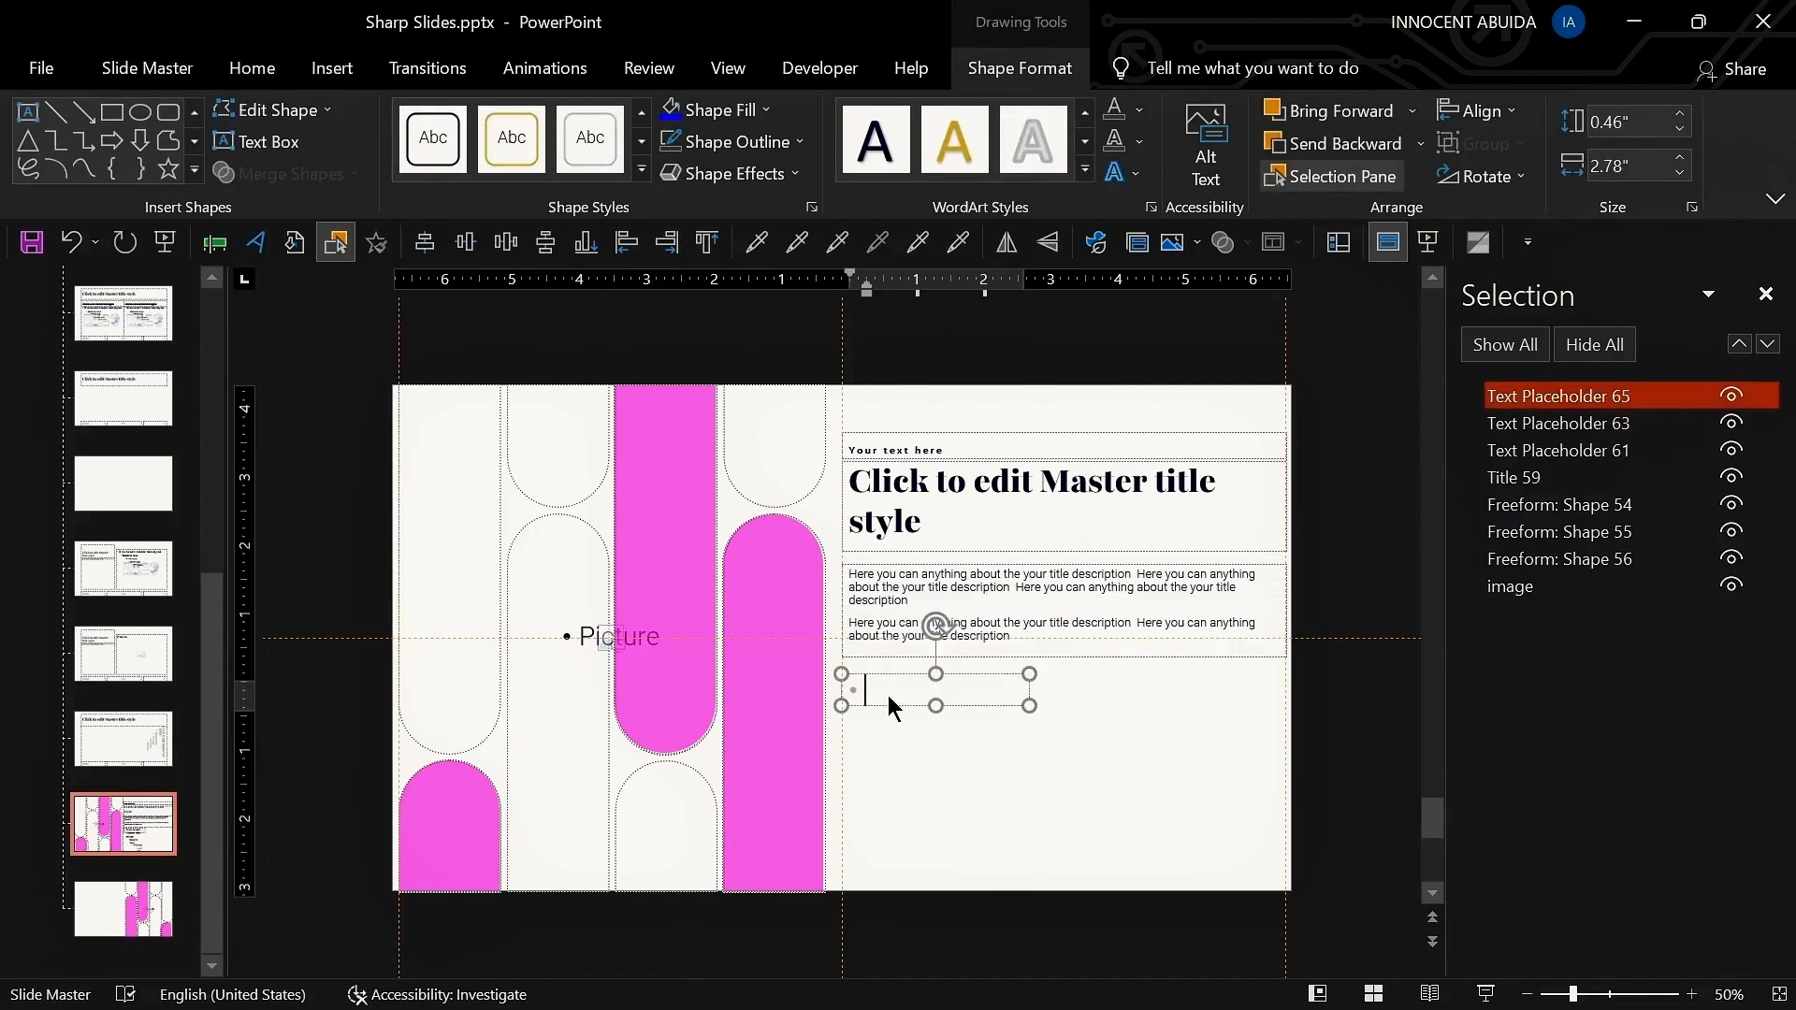
text(Your text here)
Step: Format the new subheading placeholder's text in Playfair 144pt Black at size 20
key(ctrl+a)
click(252, 67)
click(543, 123)
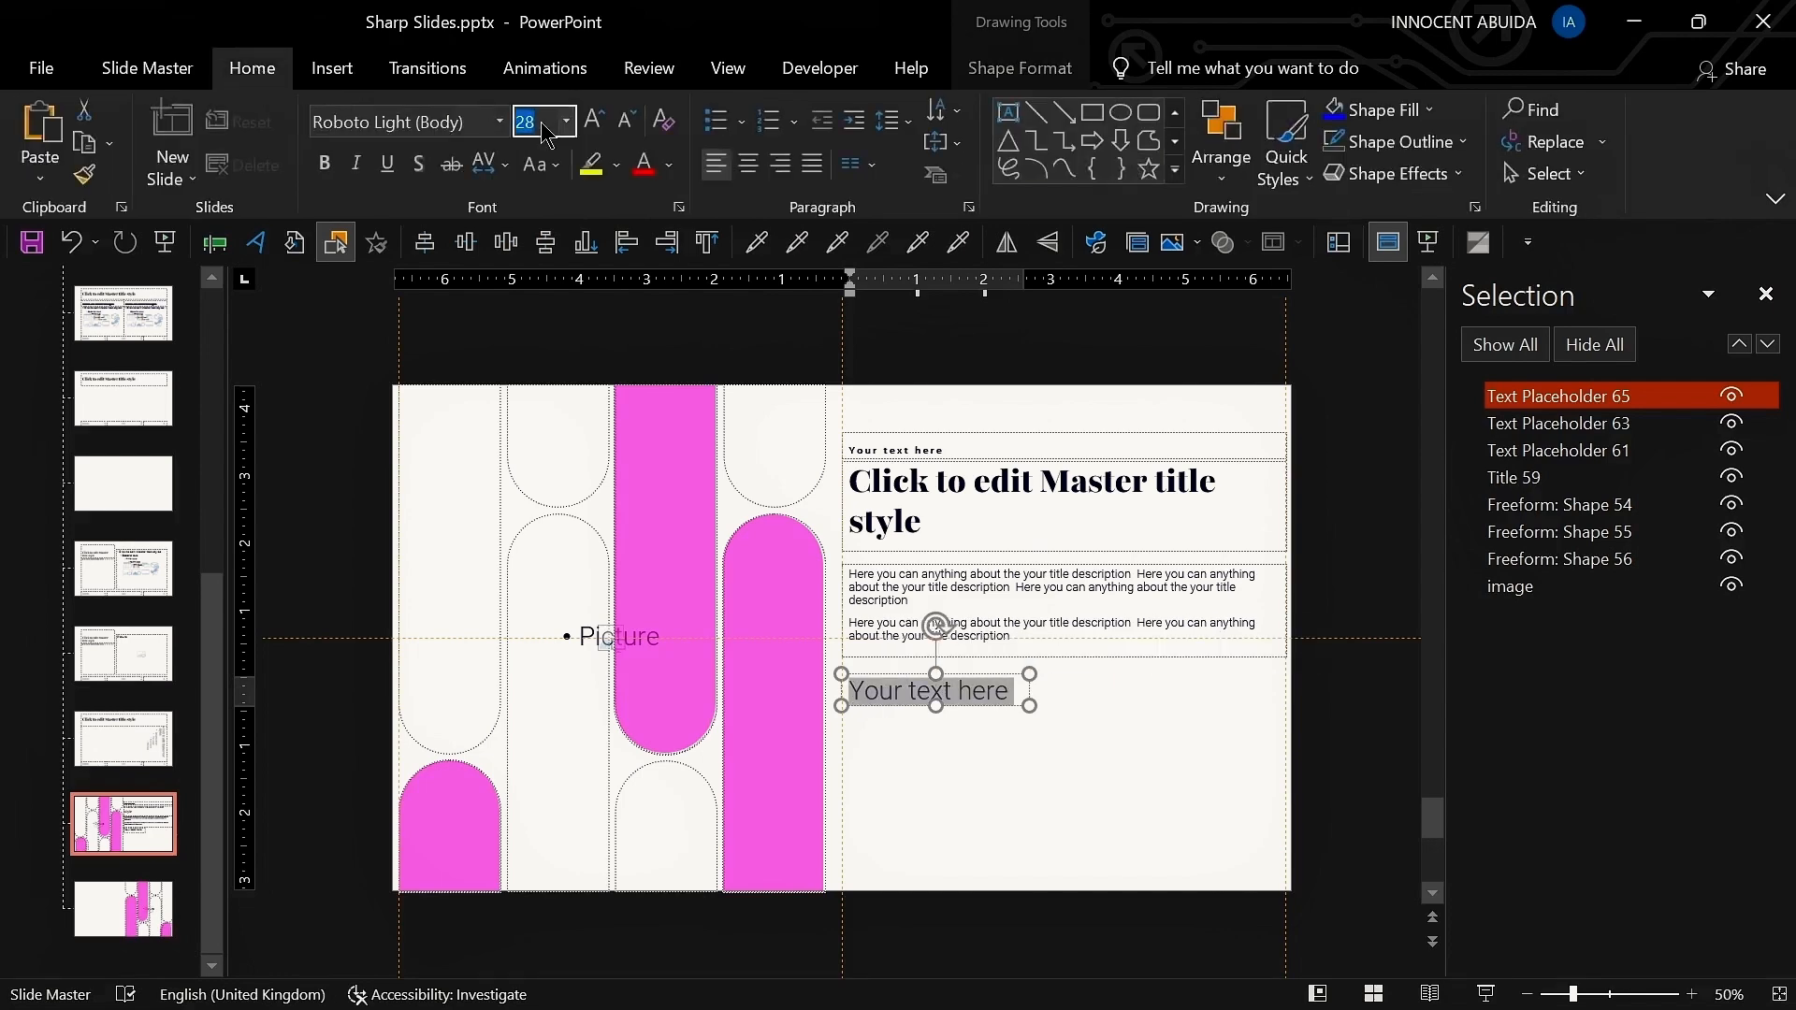
click(502, 123)
click(439, 193)
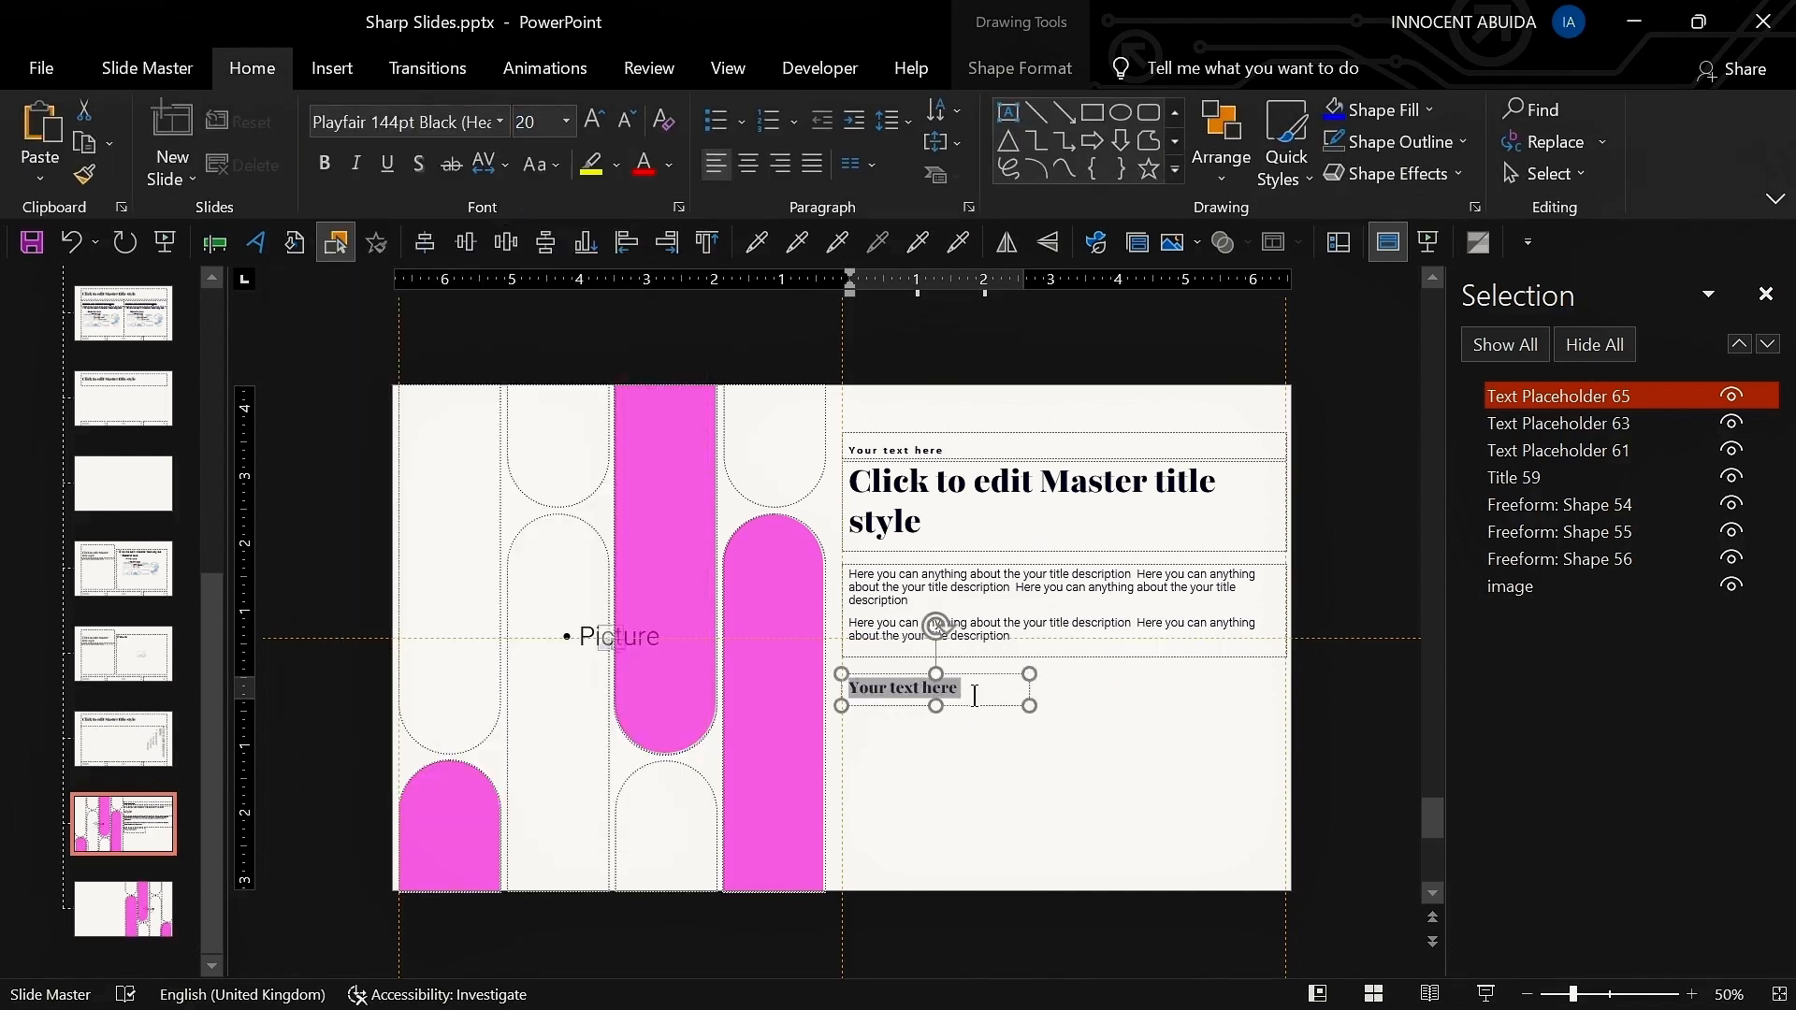
Step: Align the subheading placeholder's text vertically to the middle
click(942, 144)
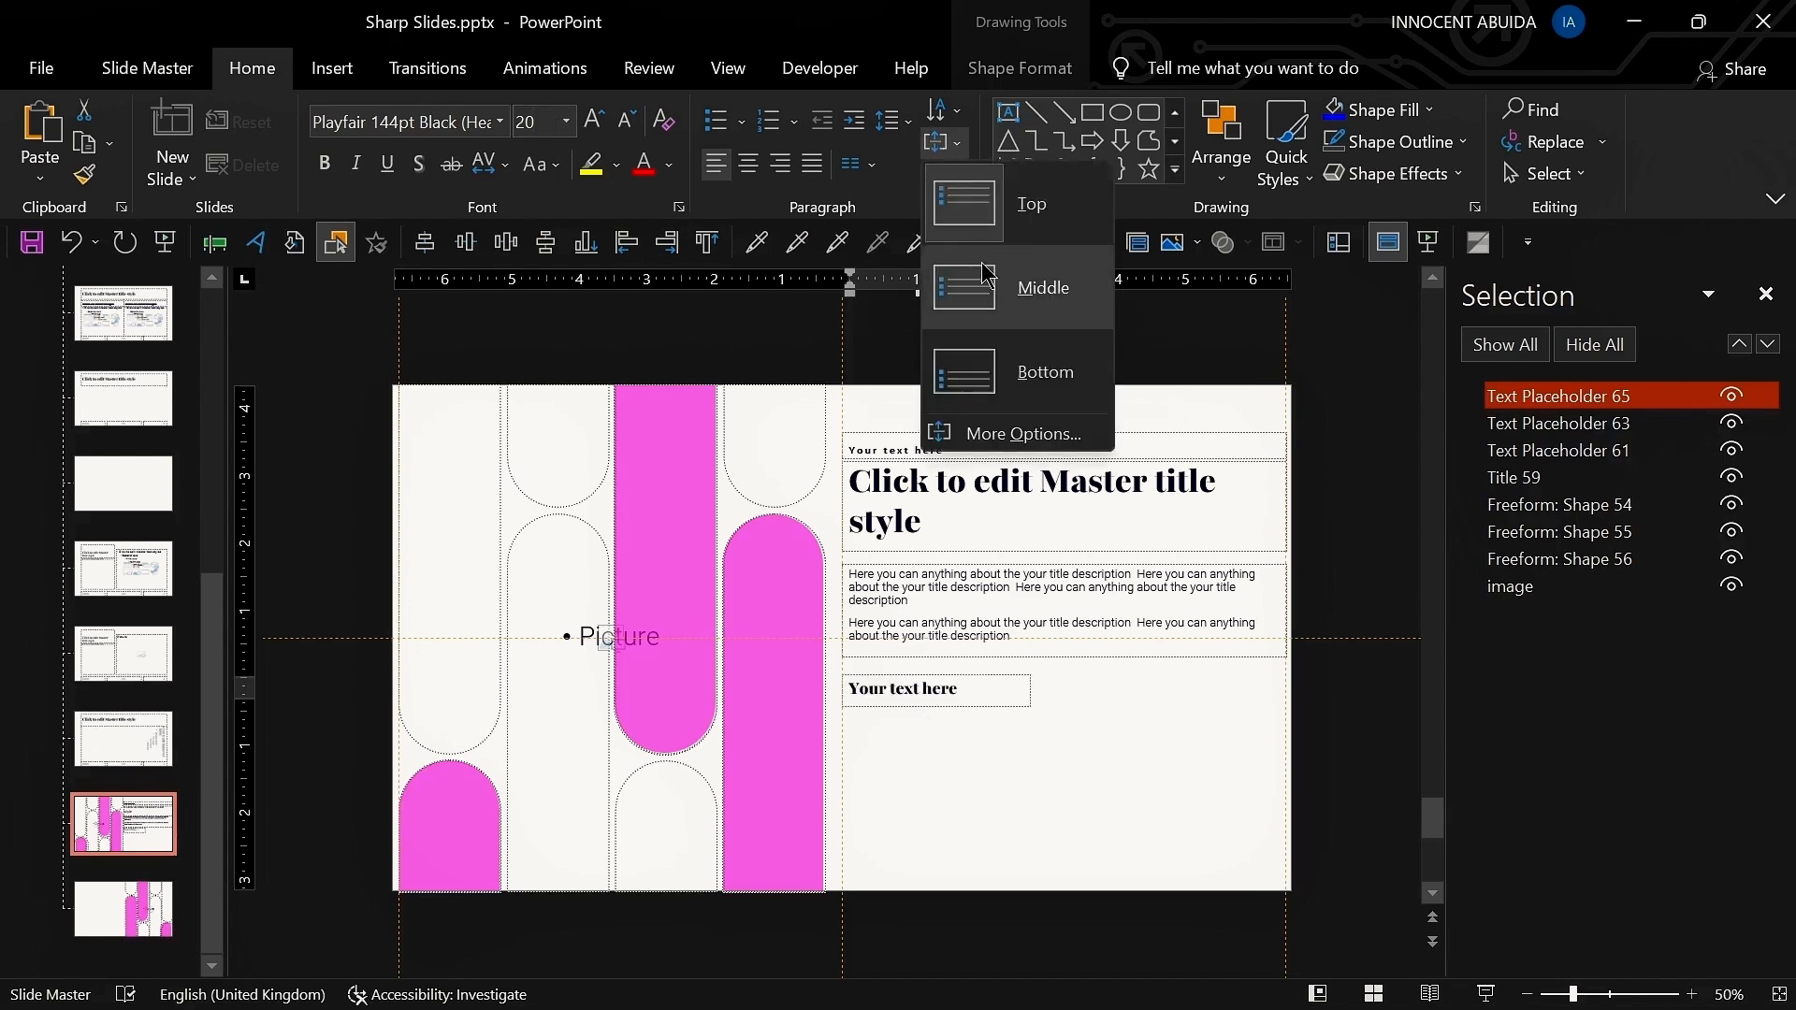
click(990, 281)
click(974, 388)
Step: Copy the description placeholder beneath the subheading, narrow it to the subheading's width and trim its sample text to three lines
drag(960, 572, 989, 731)
drag(1286, 753, 1035, 753)
key(BackSpace)
mouse_move(913, 758)
mouse_down()
mouse_move(935, 845)
mouse_move(931, 772)
mouse_up()
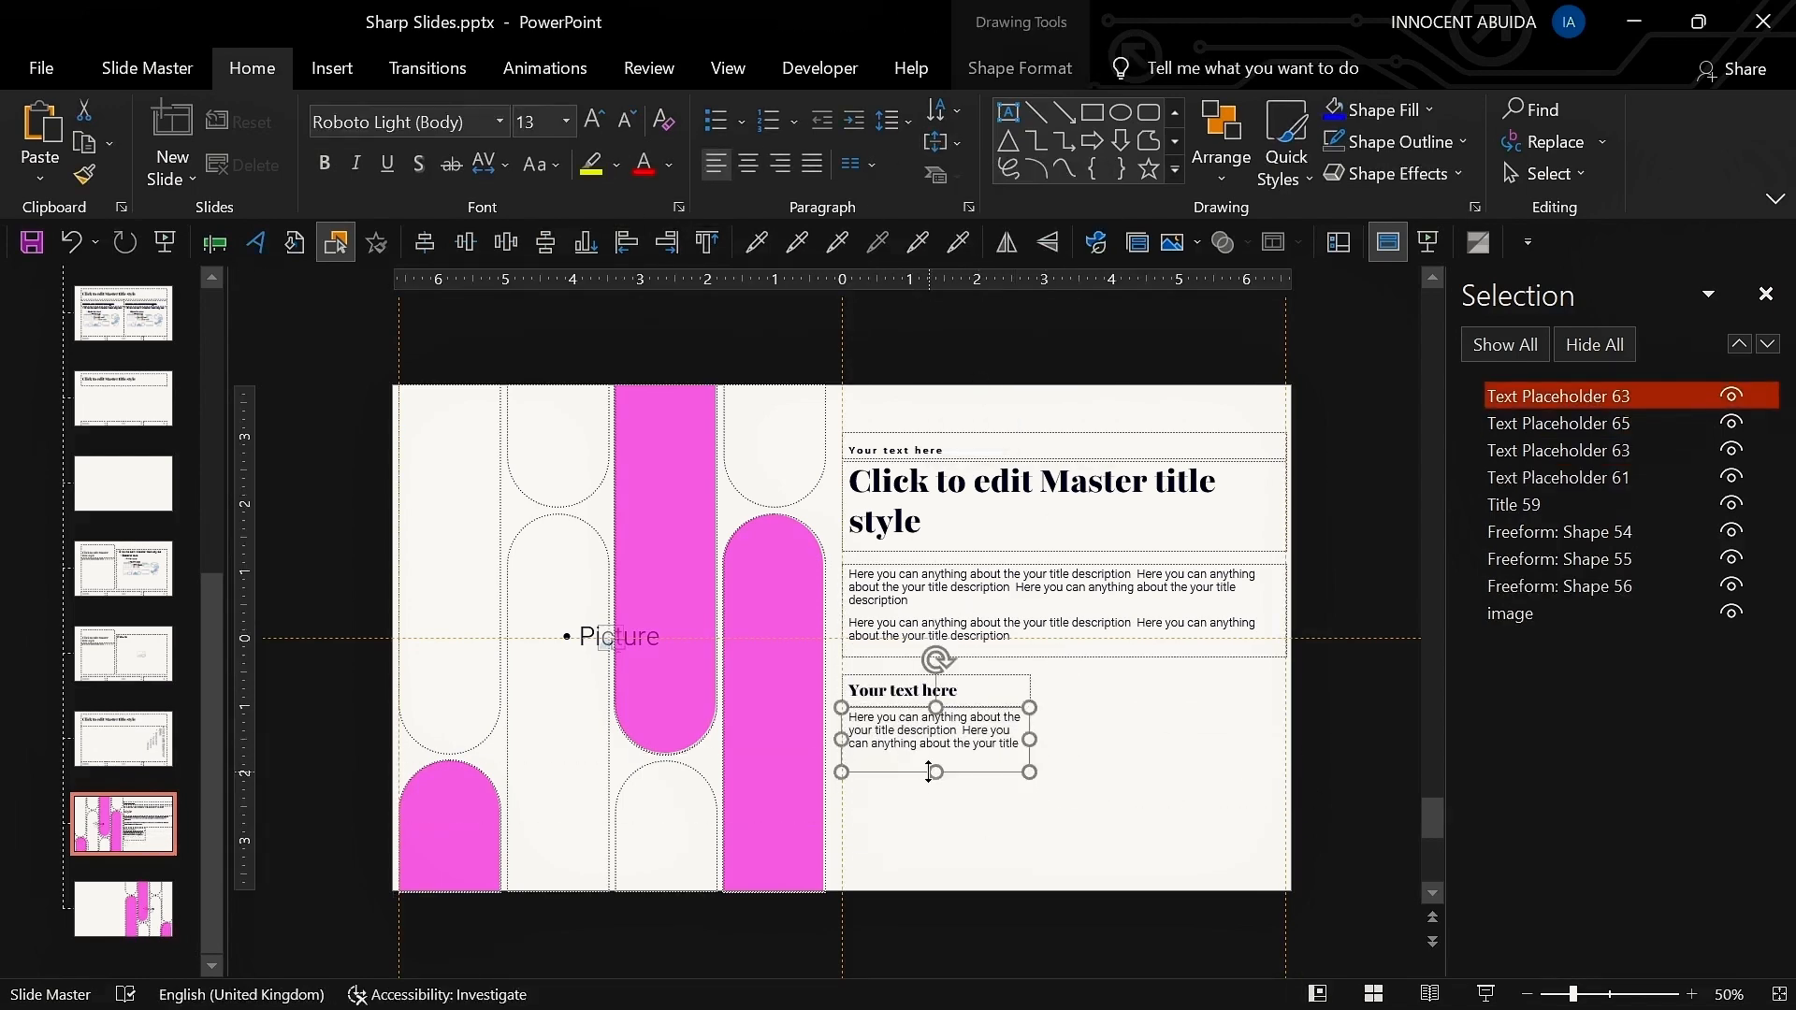
Step: Check the subheading placeholder's width and set the body-text placeholder beneath it to the same 2.78" width
click(993, 694)
click(1019, 68)
click(1654, 161)
click(1103, 757)
click(942, 734)
click(1020, 68)
click(1651, 165)
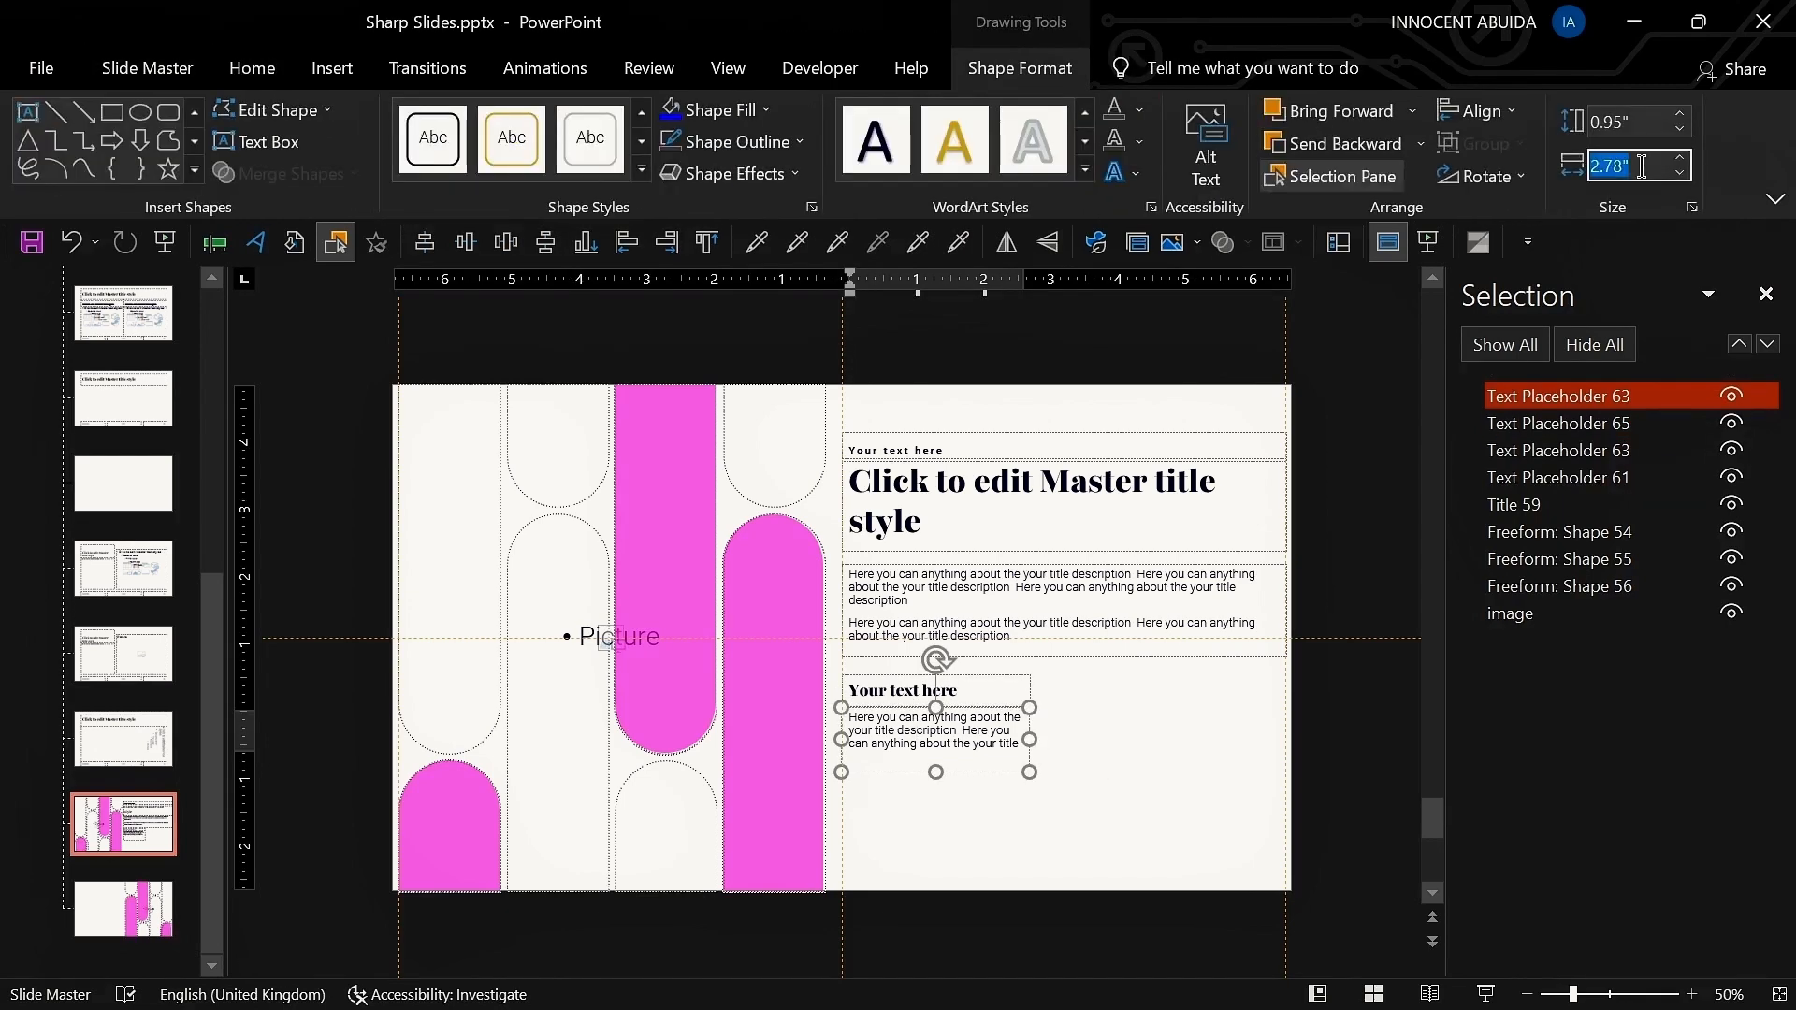
key(Return)
click(1010, 805)
Step: Duplicate the subheading and body-text pair into a second column beside the original, ending near the outer margin guide
drag(1062, 798, 821, 656)
drag(990, 712, 1253, 724)
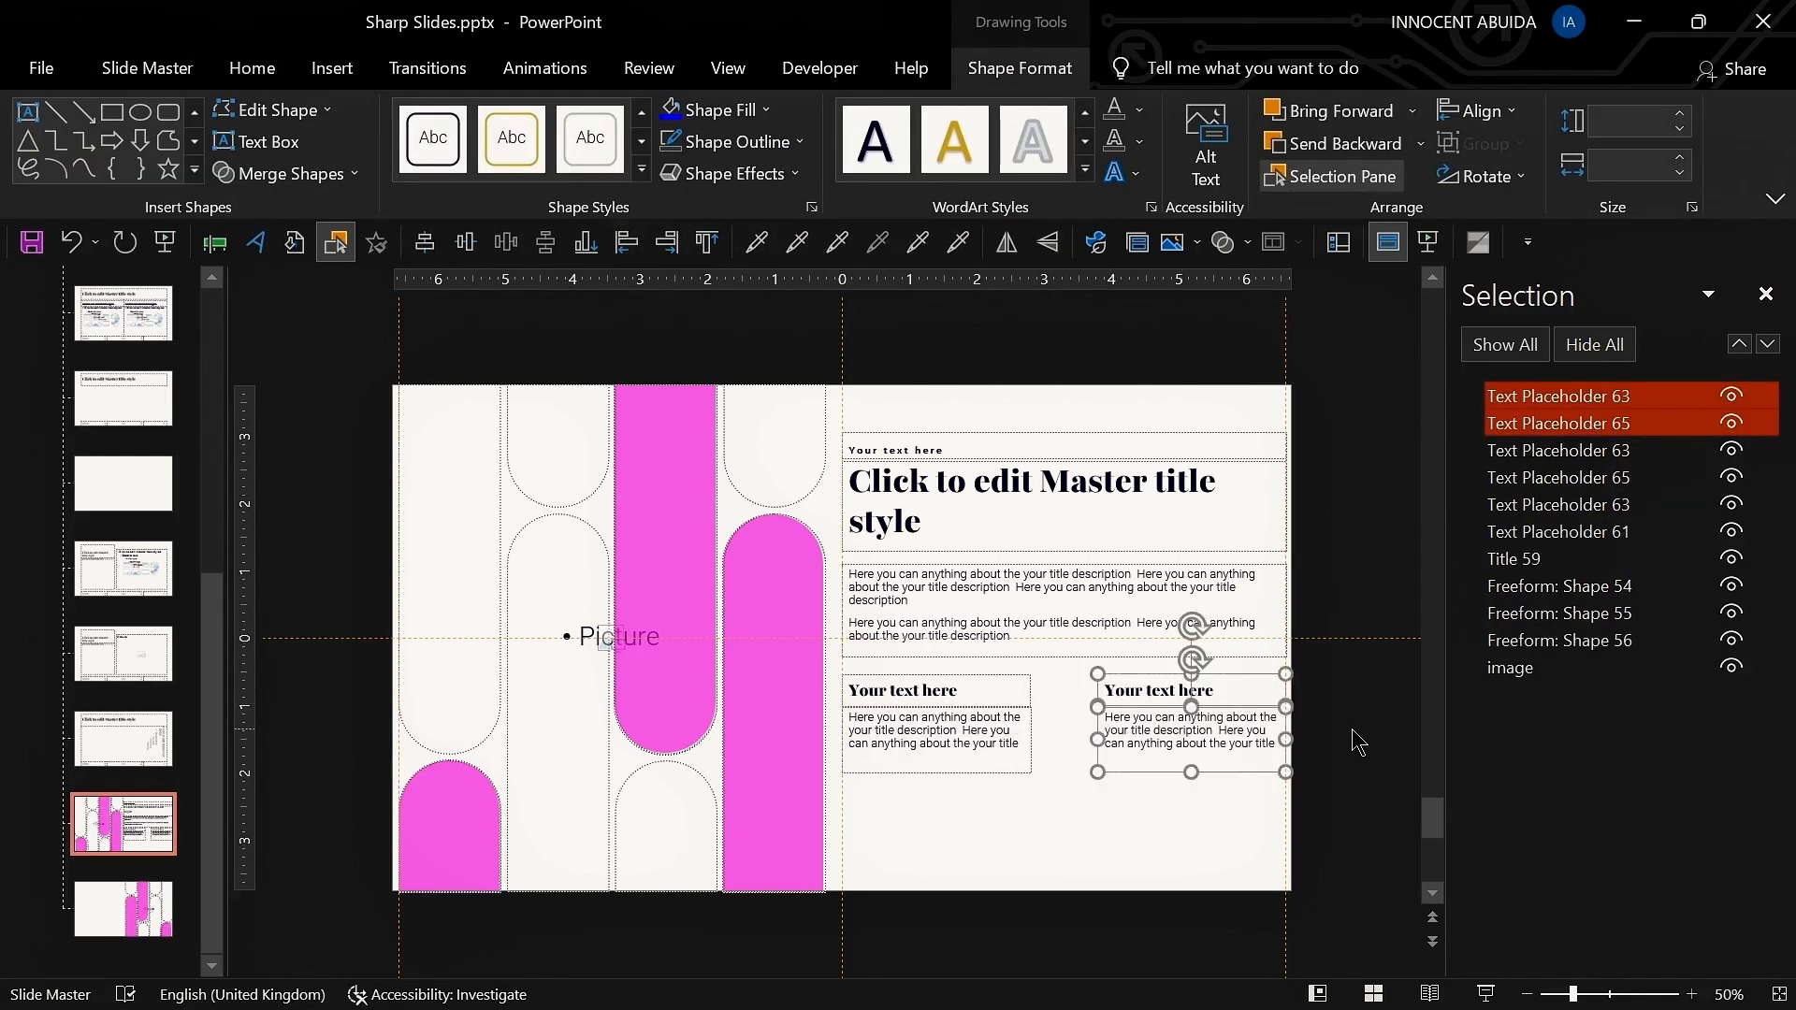
key(Left)
key(Left)
key(Left)
Step: Widen all four subheading and body-text placeholders slightly so the second column reaches the outer margin guide
shift+click(955, 716)
shift+click(959, 696)
drag(1030, 738, 1048, 739)
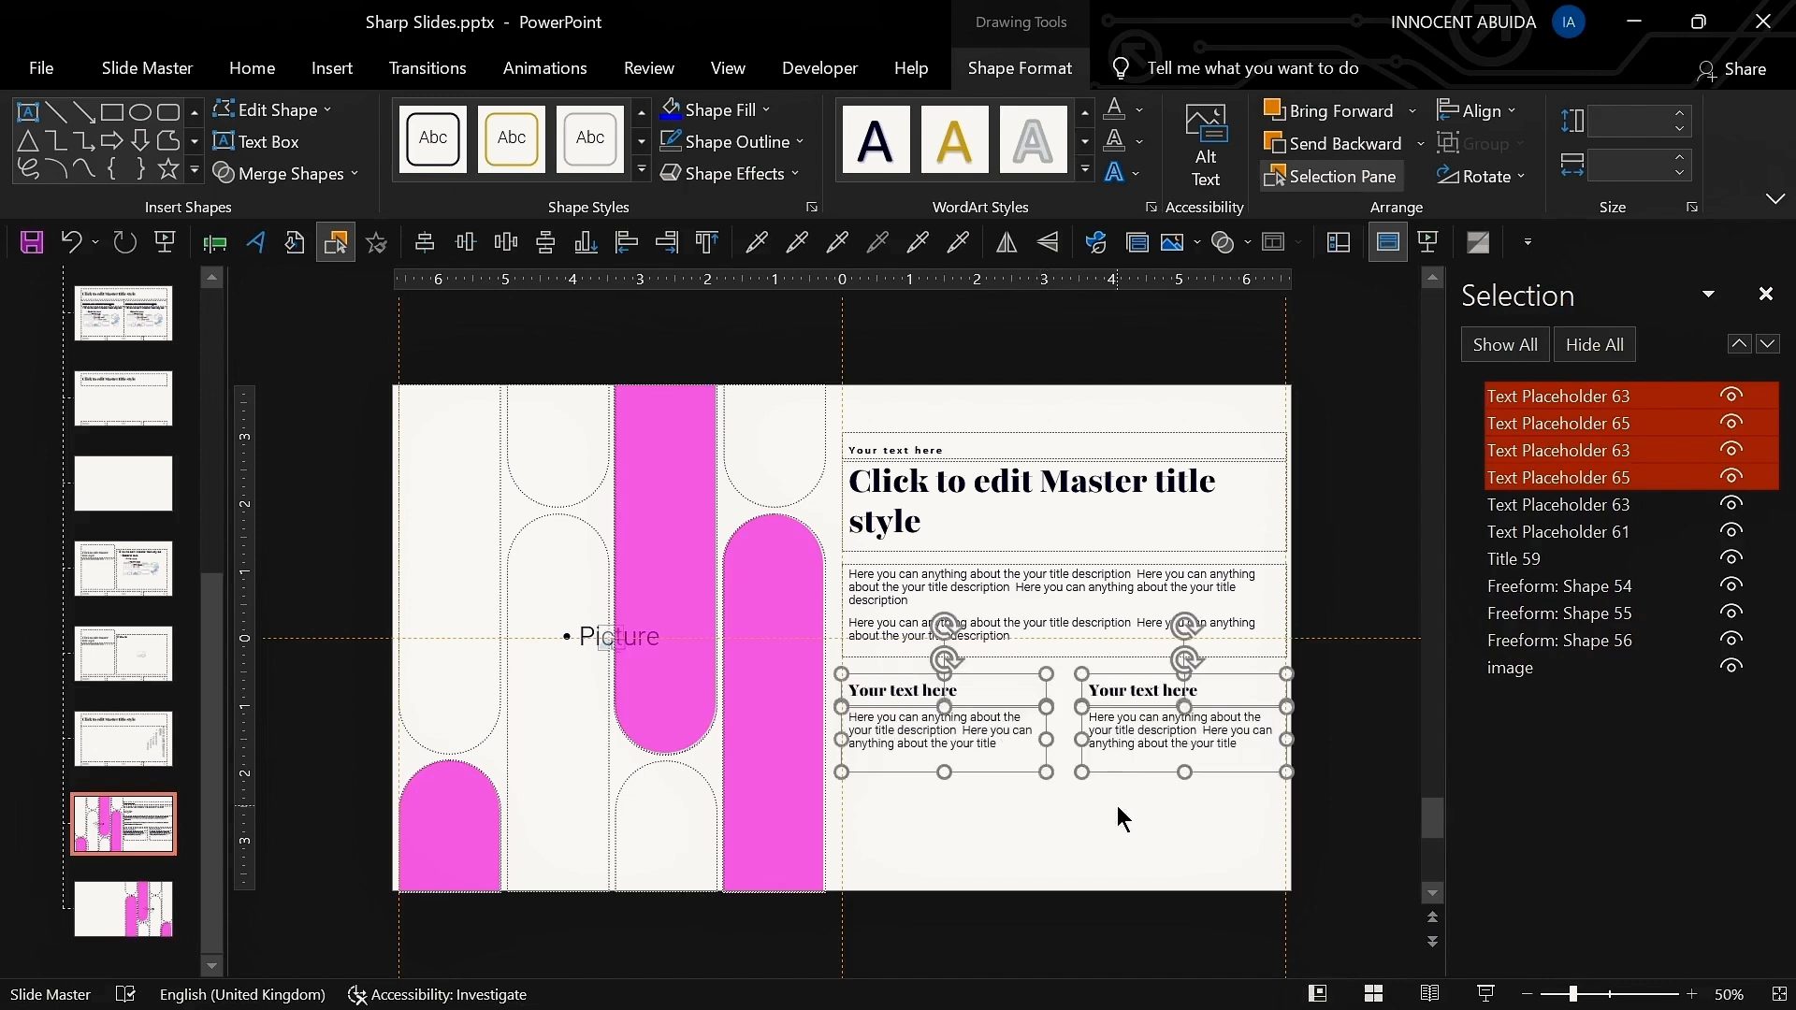
click(1117, 808)
Step: Shift the second column slightly toward the first, and widen both columns again to span up to the margin guide
drag(1318, 633, 1057, 818)
key(Left)
key(Left)
drag(1292, 798, 830, 661)
drag(1047, 740, 1054, 742)
click(1085, 839)
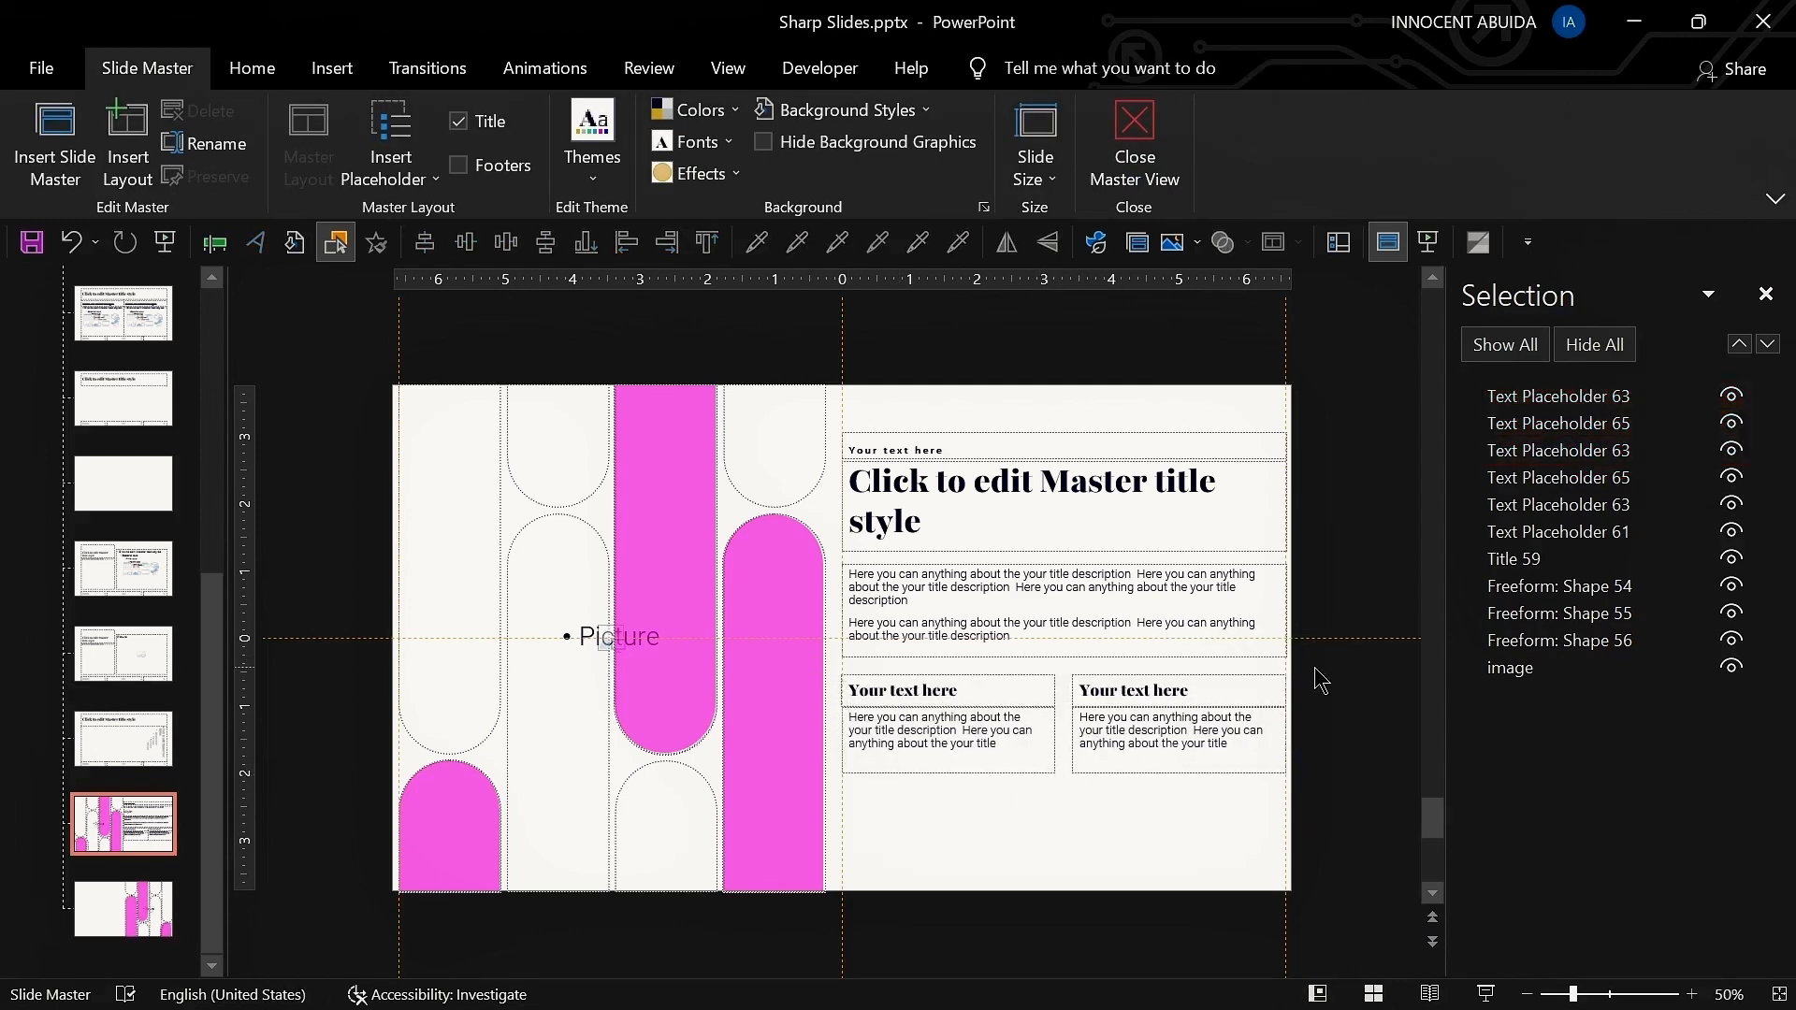
Step: Duplicate both subheading and body-text pairs as a second row, and move all four pairs up closer to the description
drag(1314, 667, 742, 863)
drag(1018, 774, 997, 875)
drag(1317, 658, 811, 895)
key(Up)
key(Up)
key(Up)
click(1305, 757)
Step: Reduce the height of all four body-text placeholders so they fit their three lines of text
click(1168, 726)
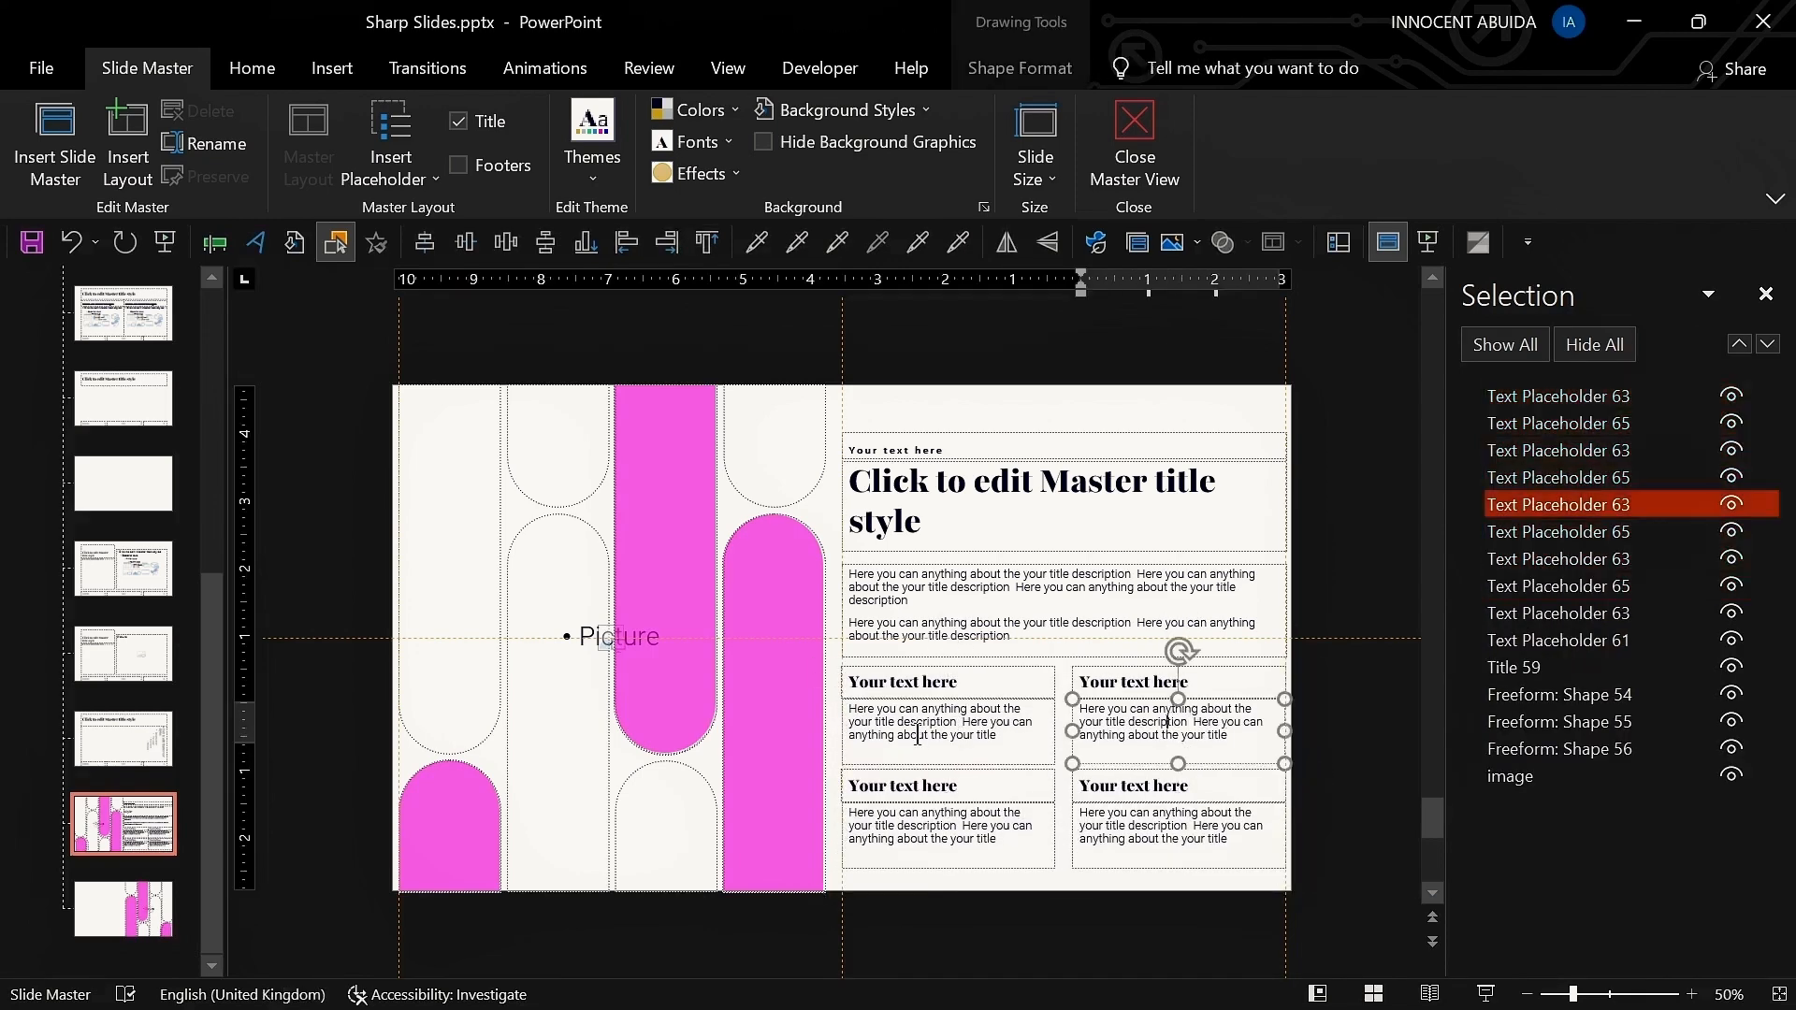
shift+click(917, 734)
shift+click(924, 831)
shift+click(1152, 836)
drag(1178, 868, 1176, 853)
click(1319, 810)
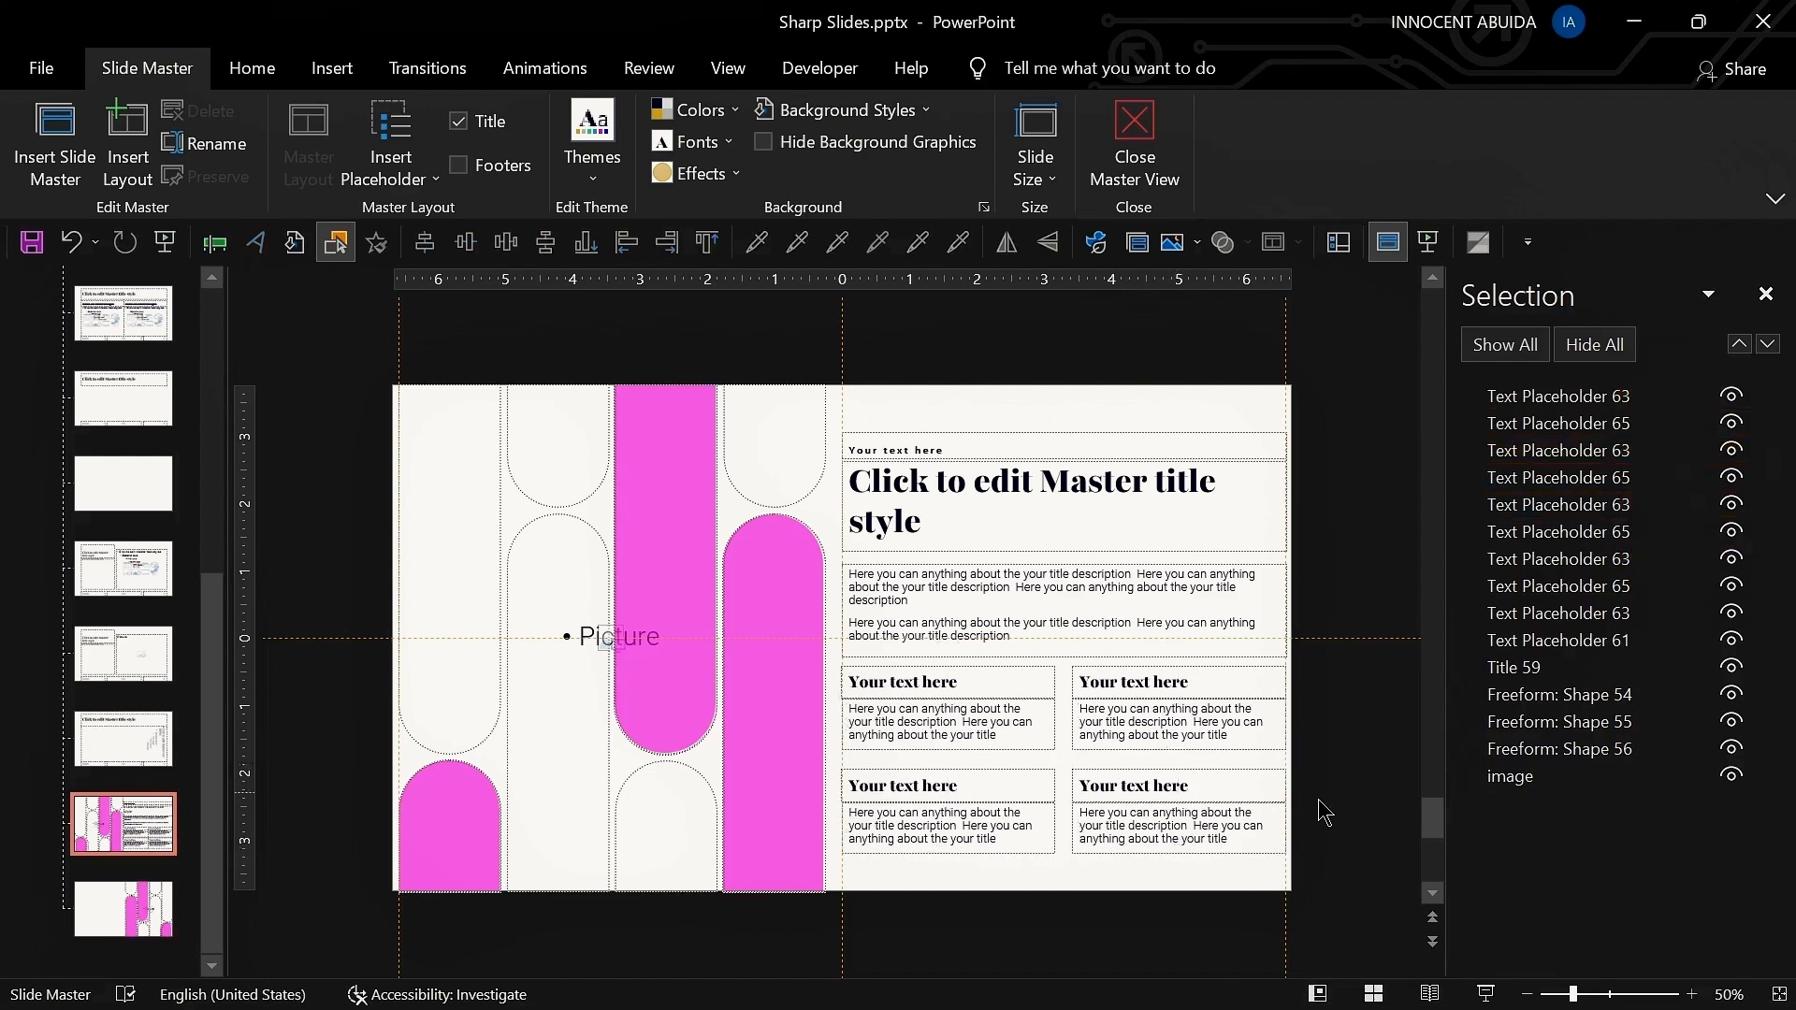
Step: Move the lower row of subheading and body-text placeholders up slightly, closer to the upper row
drag(1325, 758, 812, 879)
key(Up)
key(Up)
key(Up)
Step: Return to the normal slide view, reset slide 2 to the updated layout and try its subheading and body placeholders
click(1339, 242)
click(244, 151)
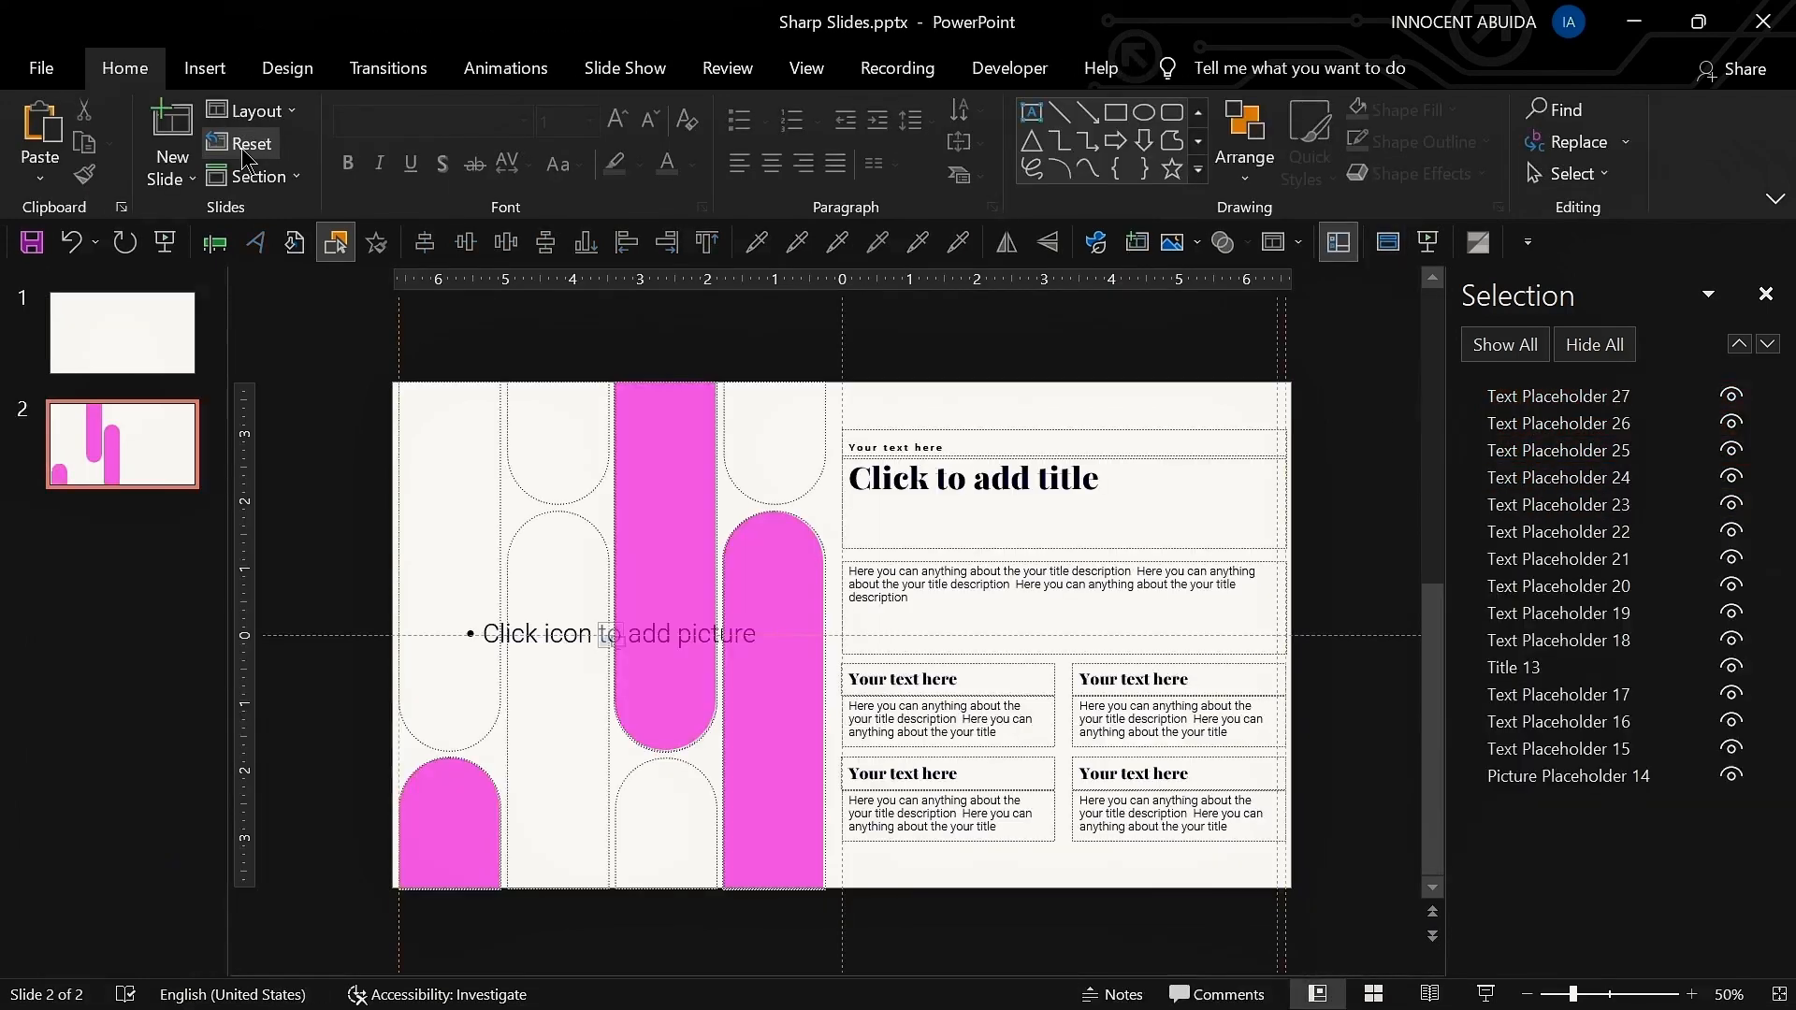
click(913, 681)
click(906, 726)
click(884, 819)
click(1169, 818)
Step: In the slide master, adjust the text block's vertical position against a temporary 6.07" by 0.69" rectangle, and delete the rectangle
click(1387, 242)
click(251, 69)
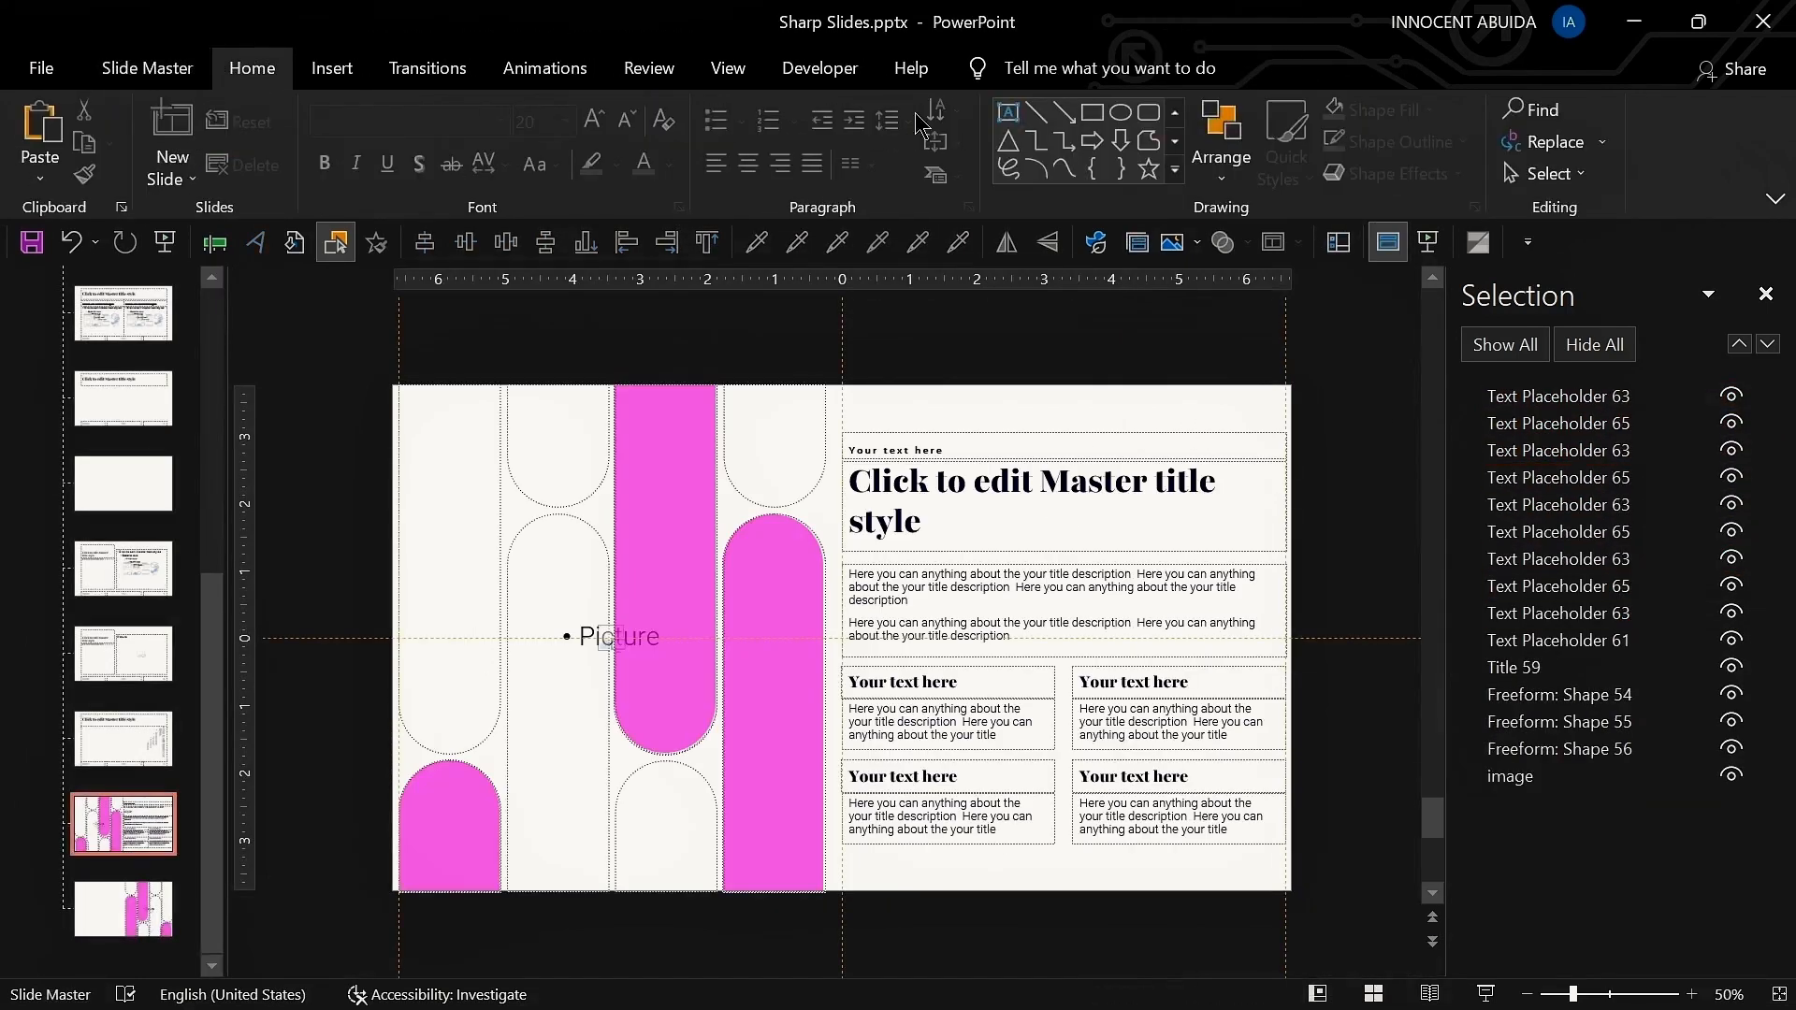
drag(1290, 435, 1338, 842)
scroll(1100, 342, up, 2)
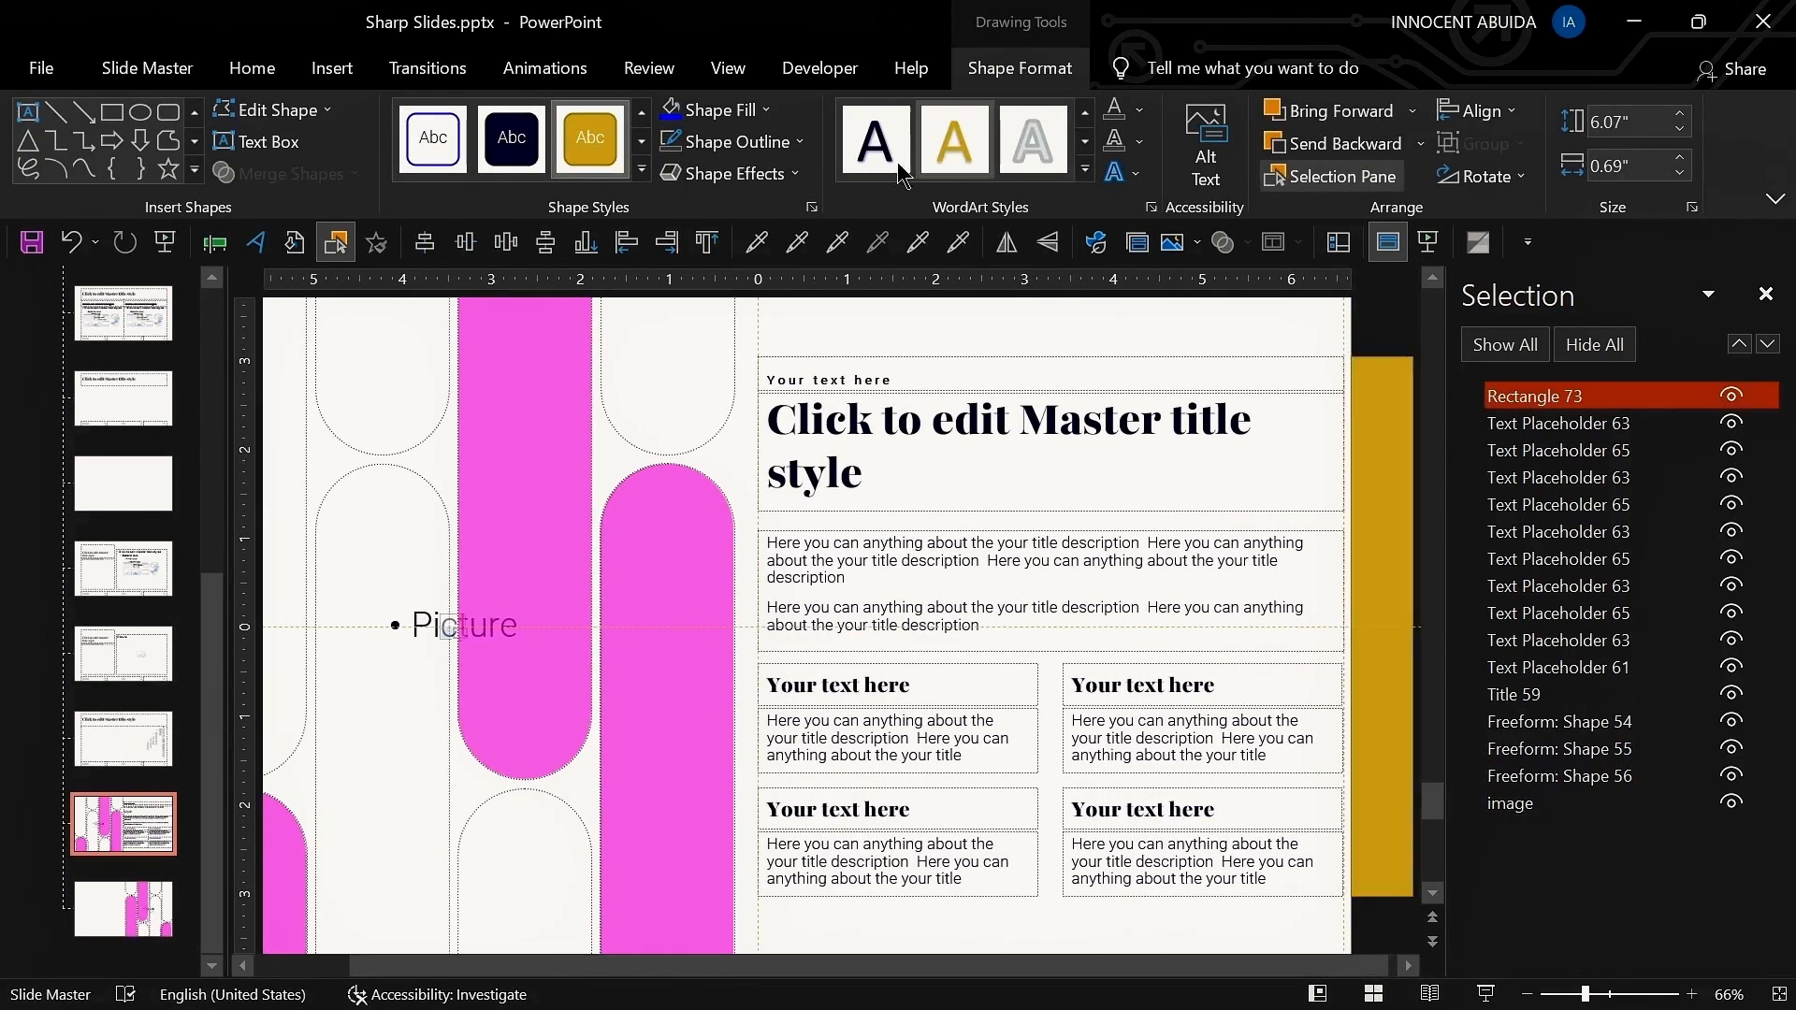
drag(1357, 317, 733, 907)
drag(1166, 390, 1166, 391)
click(1378, 384)
key(Delete)
scroll(1378, 383, down, 2)
Step: Copy all the layout's title, label, description, subheading and body placeholders into the mirrored layout
drag(1321, 414, 812, 874)
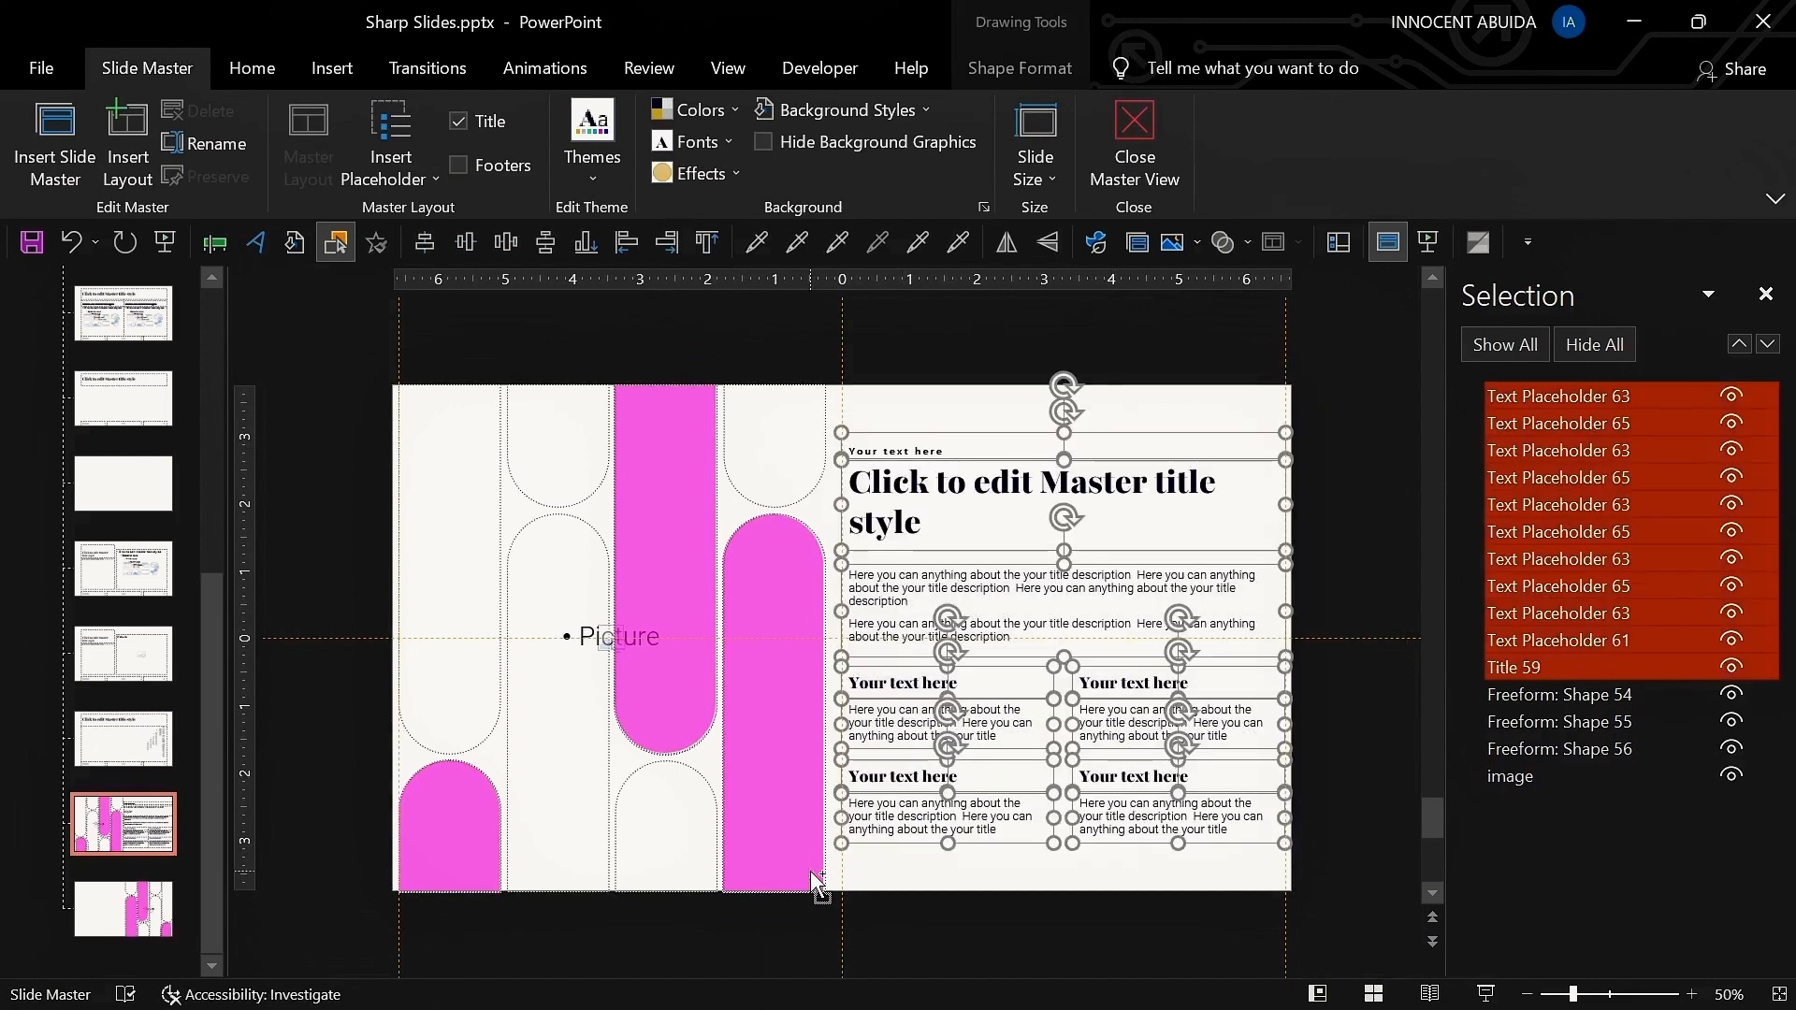
click(123, 905)
key(ctrl+v)
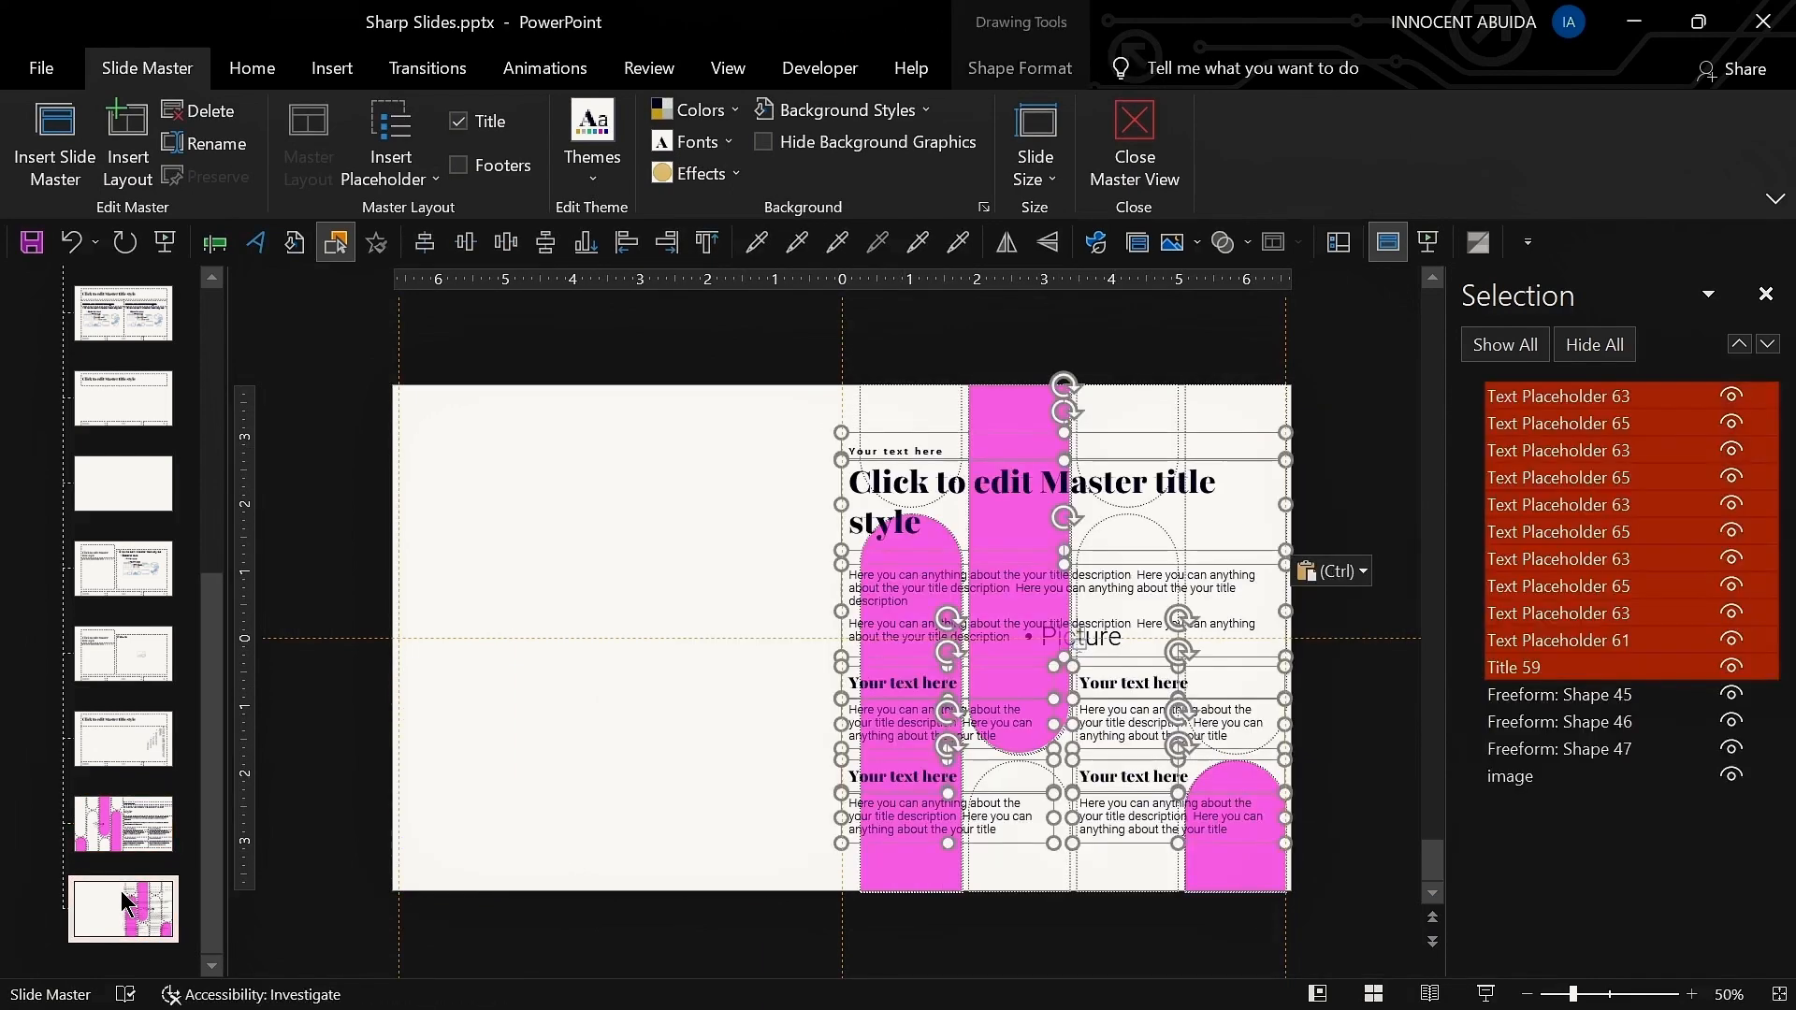
Step: Move the pasted text placeholders onto the mirrored layout's empty half, between the outer margin guide and the center guide
key(Left)
key(Left)
key(Left)
key(Left)
key(Left)
key(Left)
key(Left)
key(Left)
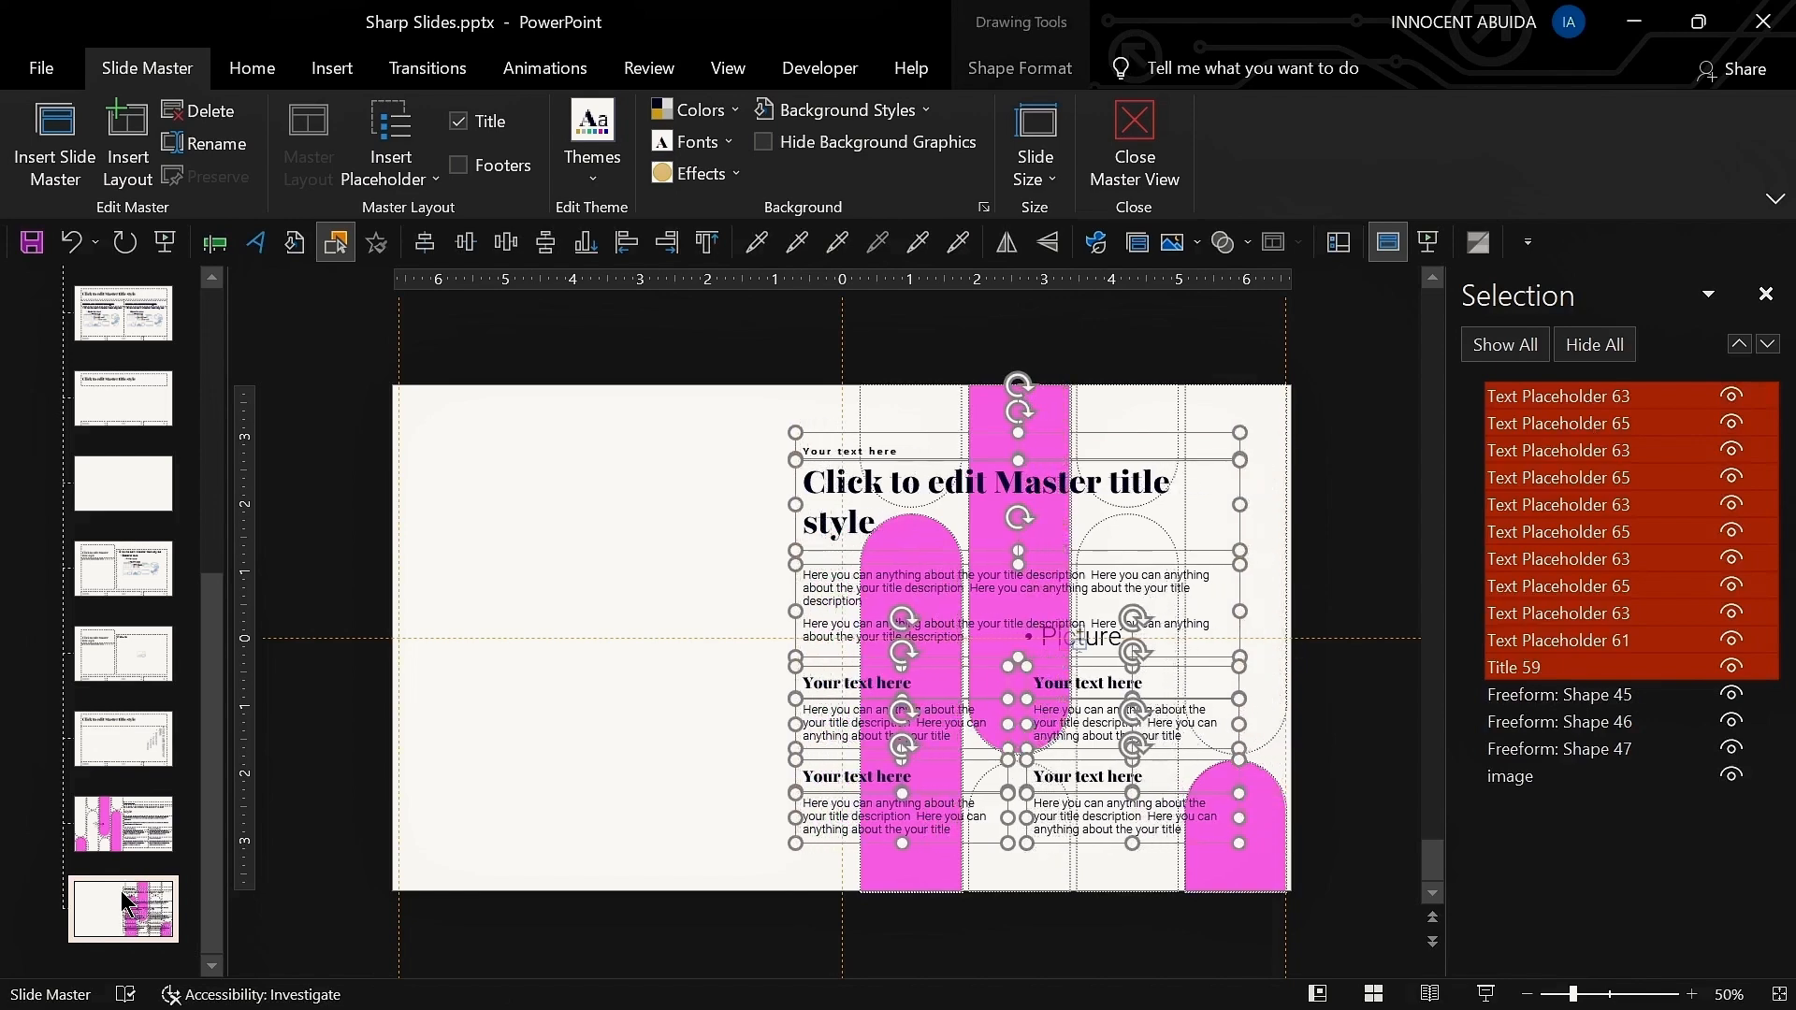
drag(845, 671, 442, 666)
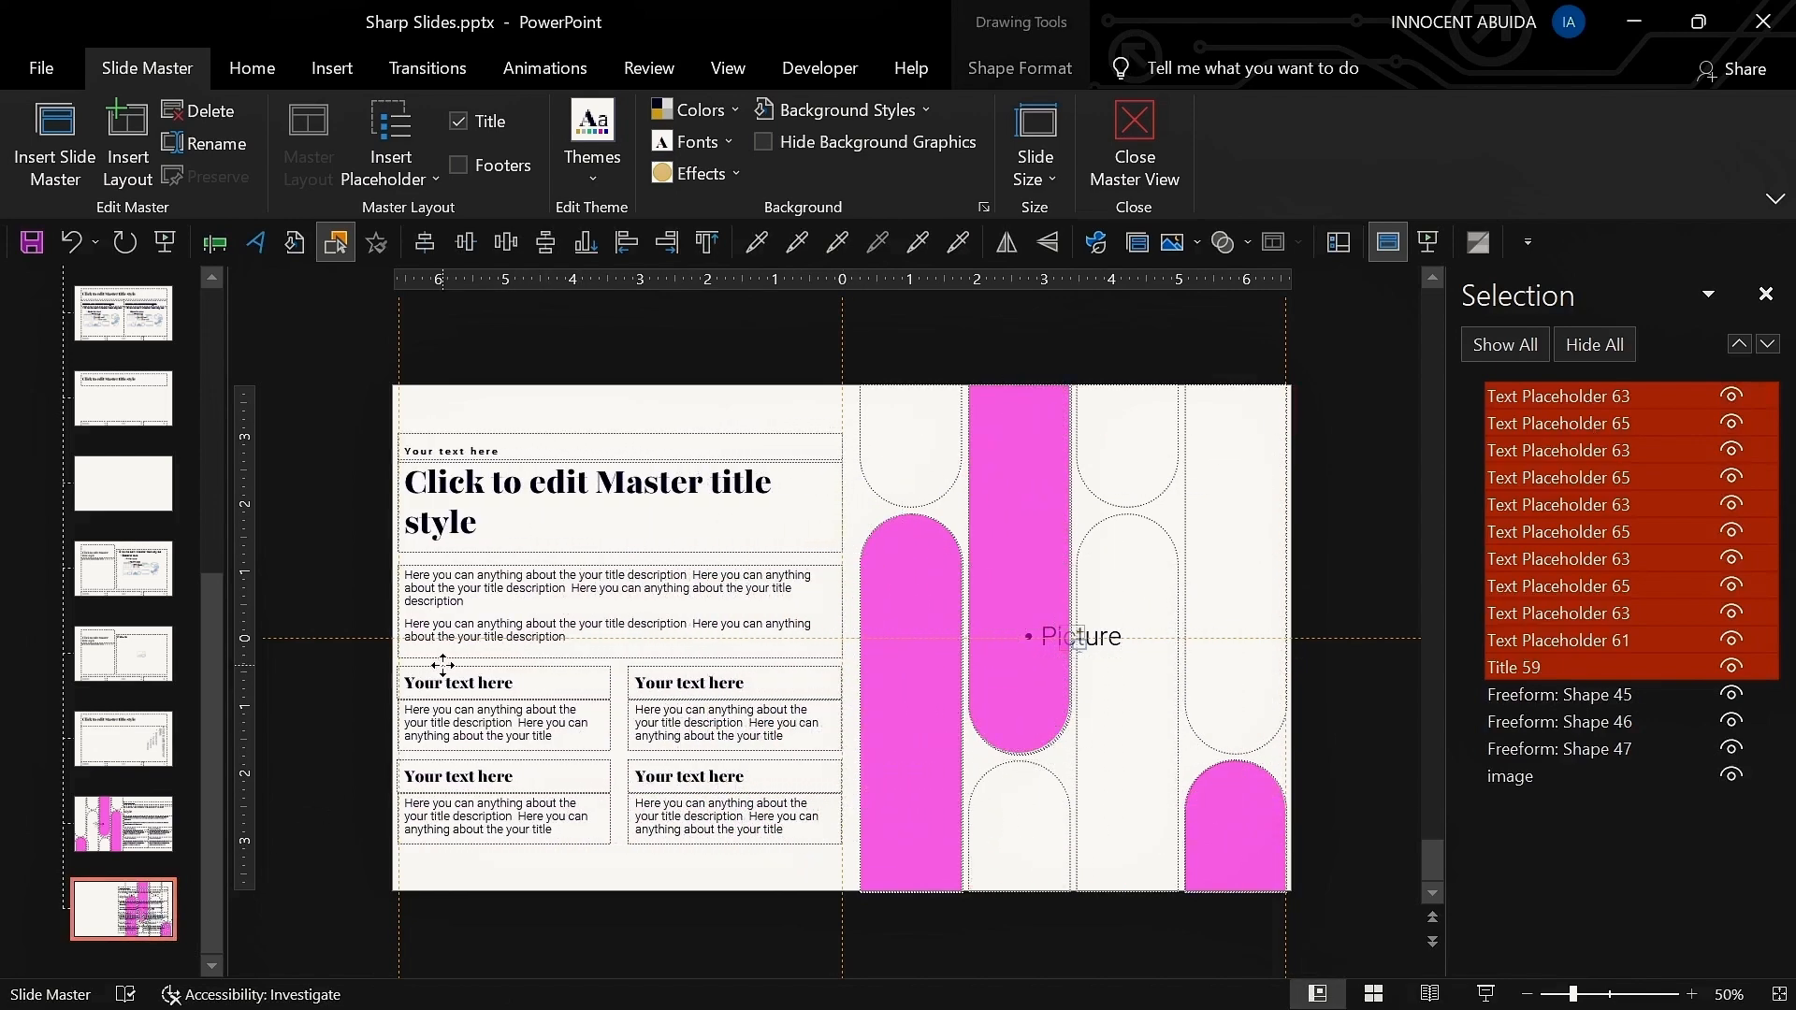
click(341, 639)
Step: Rename the layout with the picture on its left half as "L.Light image content layout"
right_click(123, 844)
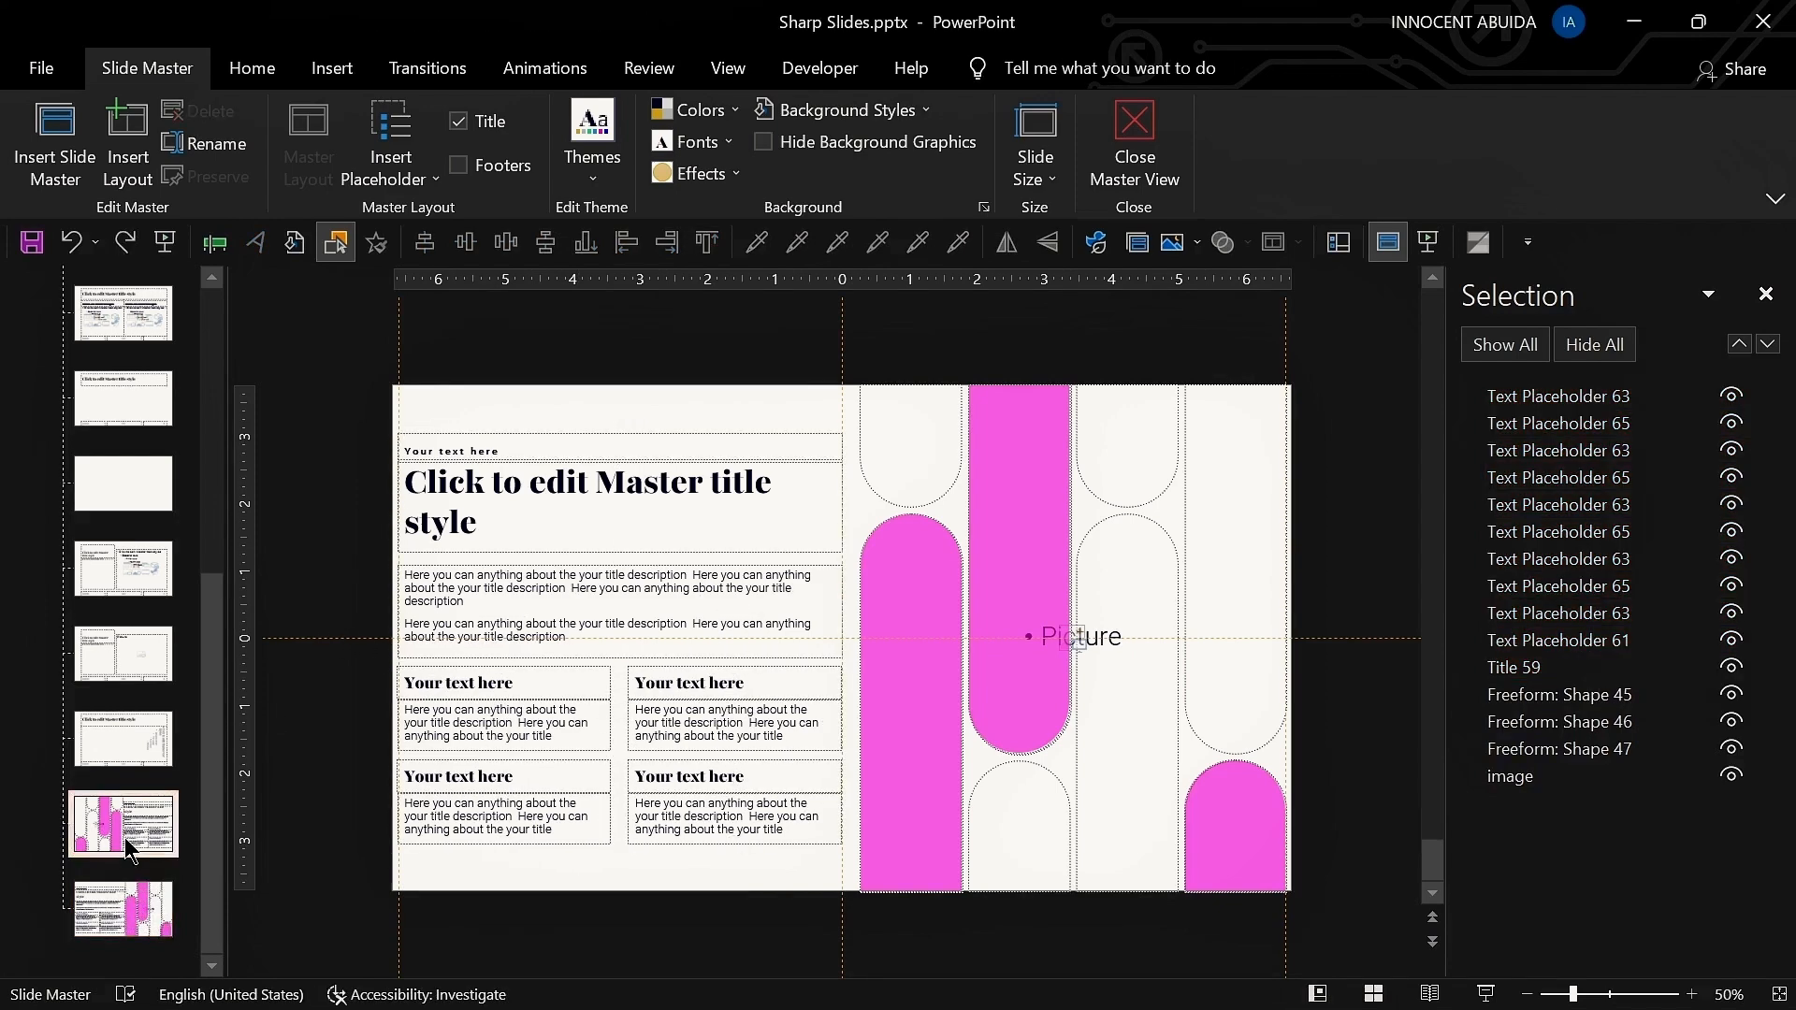
click(191, 781)
key(BackSpace)
text(L.L)
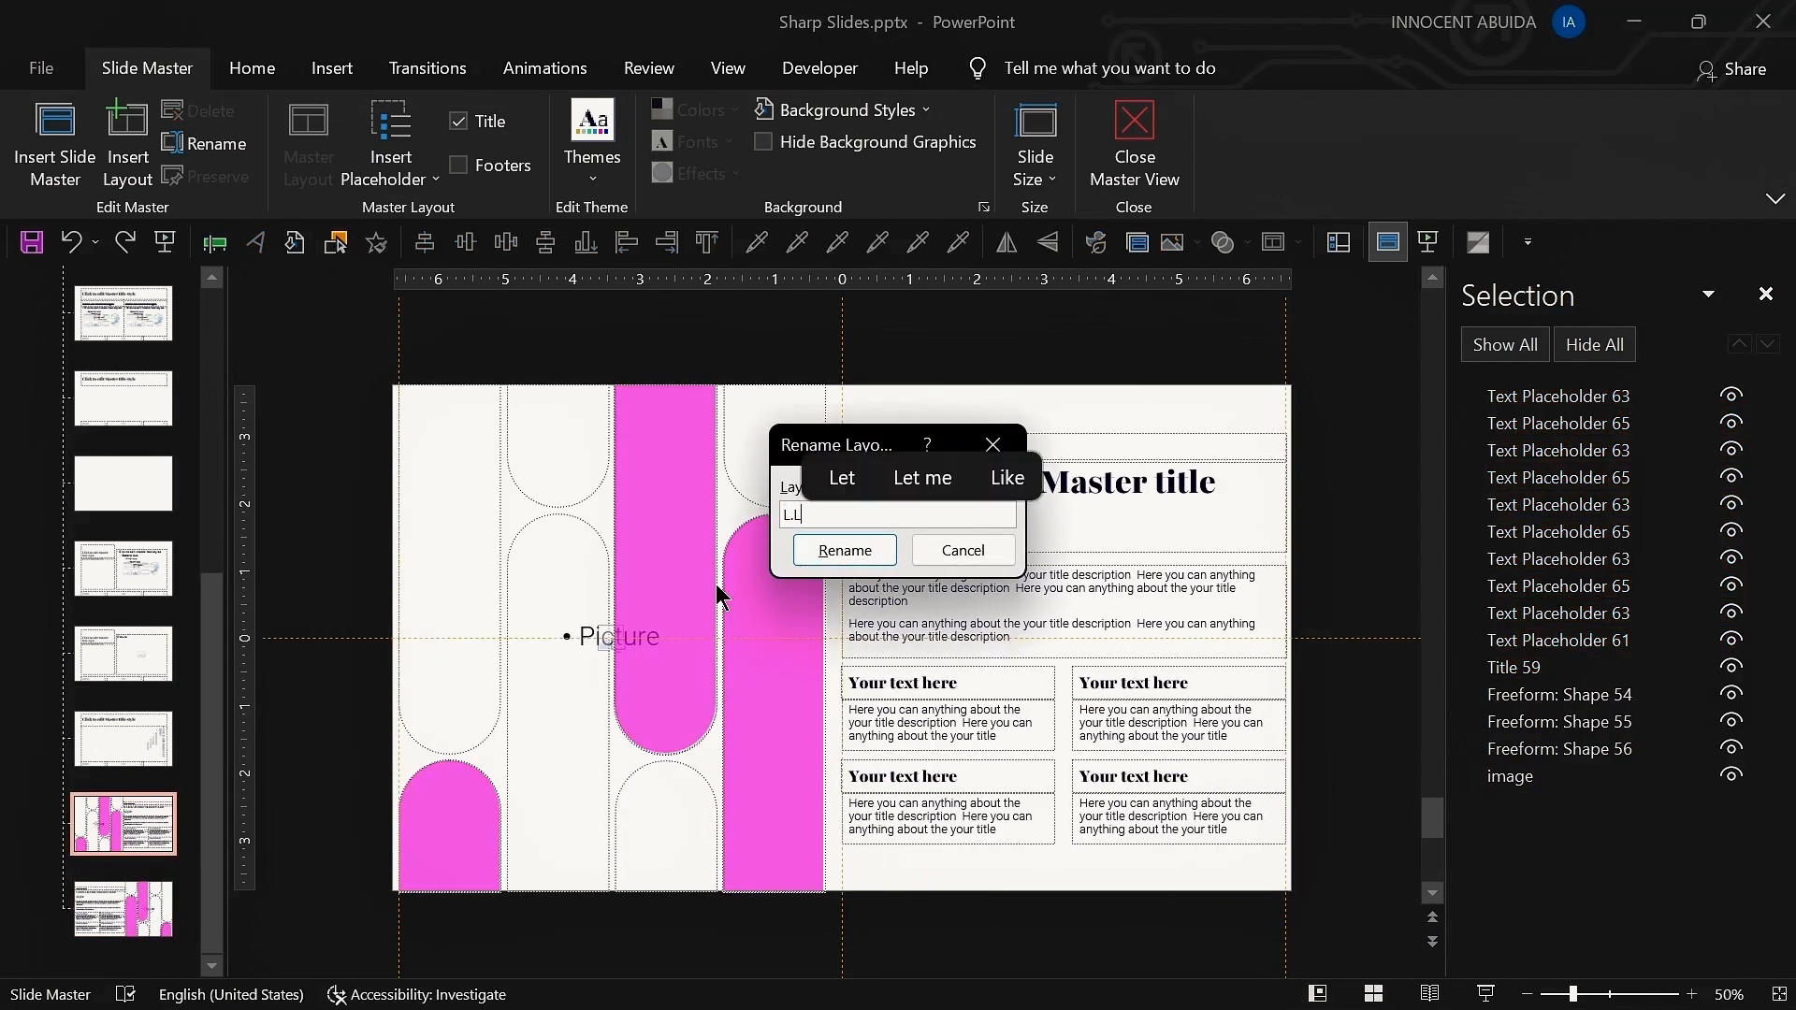
text(ight image content layout)
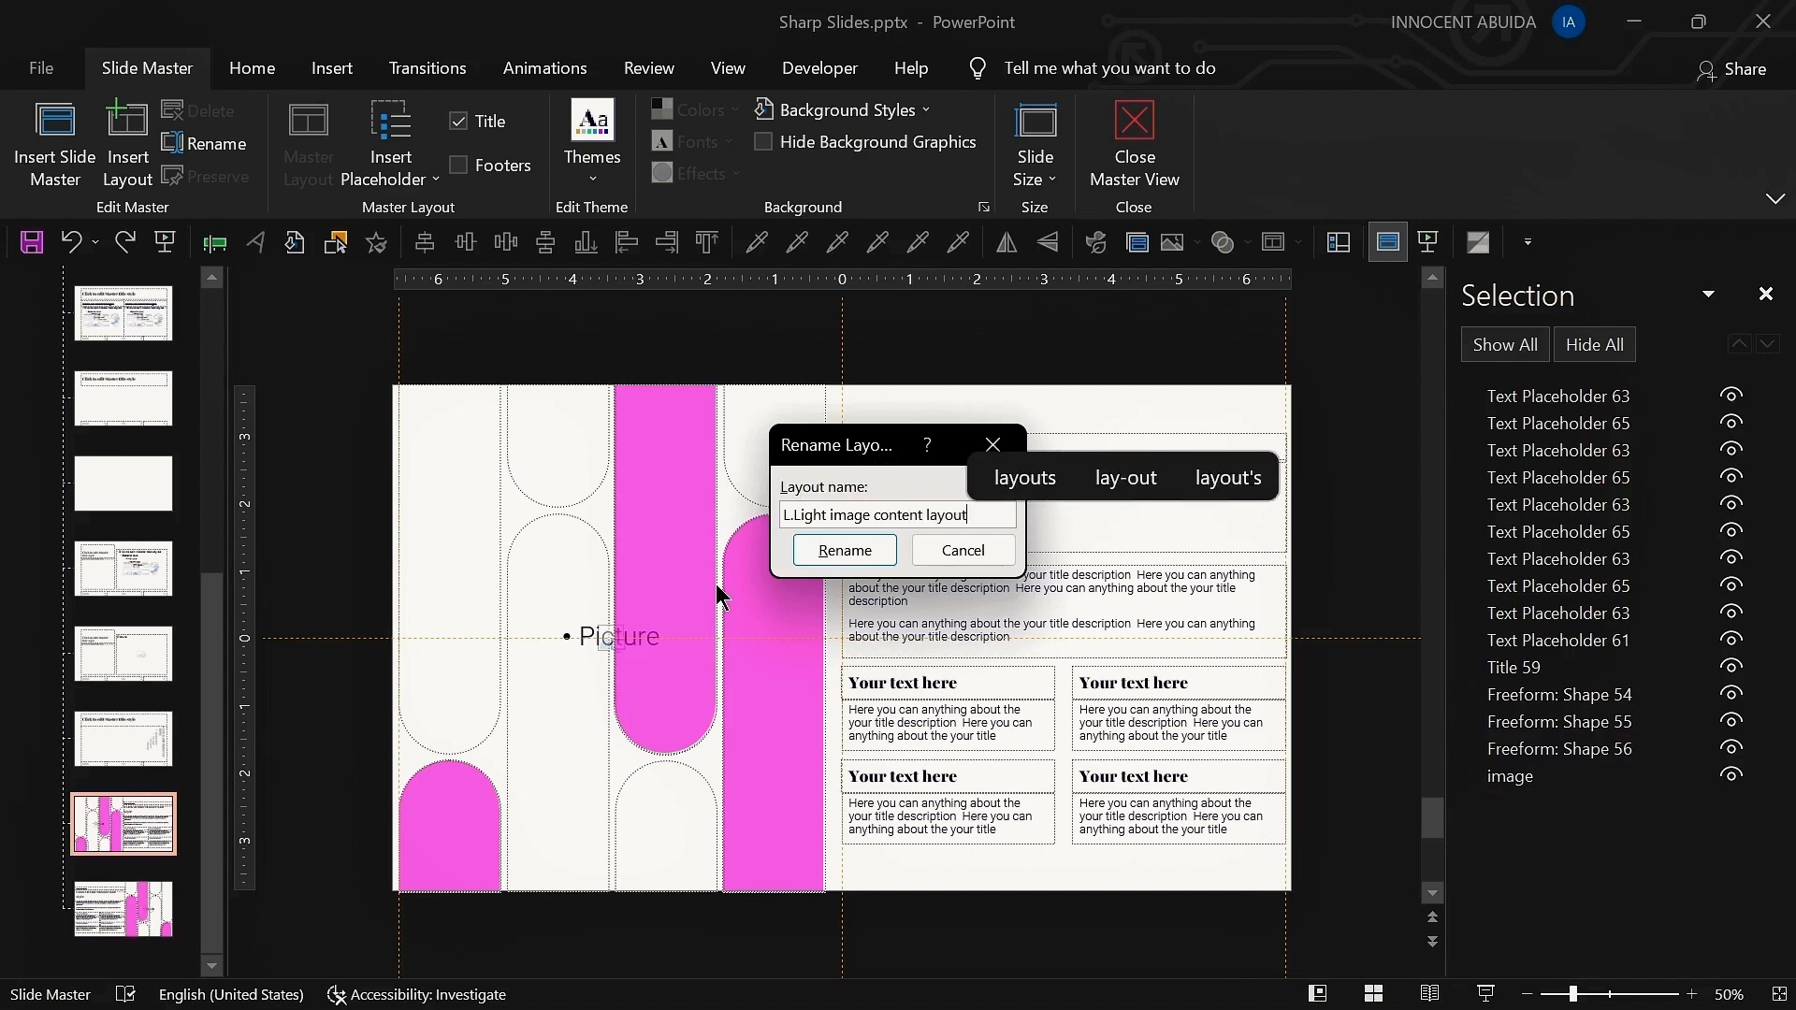
key(Return)
Step: Rename the mirrored layout with a matching name ending in "Light image content layout"
right_click(123, 912)
click(227, 812)
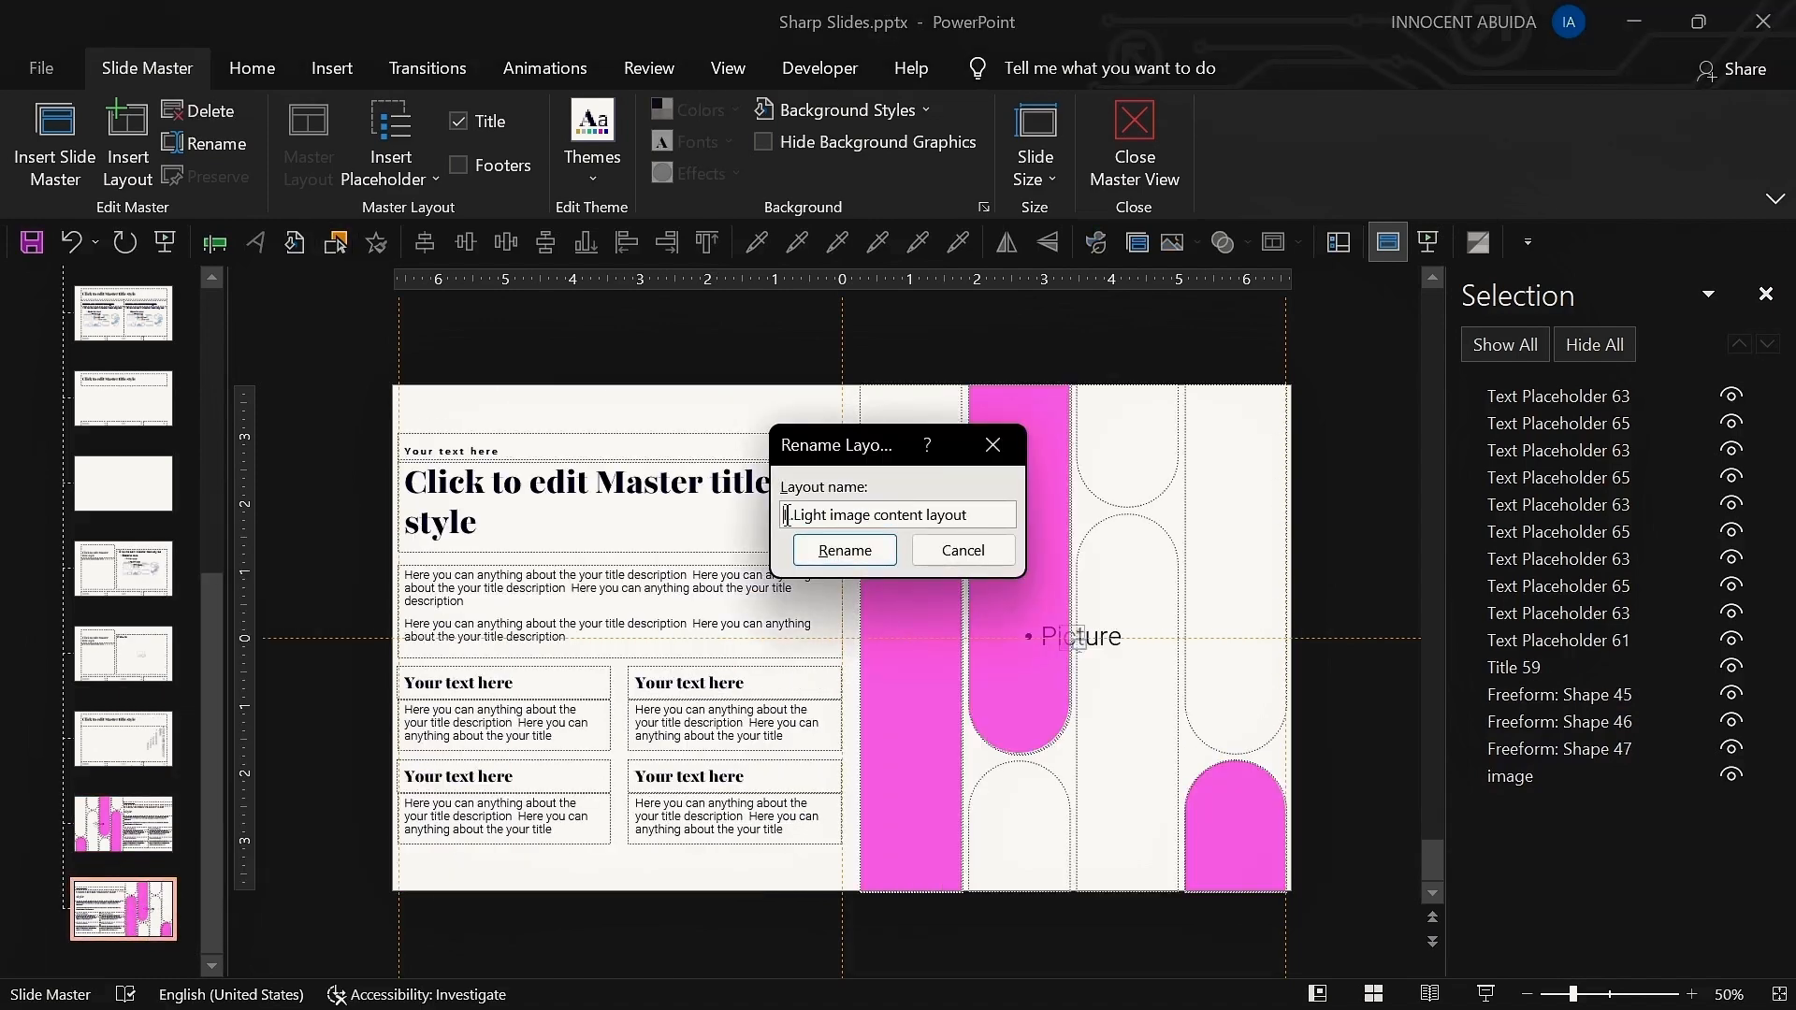
key(Return)
Step: Duplicate both light image content layouts and apply the dark navy background style to the copies
click(111, 817)
ctrl+click(110, 904)
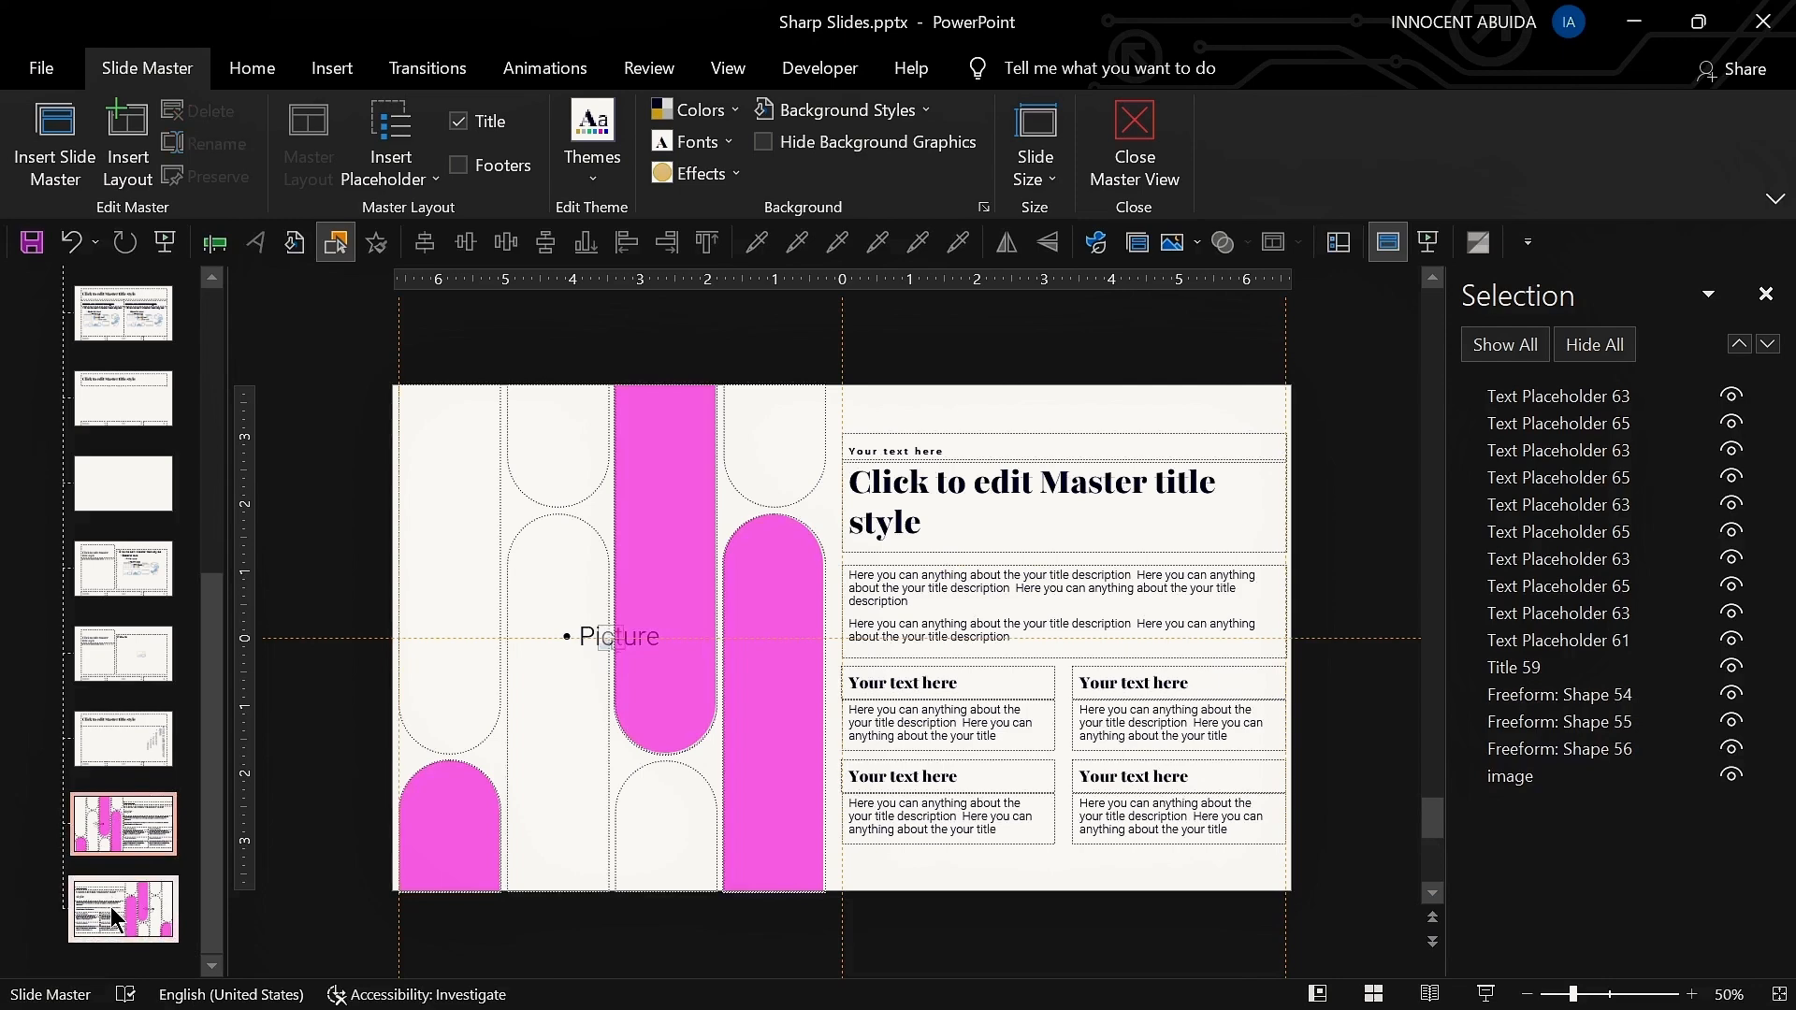
key(ctrl+d)
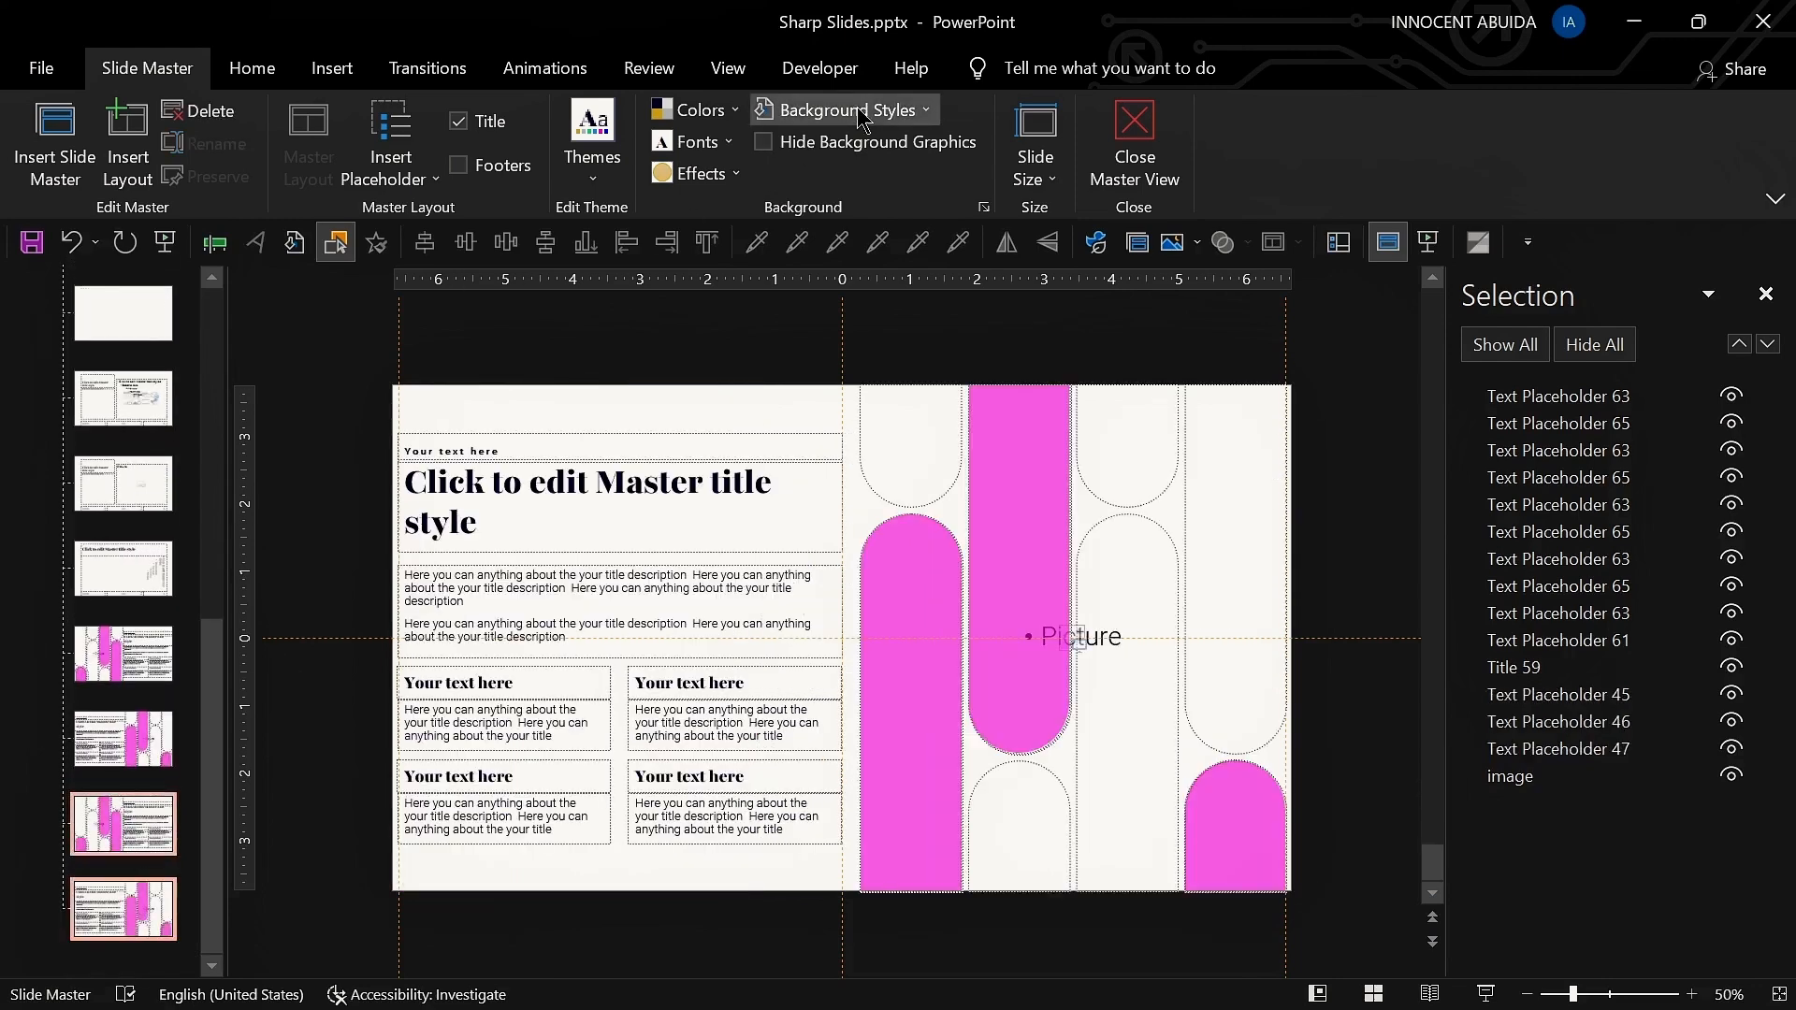
click(860, 110)
click(1038, 168)
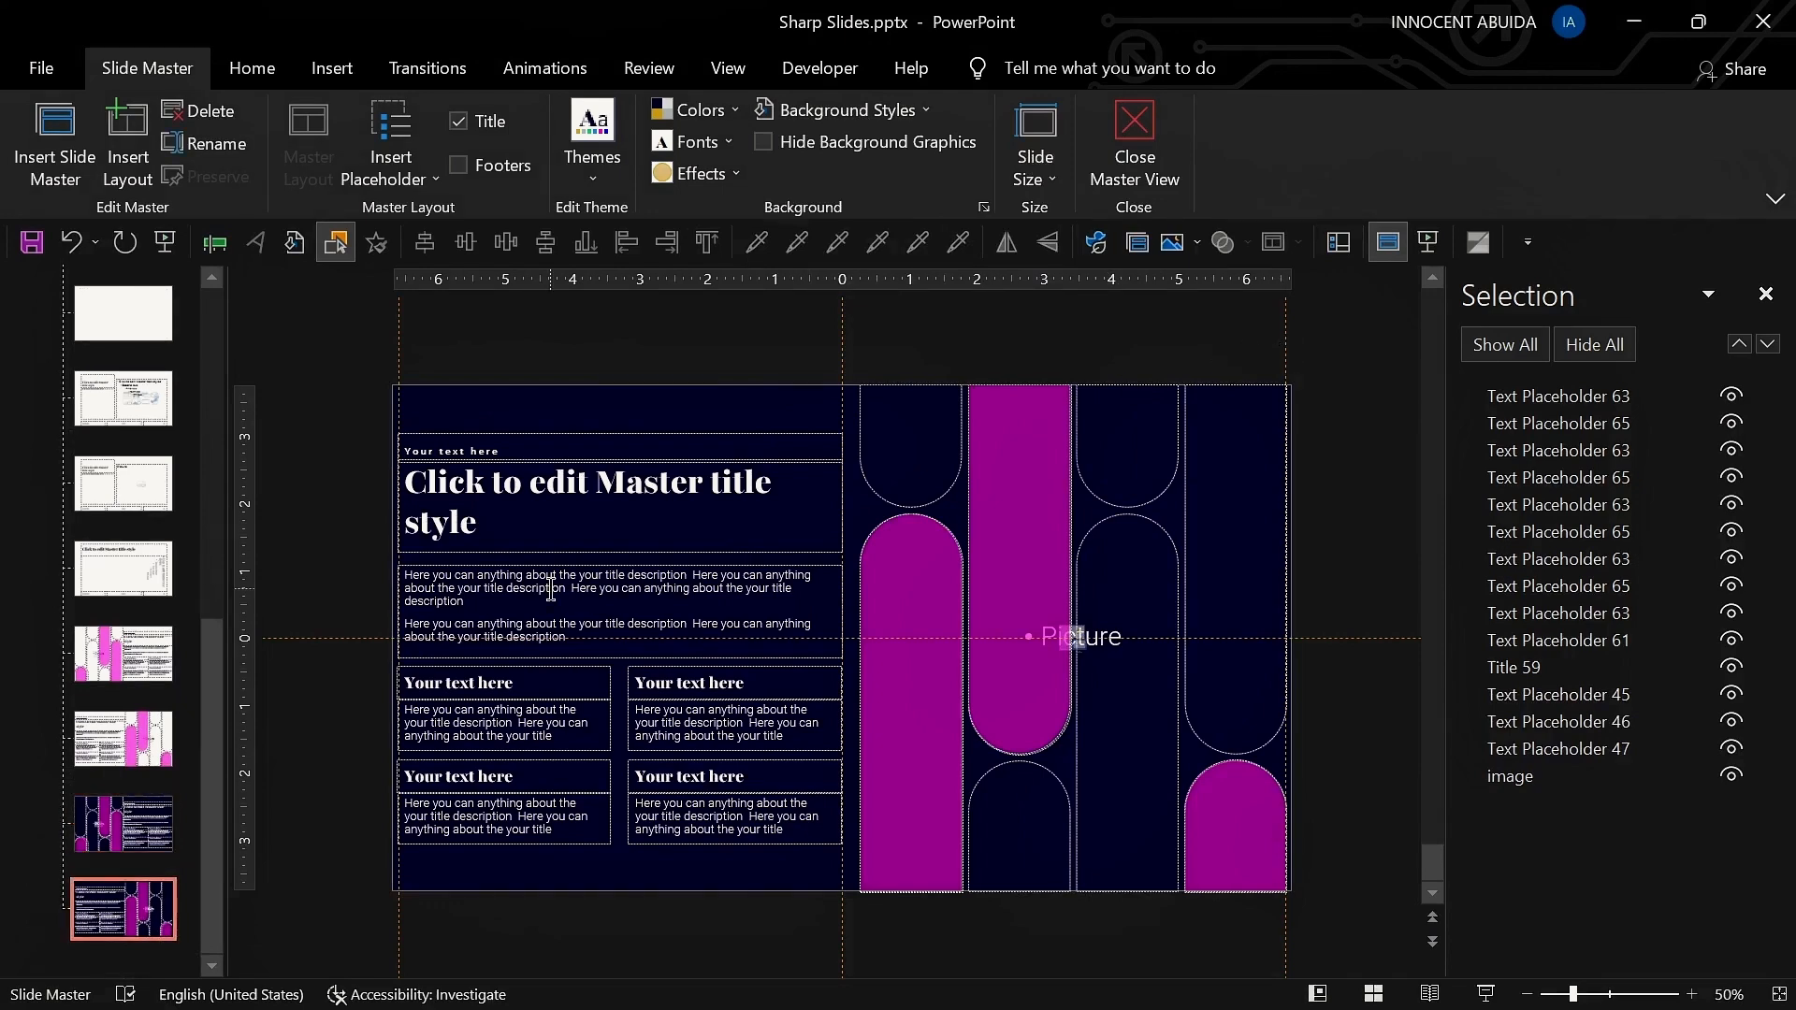
Step: Color the small label text above the title in the magenta theme color on both dark layouts
drag(377, 421, 888, 524)
click(253, 69)
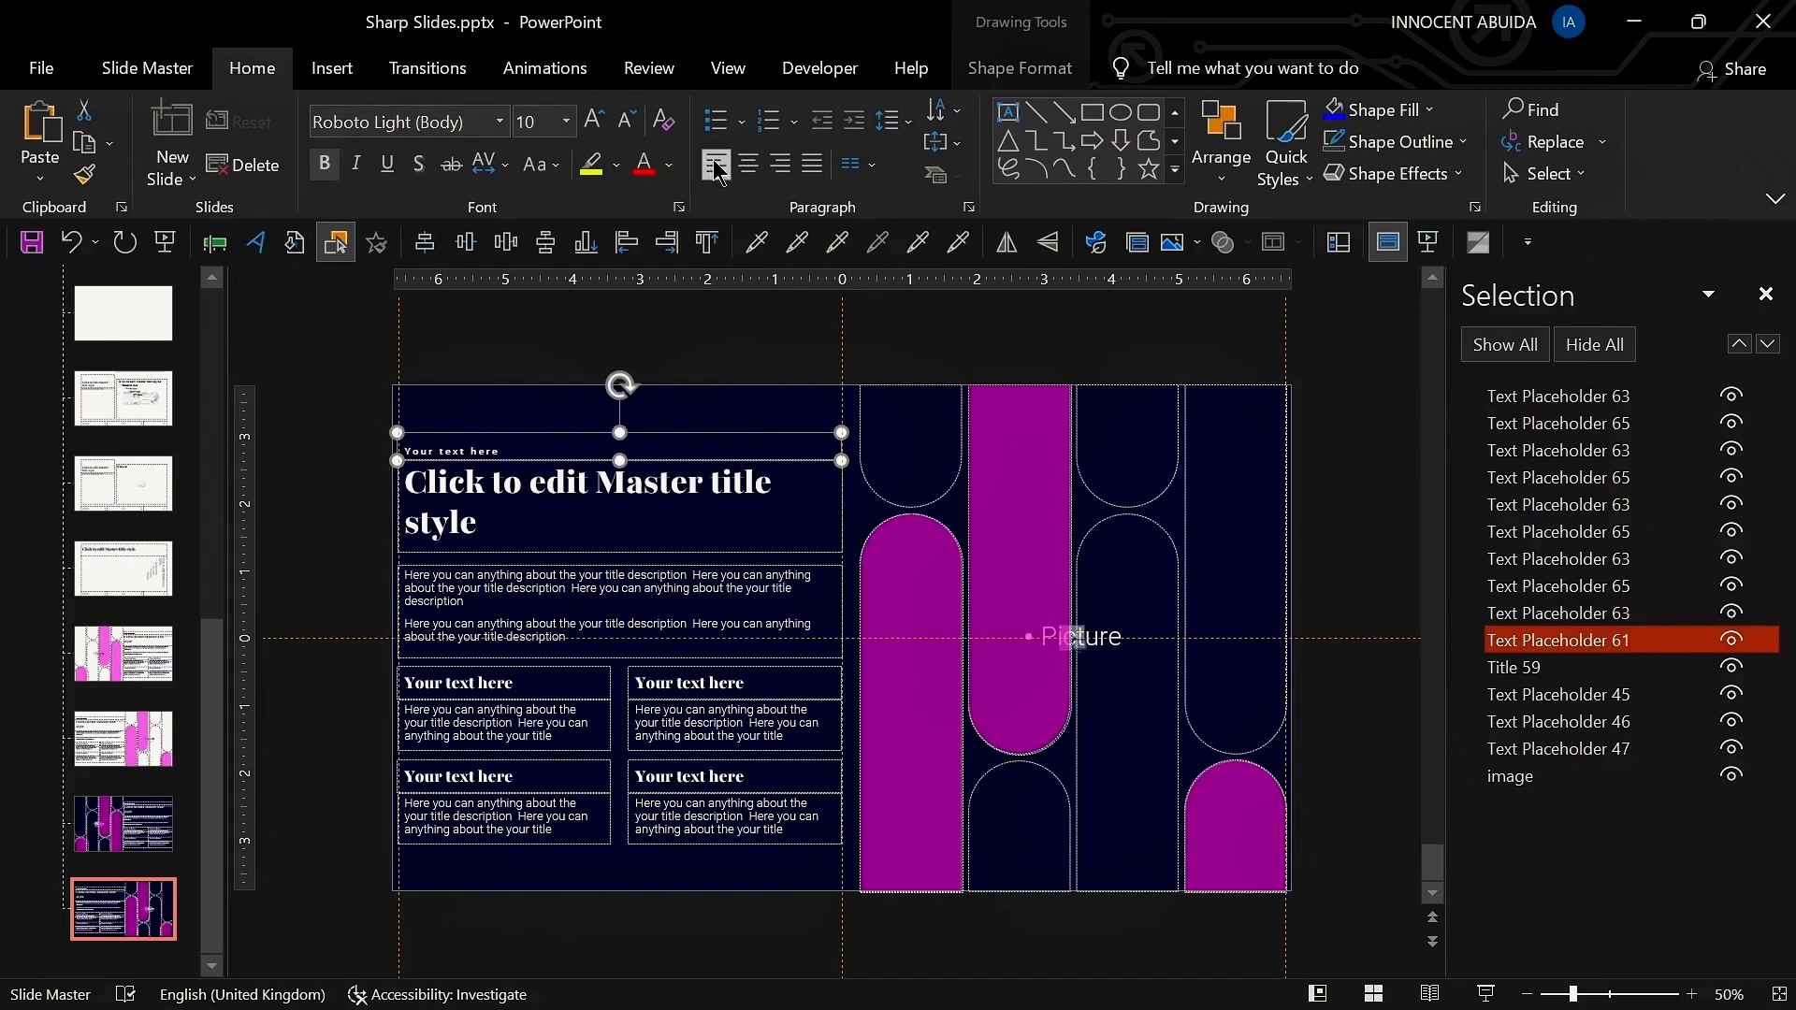
click(670, 166)
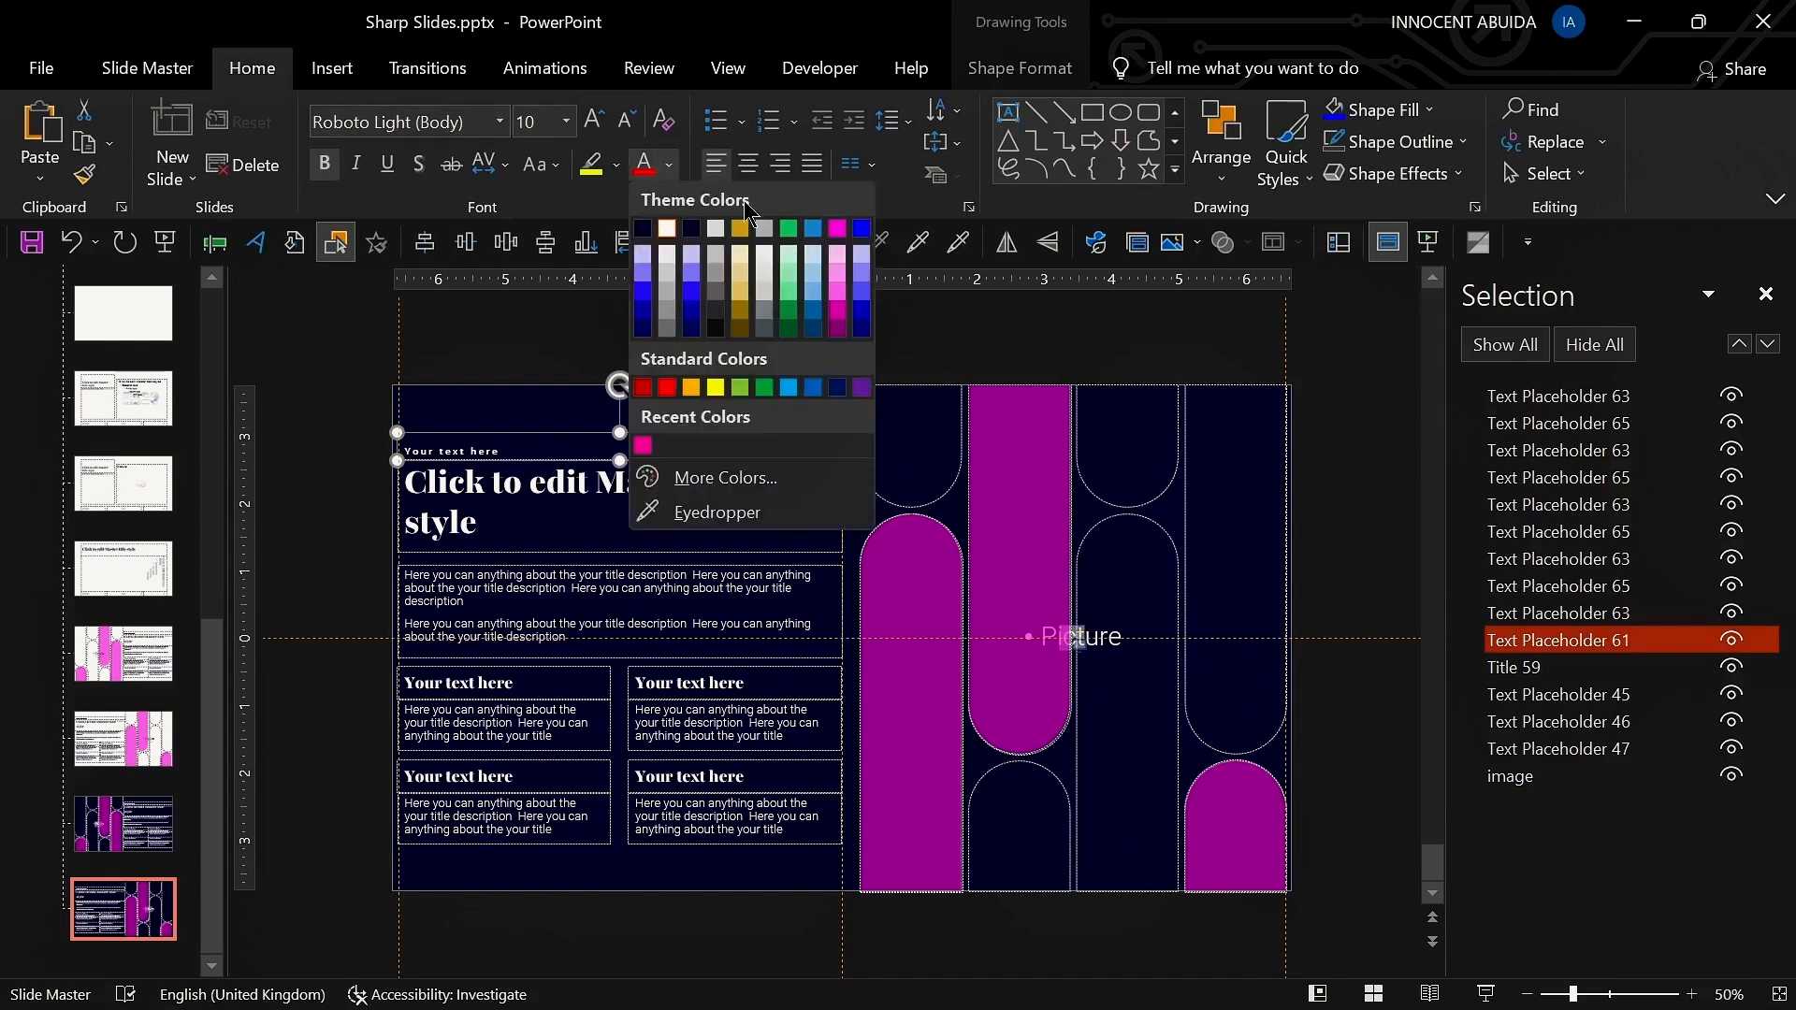
click(836, 229)
click(123, 823)
drag(1315, 402, 806, 492)
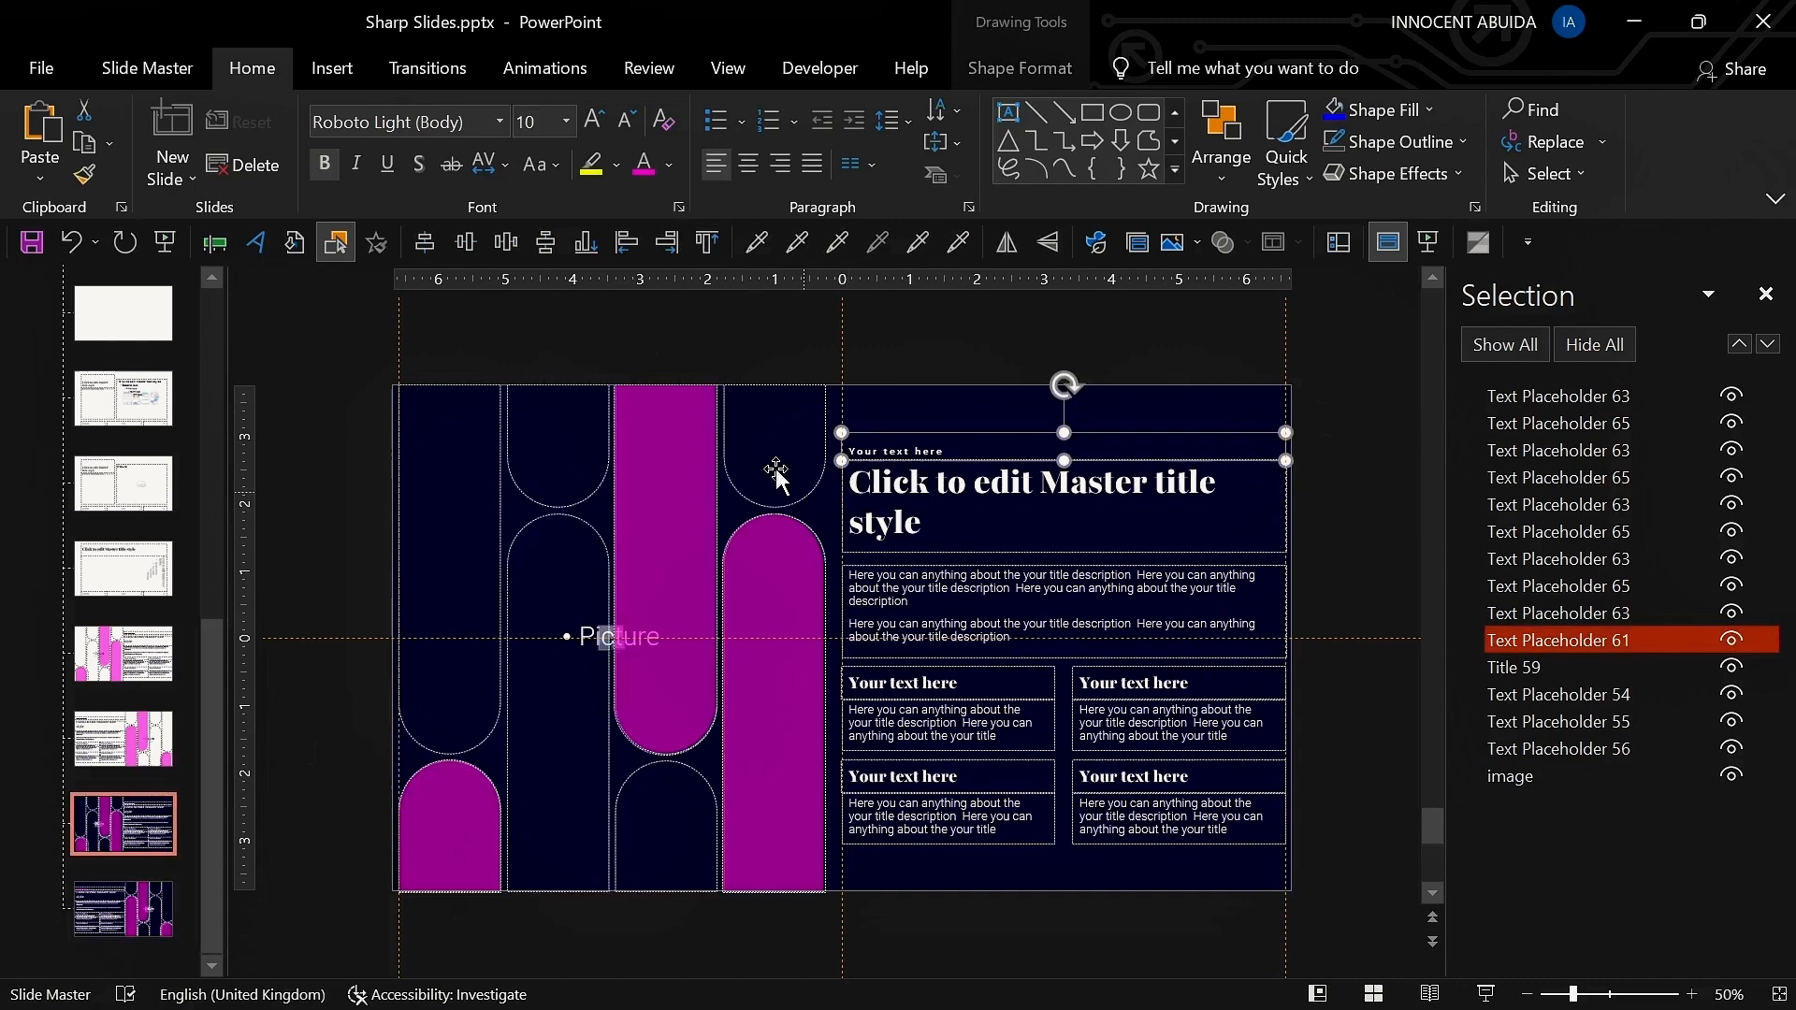
click(308, 437)
Step: Return to the normal slide view and copy the title "The Kitchen A Culinary Paradise" from the Word document into the title placeholder
click(150, 666)
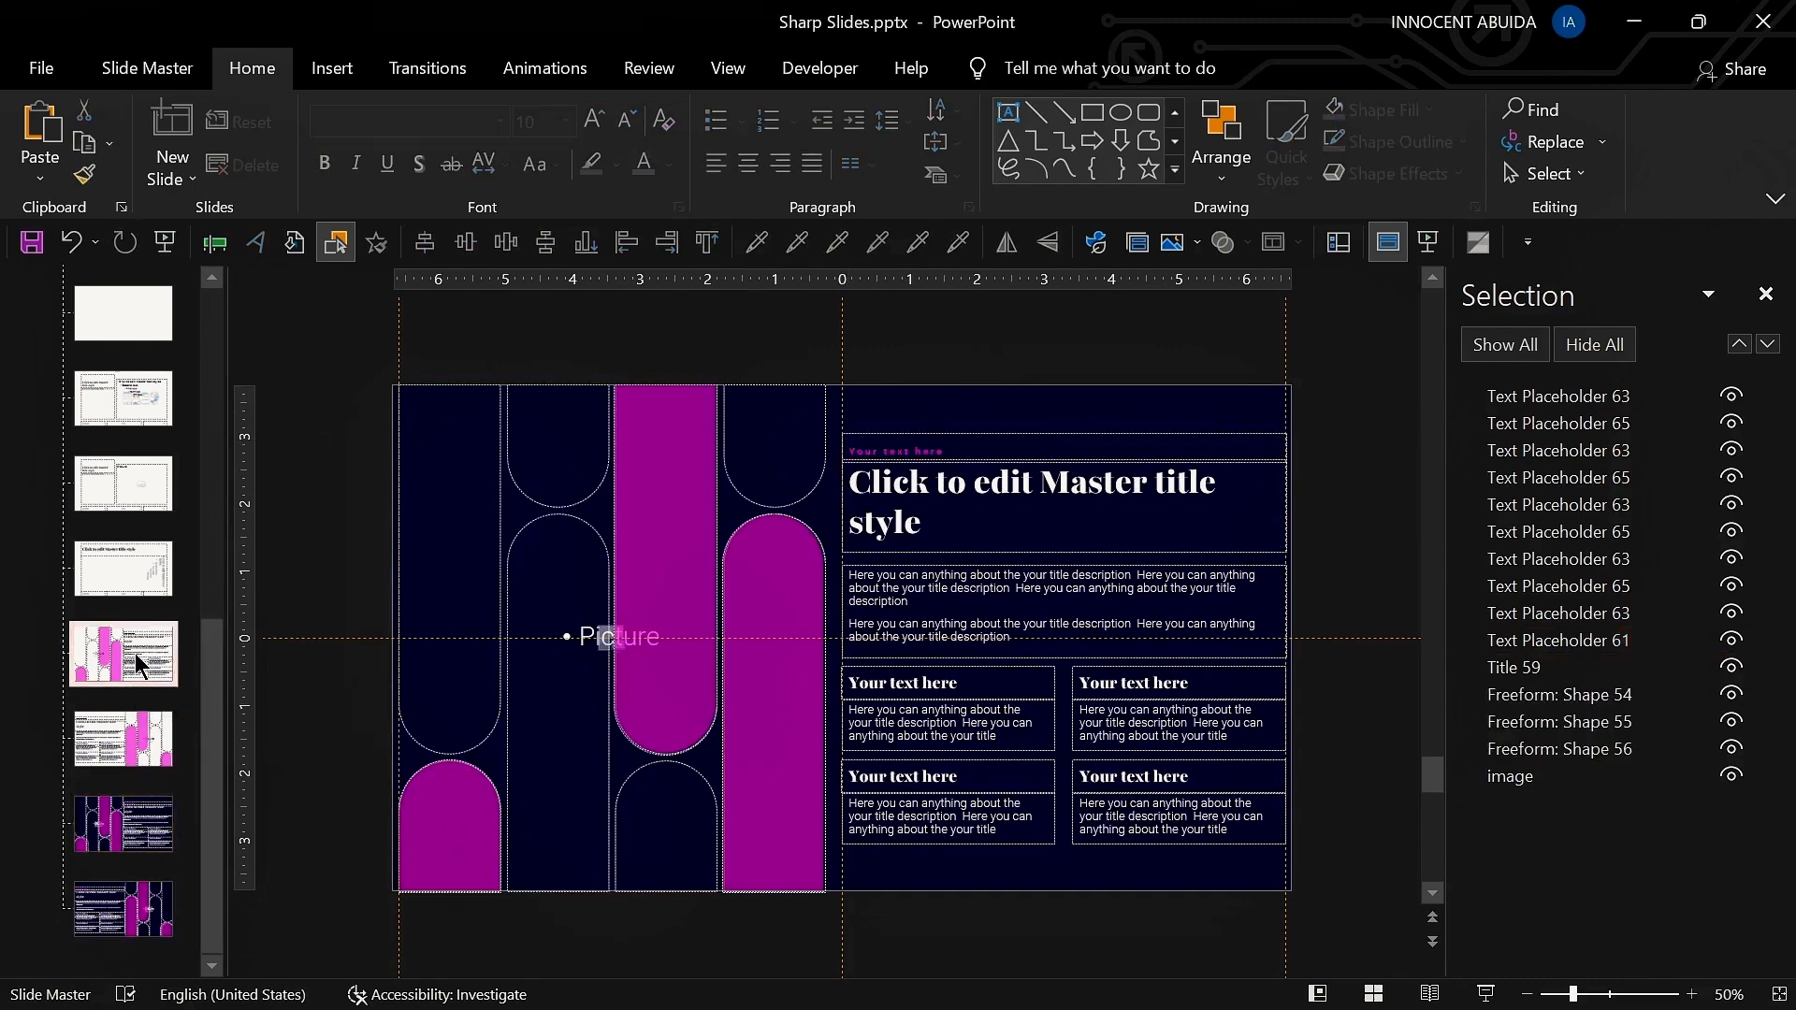
click(1338, 243)
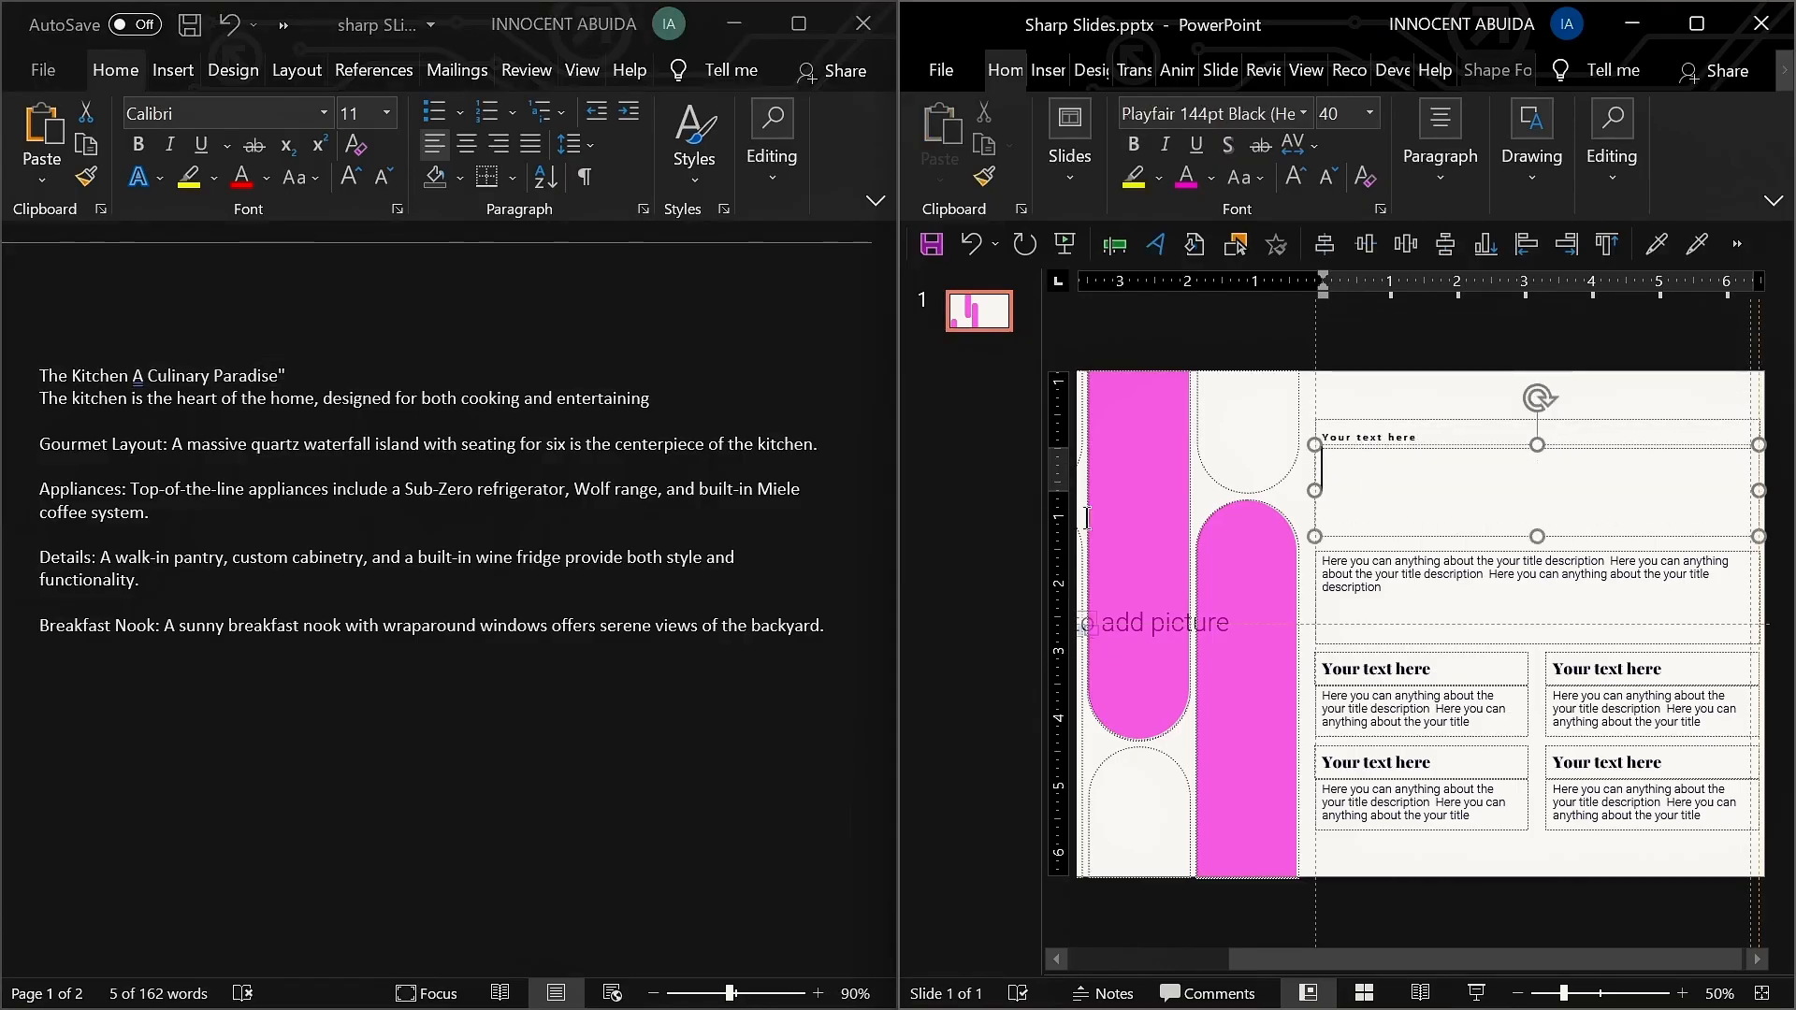
triple_click(159, 375)
key(ctrl+c)
click(1439, 441)
key(ctrl+v)
Step: Copy the Word sentence starting "The kitchen is the heart of the home" into the description placeholder
triple_click(467, 398)
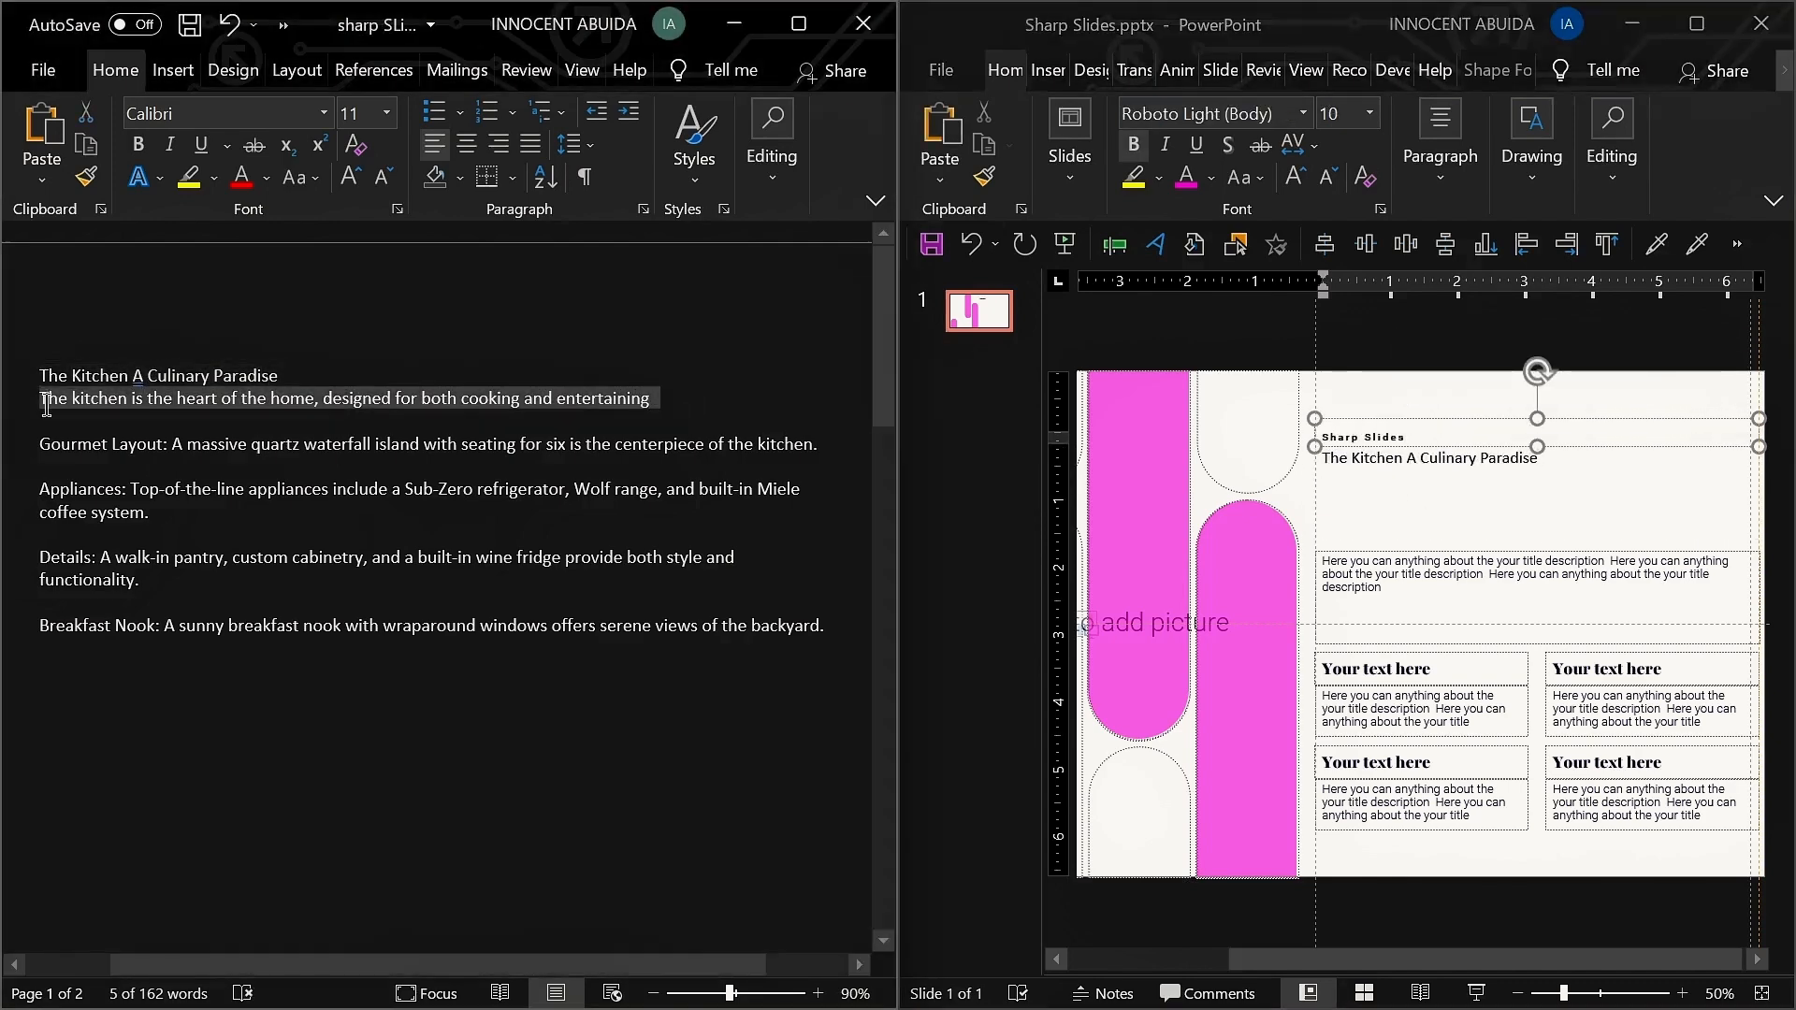
click(1459, 574)
key(ctrl+v)
Step: Copy the Gourmet Layout and Appliances paragraphs from Word into the two upper body-text placeholders
triple_click(379, 446)
key(ctrl+c)
click(1381, 711)
key(ctrl+v)
triple_click(379, 490)
click(1652, 709)
key(ctrl+v)
Step: Copy the Details and Breakfast Nook paragraphs from Word into the two lower body-text placeholders
triple_click(379, 558)
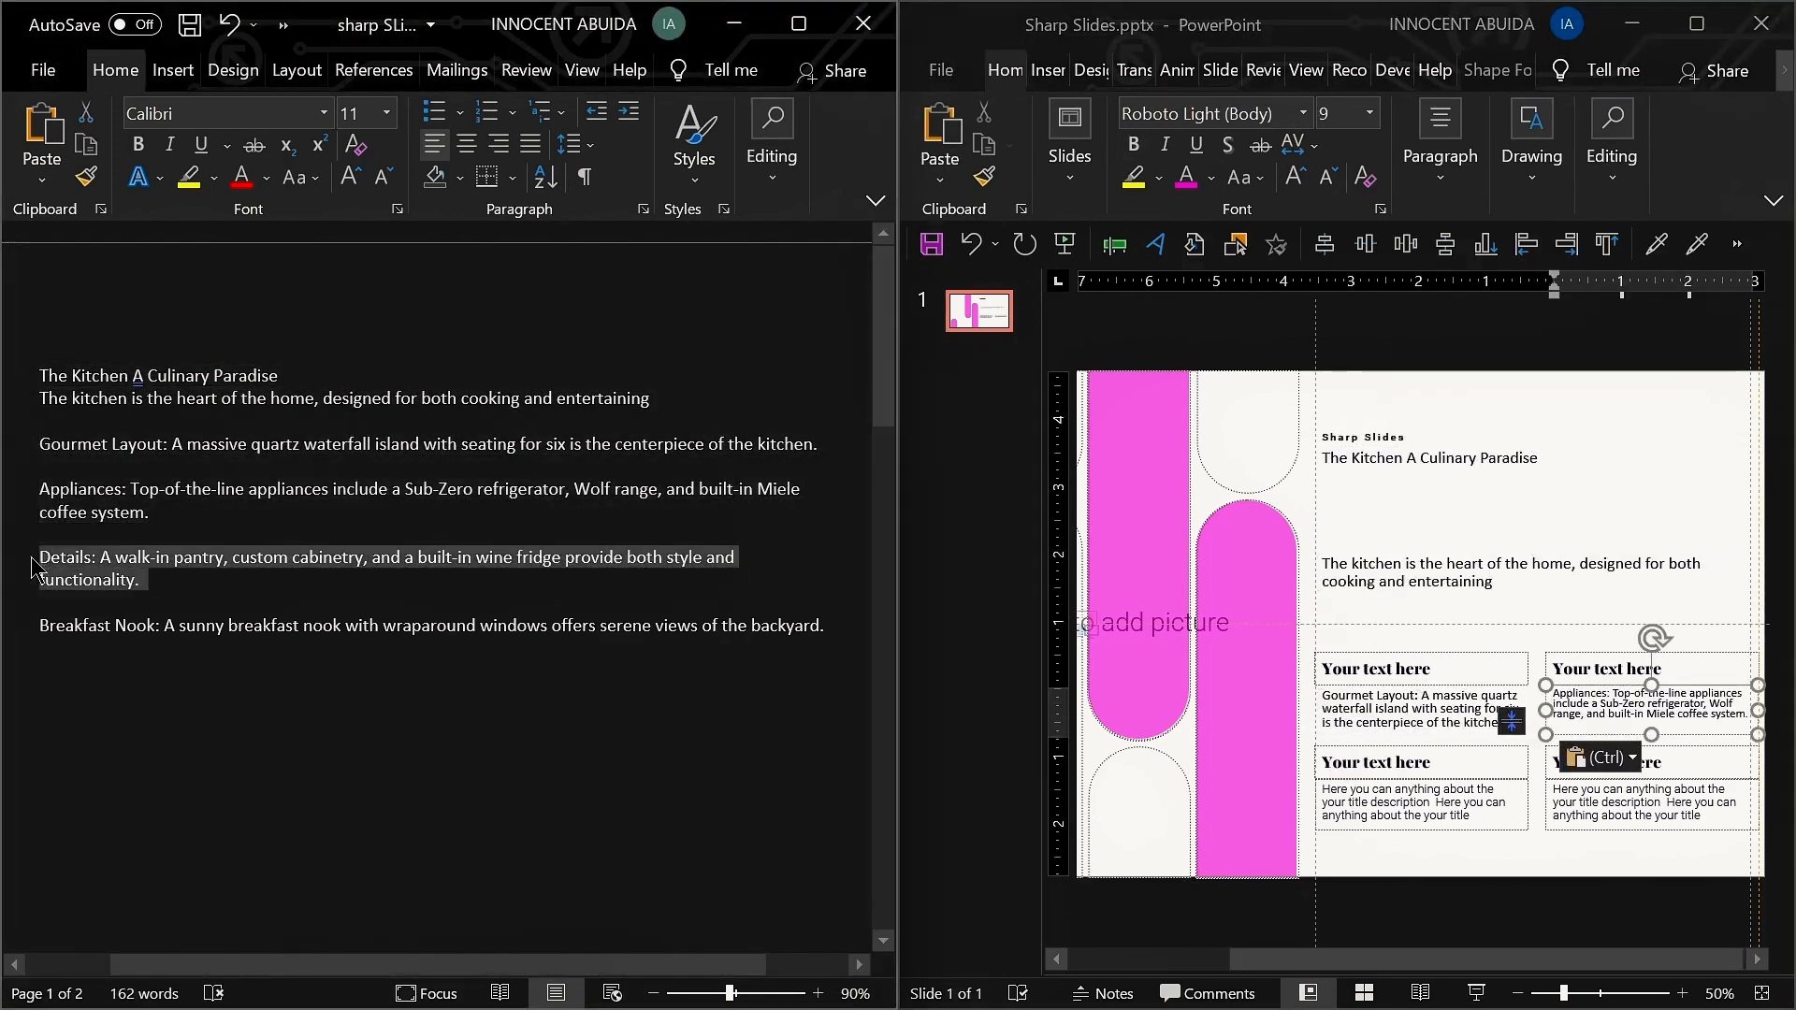
click(1421, 803)
key(ctrl+v)
triple_click(599, 625)
key(ctrl+v)
Step: Maximize the PowerPoint window and move the words "Breakfast Nook" from the body text into the subheading above it
click(1696, 24)
drag(1463, 846, 1351, 846)
key(ctrl+x)
click(1391, 821)
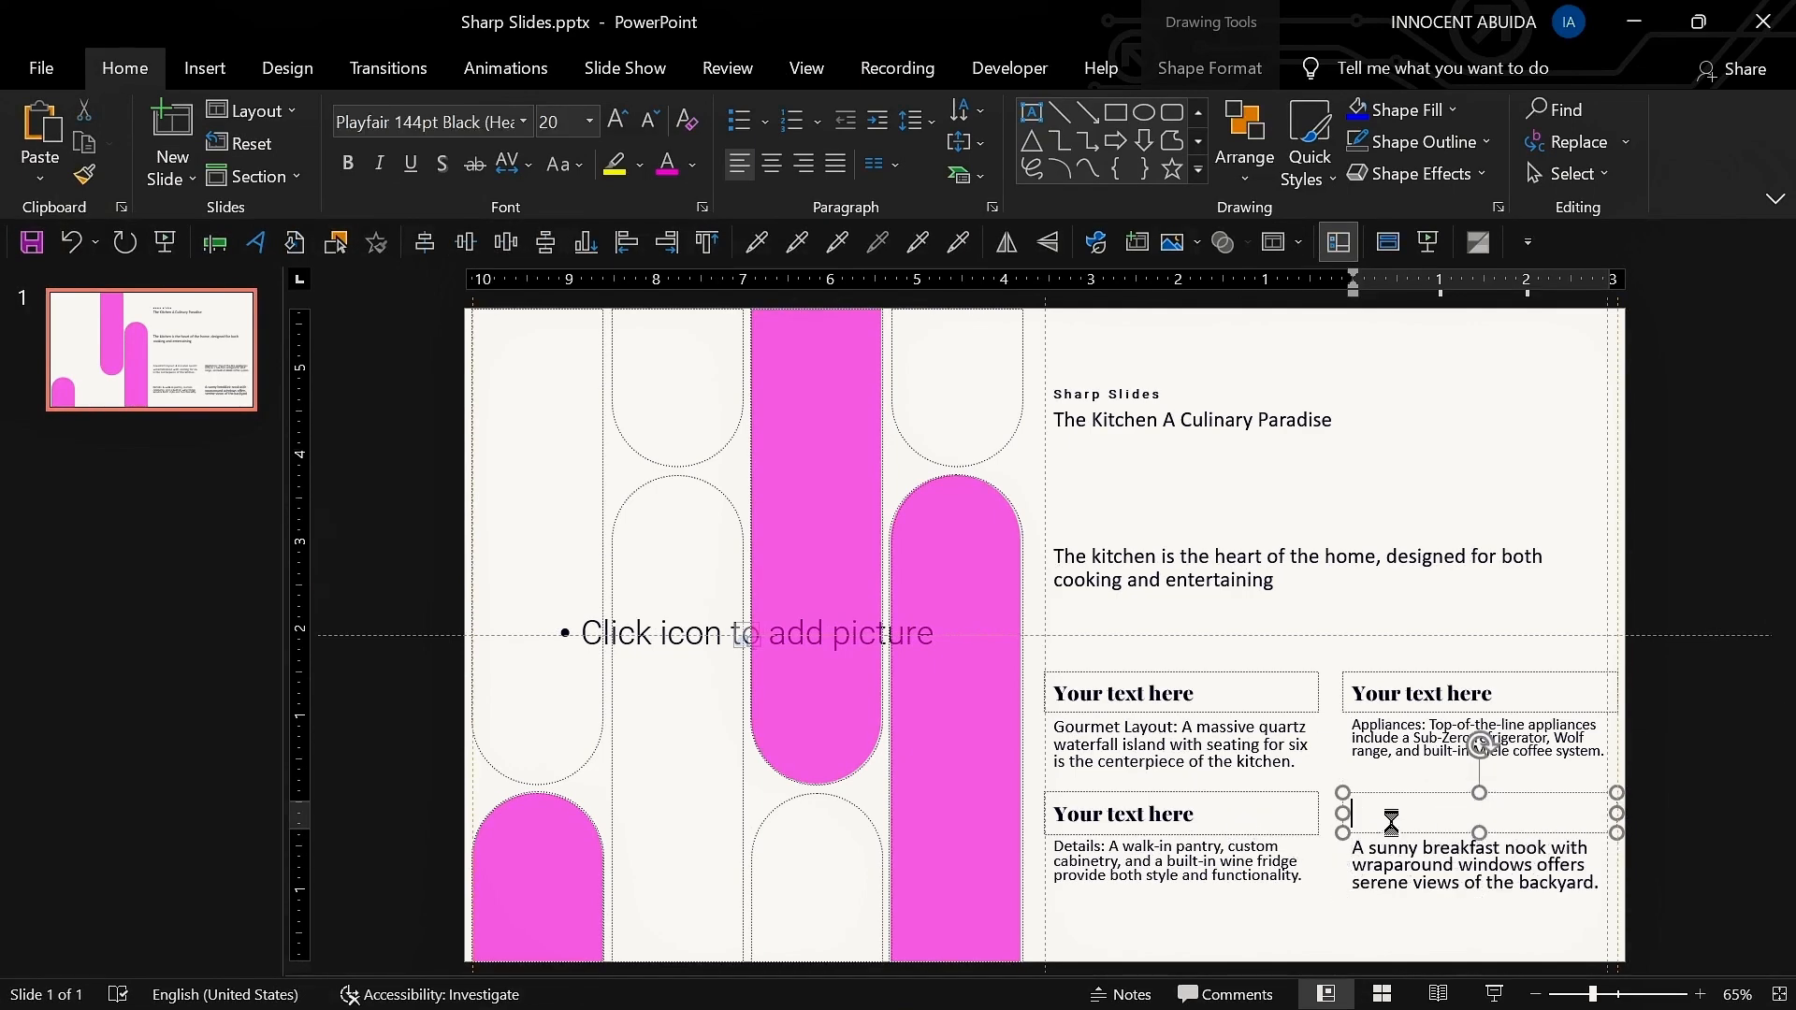
key(ctrl+v)
Step: Move "Details" from its body text into the subheading above, and remove the full stop ending the Appliances text
drag(1108, 846, 1054, 846)
key(ctrl+x)
click(1122, 815)
key(ctrl+v)
click(1577, 753)
key(BackSpace)
Step: Move "Gourmet Layout" from its body text into the subheading above, and remove the full stop ending that text
drag(1178, 727, 1054, 727)
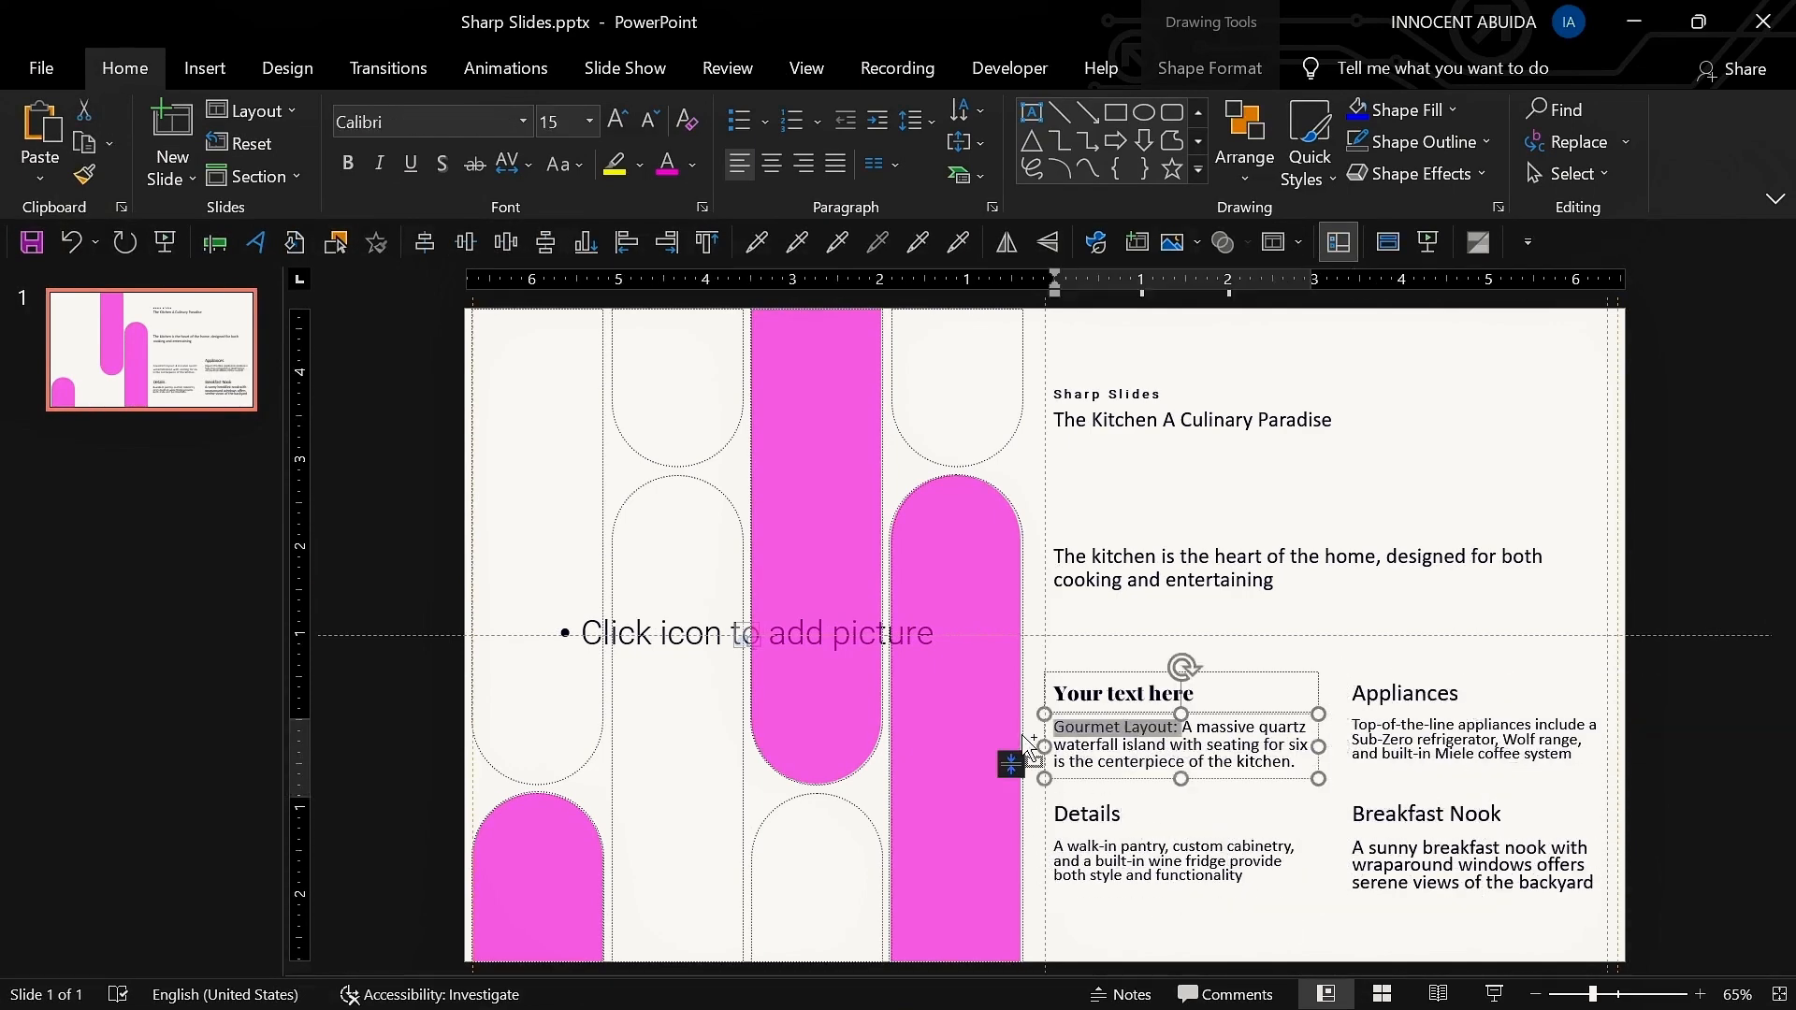
key(ctrl+x)
click(1180, 694)
key(ctrl+v)
click(1306, 762)
key(BackSpace)
Step: Add "subscribe for more" after "Sharp Slides" in the small label above the title
click(1167, 393)
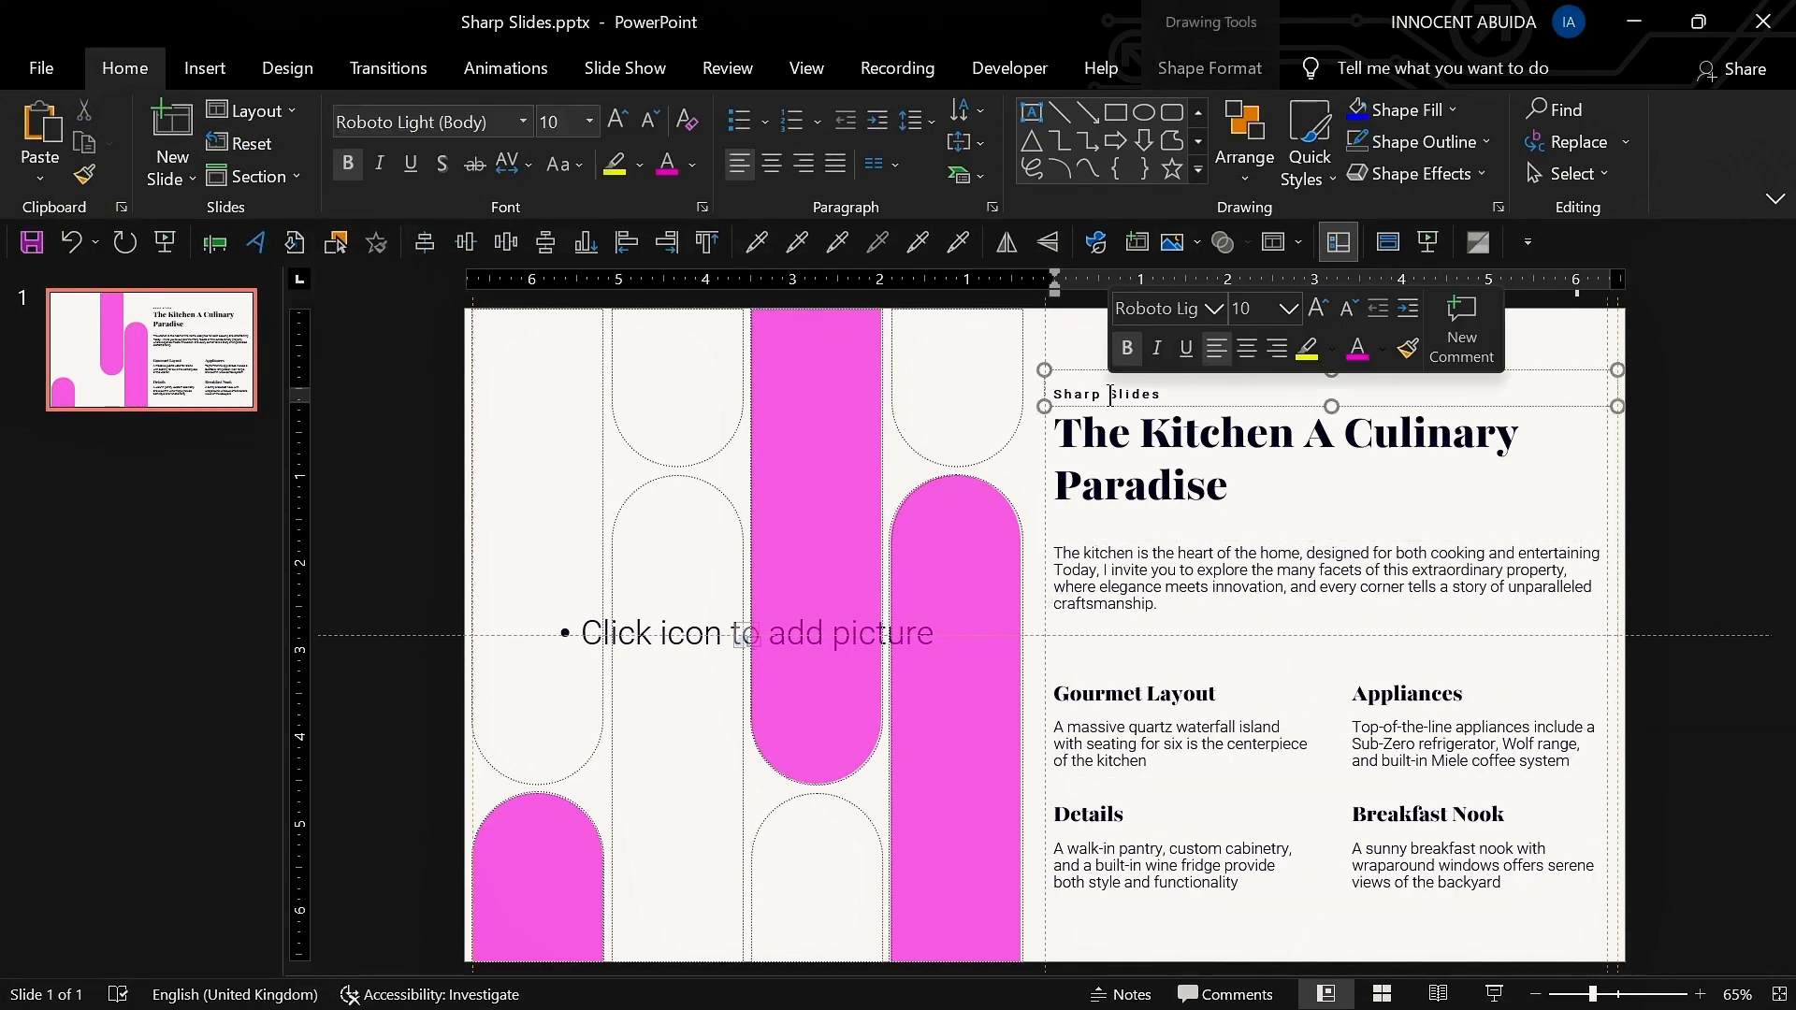
text(subscribe for more)
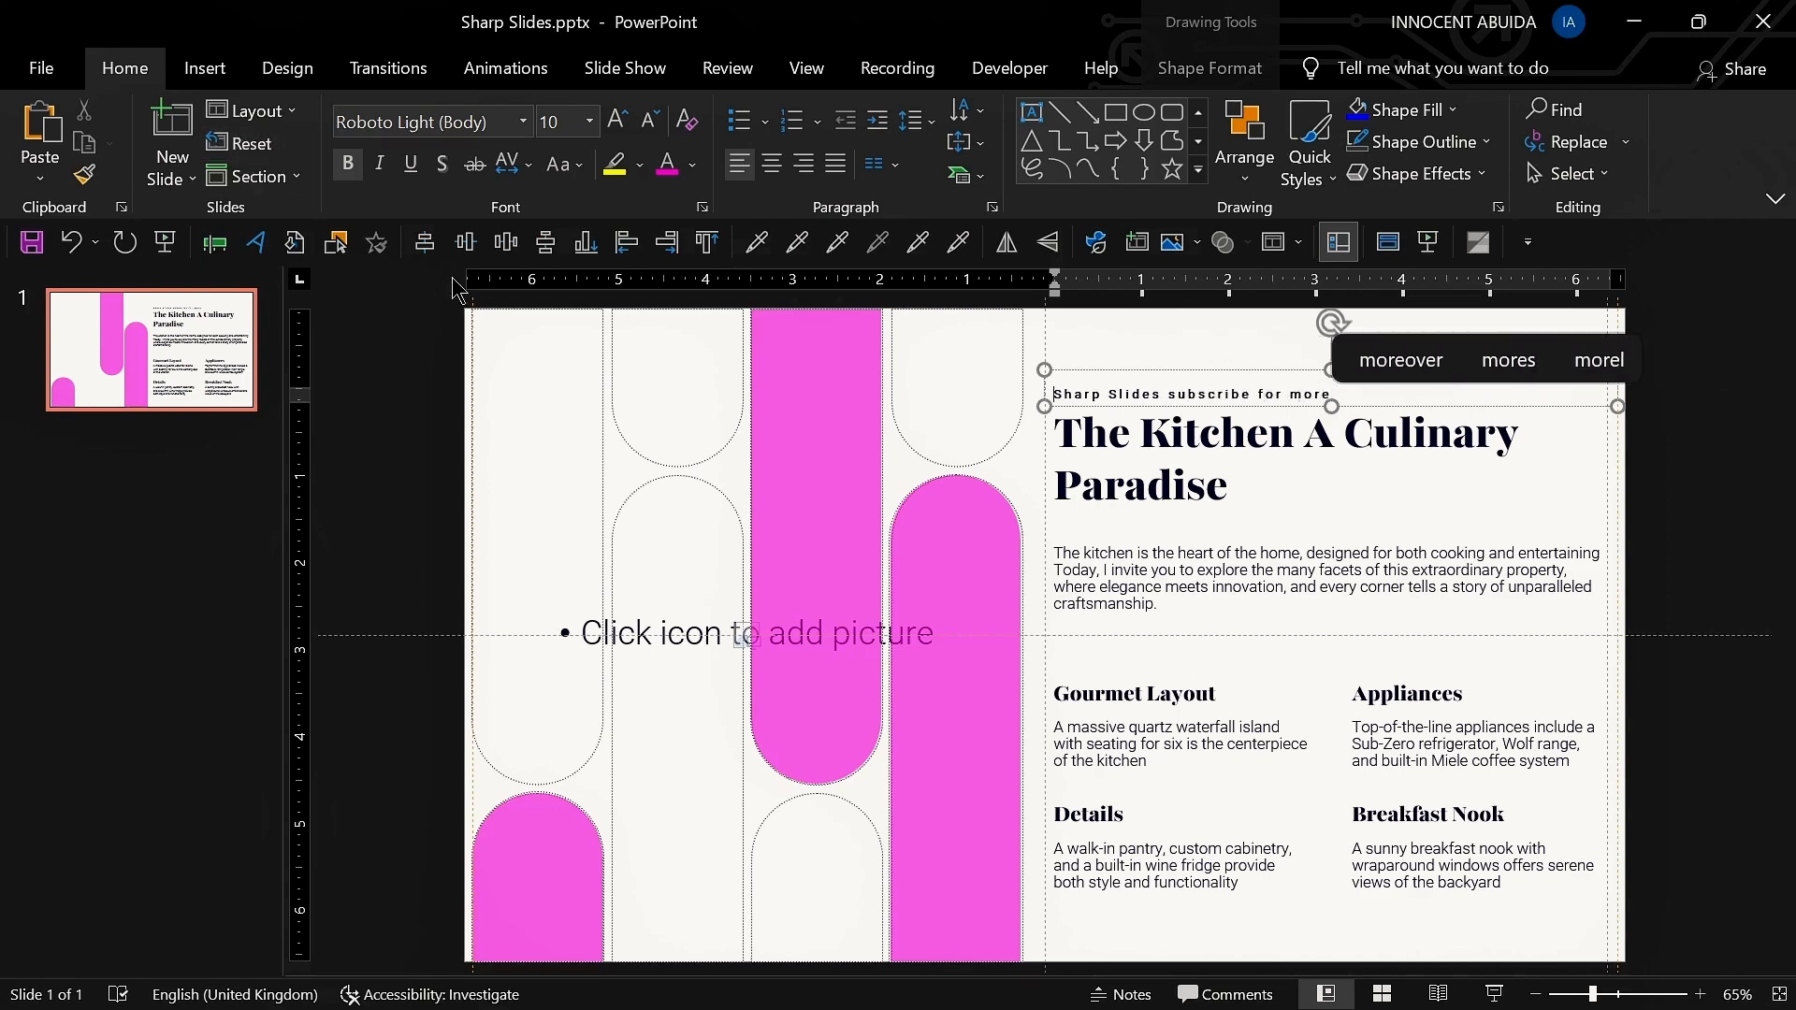
Step: Insert the picture kitchen-8260412_1920.jpg into the pattern-shaped picture placeholder
click(743, 636)
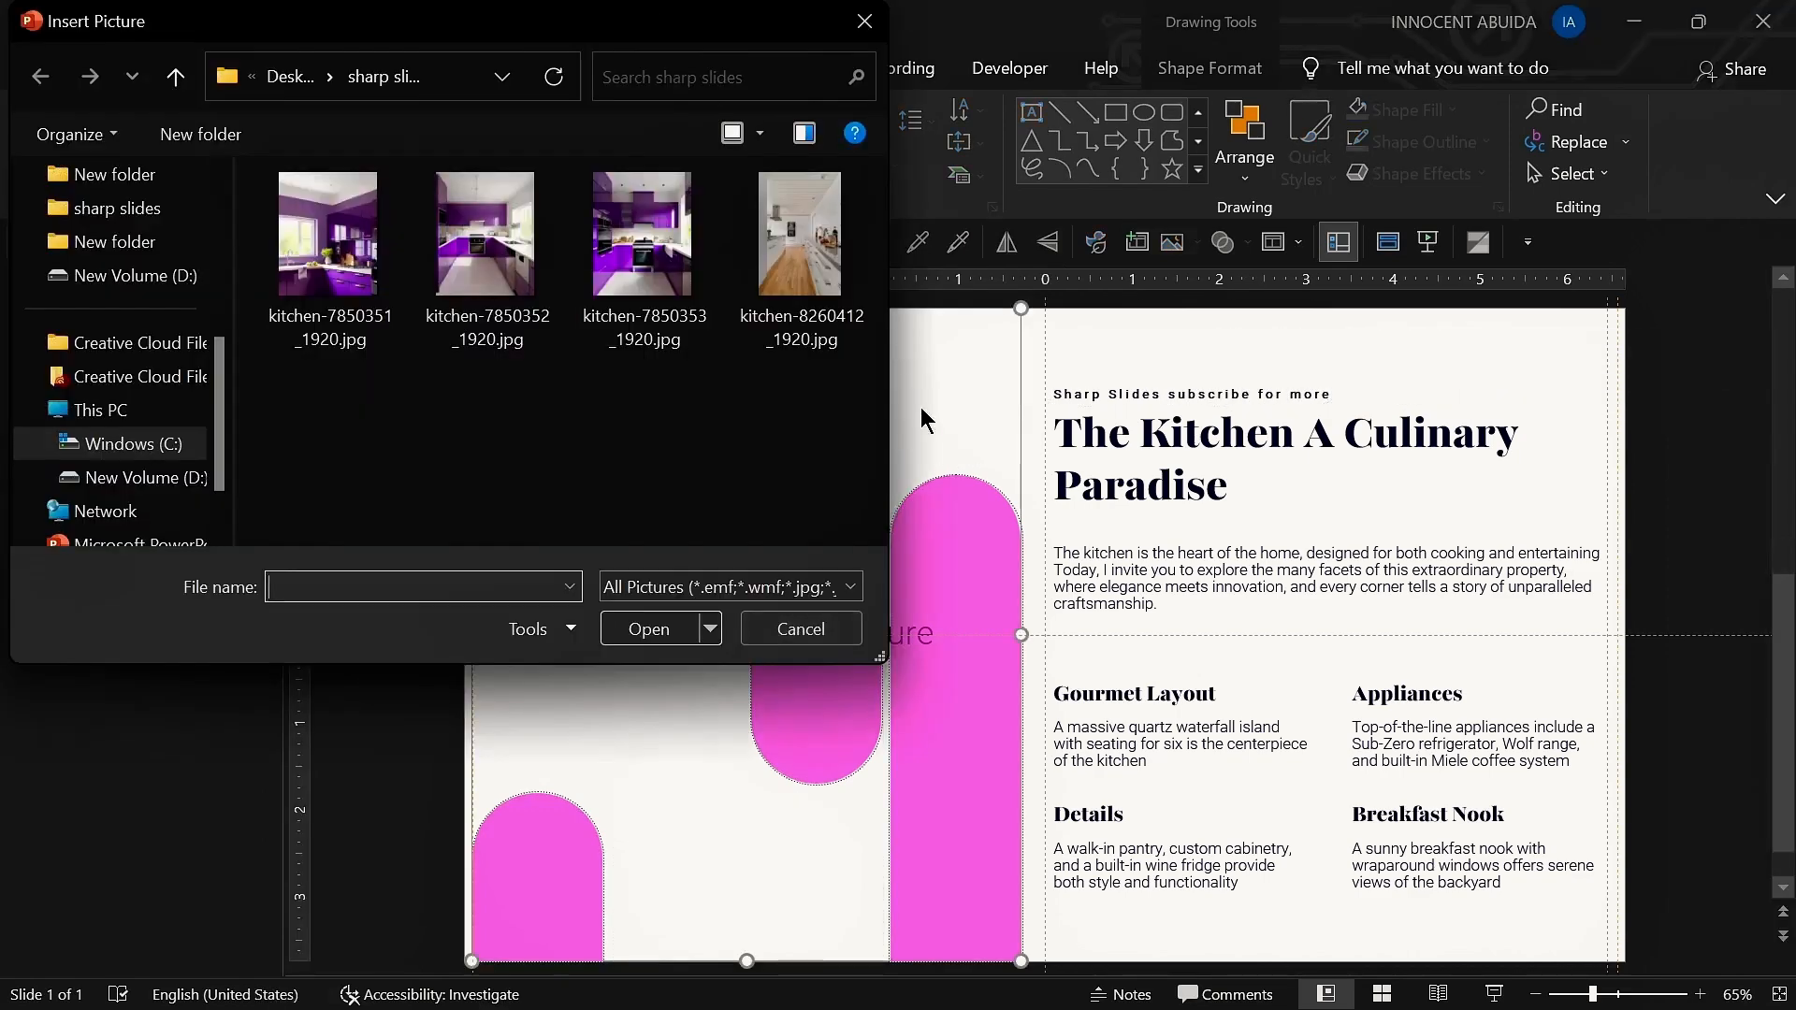
click(787, 197)
double_click(786, 193)
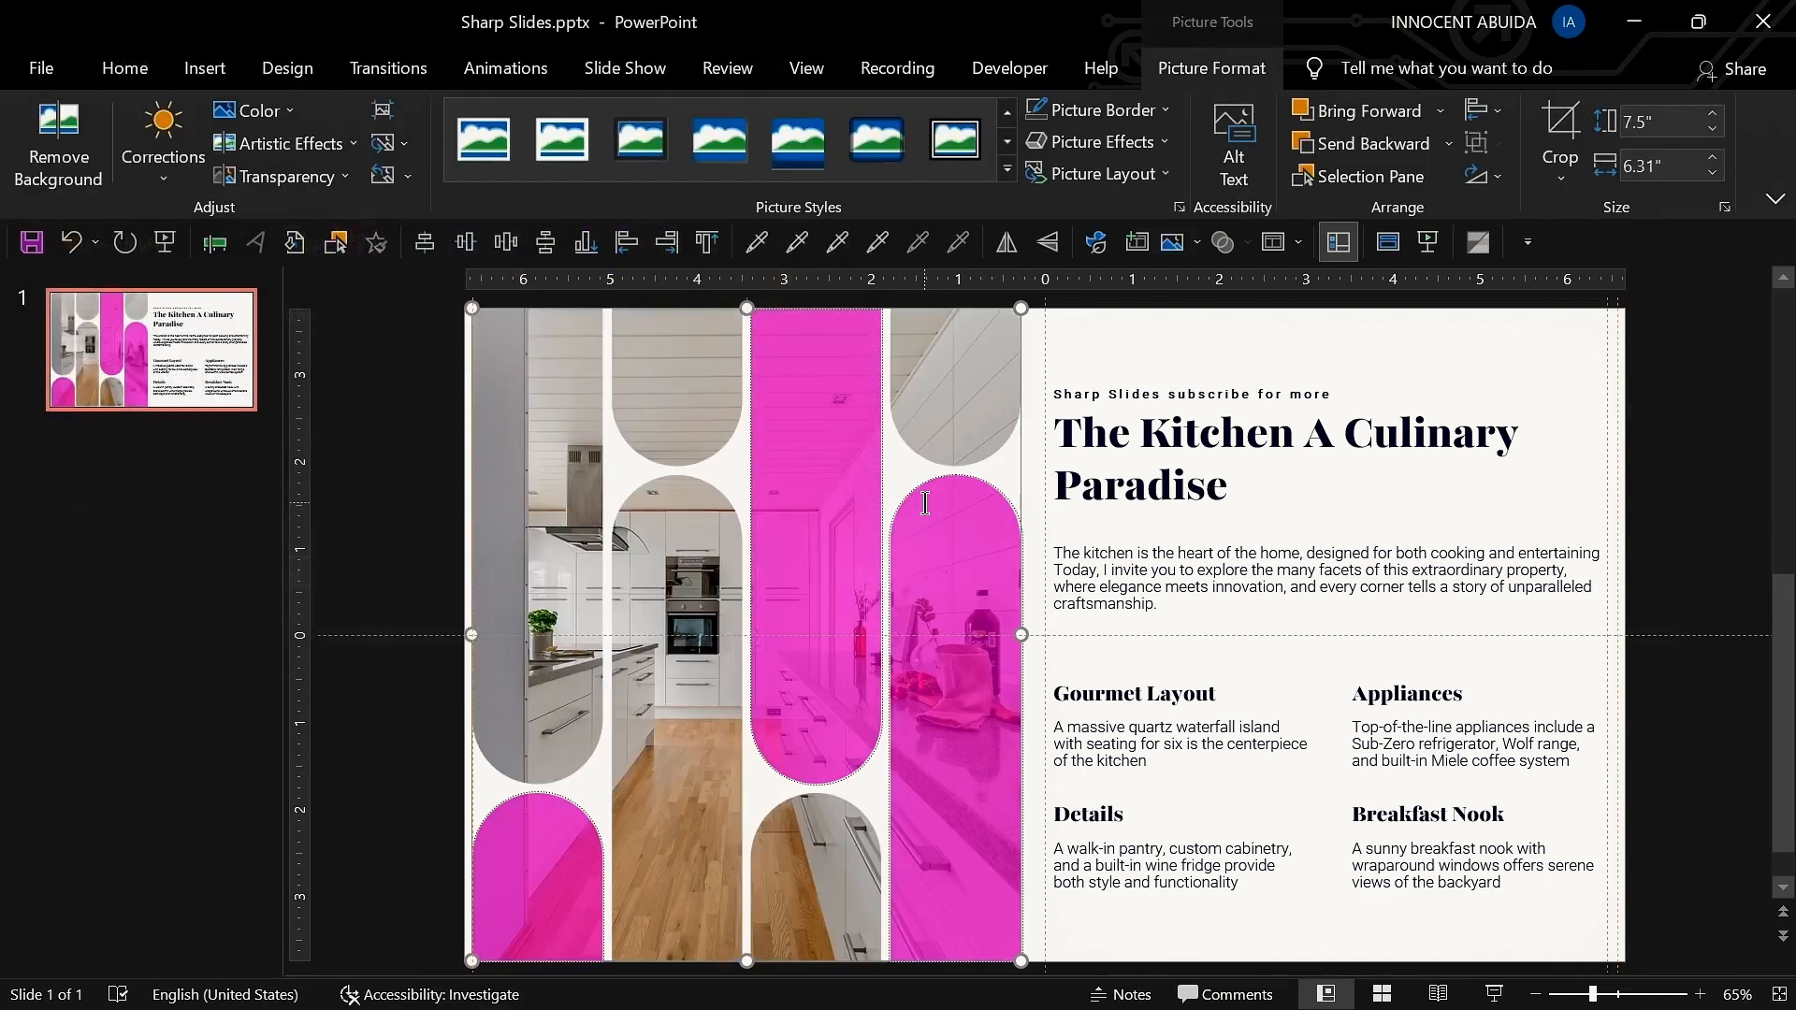
Step: Preview the slide full screen, and lower the kitchen picture's brightness to -37%
click(1496, 994)
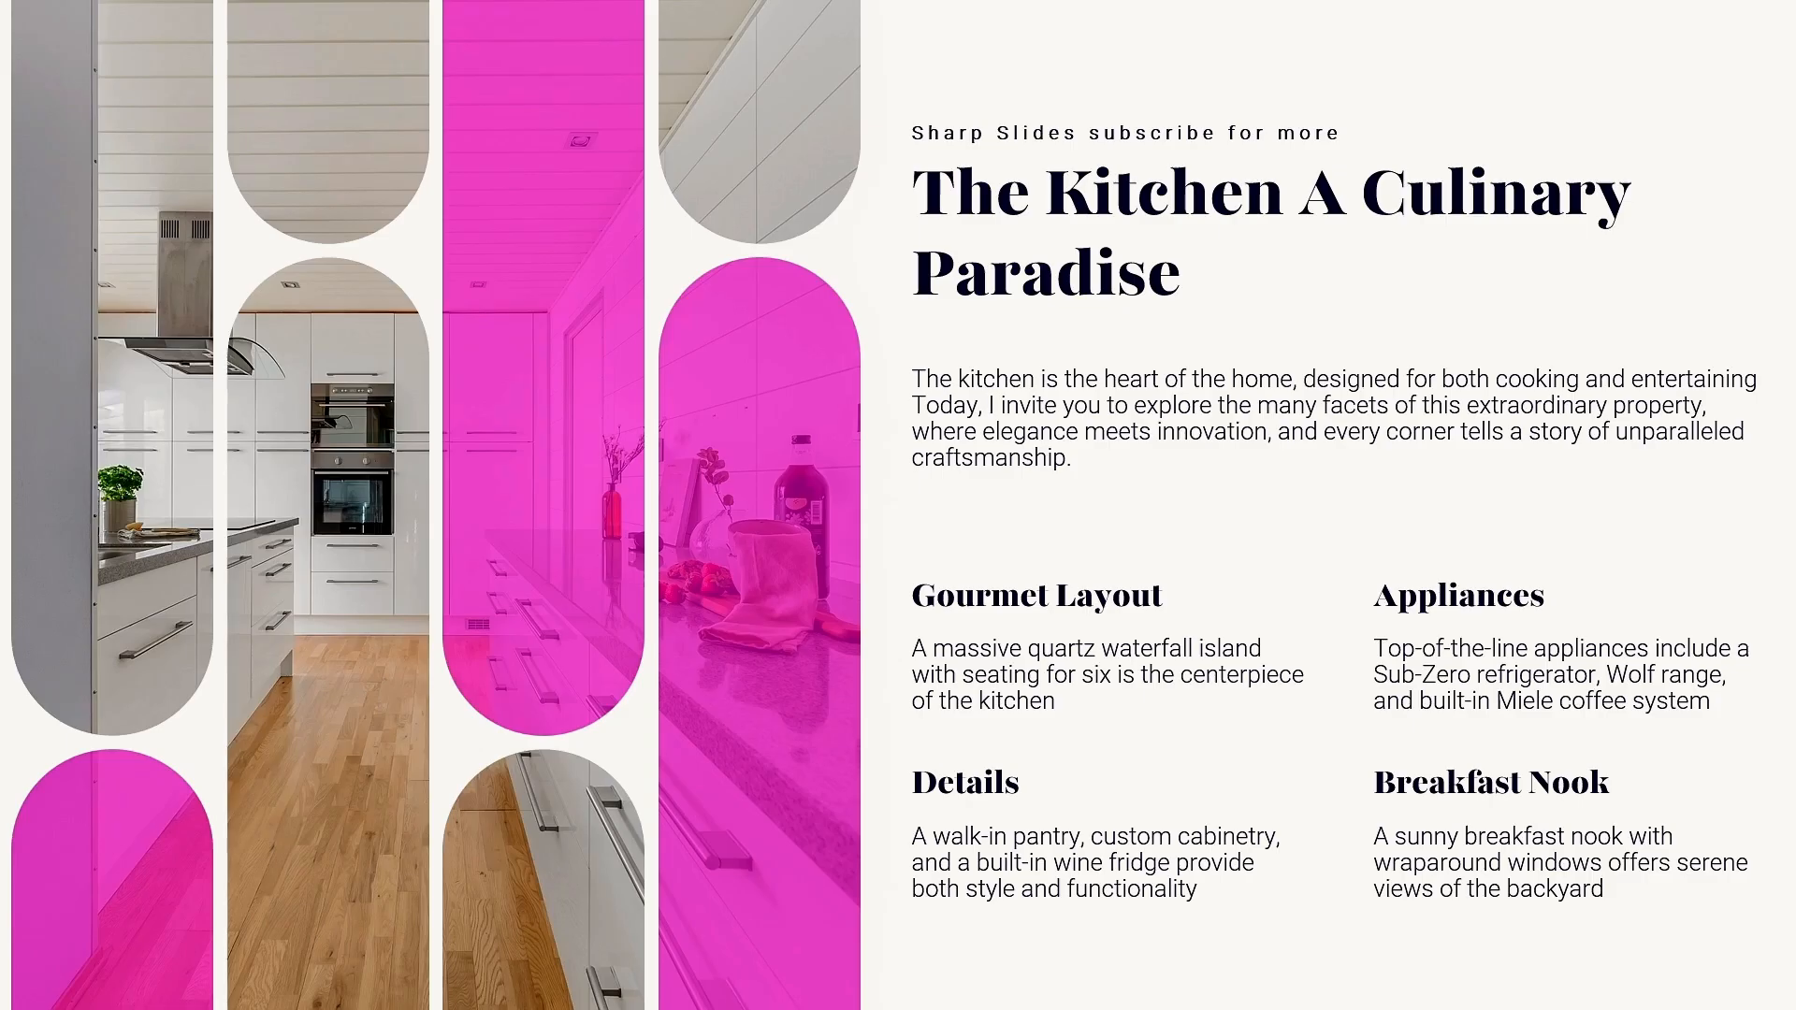
key(Escape)
right_click(950, 435)
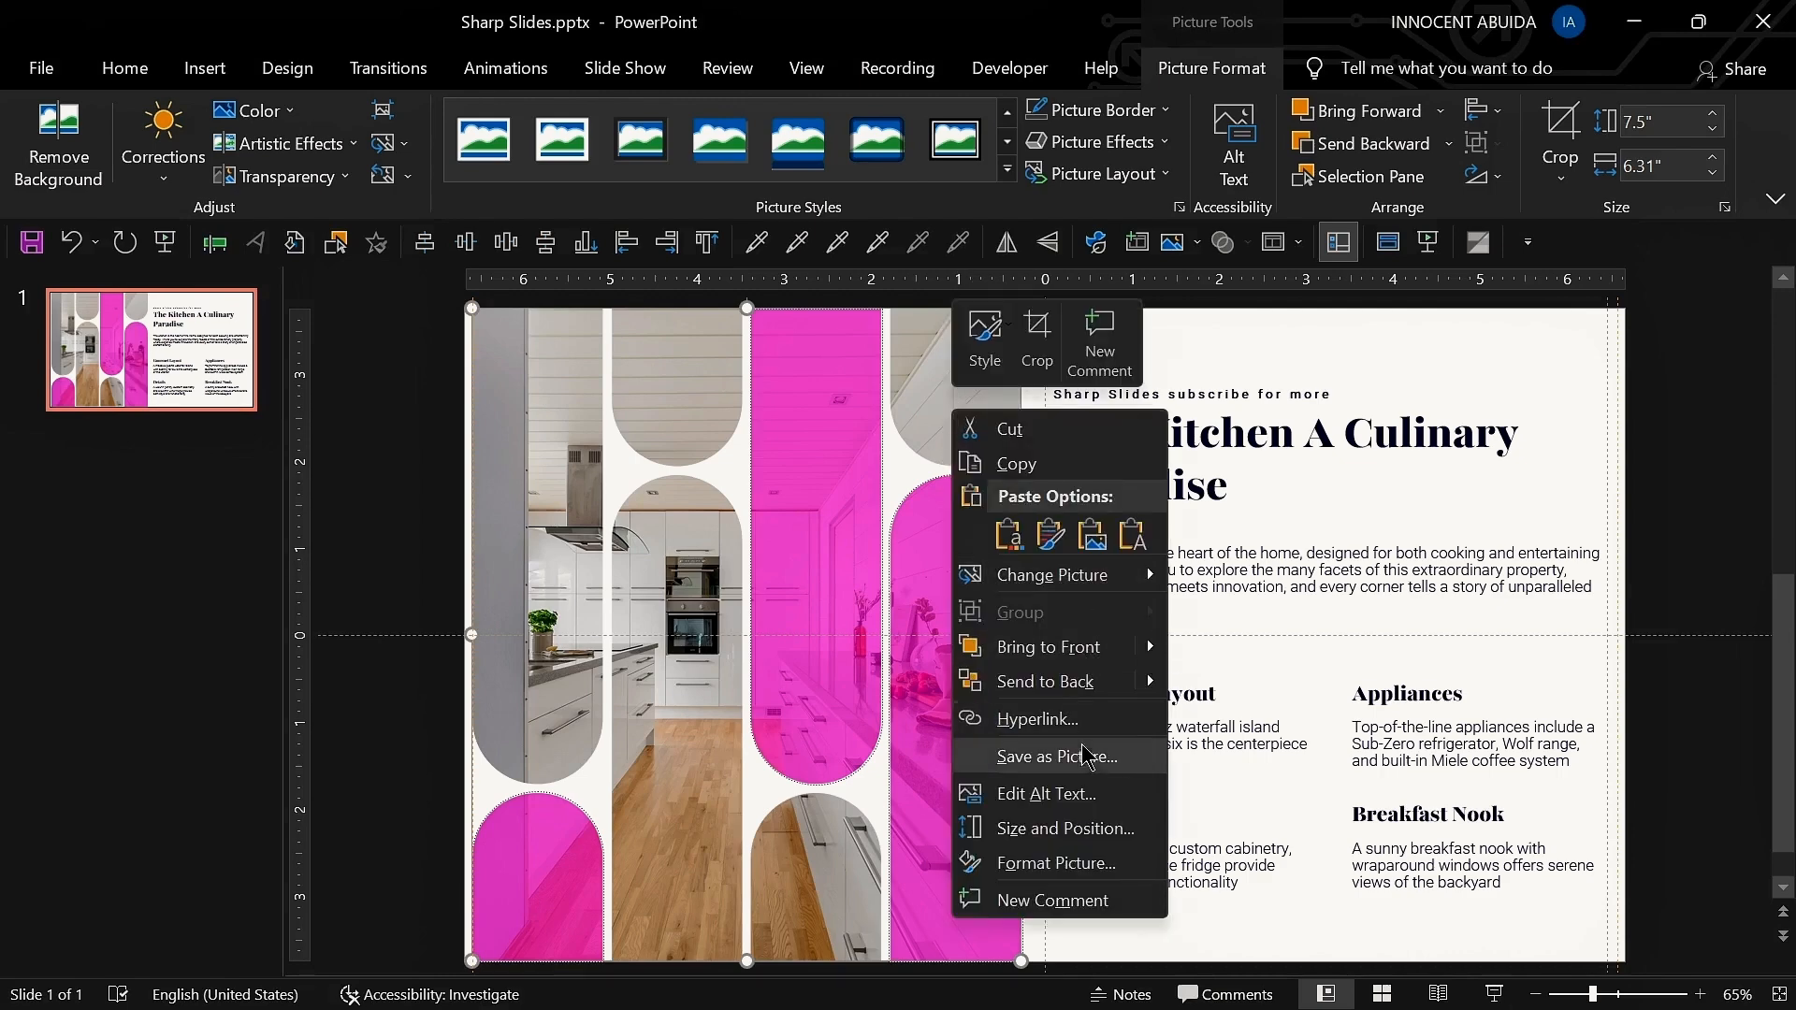
click(1031, 879)
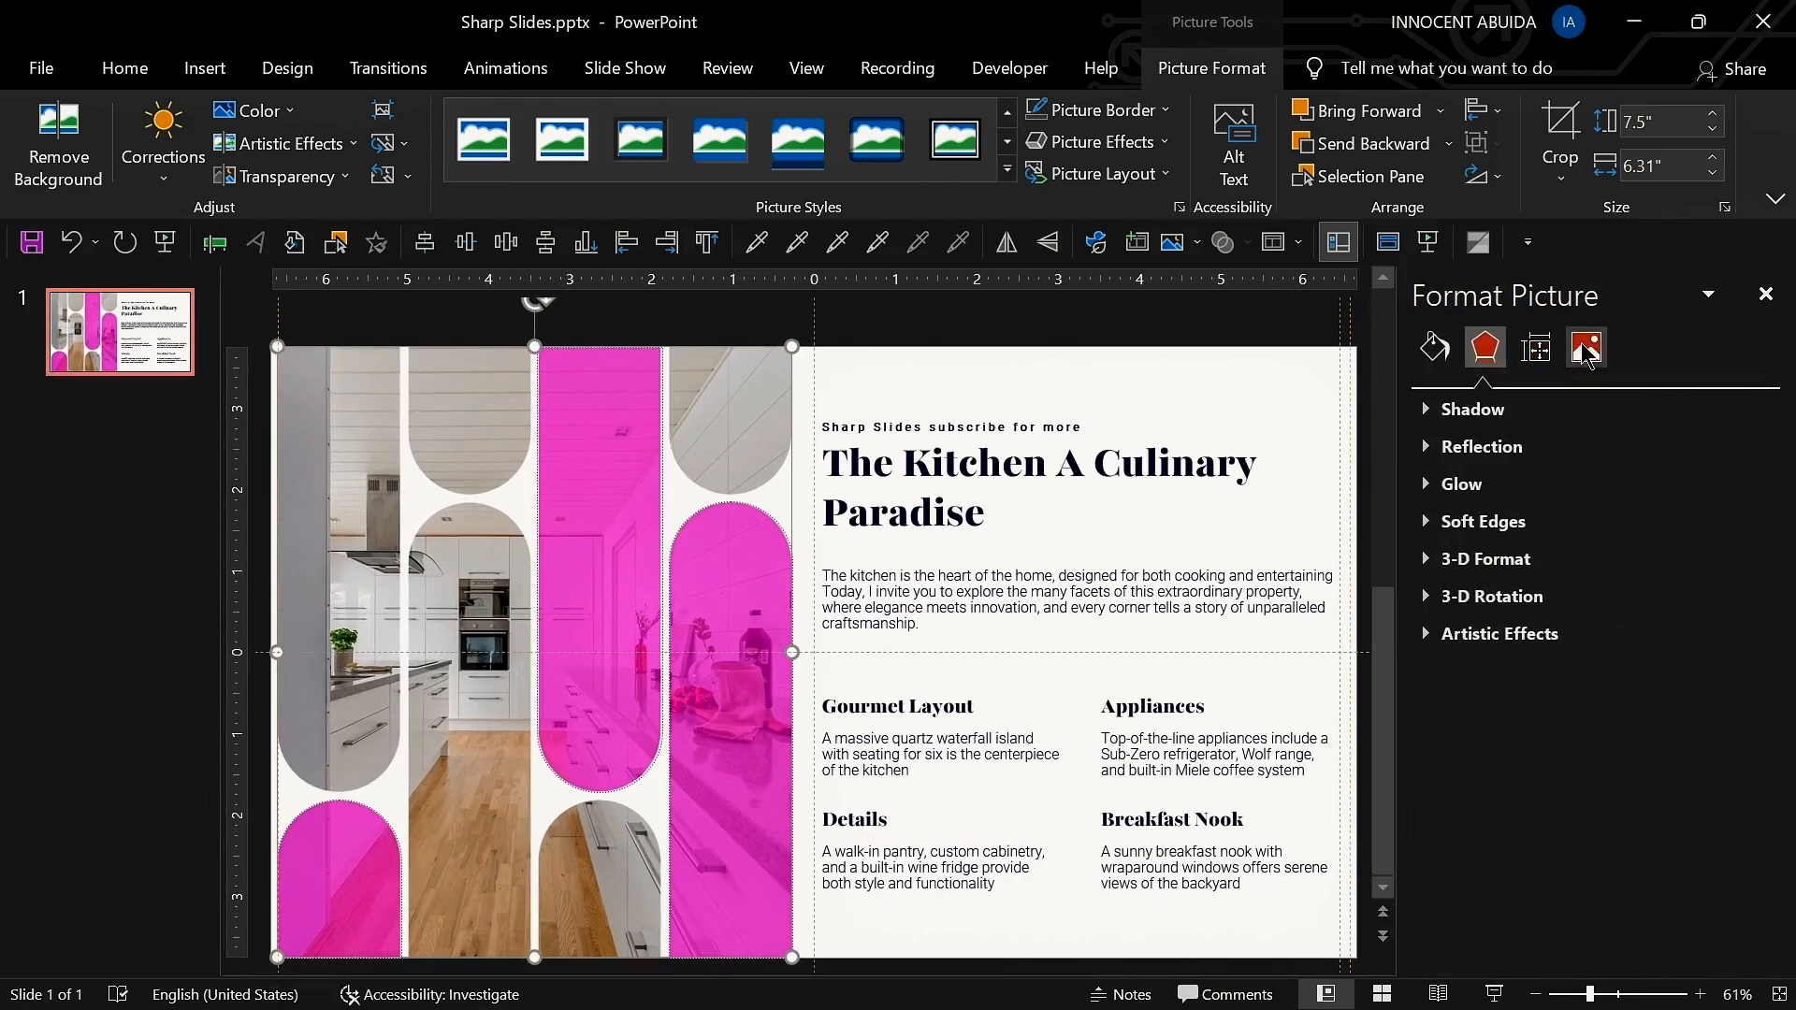
click(1585, 350)
click(1590, 408)
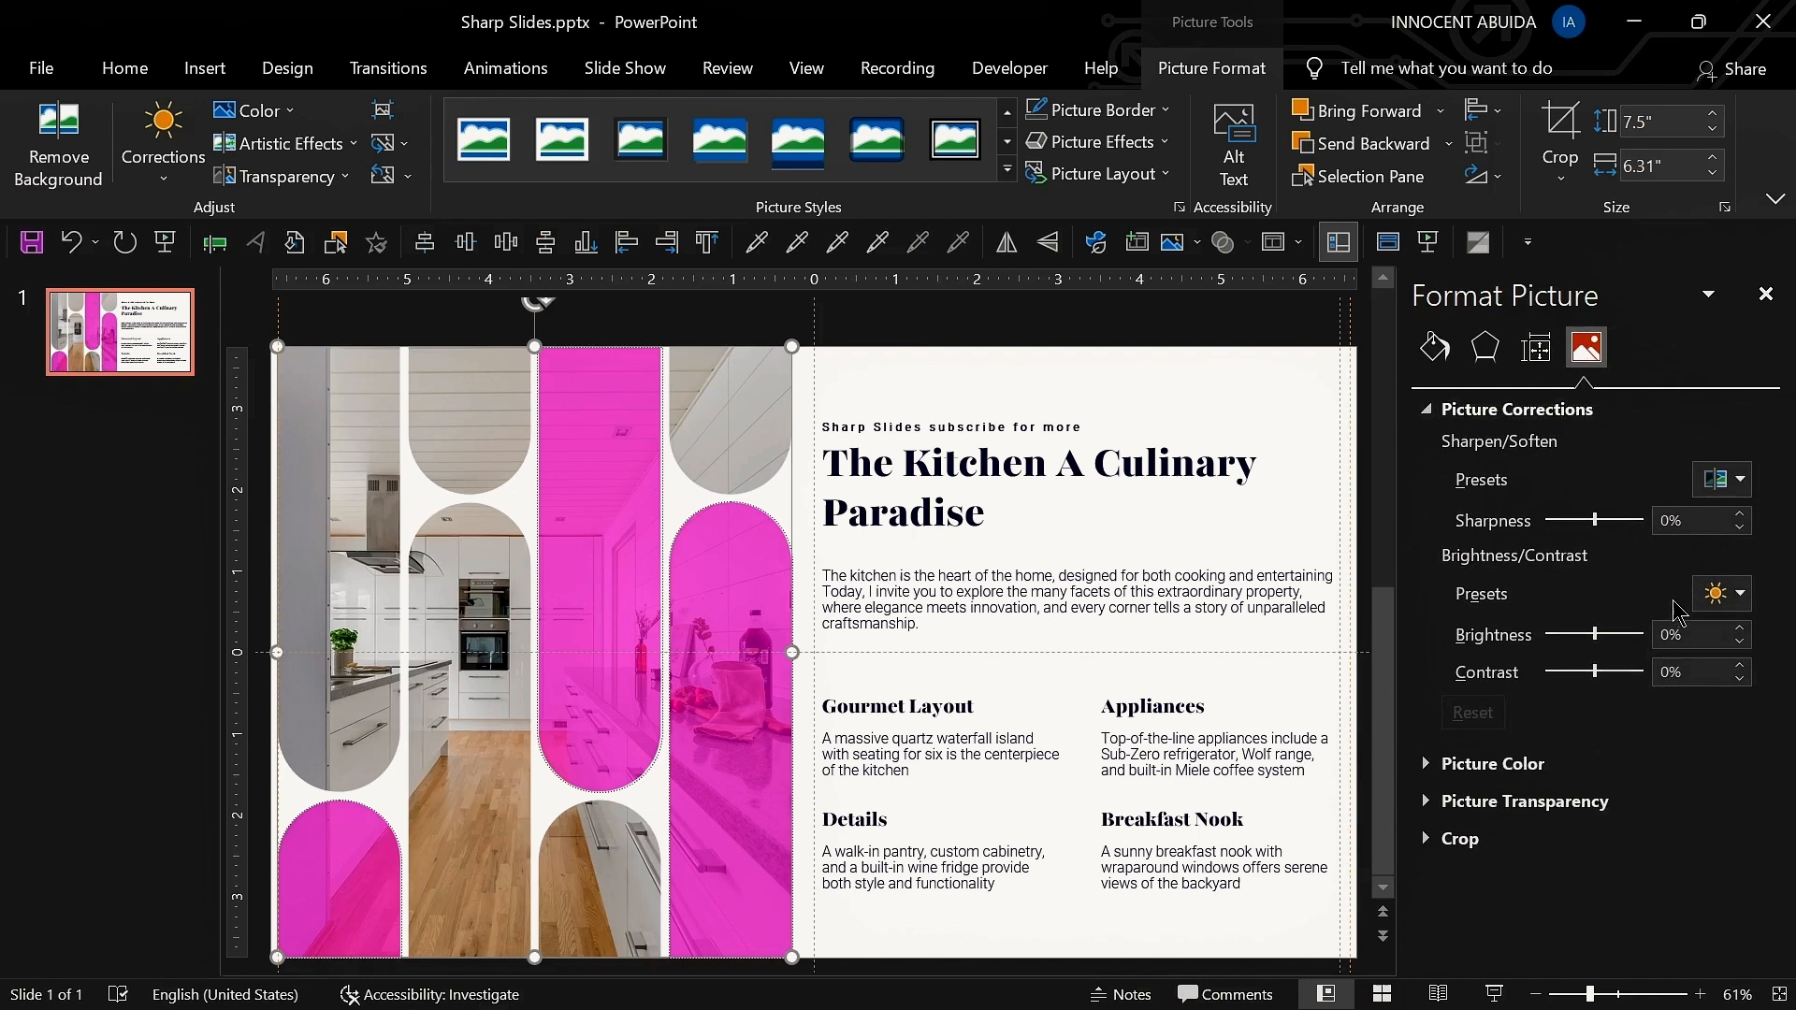
click(1740, 643)
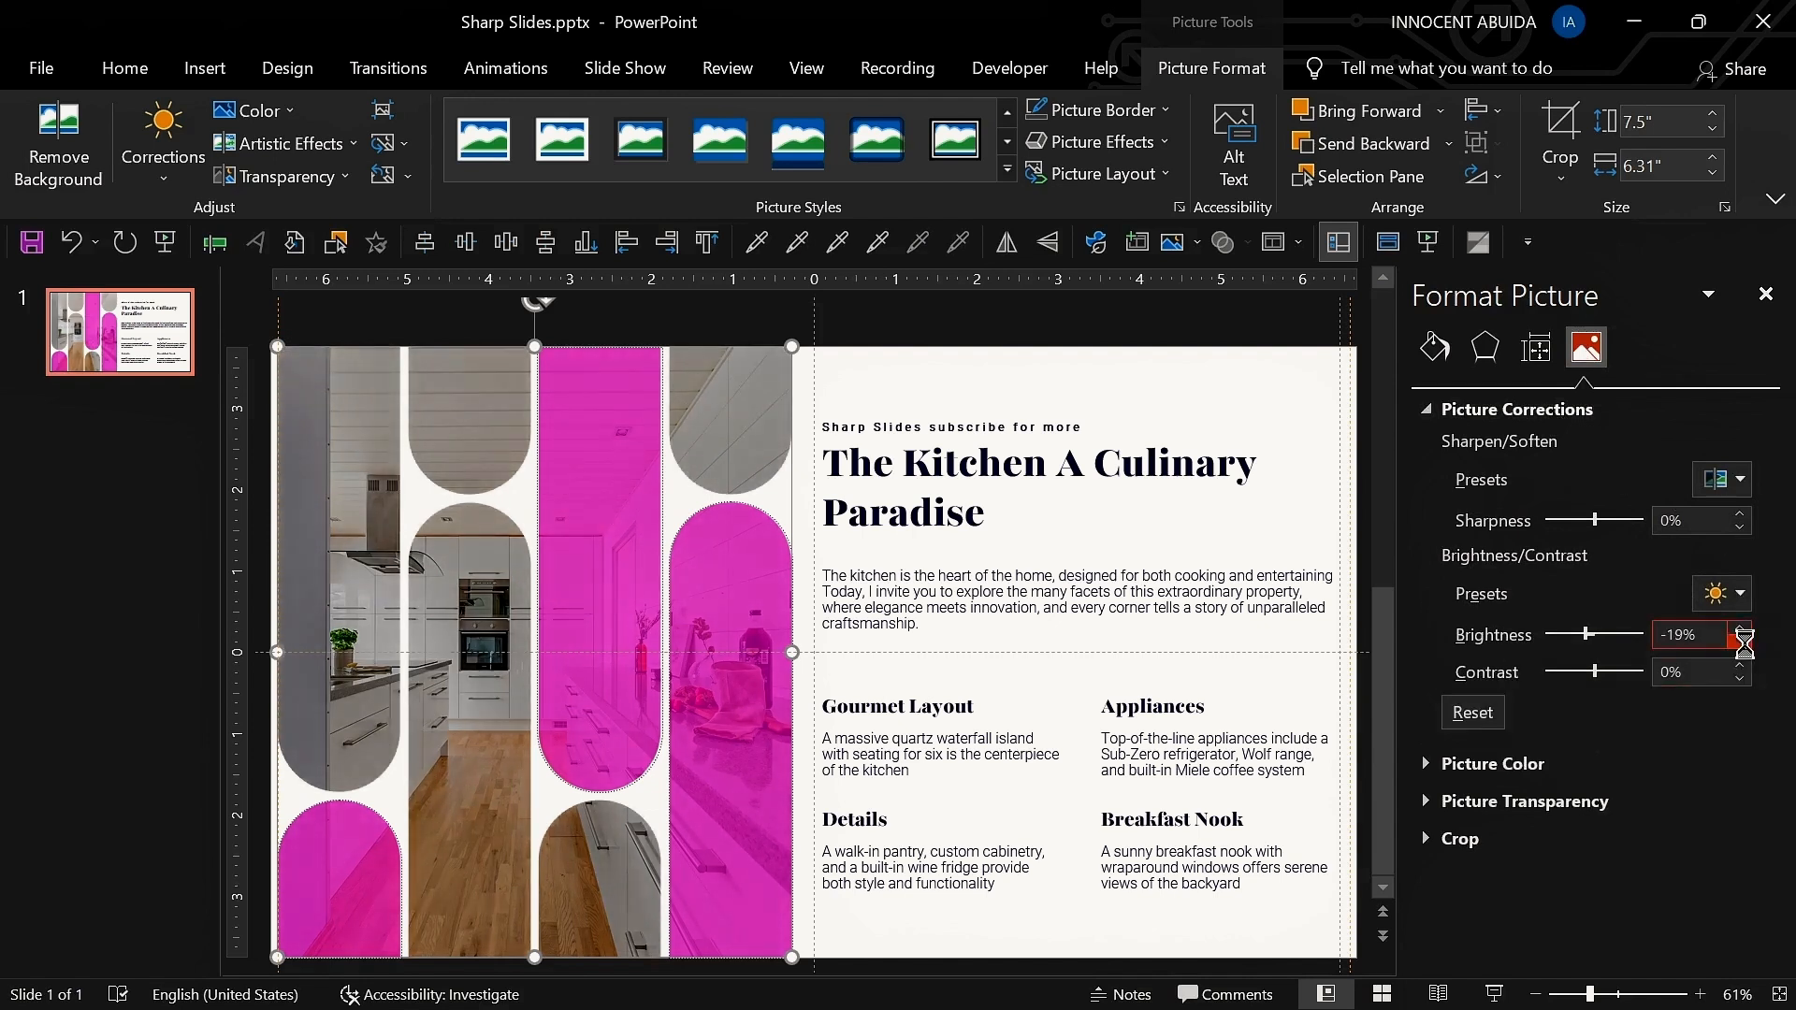
click(1741, 643)
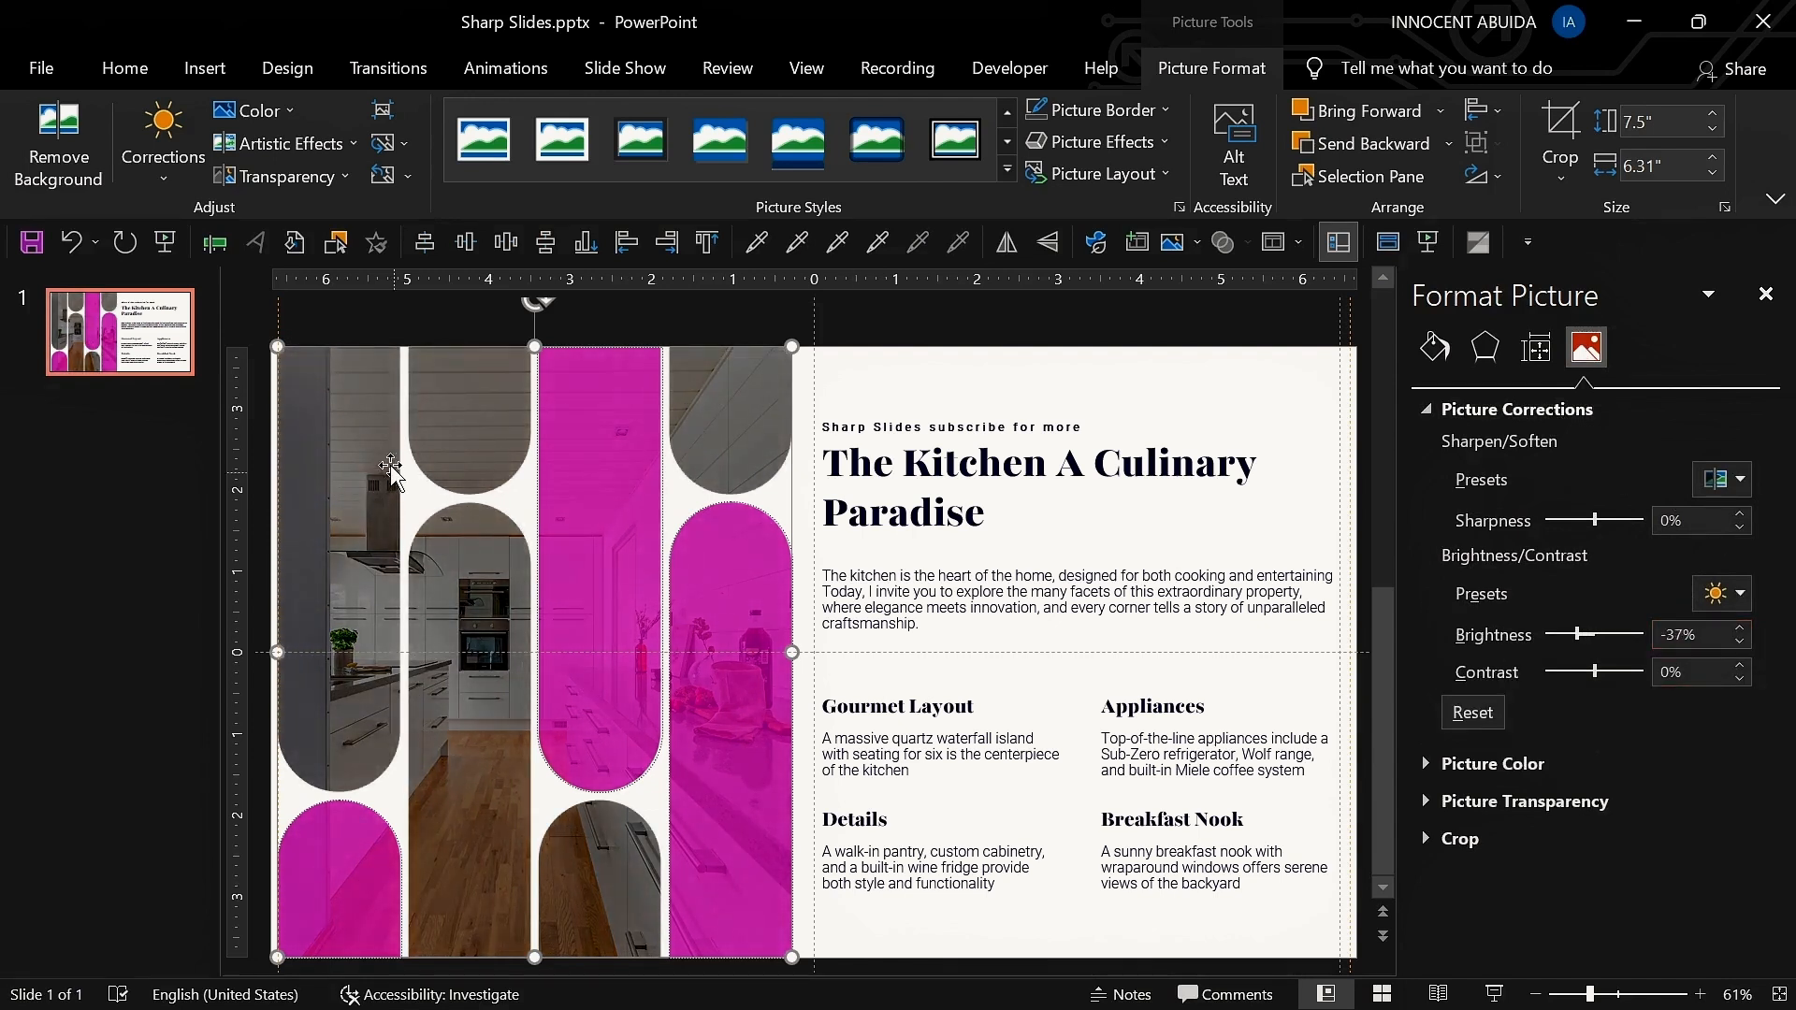
Step: Preview the slide with the darkened picture full screen and return to editing
click(133, 329)
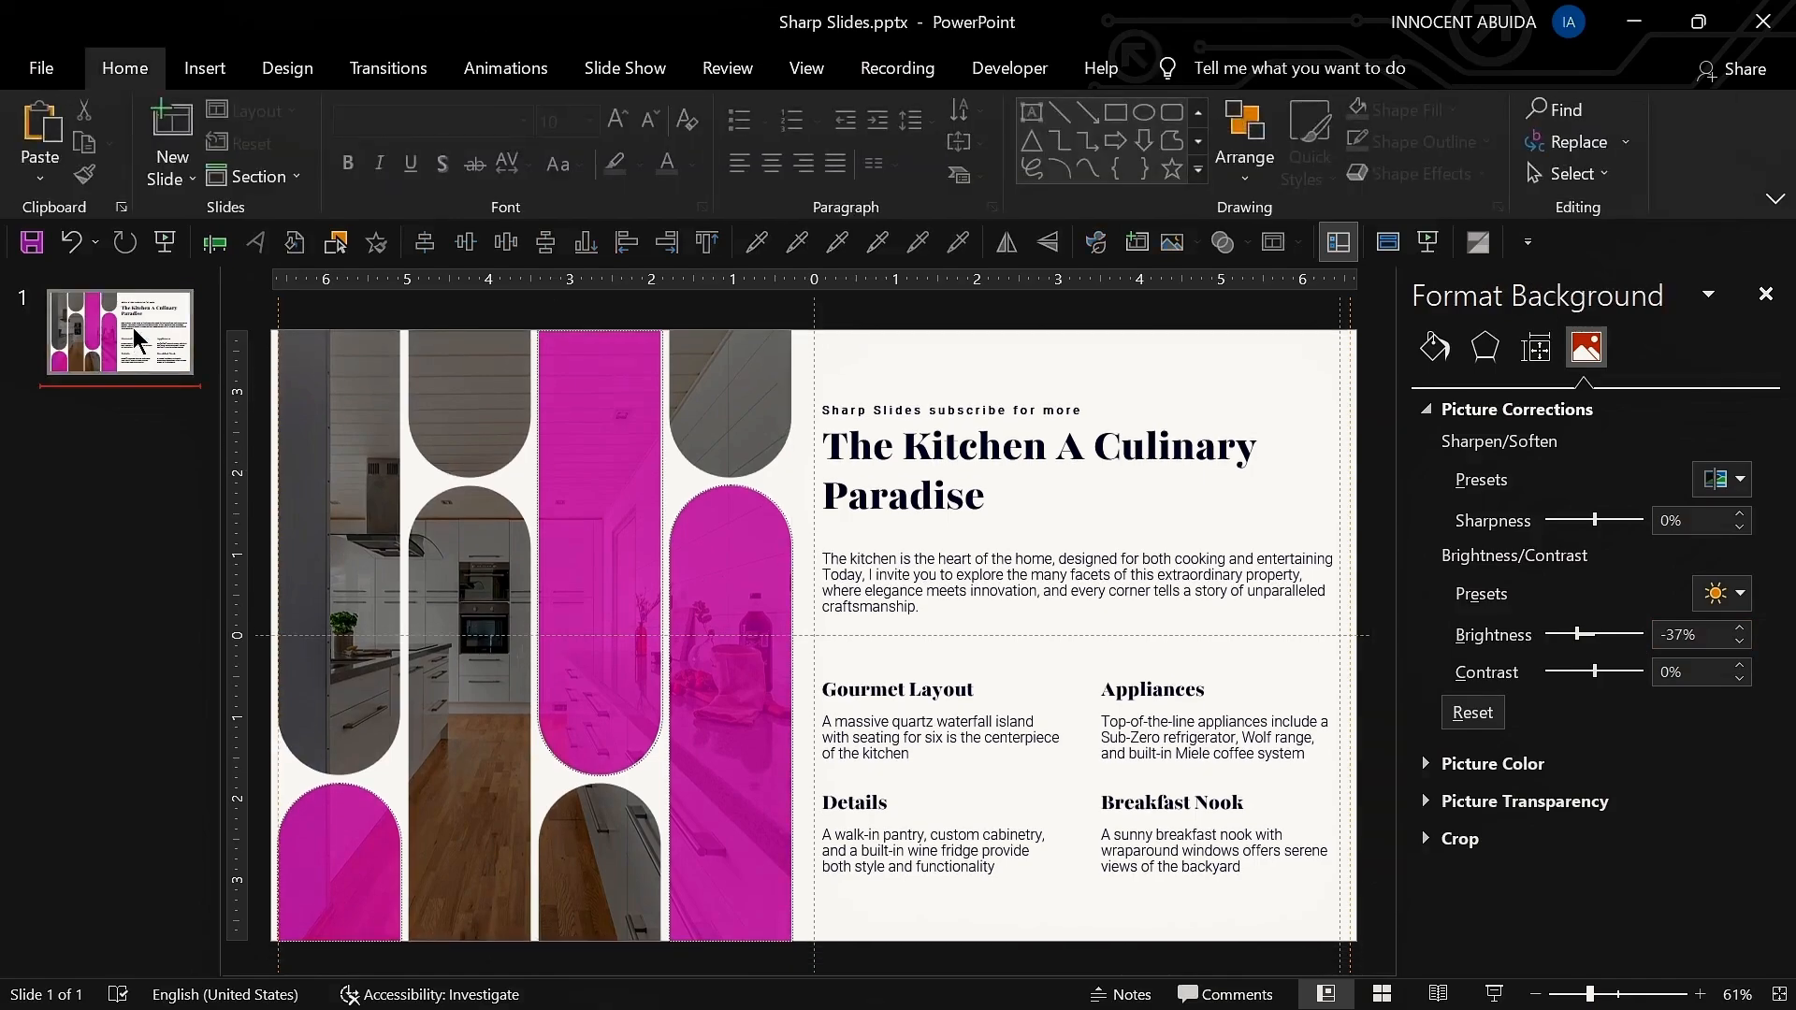
click(1493, 995)
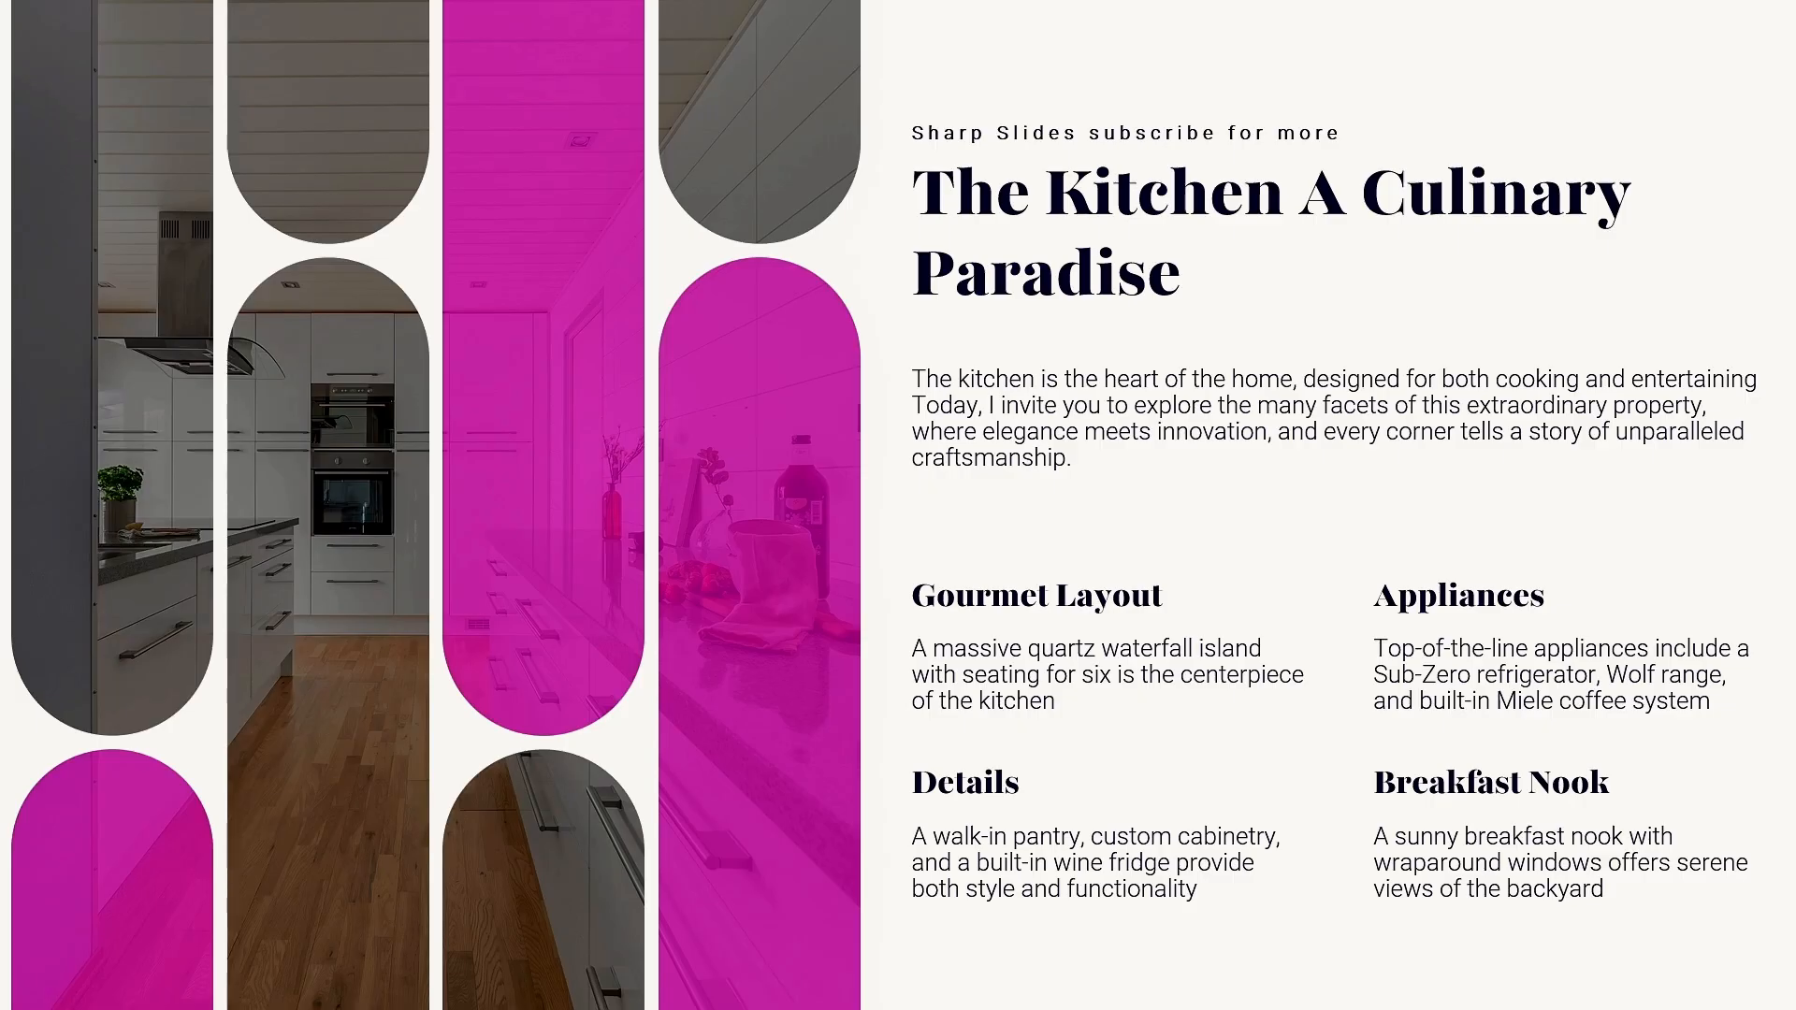
key(Escape)
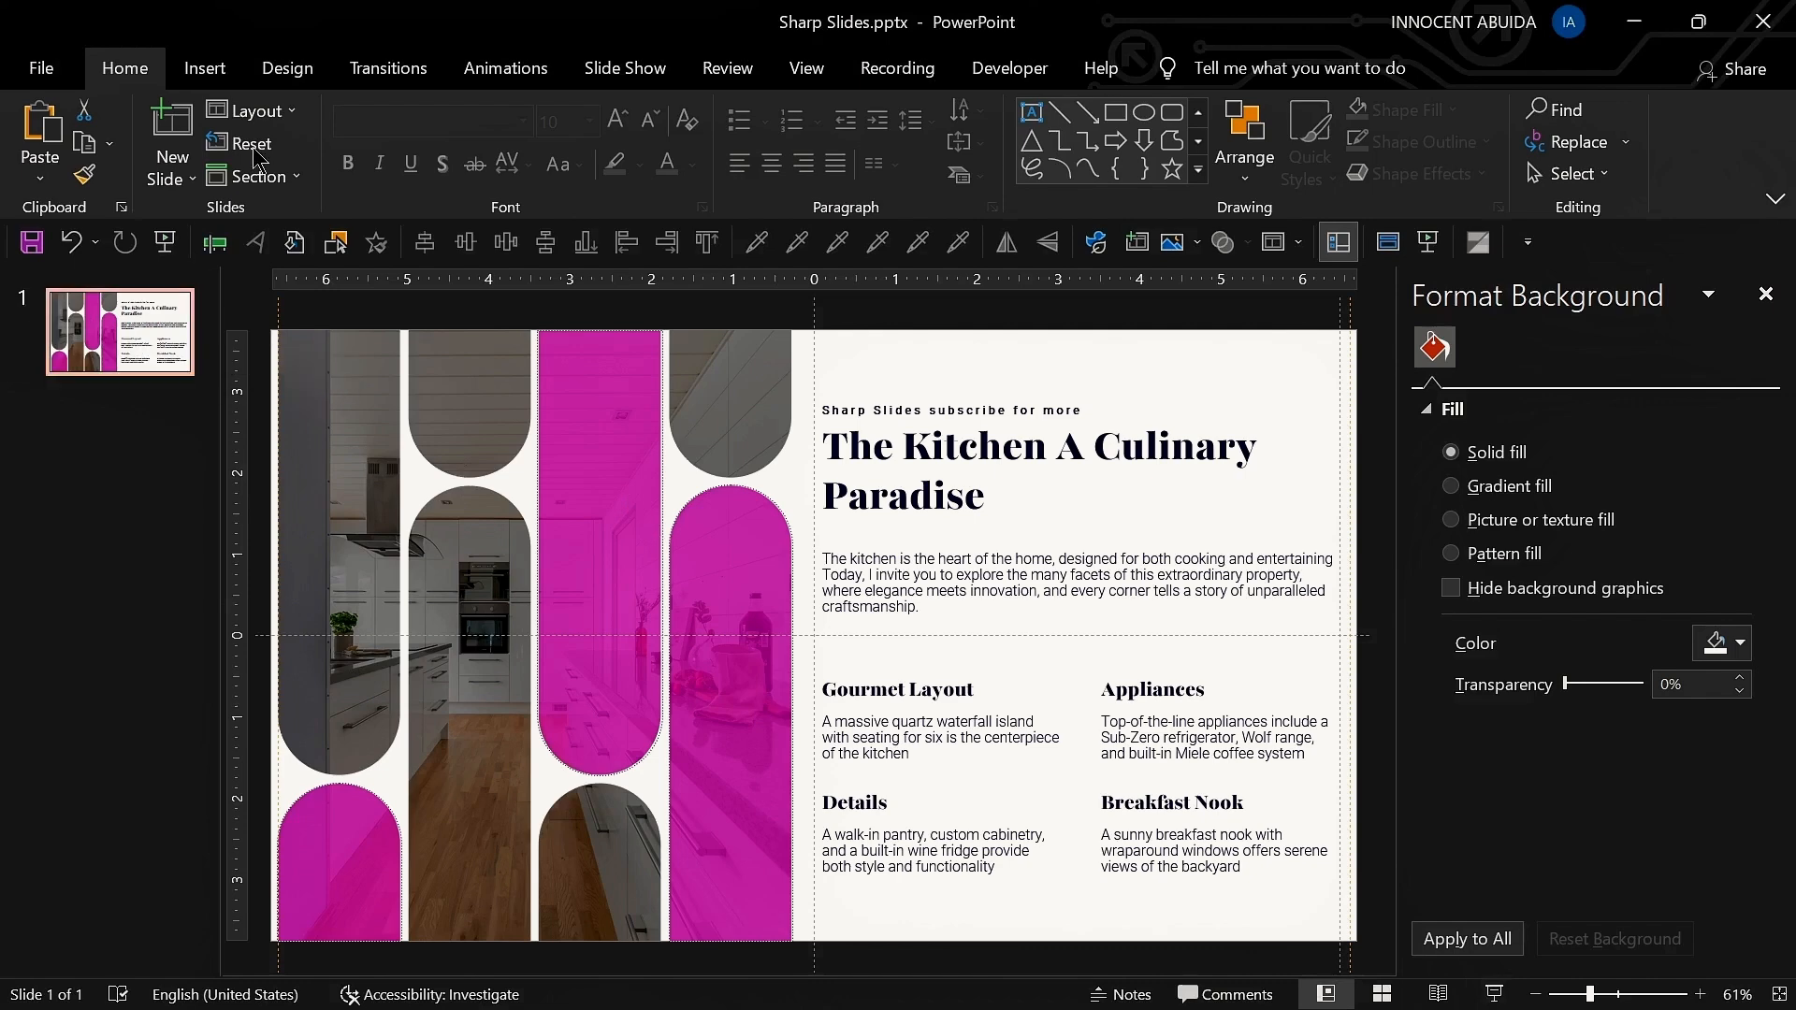
Step: Switch the slide through the mirrored light, dark and mirrored dark layouts, and return it to the original light layout
click(251, 110)
click(715, 491)
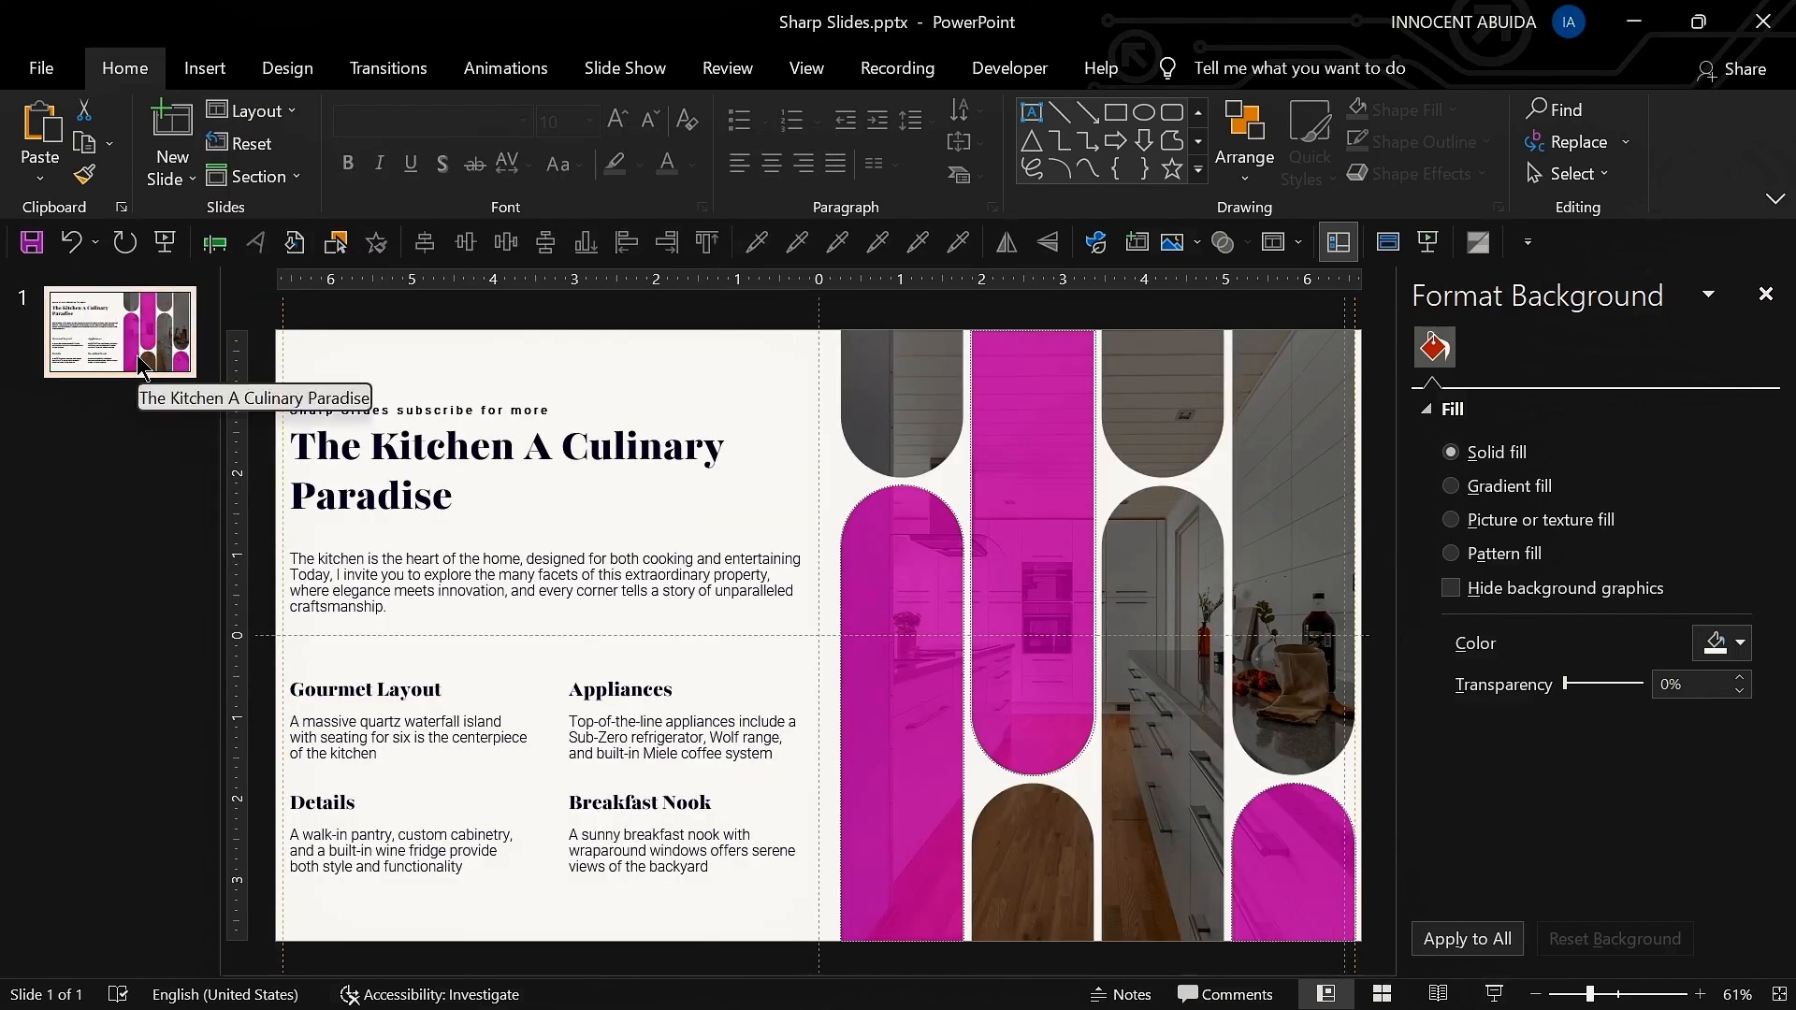
click(251, 111)
click(416, 625)
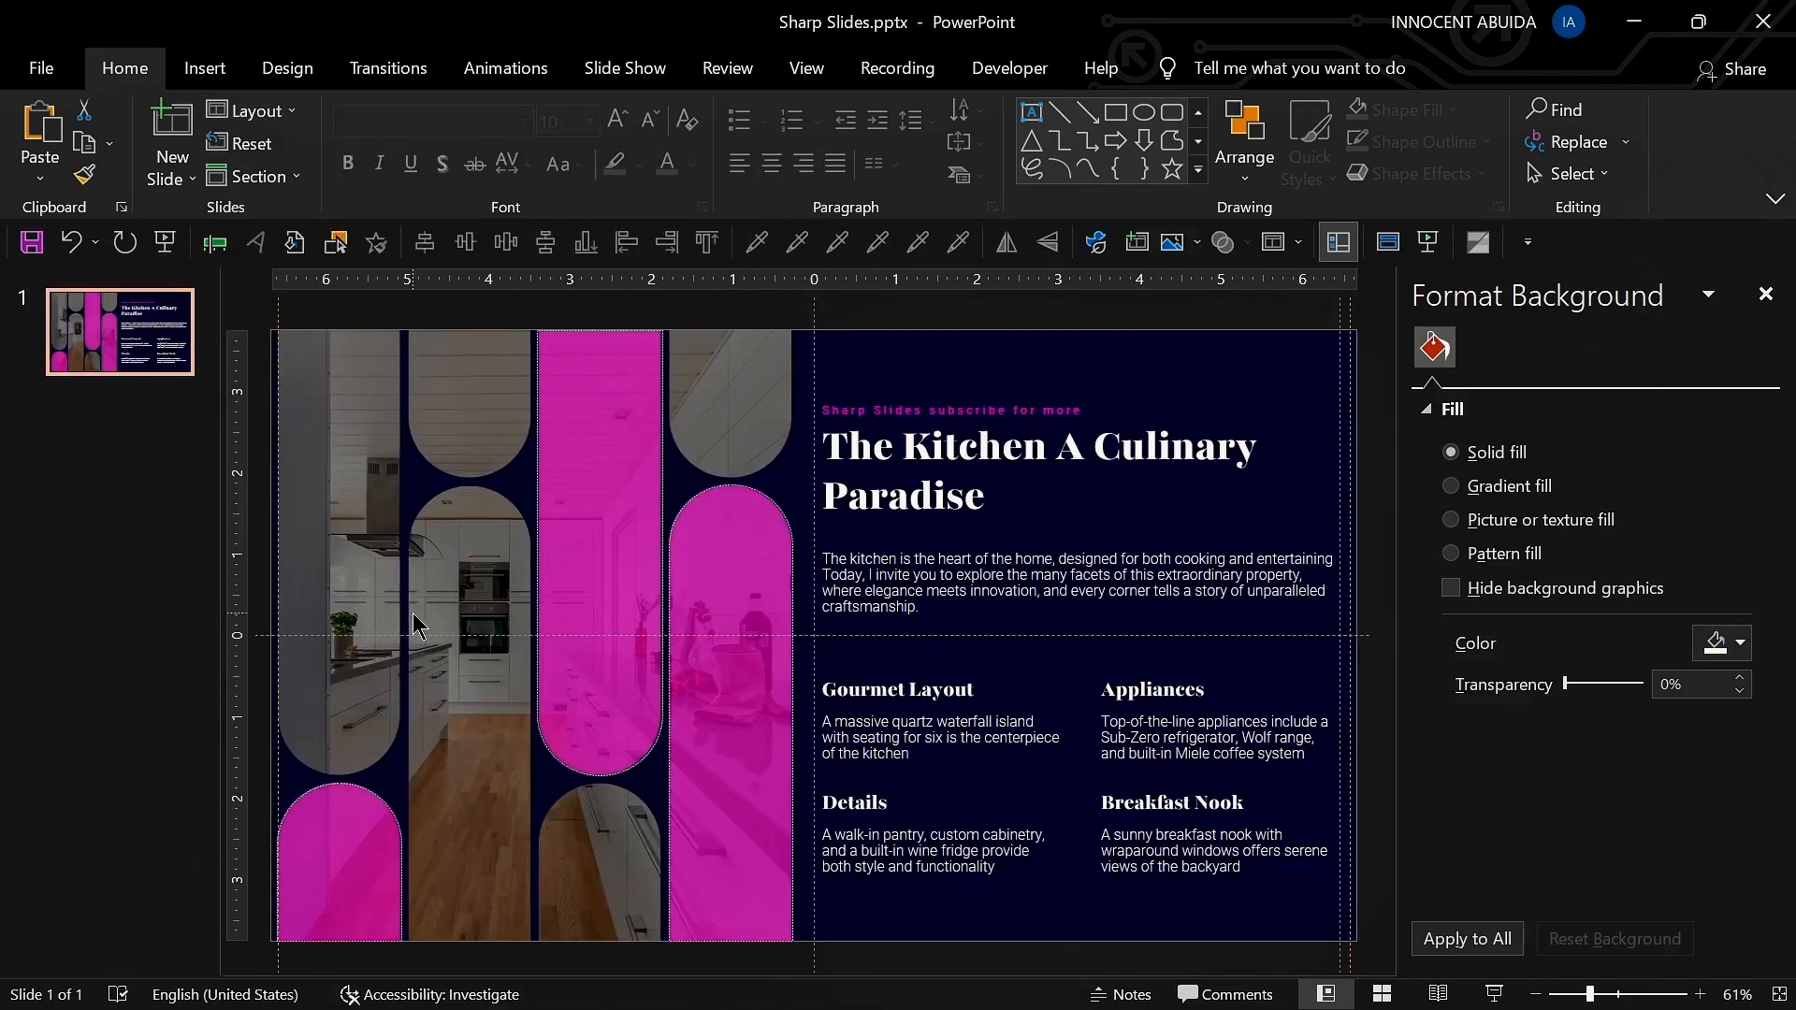
click(254, 111)
click(452, 614)
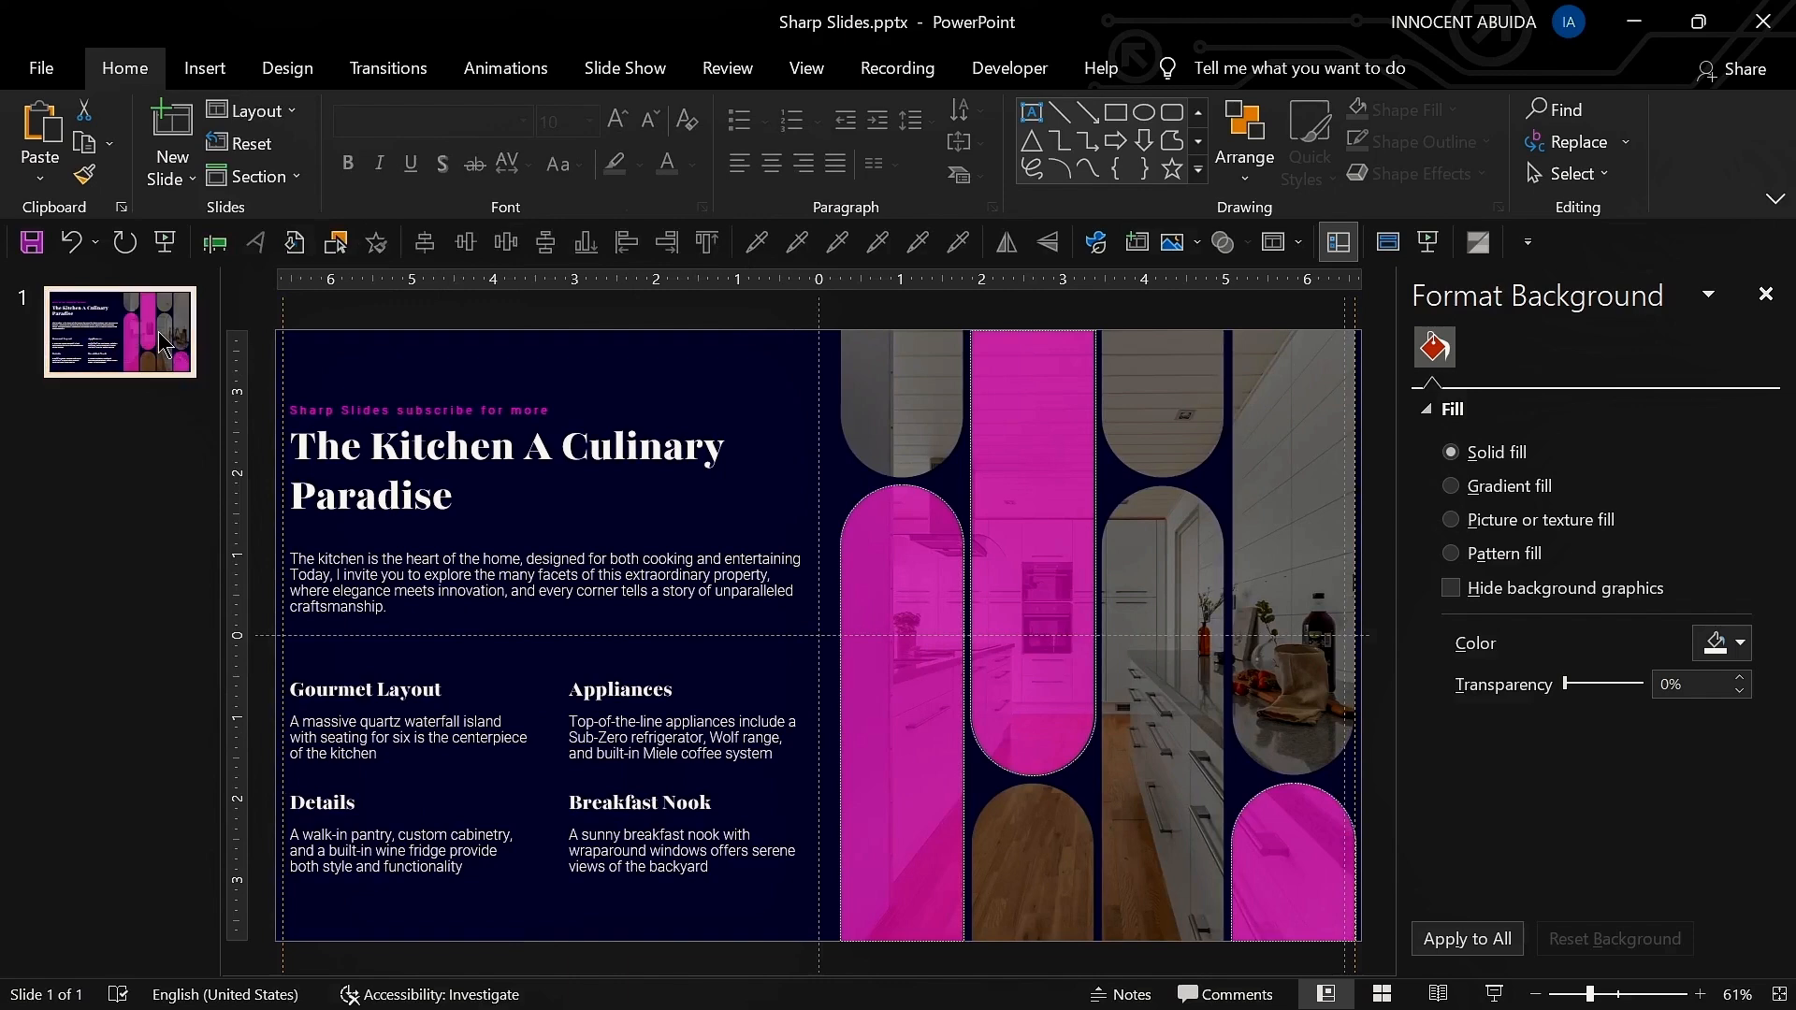
click(247, 111)
click(552, 500)
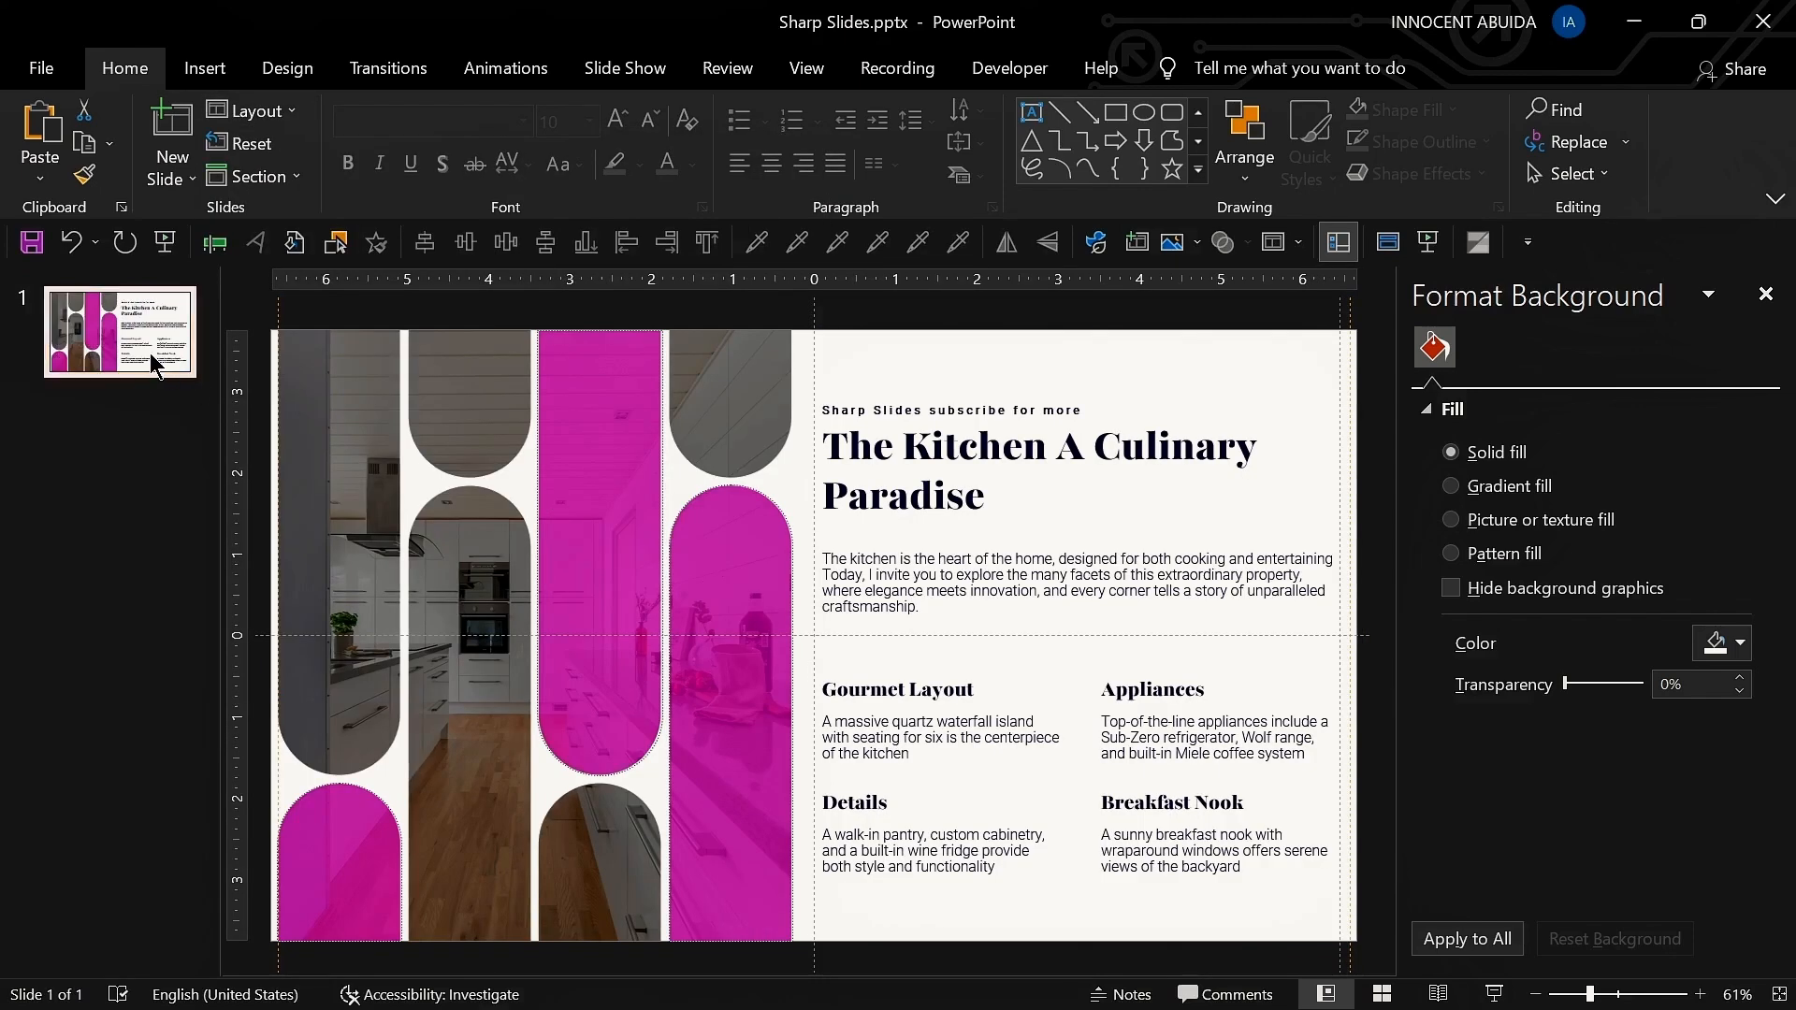
Step: Duplicate the slide and replace the copy's picture with the purple kitchen picture
key(ctrl+d)
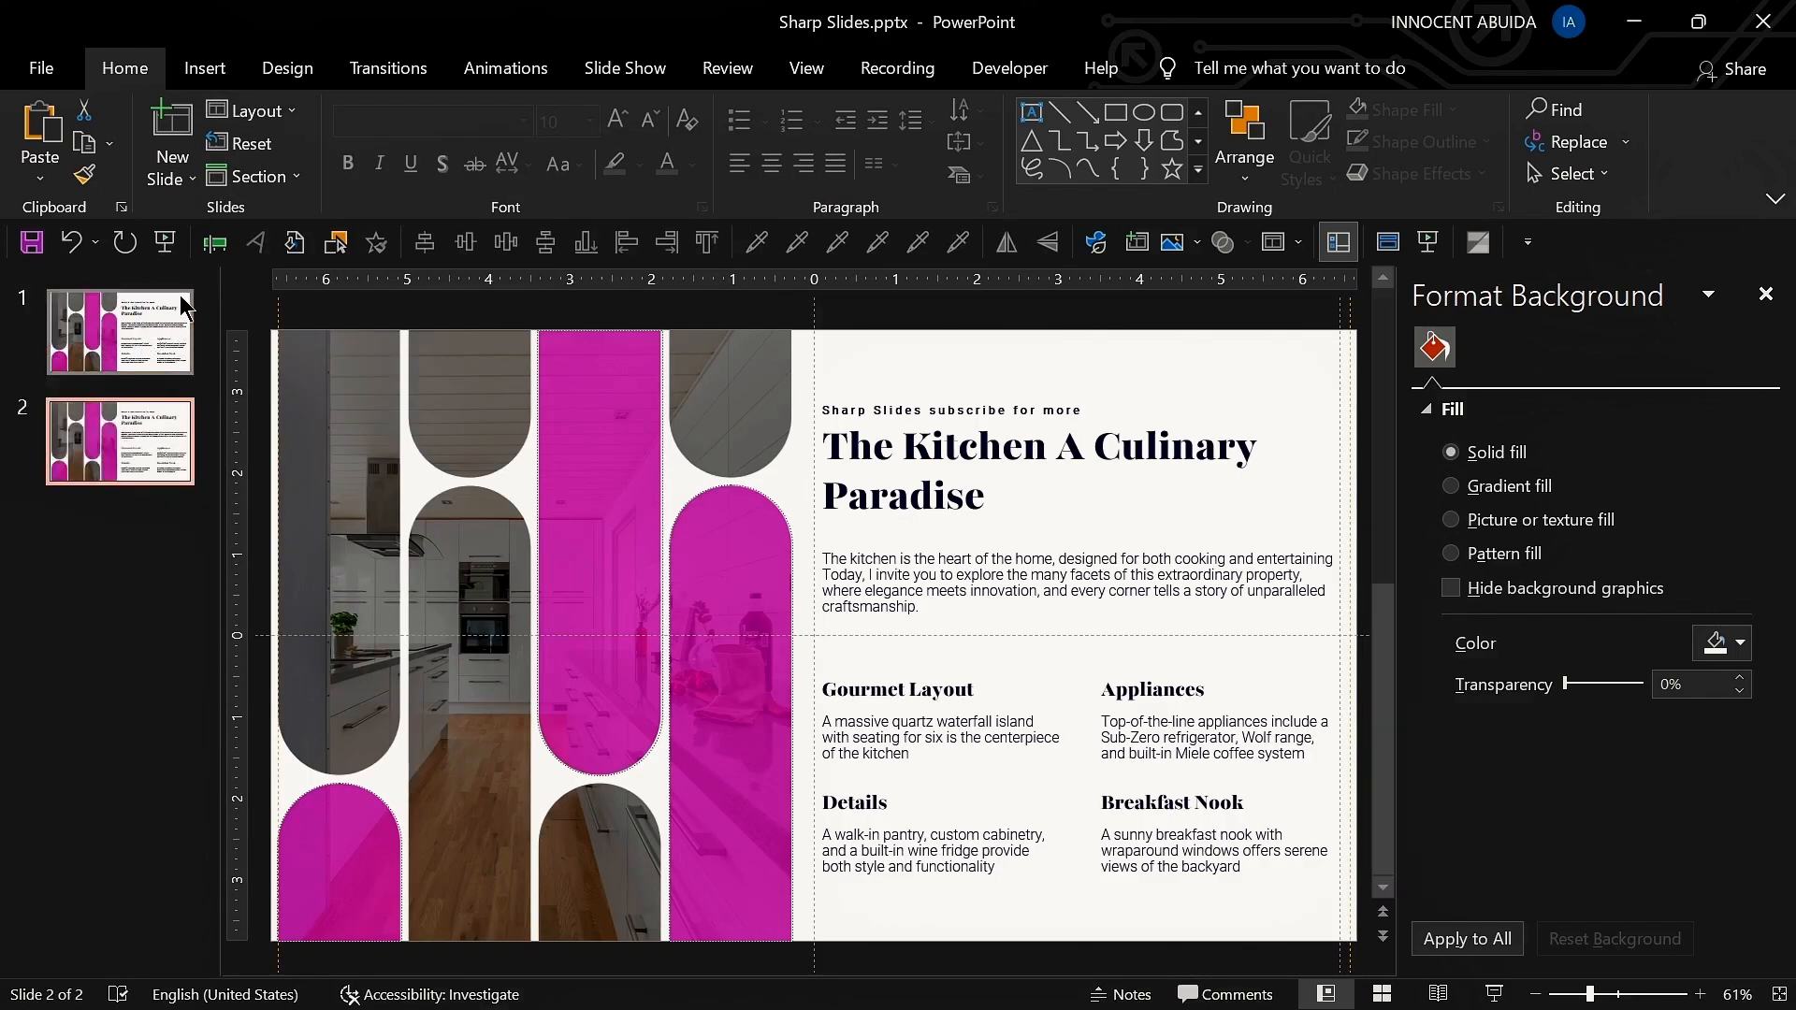
click(520, 608)
key(Delete)
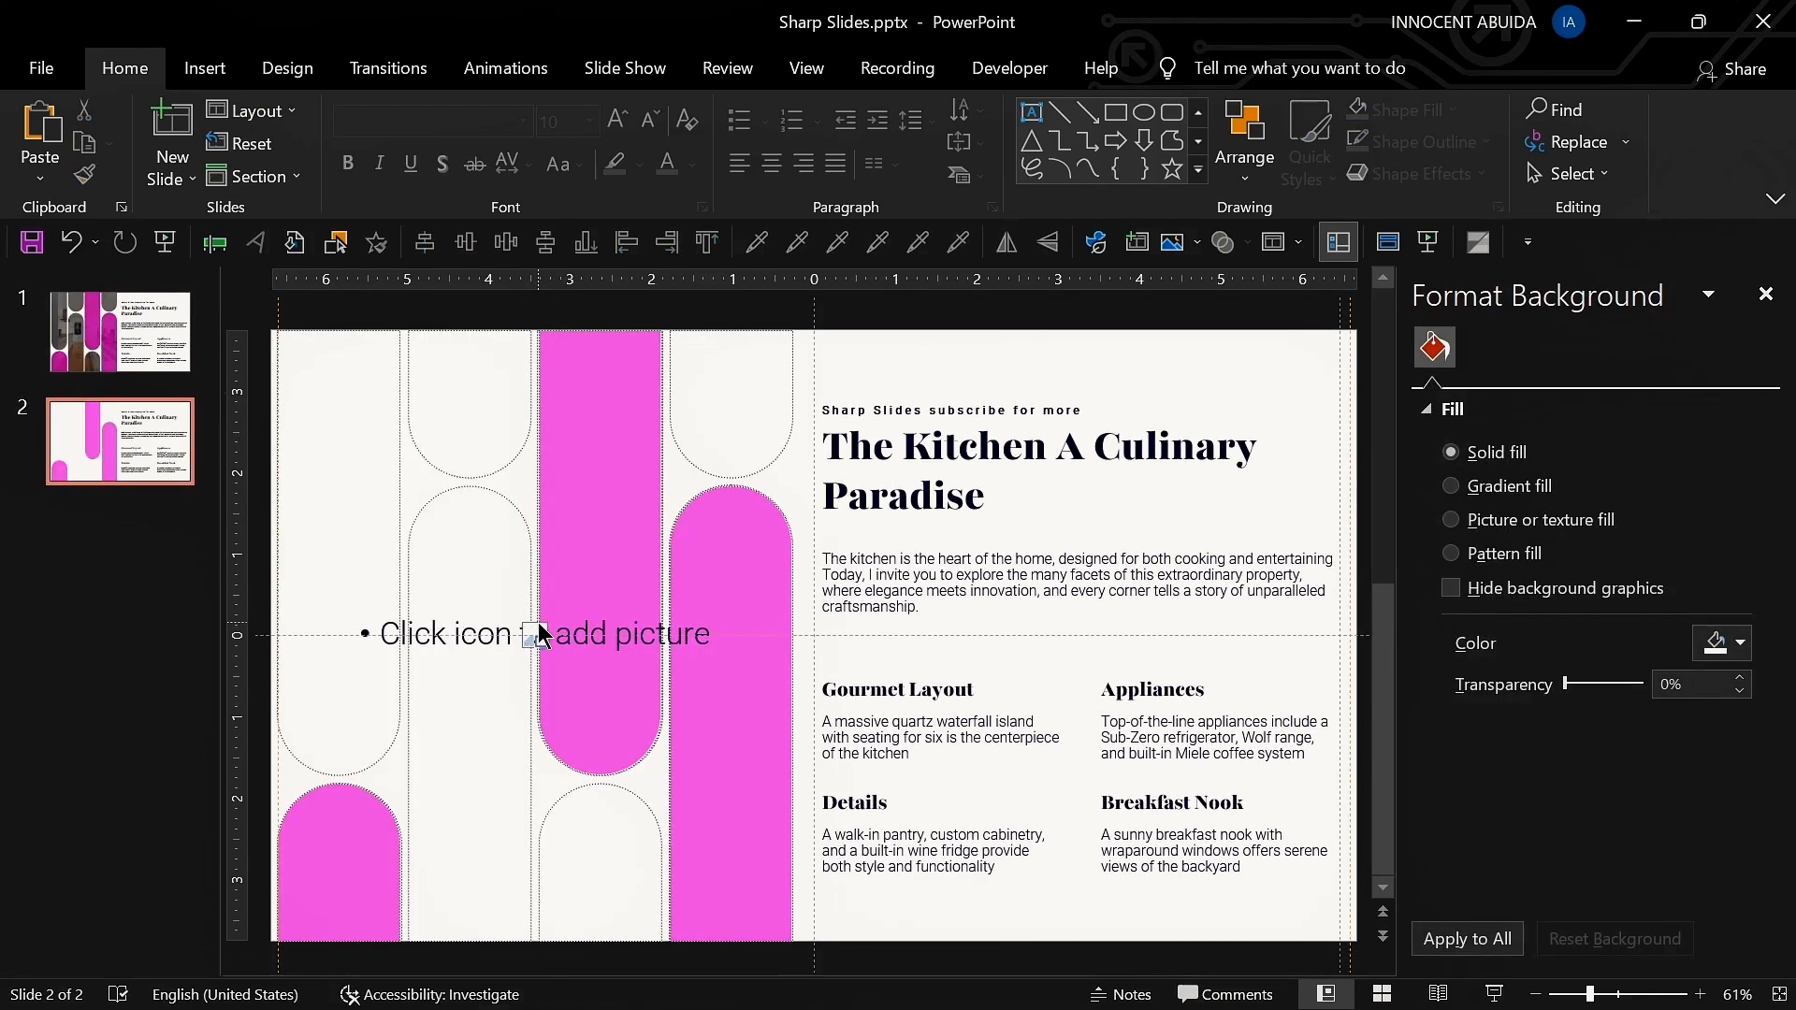
click(537, 625)
double_click(507, 350)
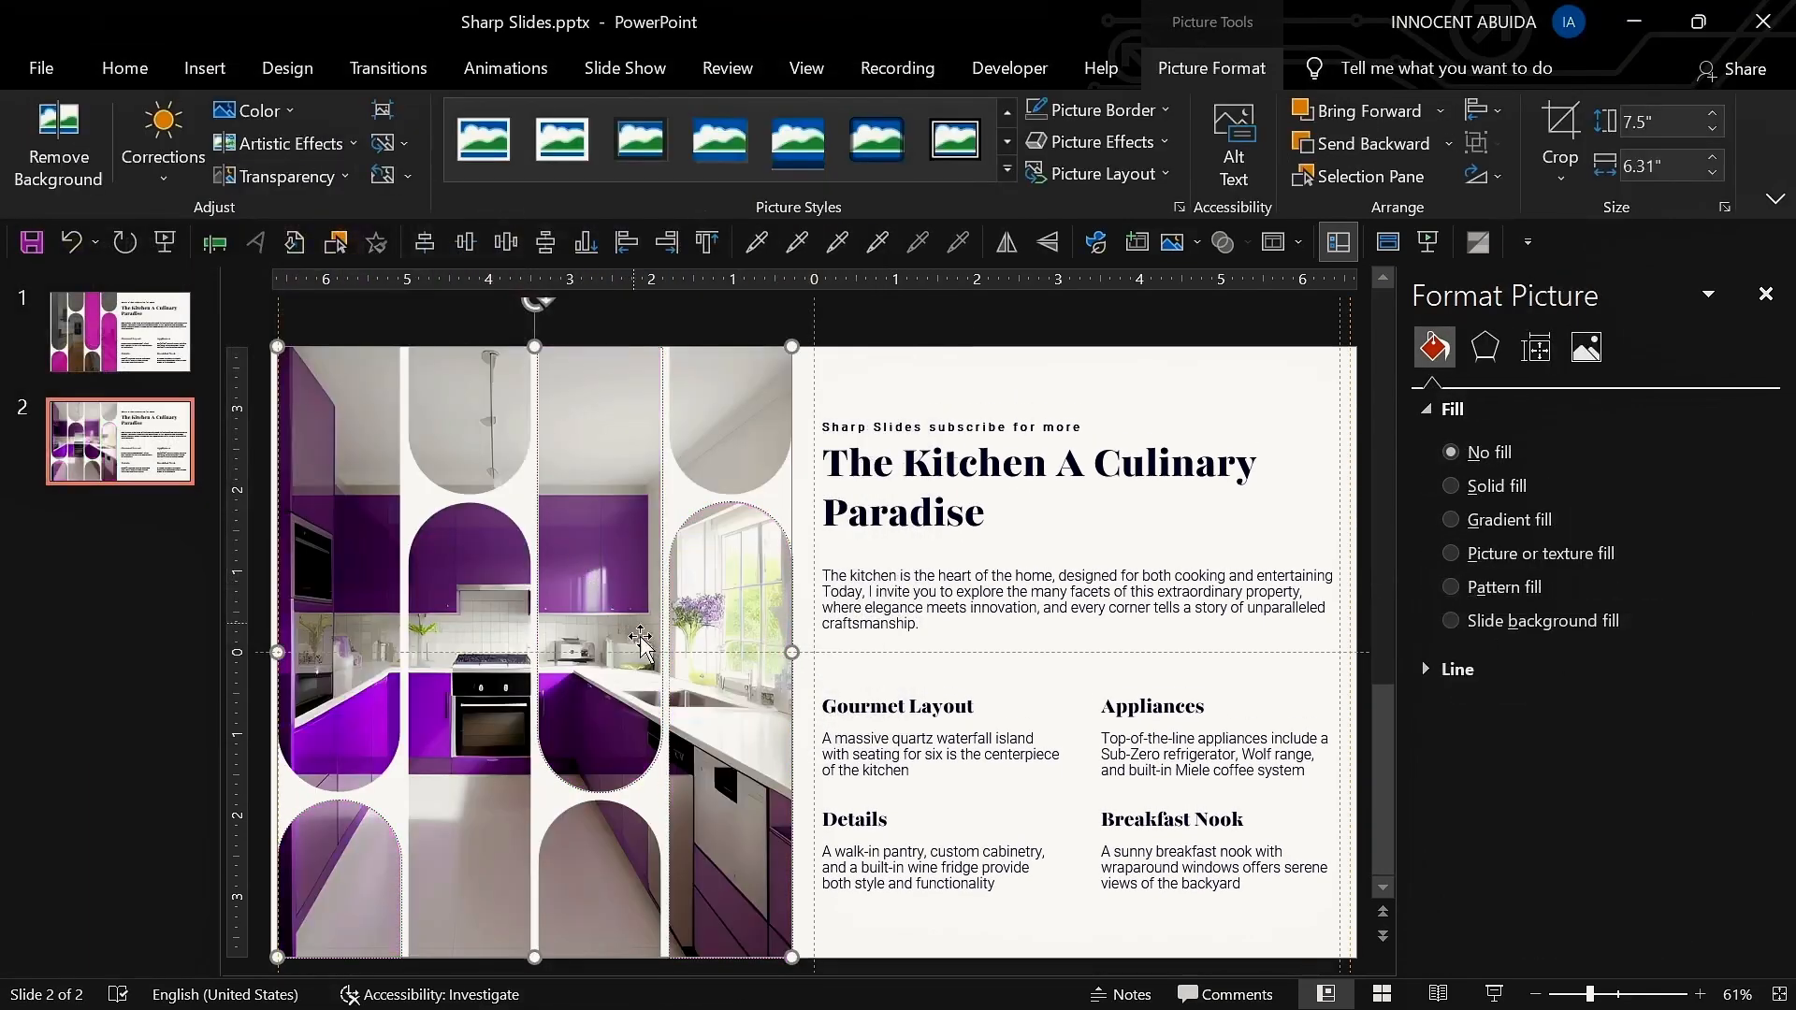
Step: Reset the second slide to its layout defaults and preview it full screen
click(124, 68)
click(257, 143)
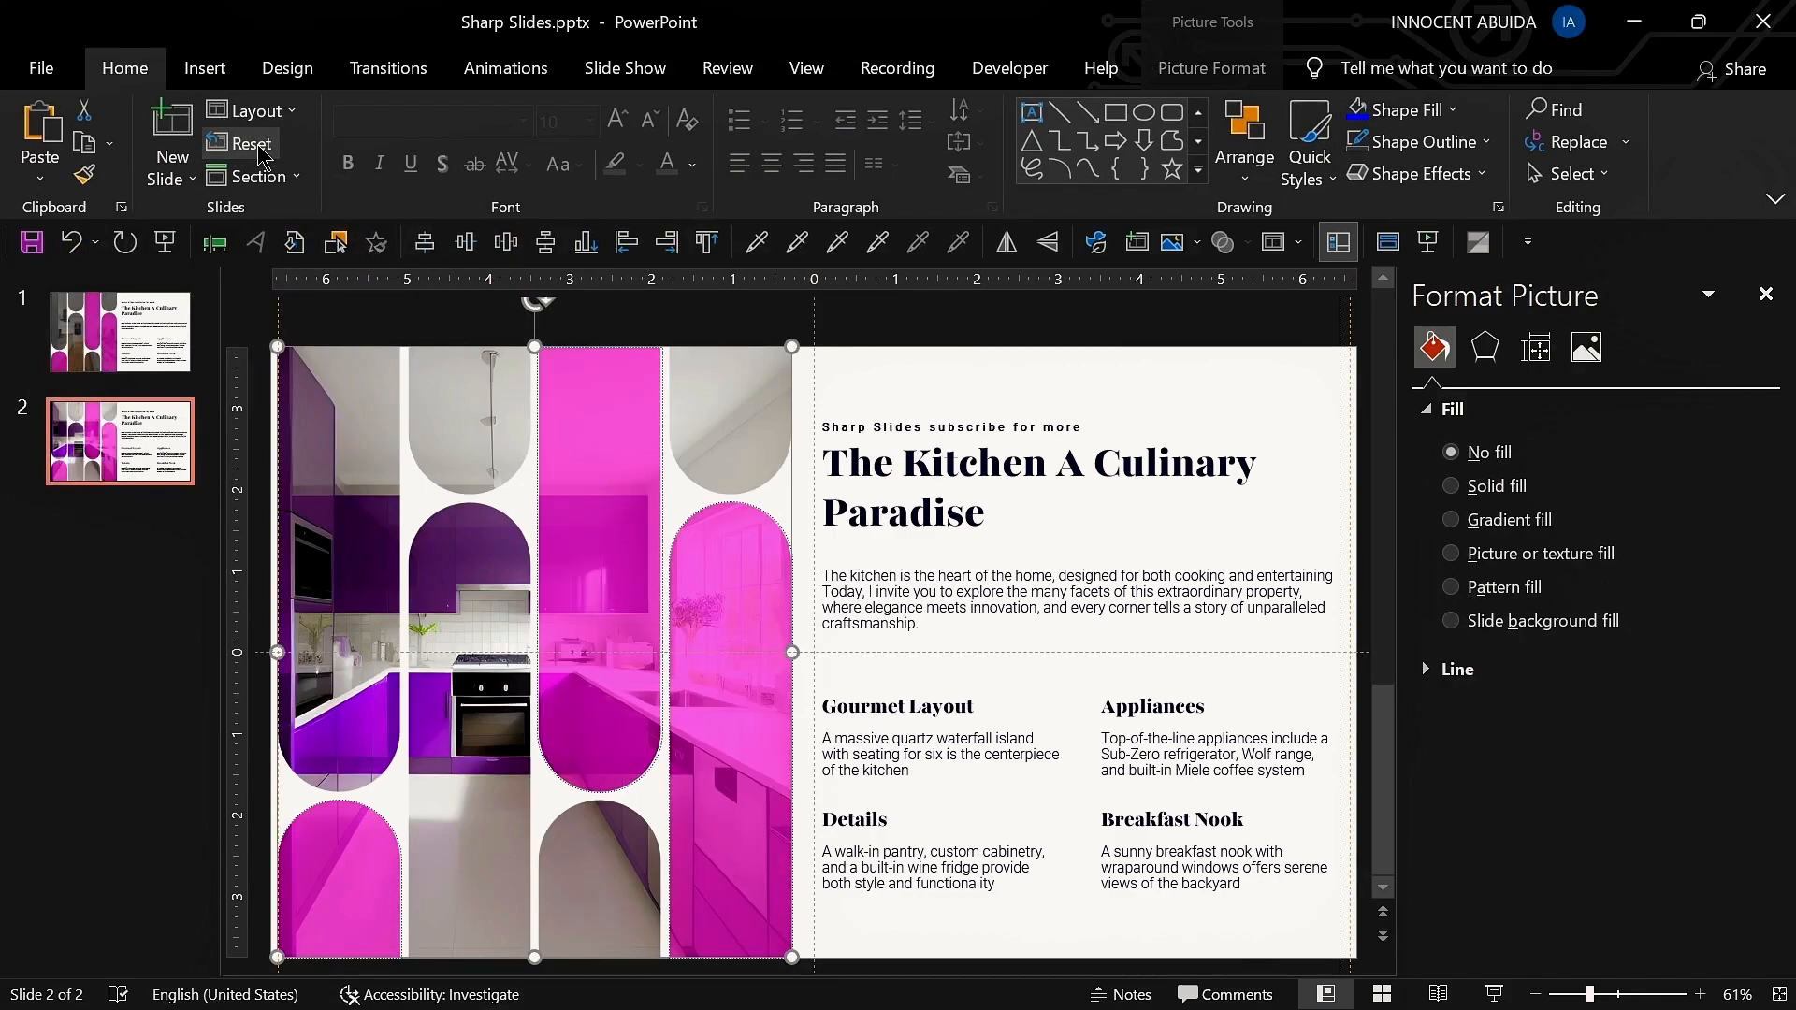
click(1493, 994)
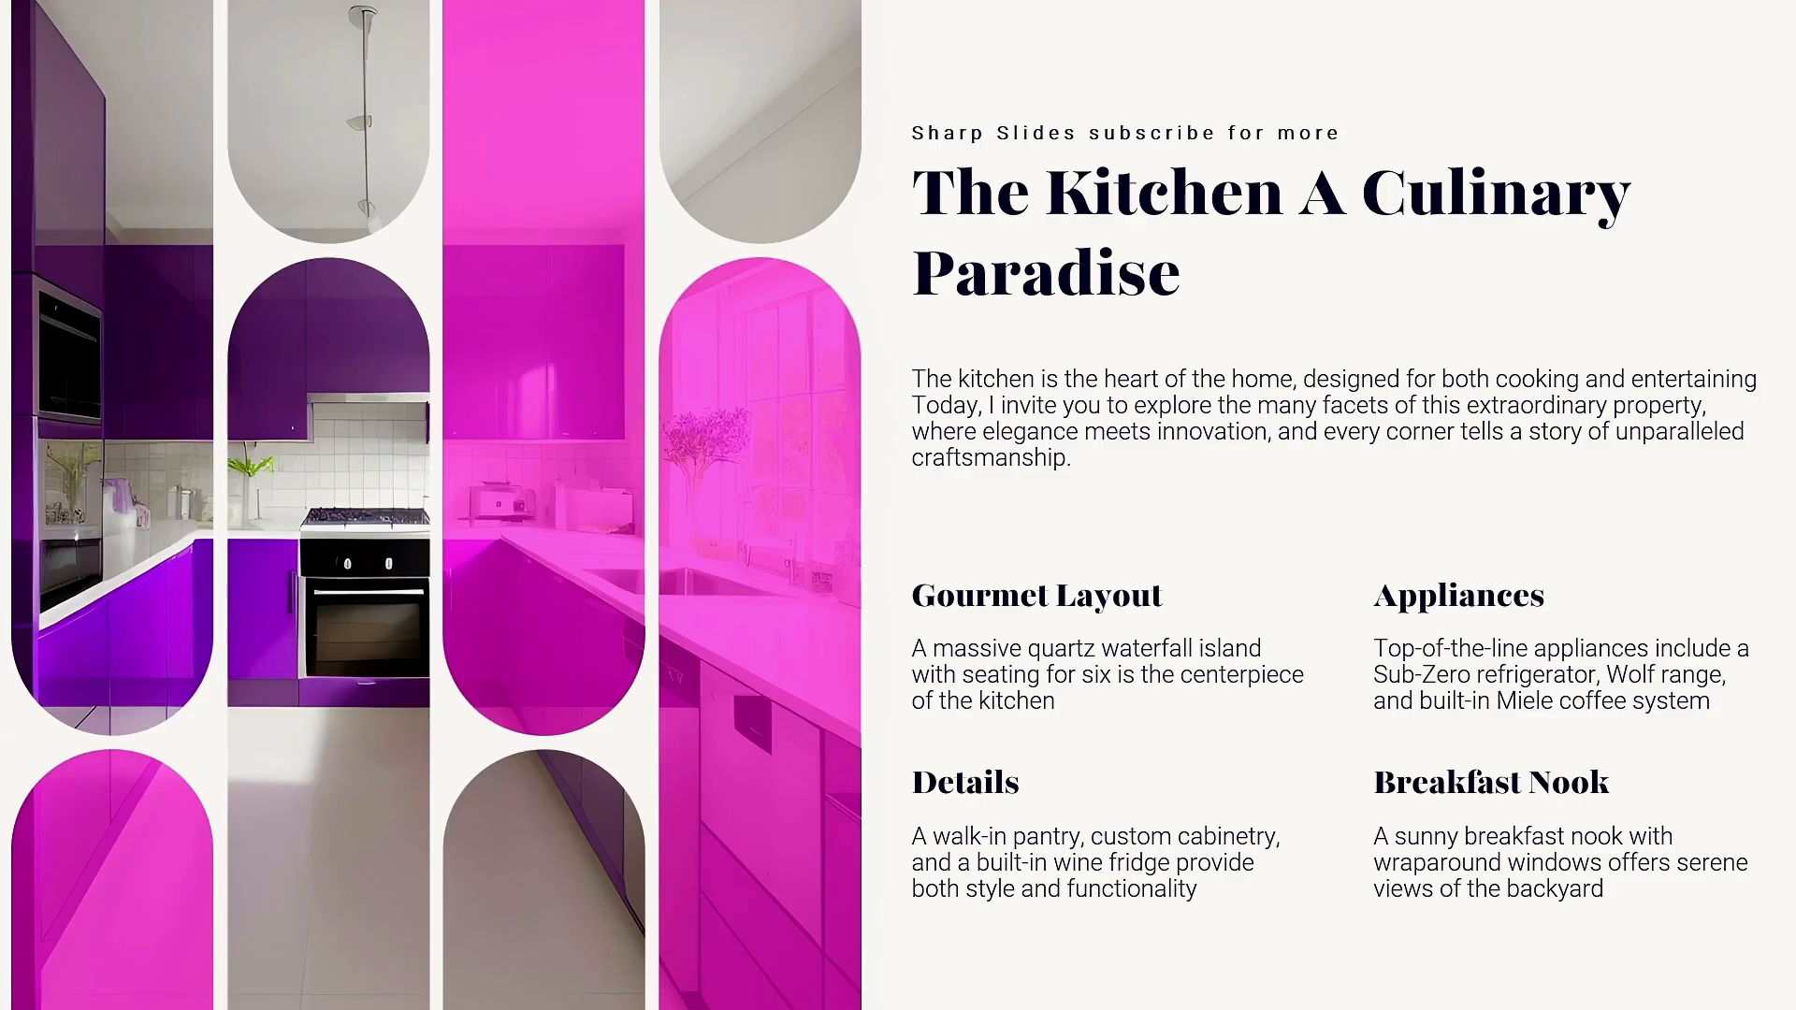
key(Escape)
Step: Undo the second slide's reset, apply the reset again, and undo it once more
click(939, 367)
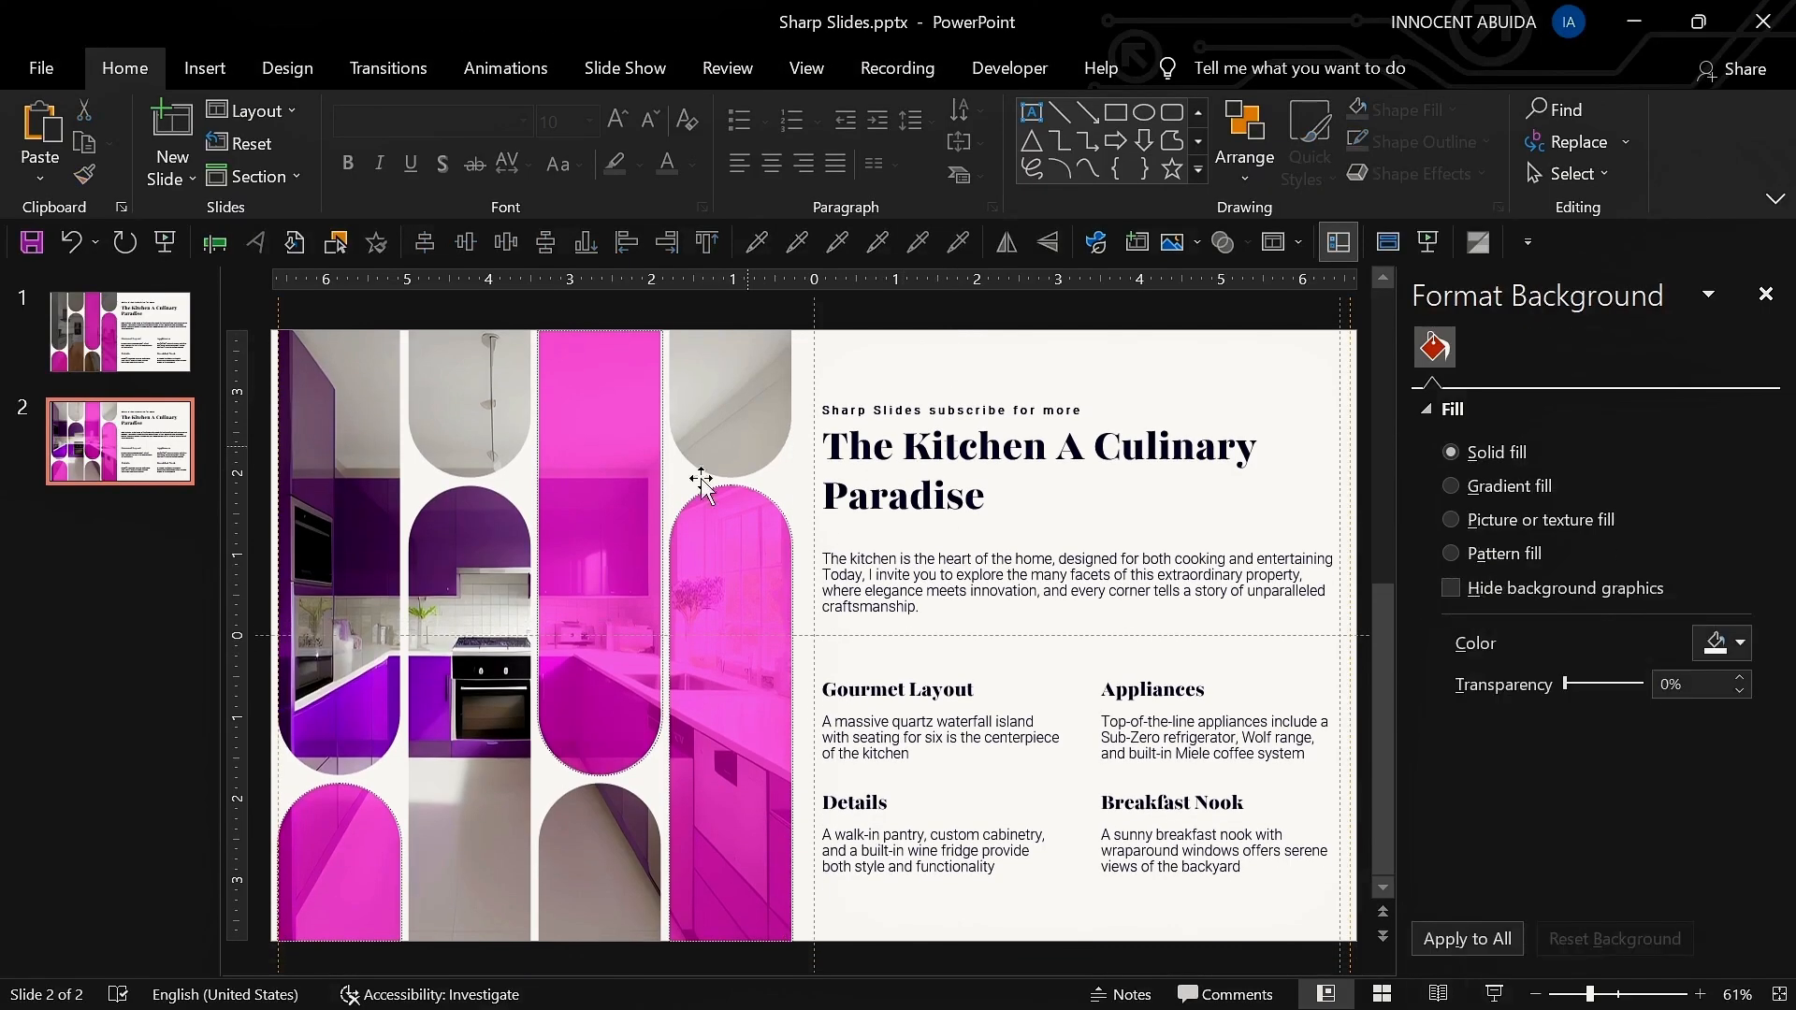
click(627, 501)
key(ctrl+z)
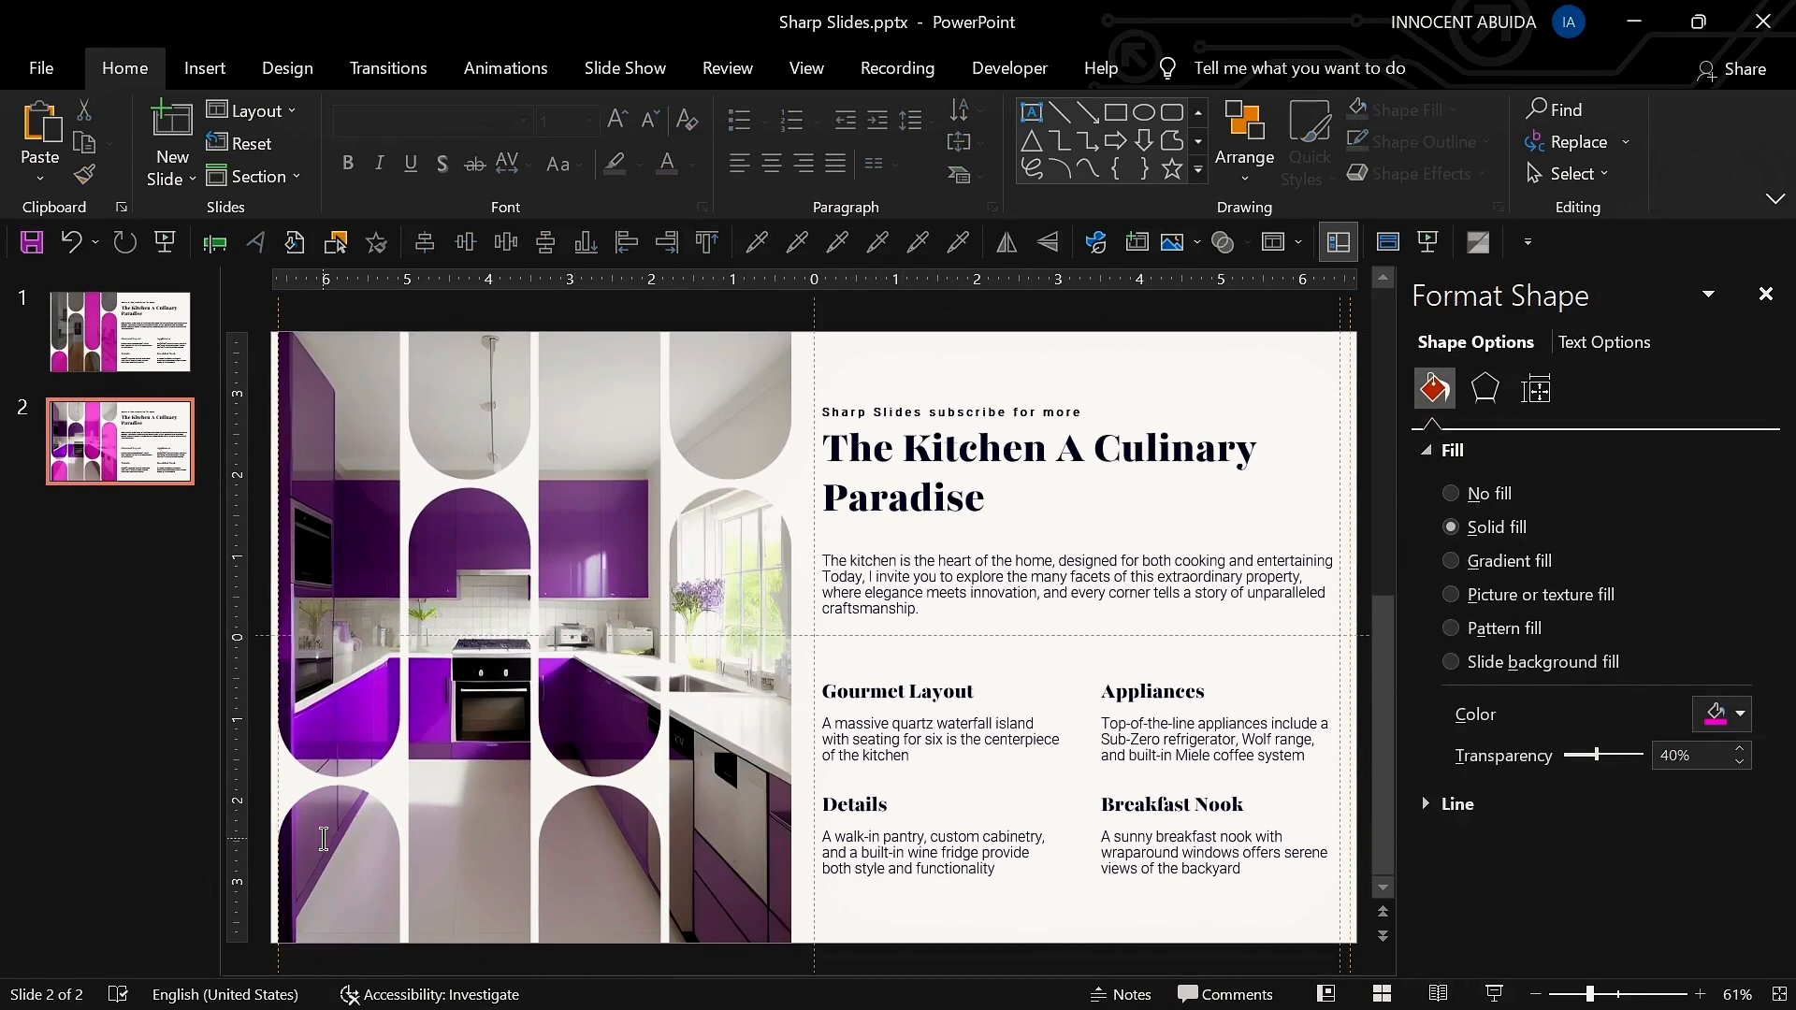
click(260, 144)
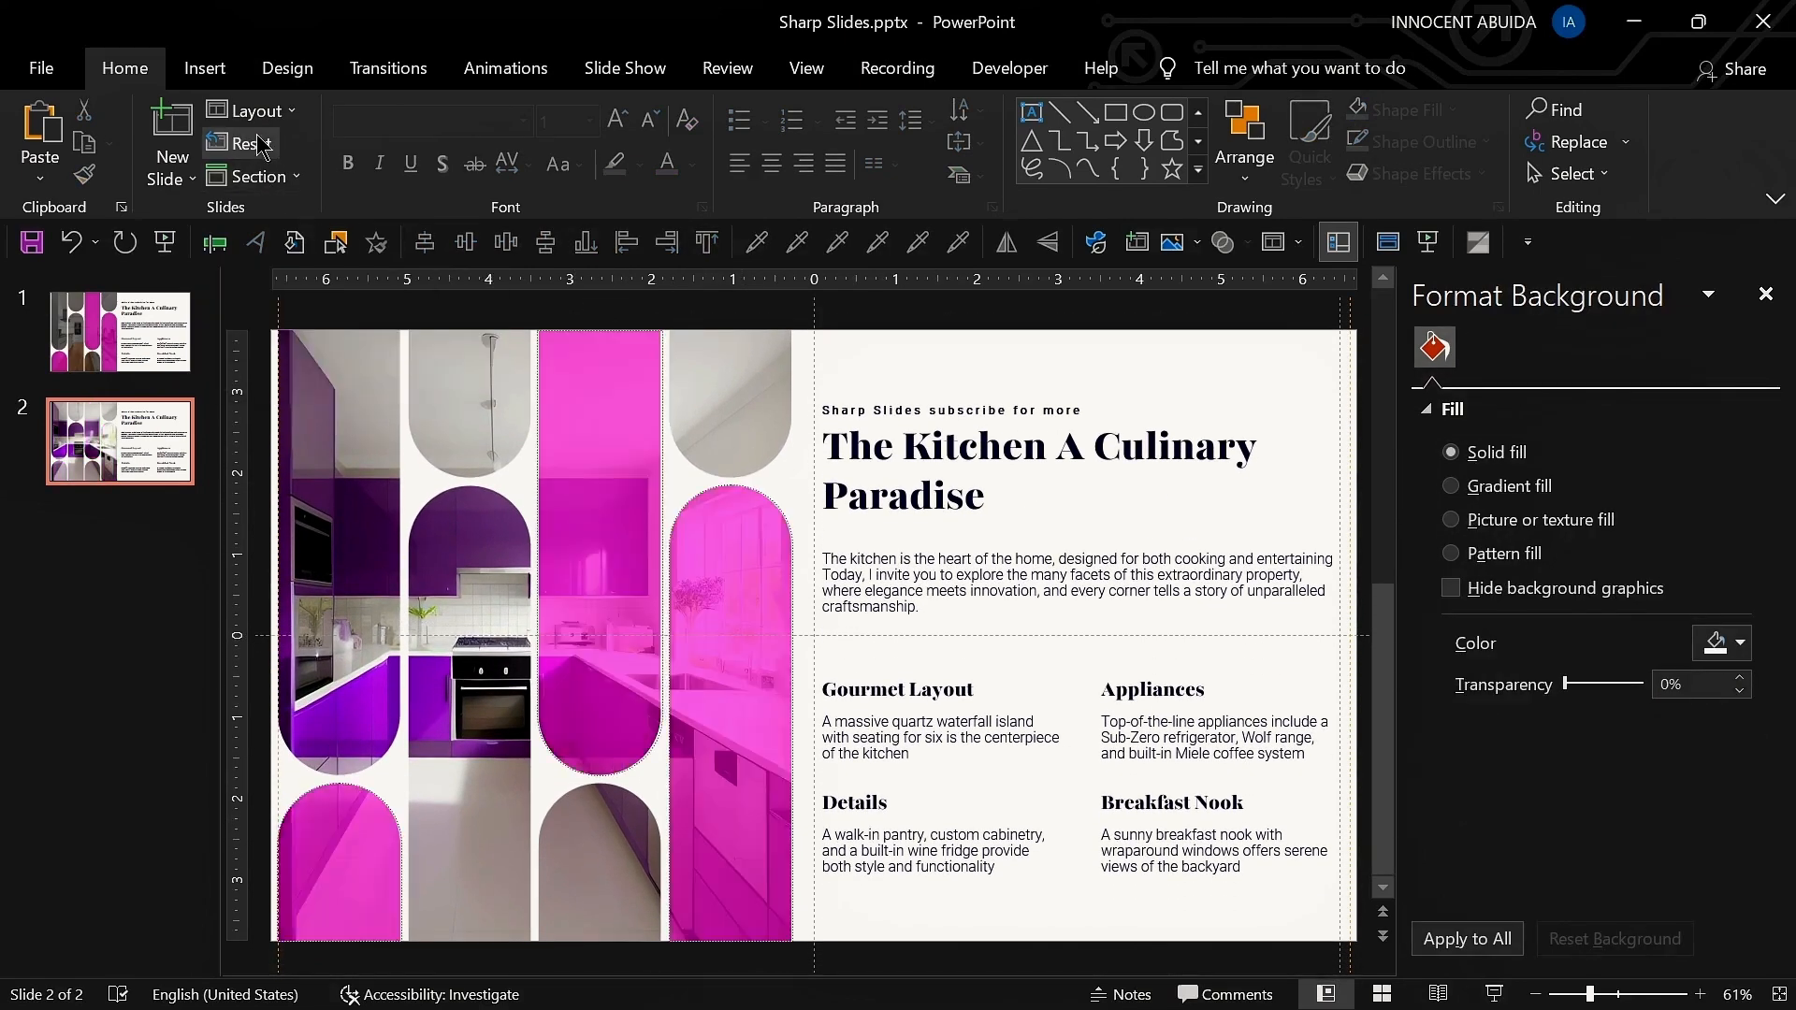
key(ctrl+z)
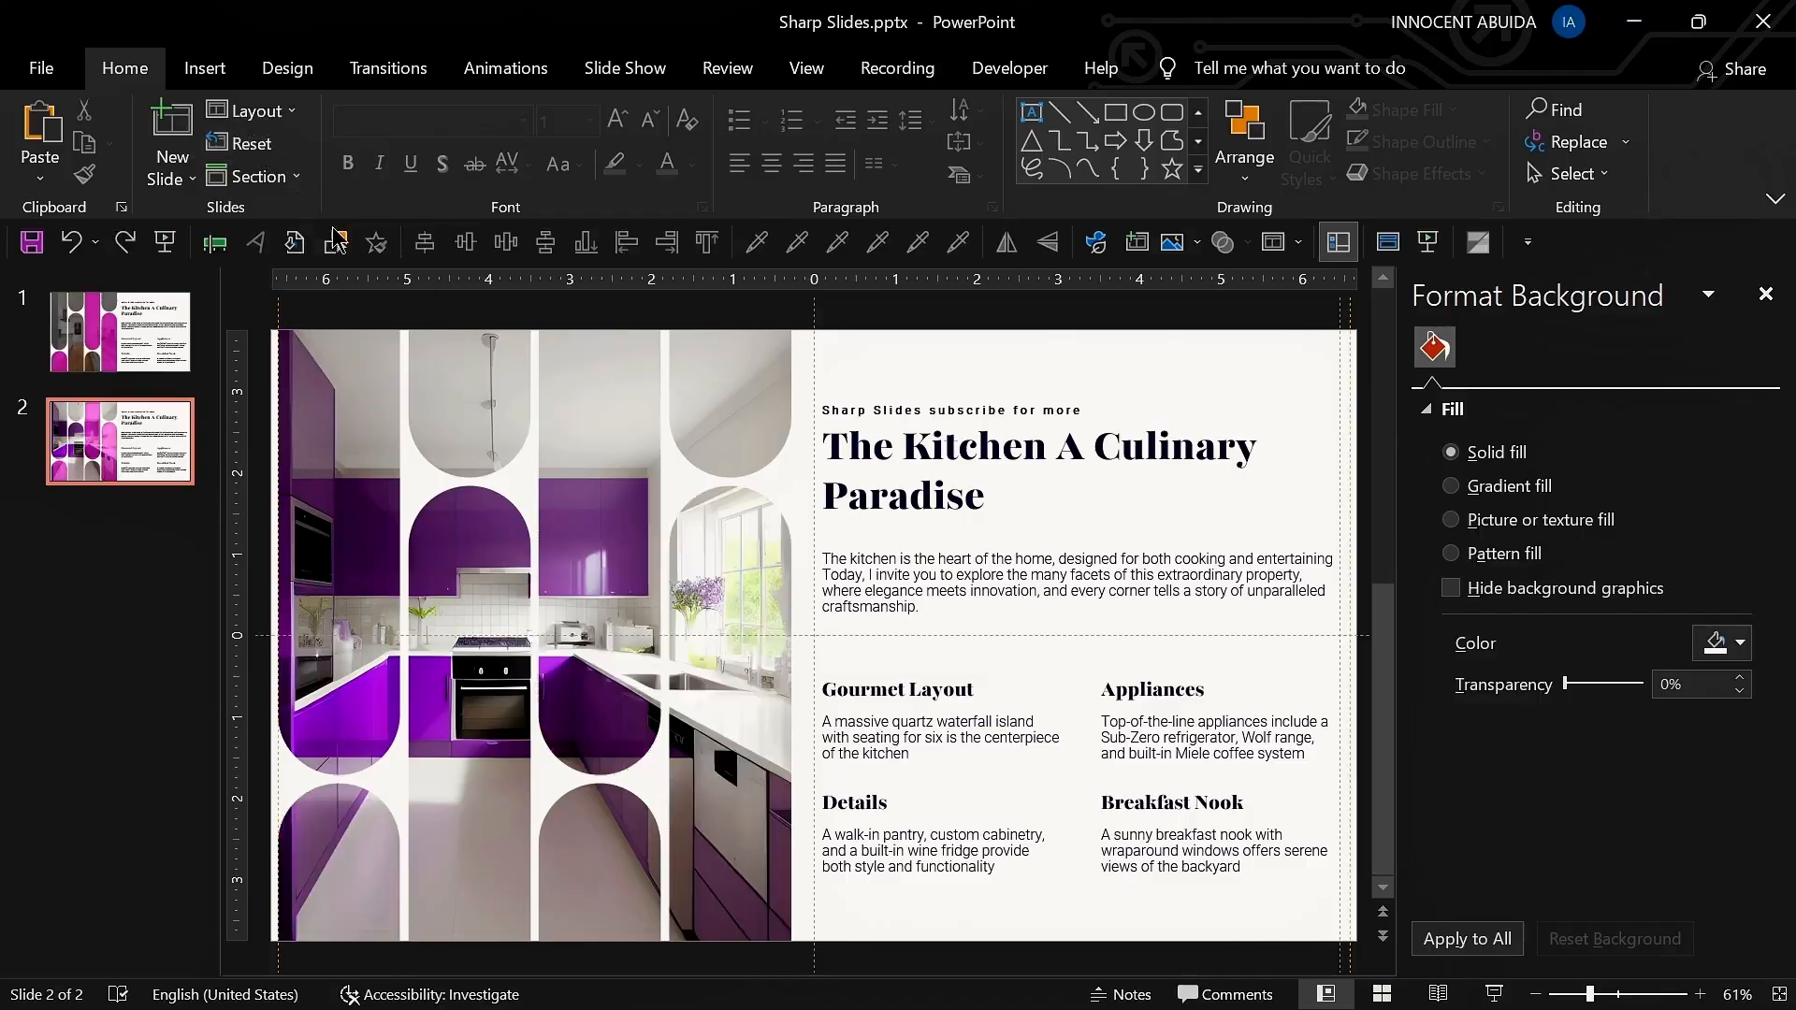
Step: Run the slide show from the beginning and page through the light and dark kitchen slides to the living room slide
key(F5)
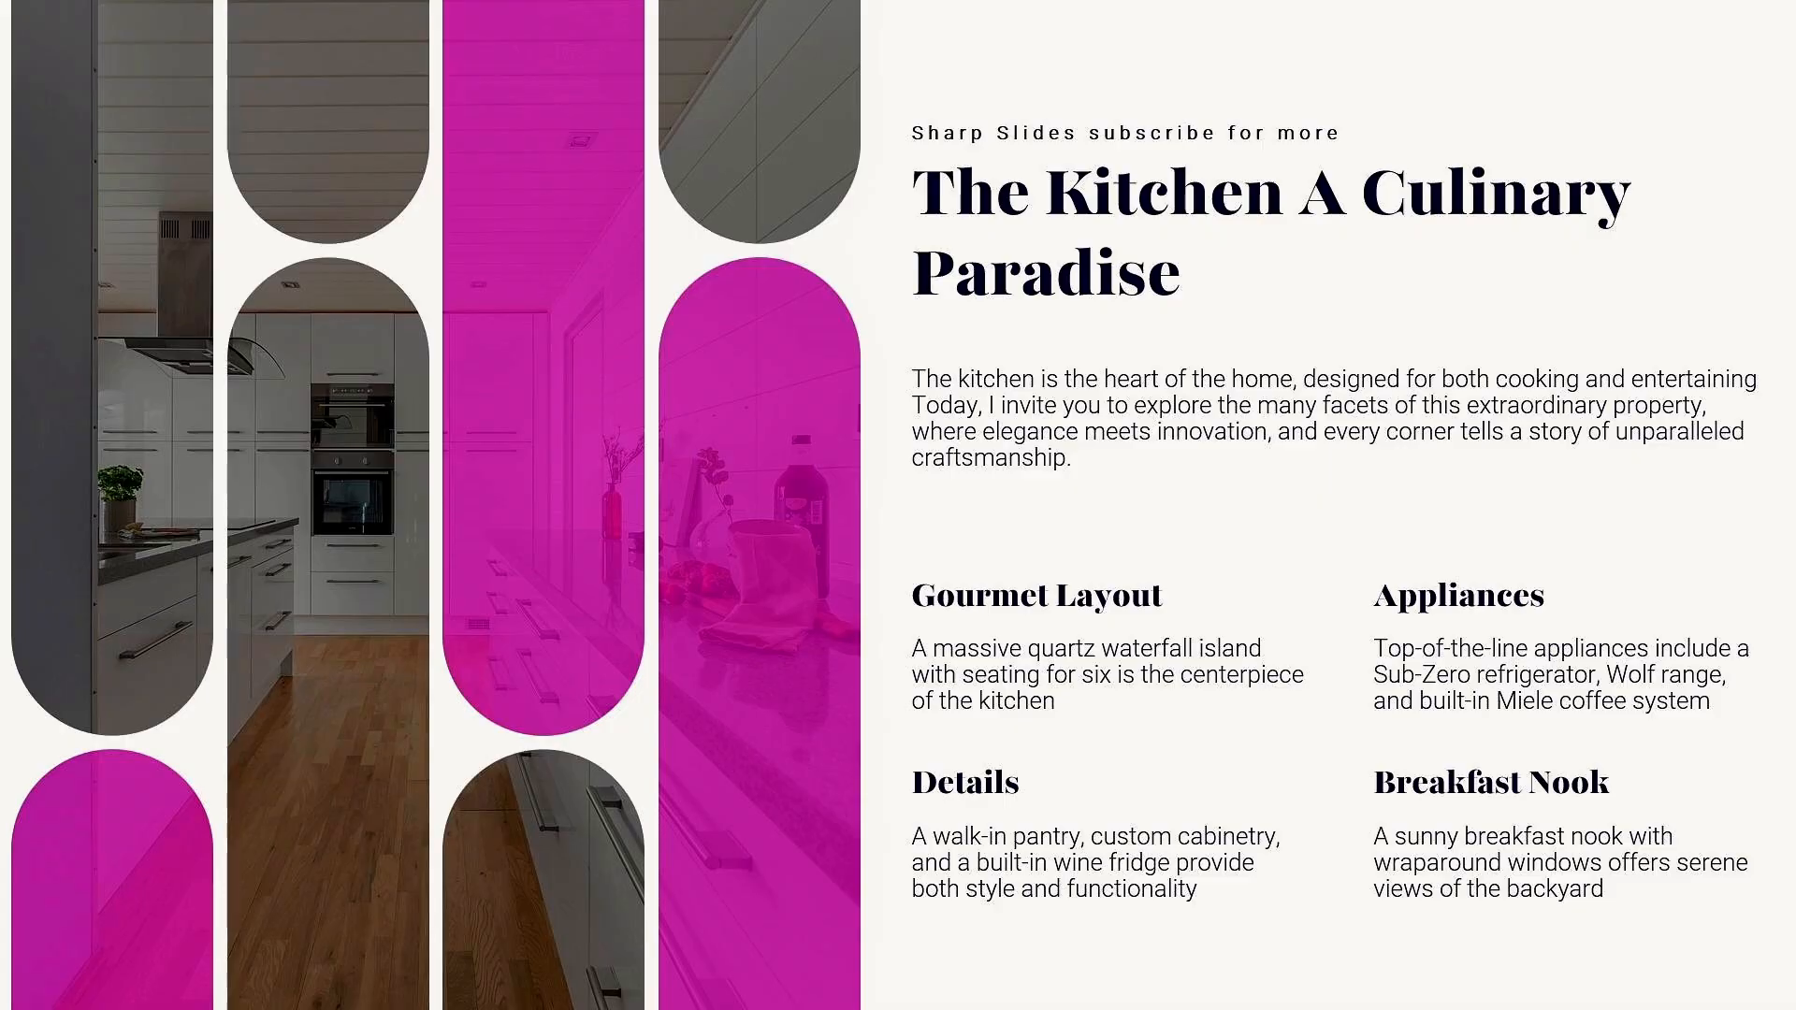
key(Right)
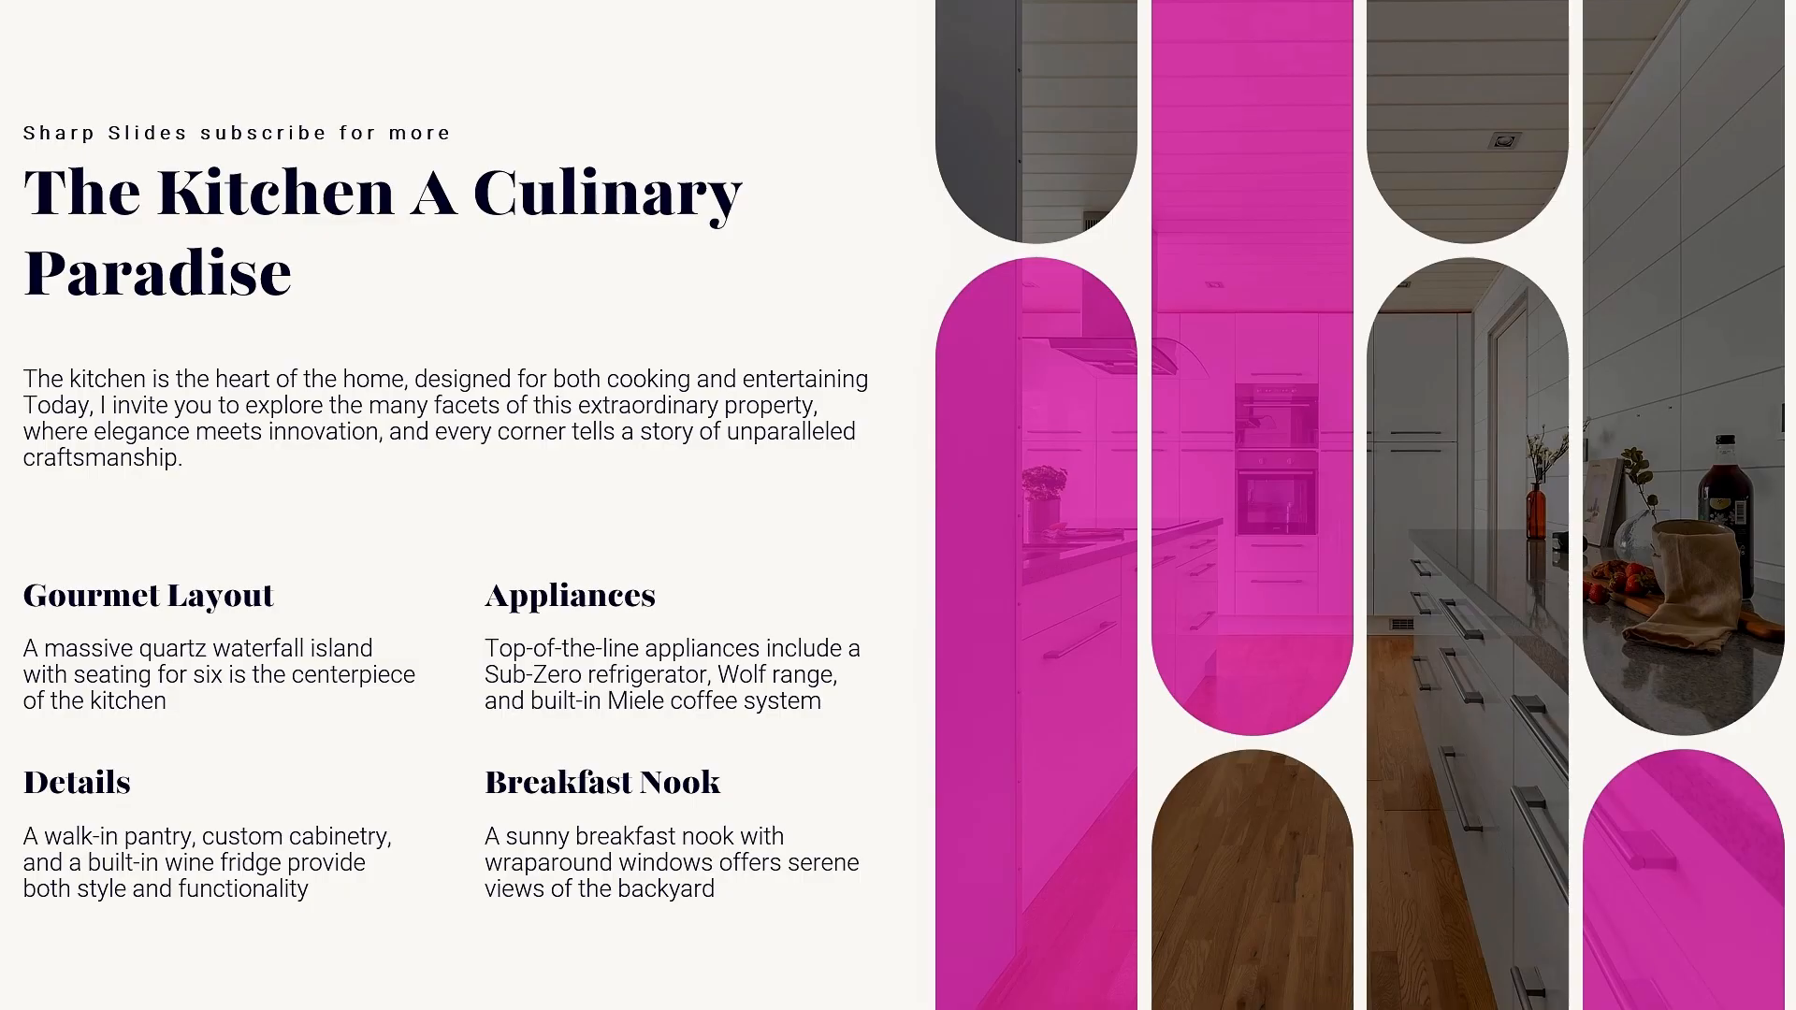
key(Right)
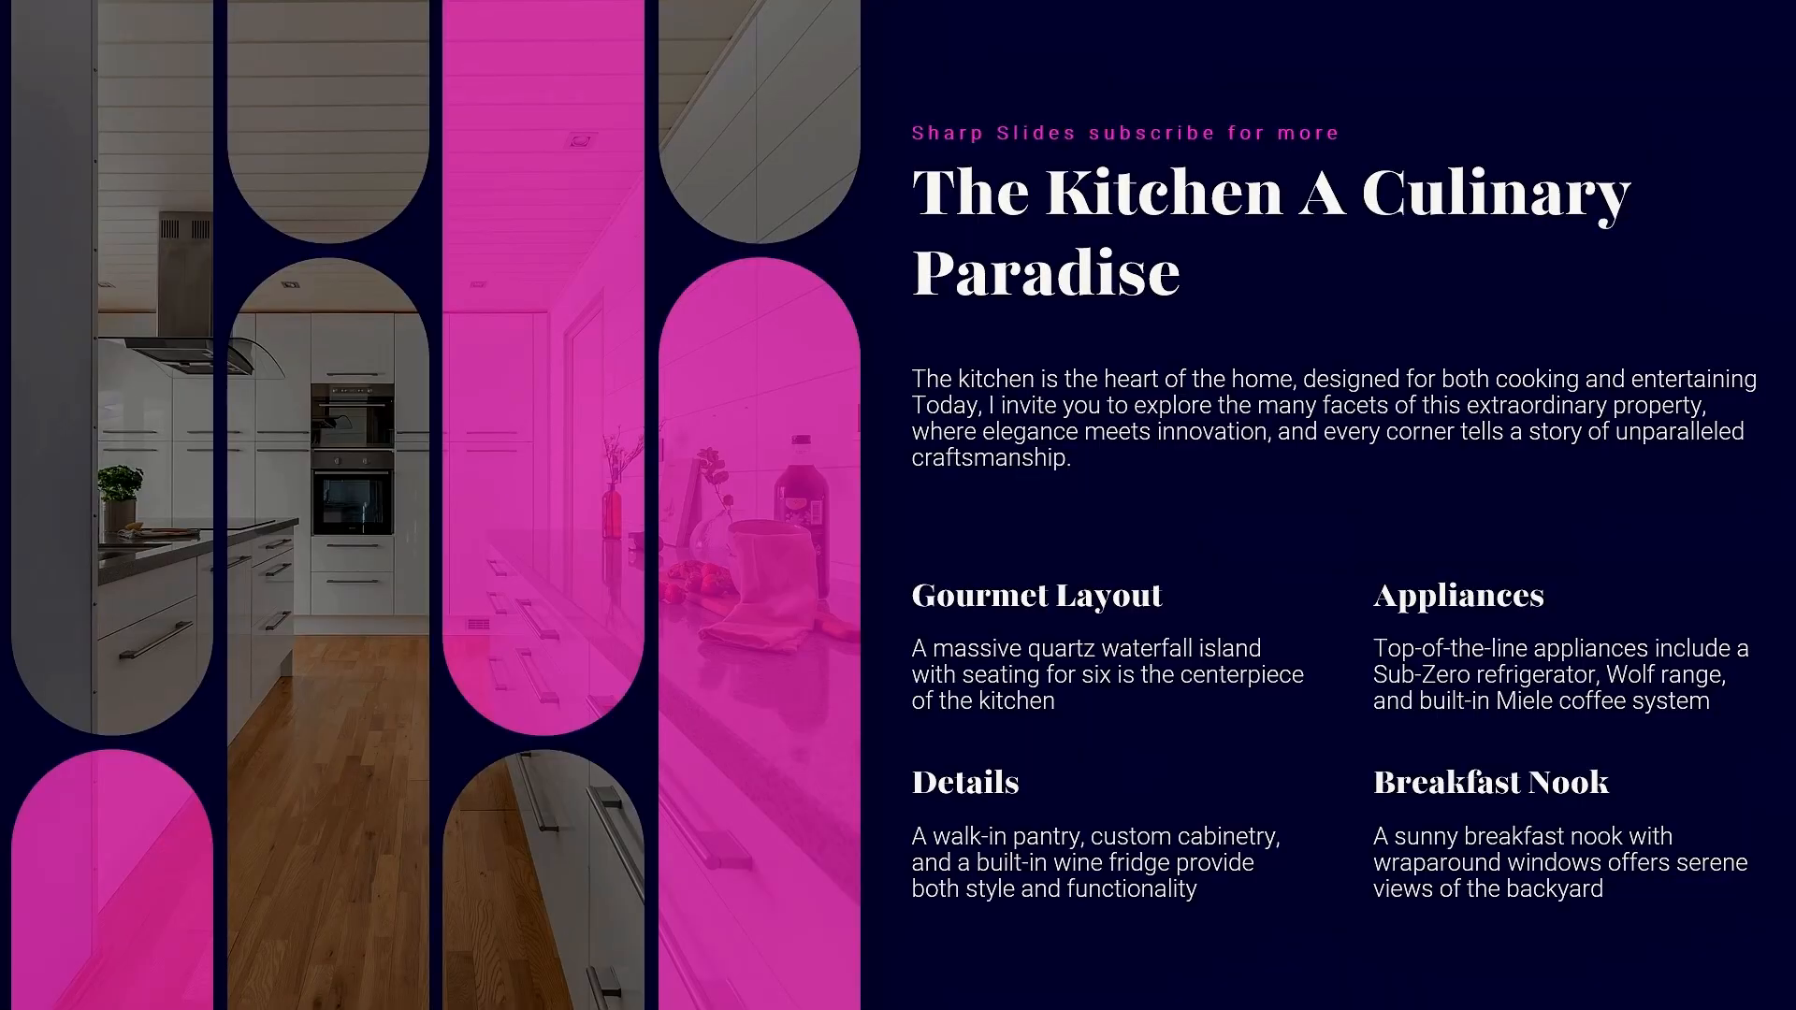
key(Right)
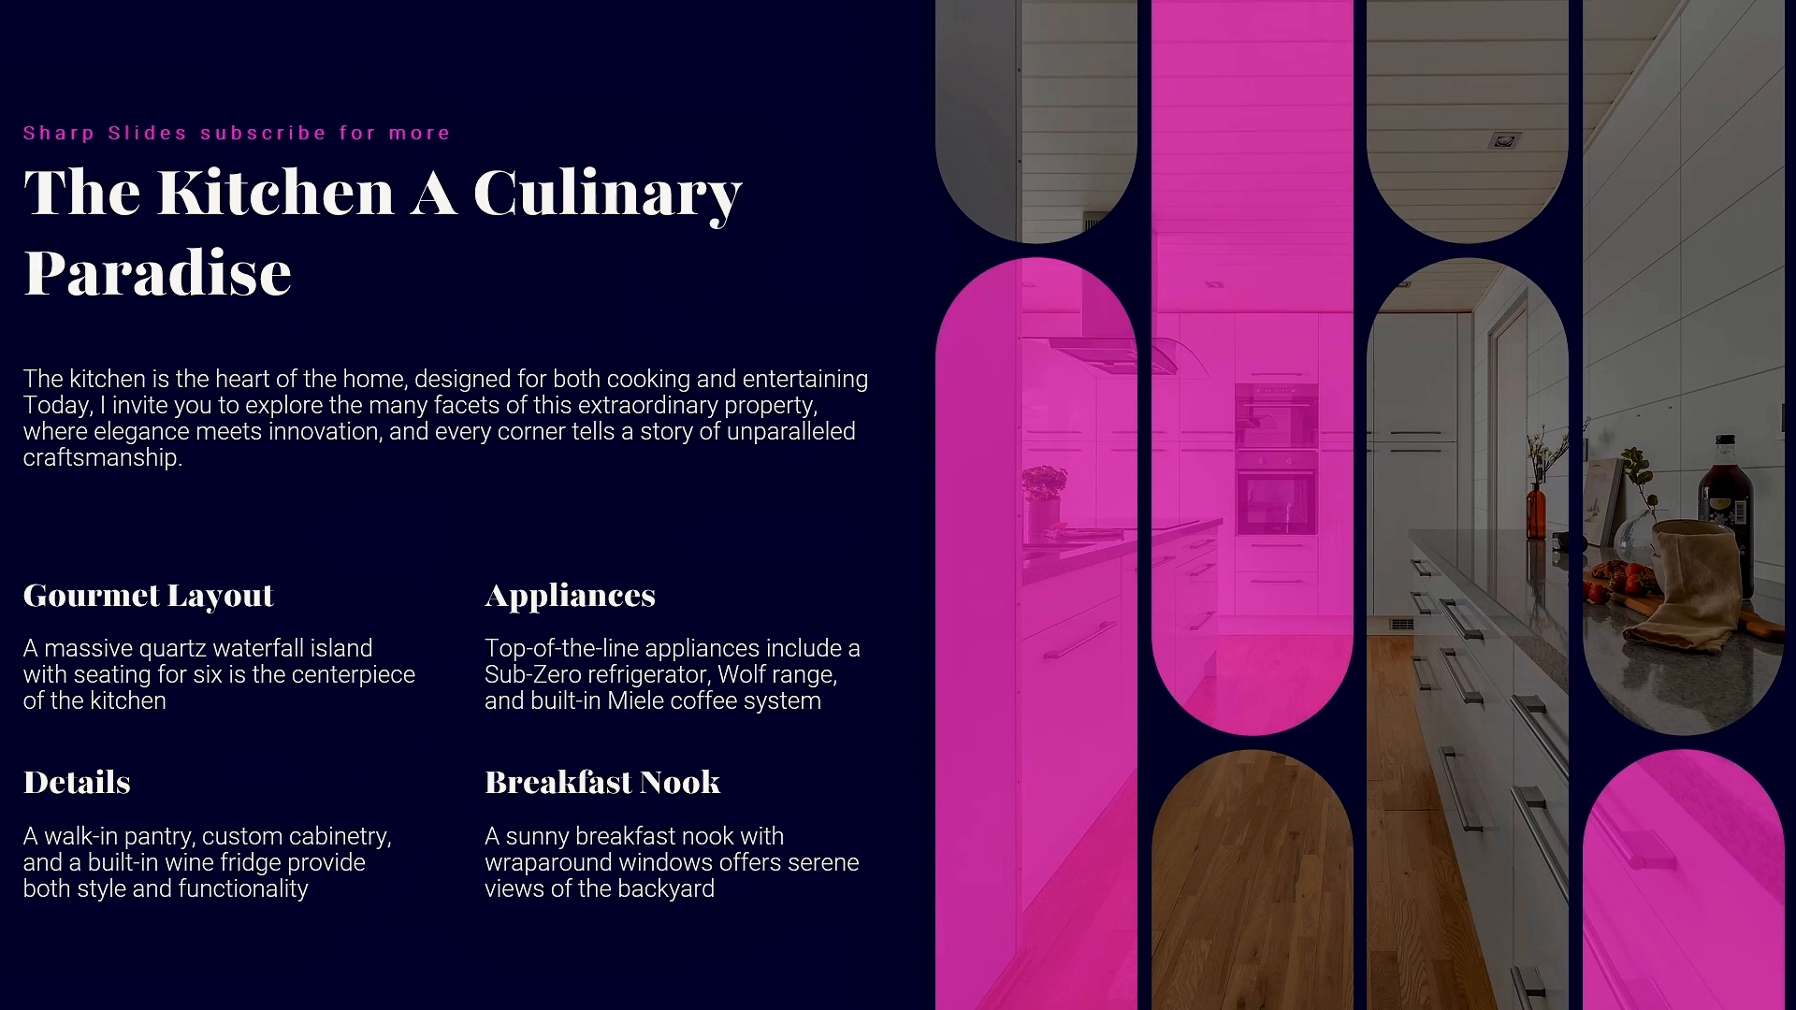
key(Right)
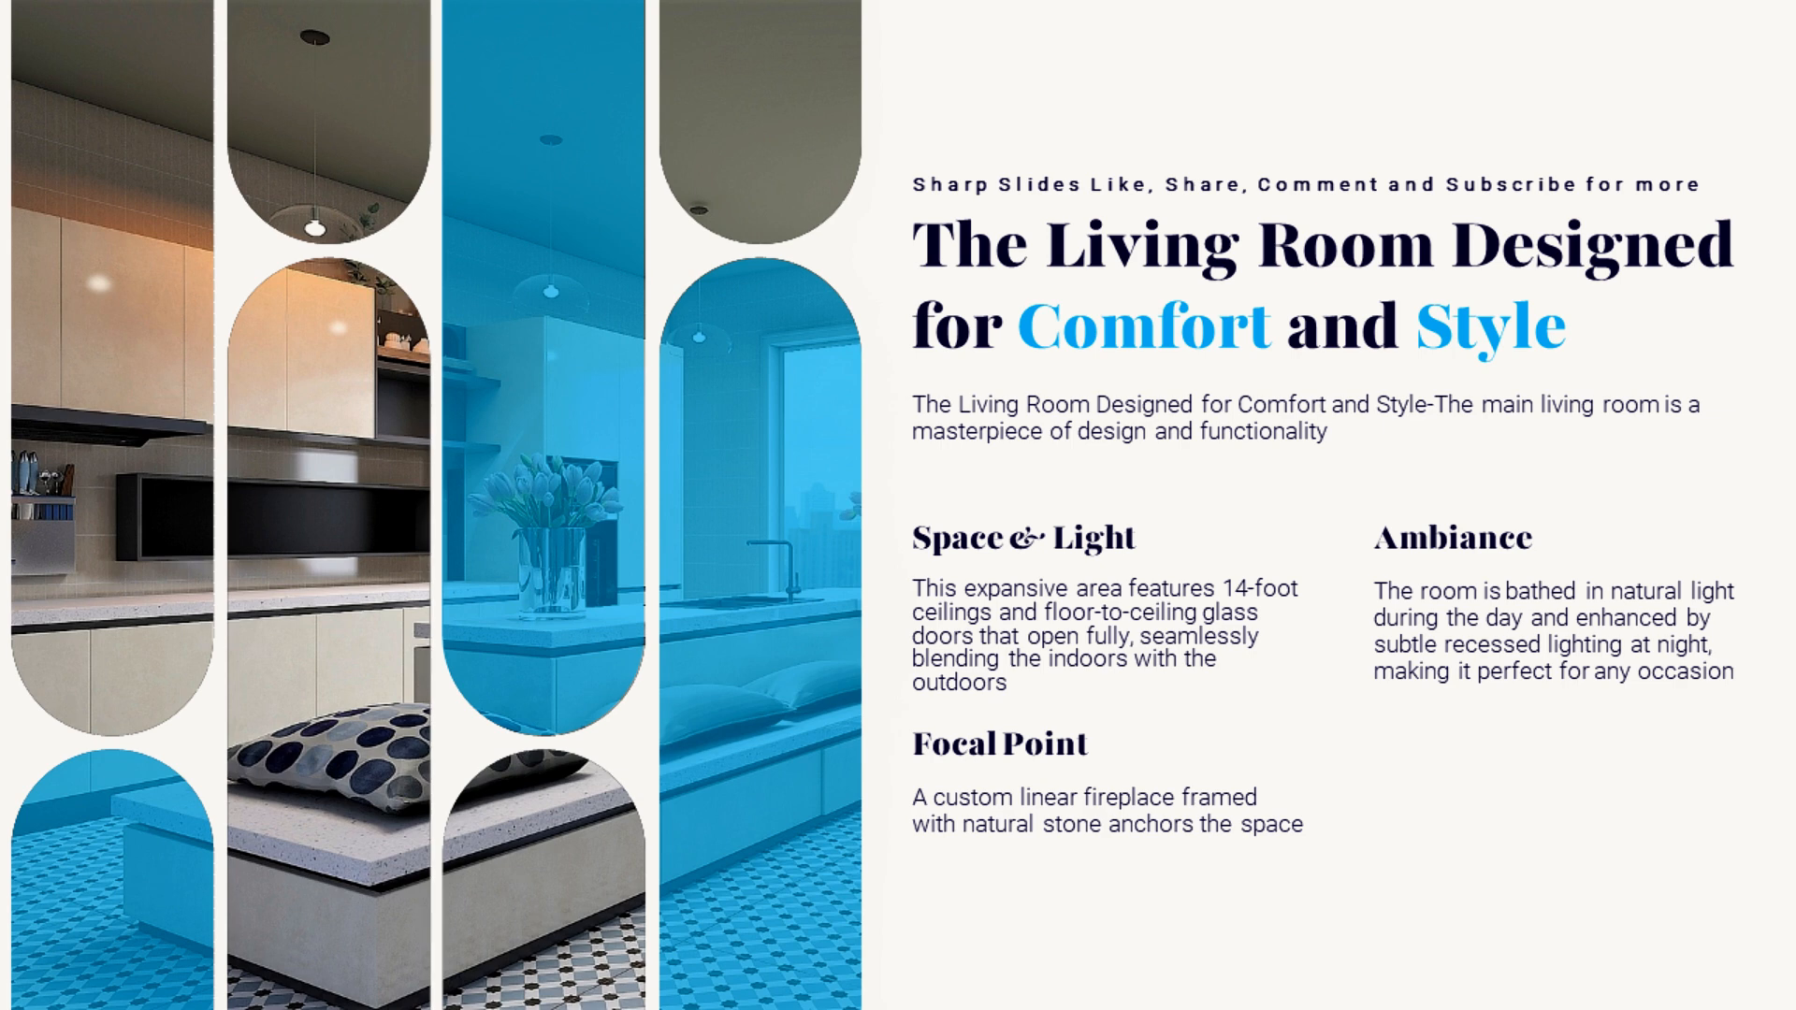